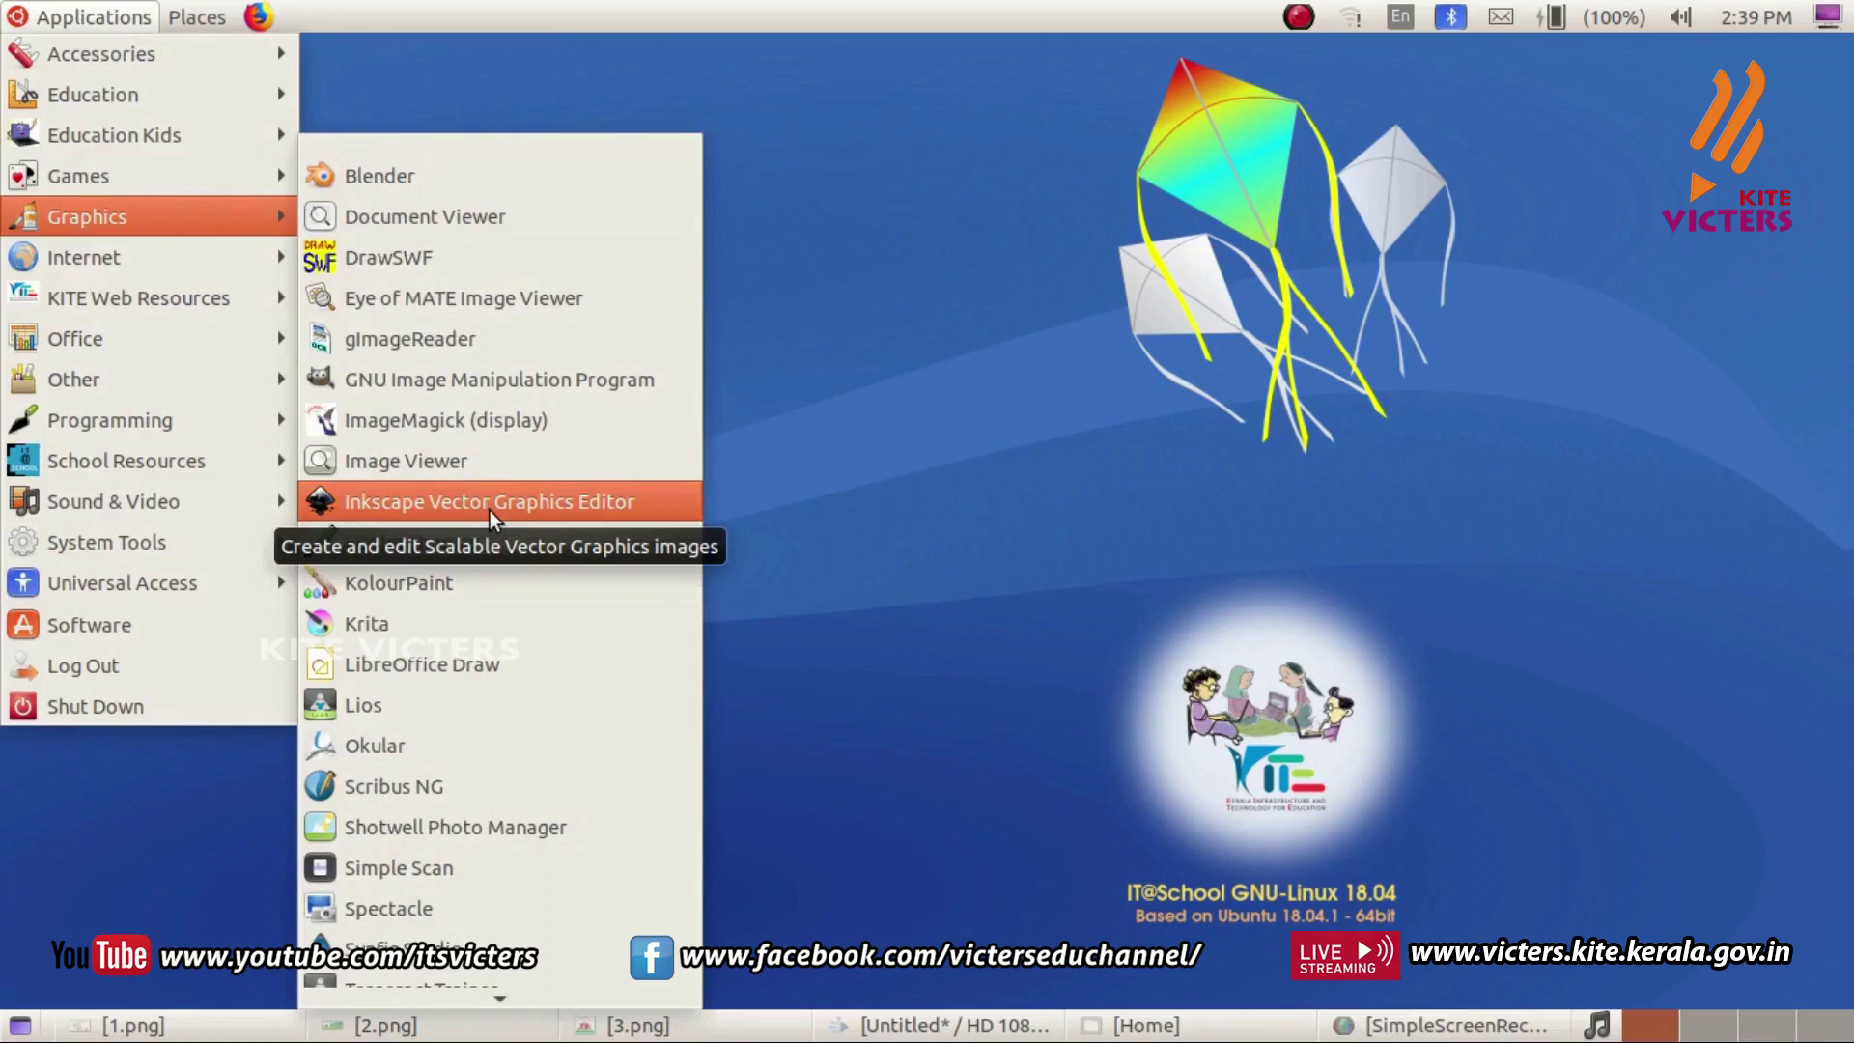
Launch Inkscape and hide the docked Fill and Stroke dialog, leaving the Selector tool active.
{"action": "left_click", "coordinate": [663, 504]}
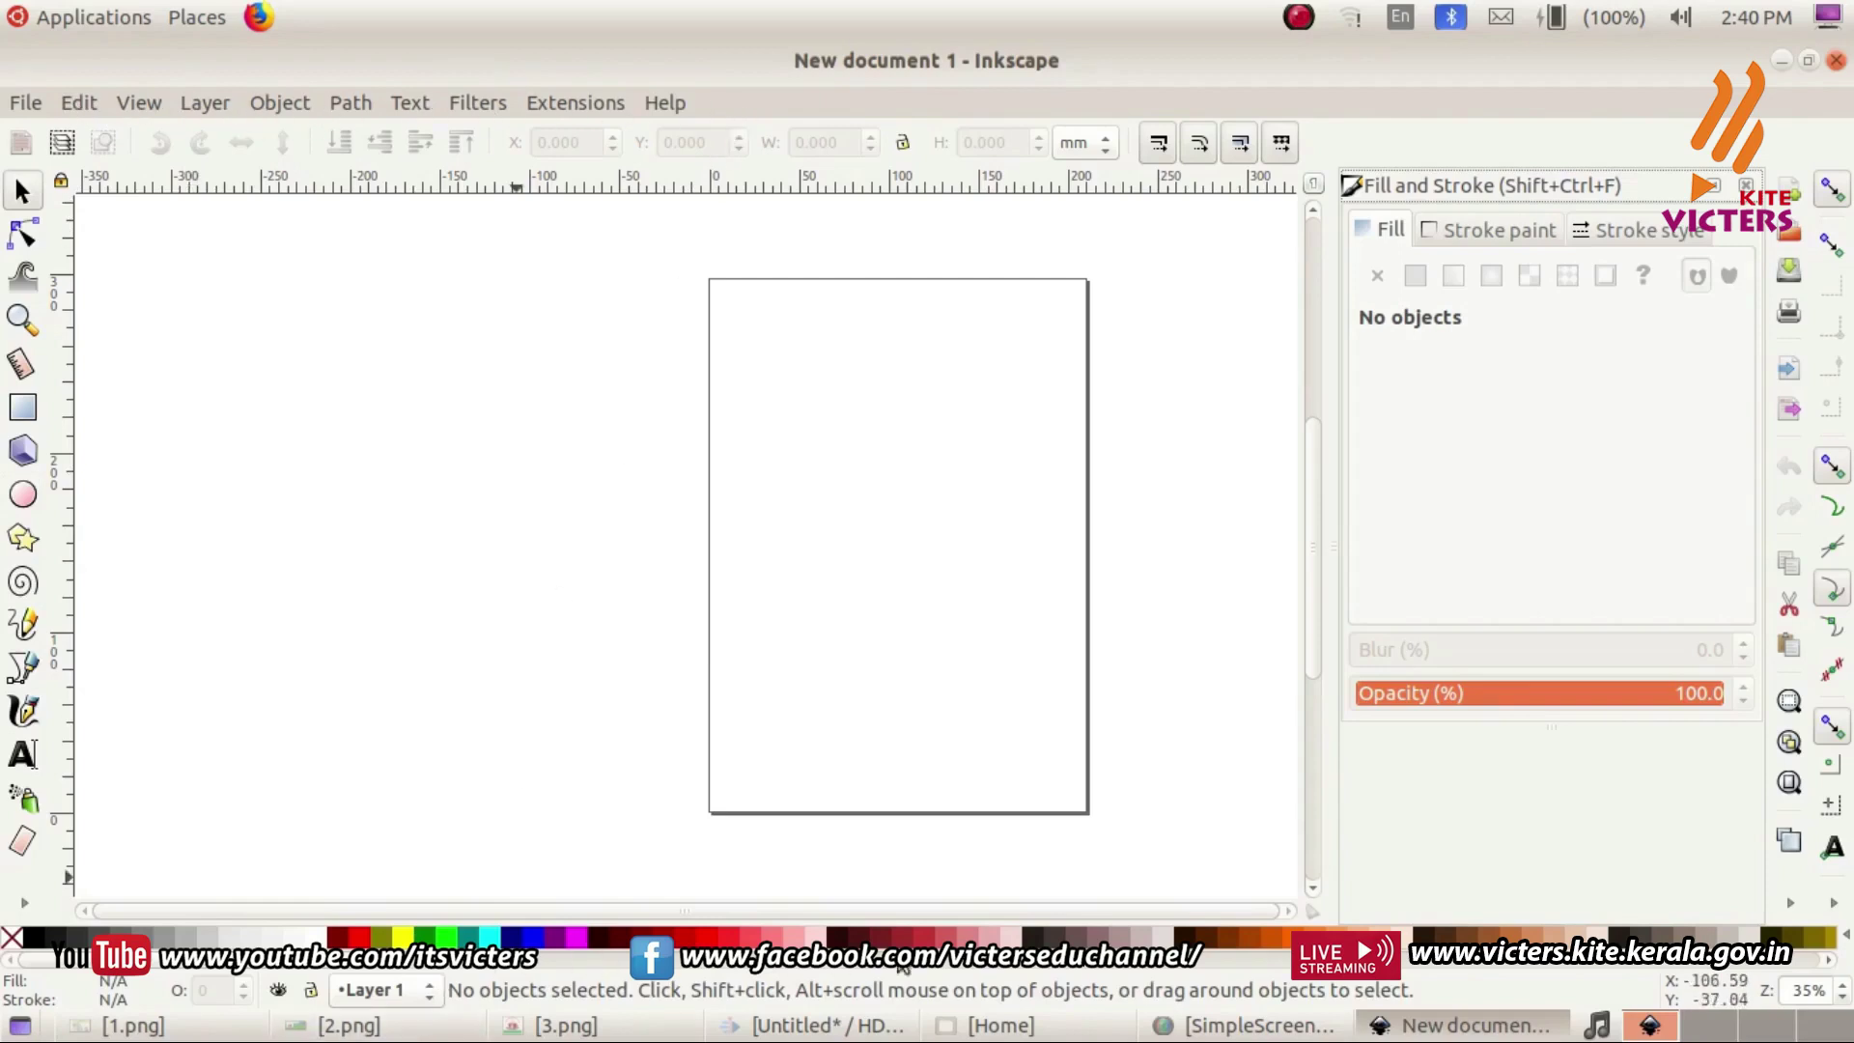
{"action": "key", "text": "F12"}
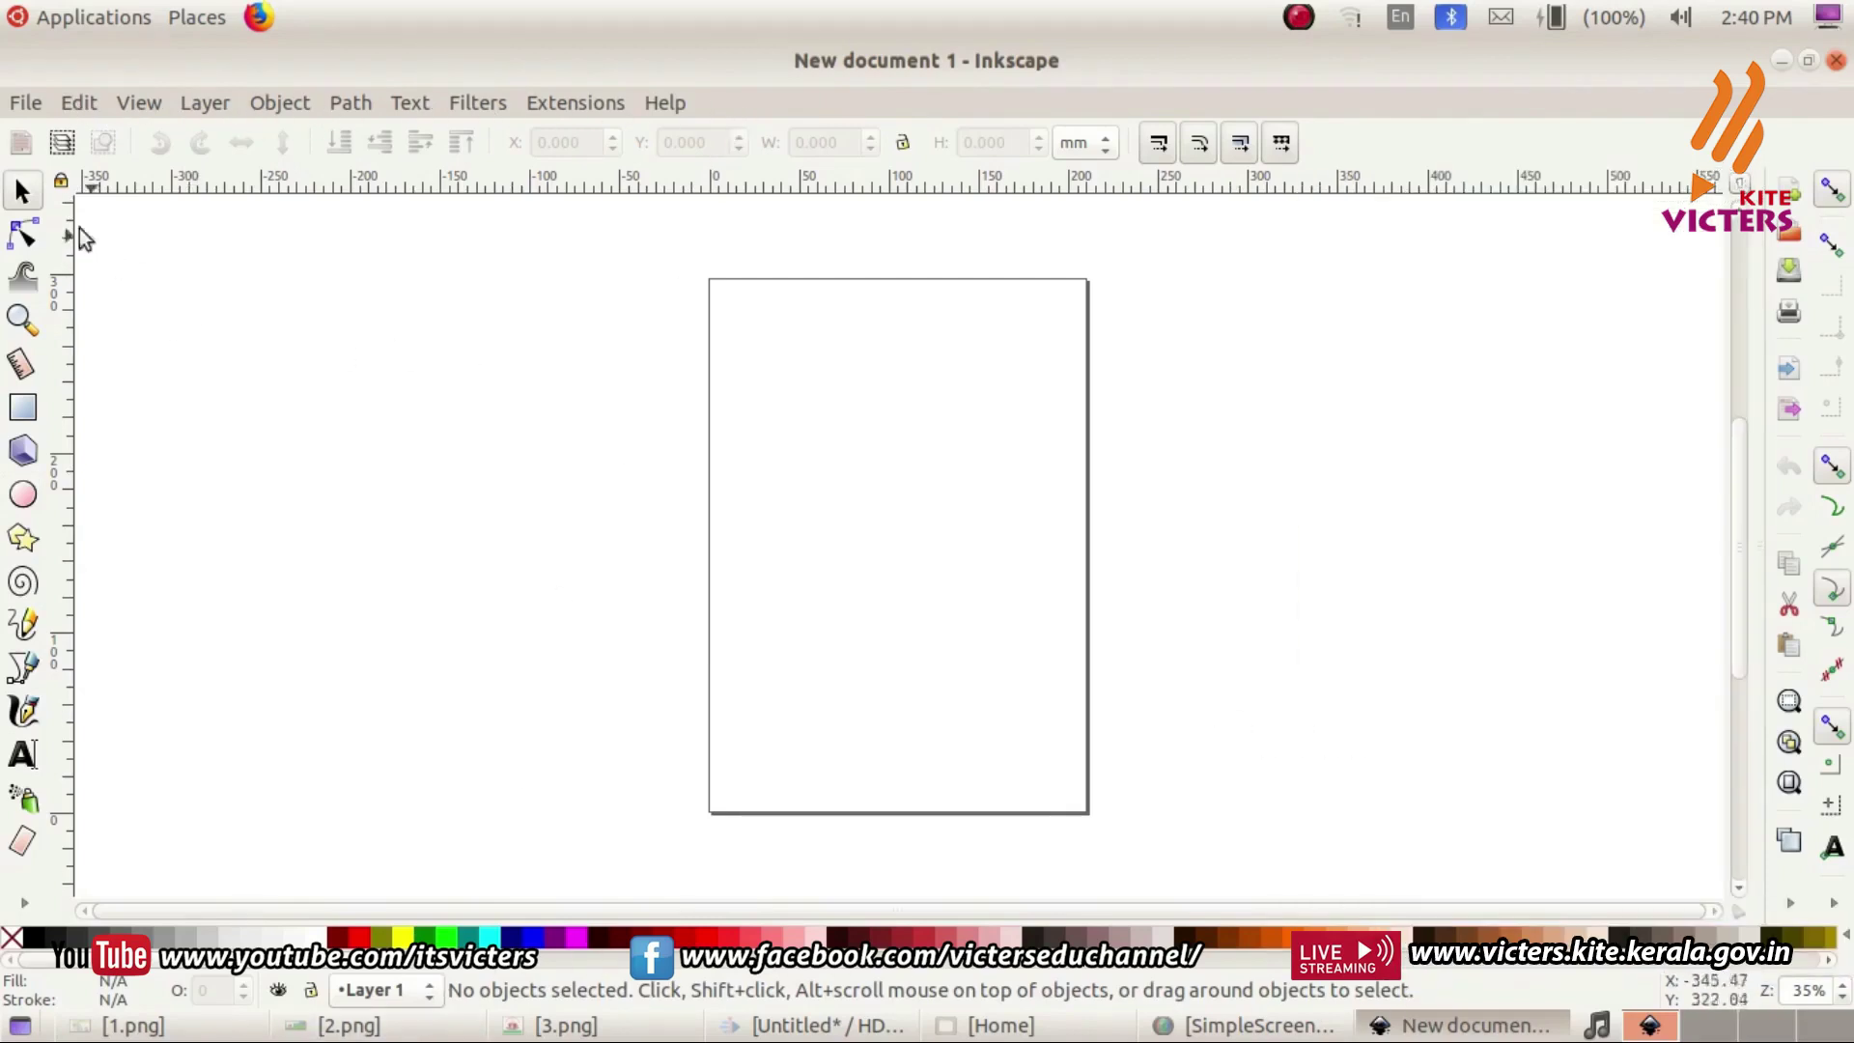
{"action": "left_click", "coordinate": [27, 193]}
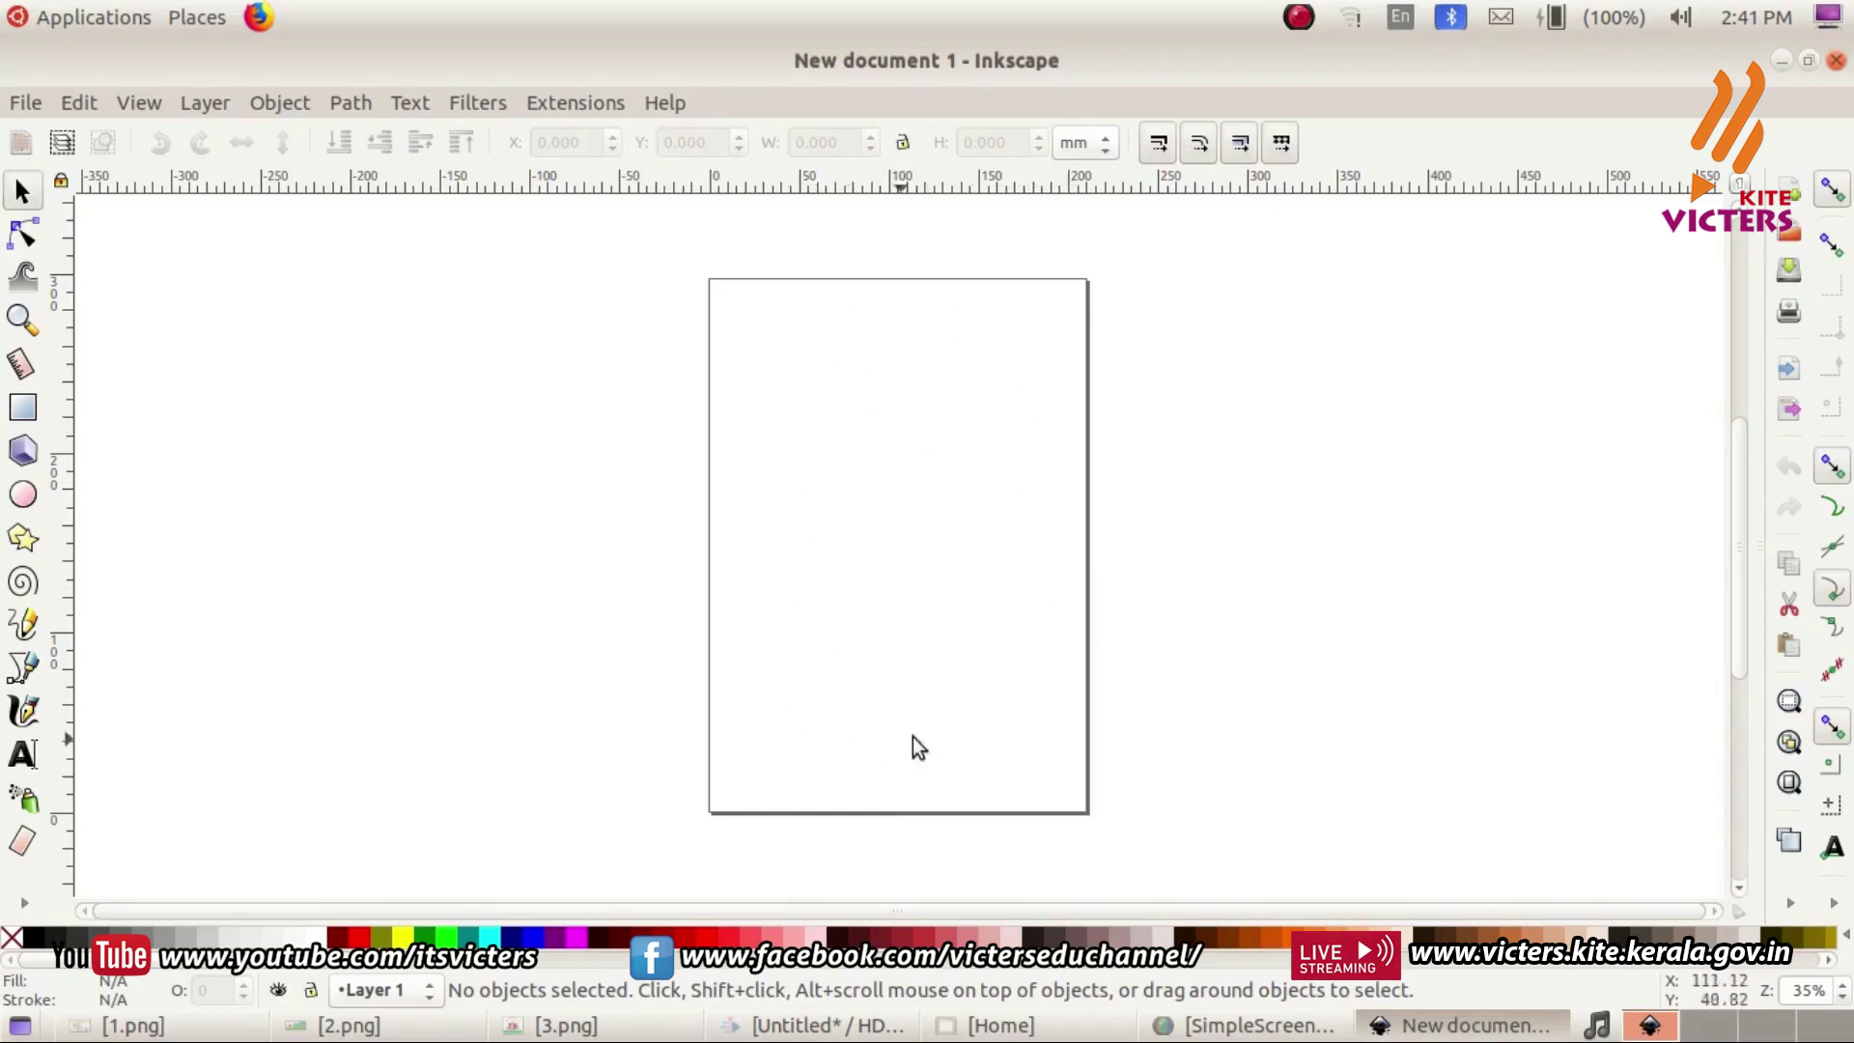
Turn off the page border in the document properties and close the dialog.
{"action": "left_click", "coordinate": [23, 103]}
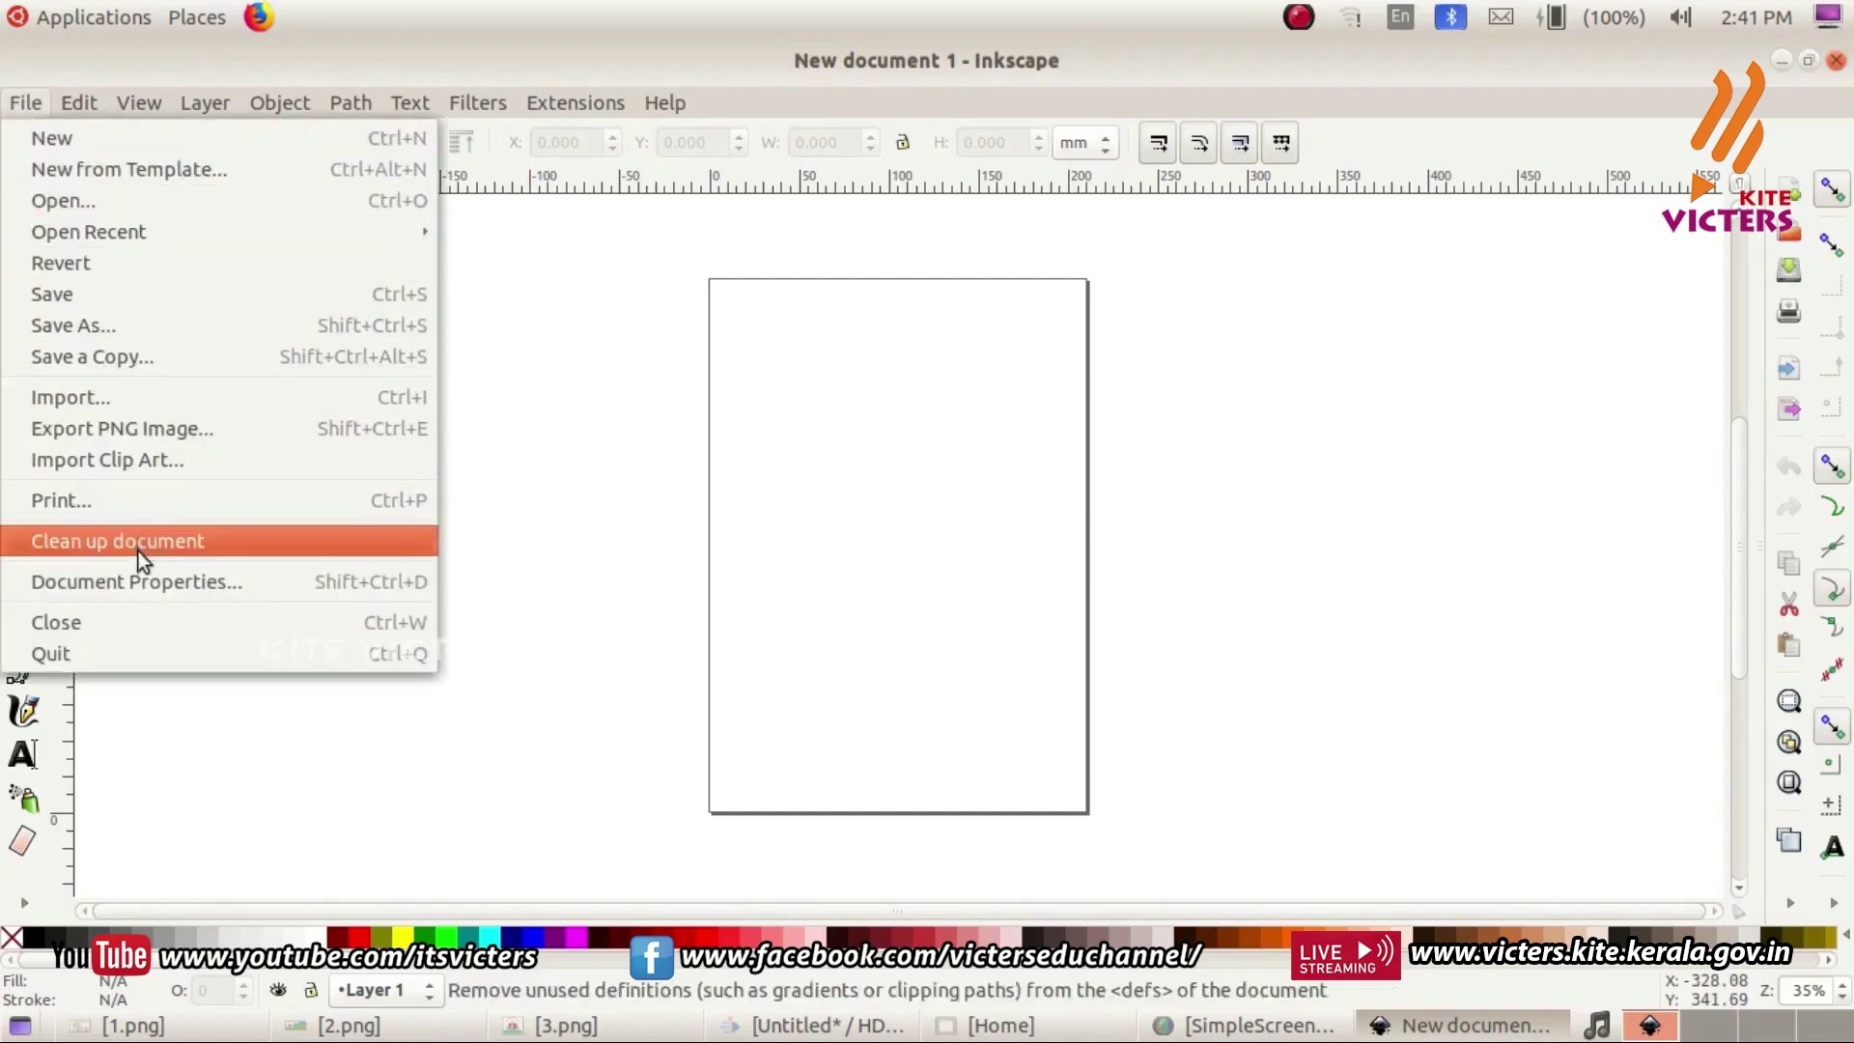
{"action": "left_click", "coordinate": [147, 582]}
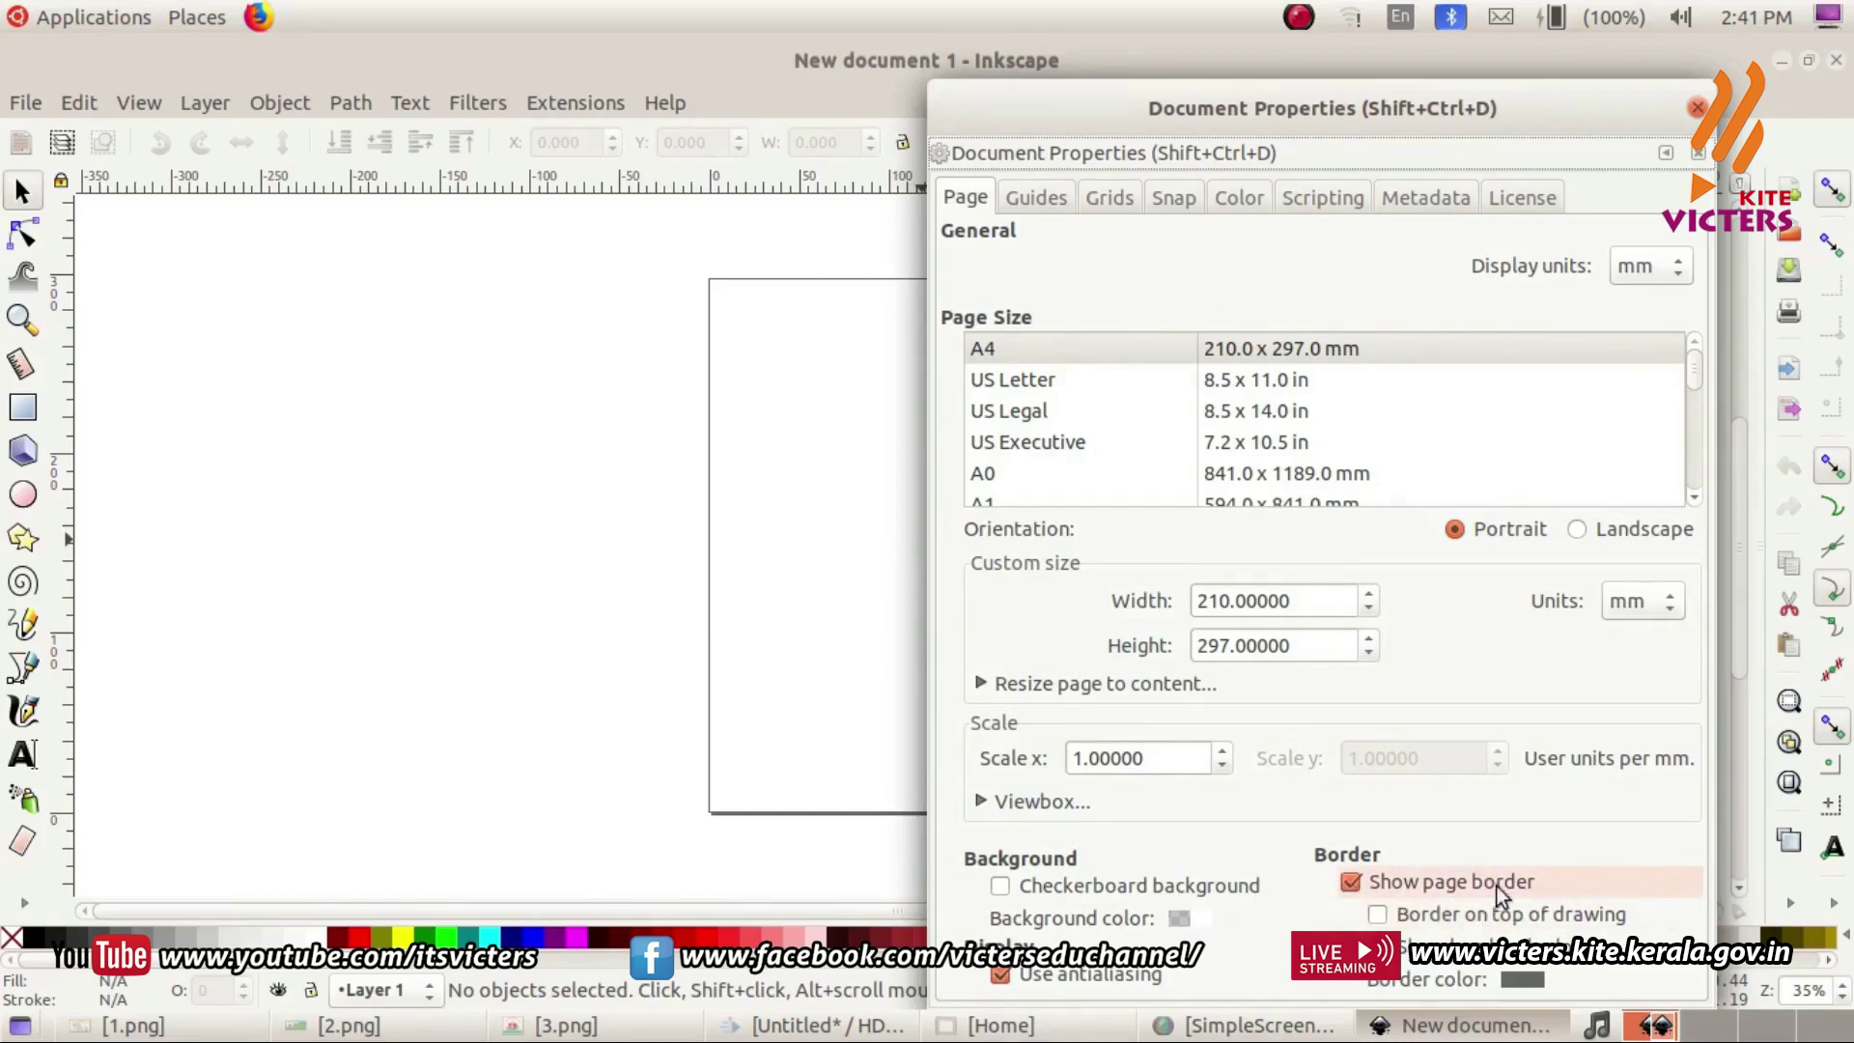
{"action": "left_click", "coordinate": [1351, 883]}
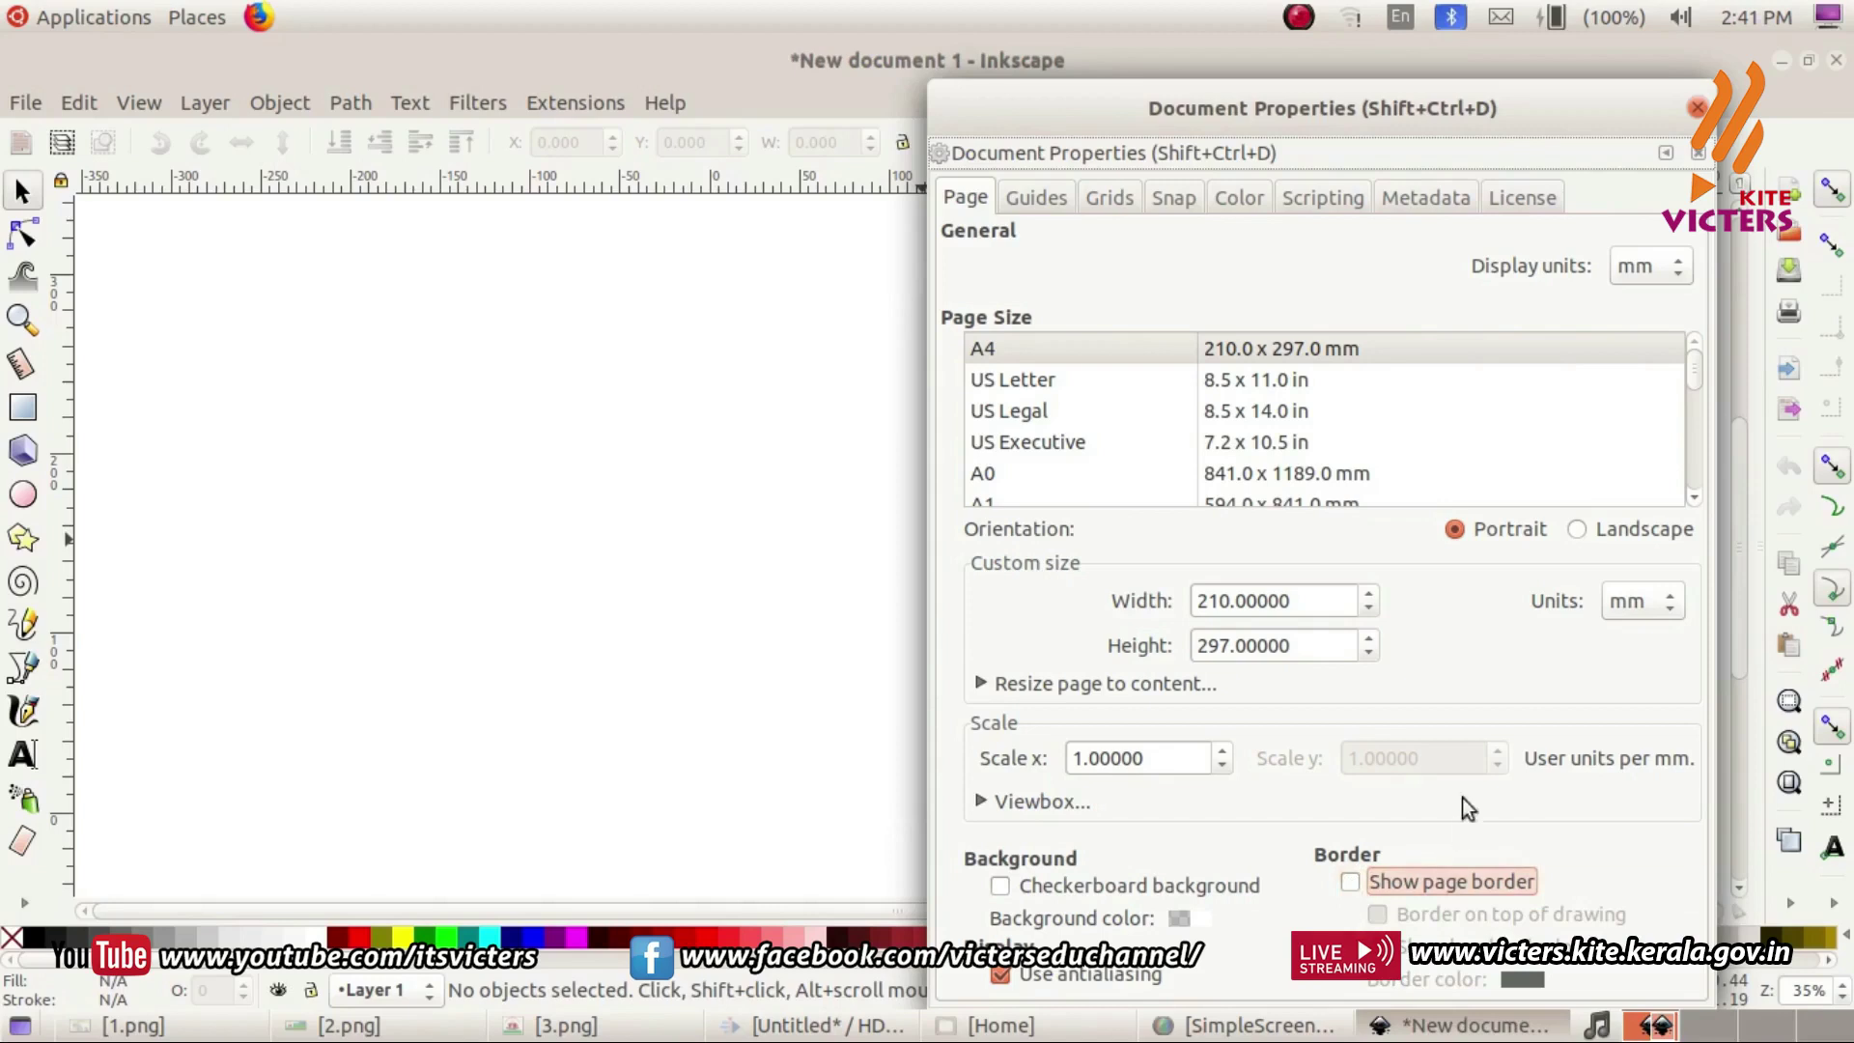
{"action": "left_click", "coordinate": [1697, 108]}
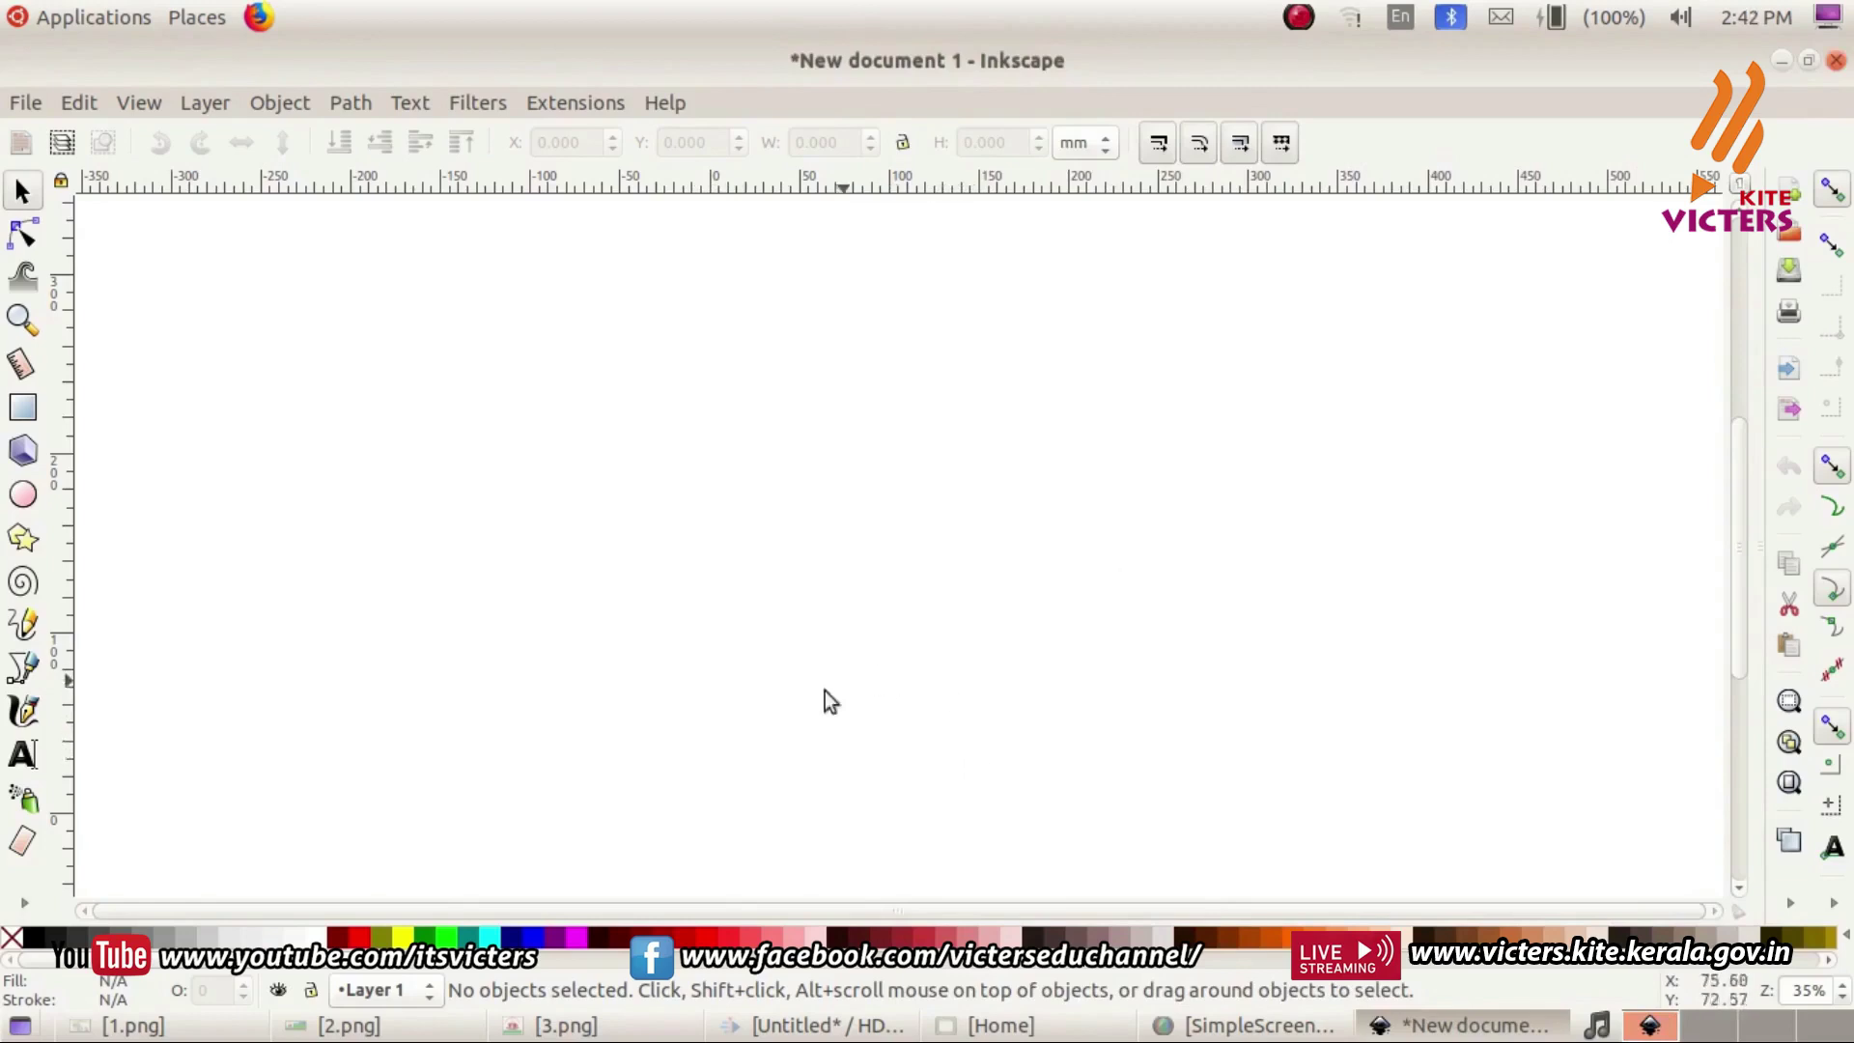
Check the reference image 3.png, and draw a flat ellipse about 157 mm wide and 34 mm high for the saucer.
{"action": "left_click", "coordinate": [509, 1027]}
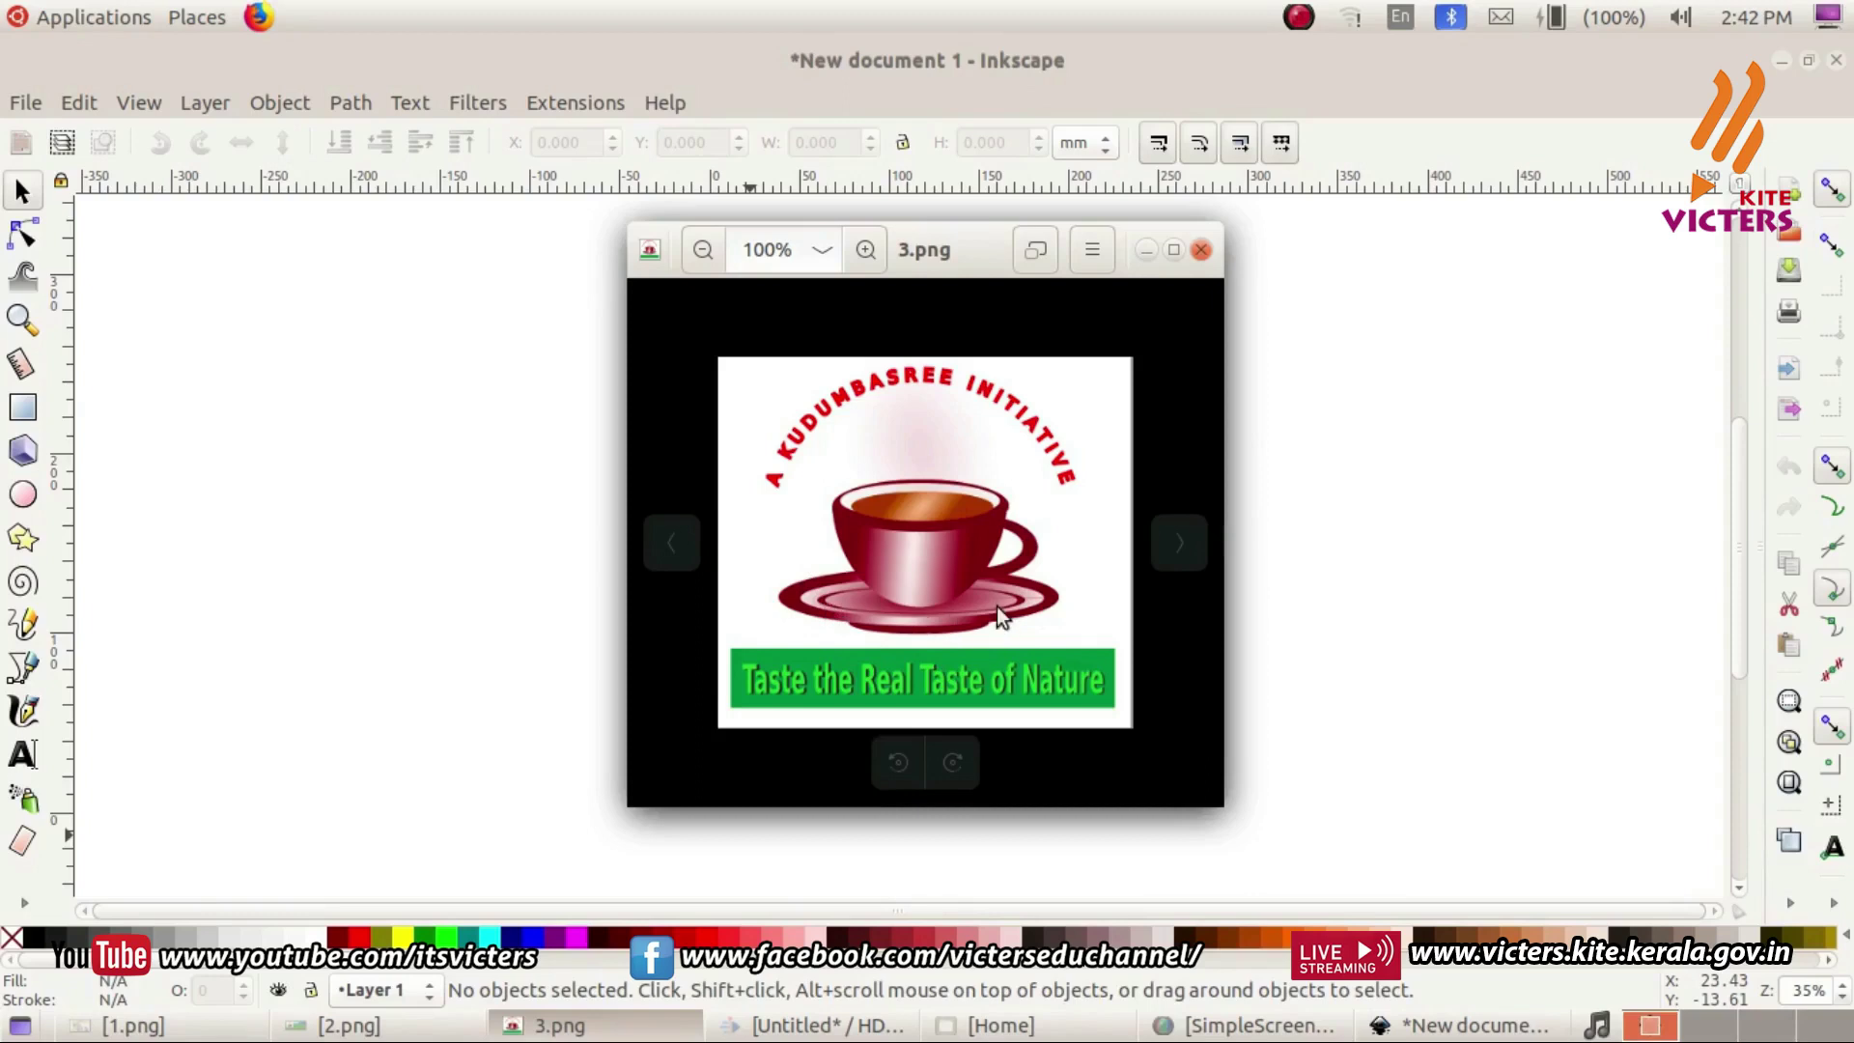
{"action": "left_click", "coordinate": [1143, 251]}
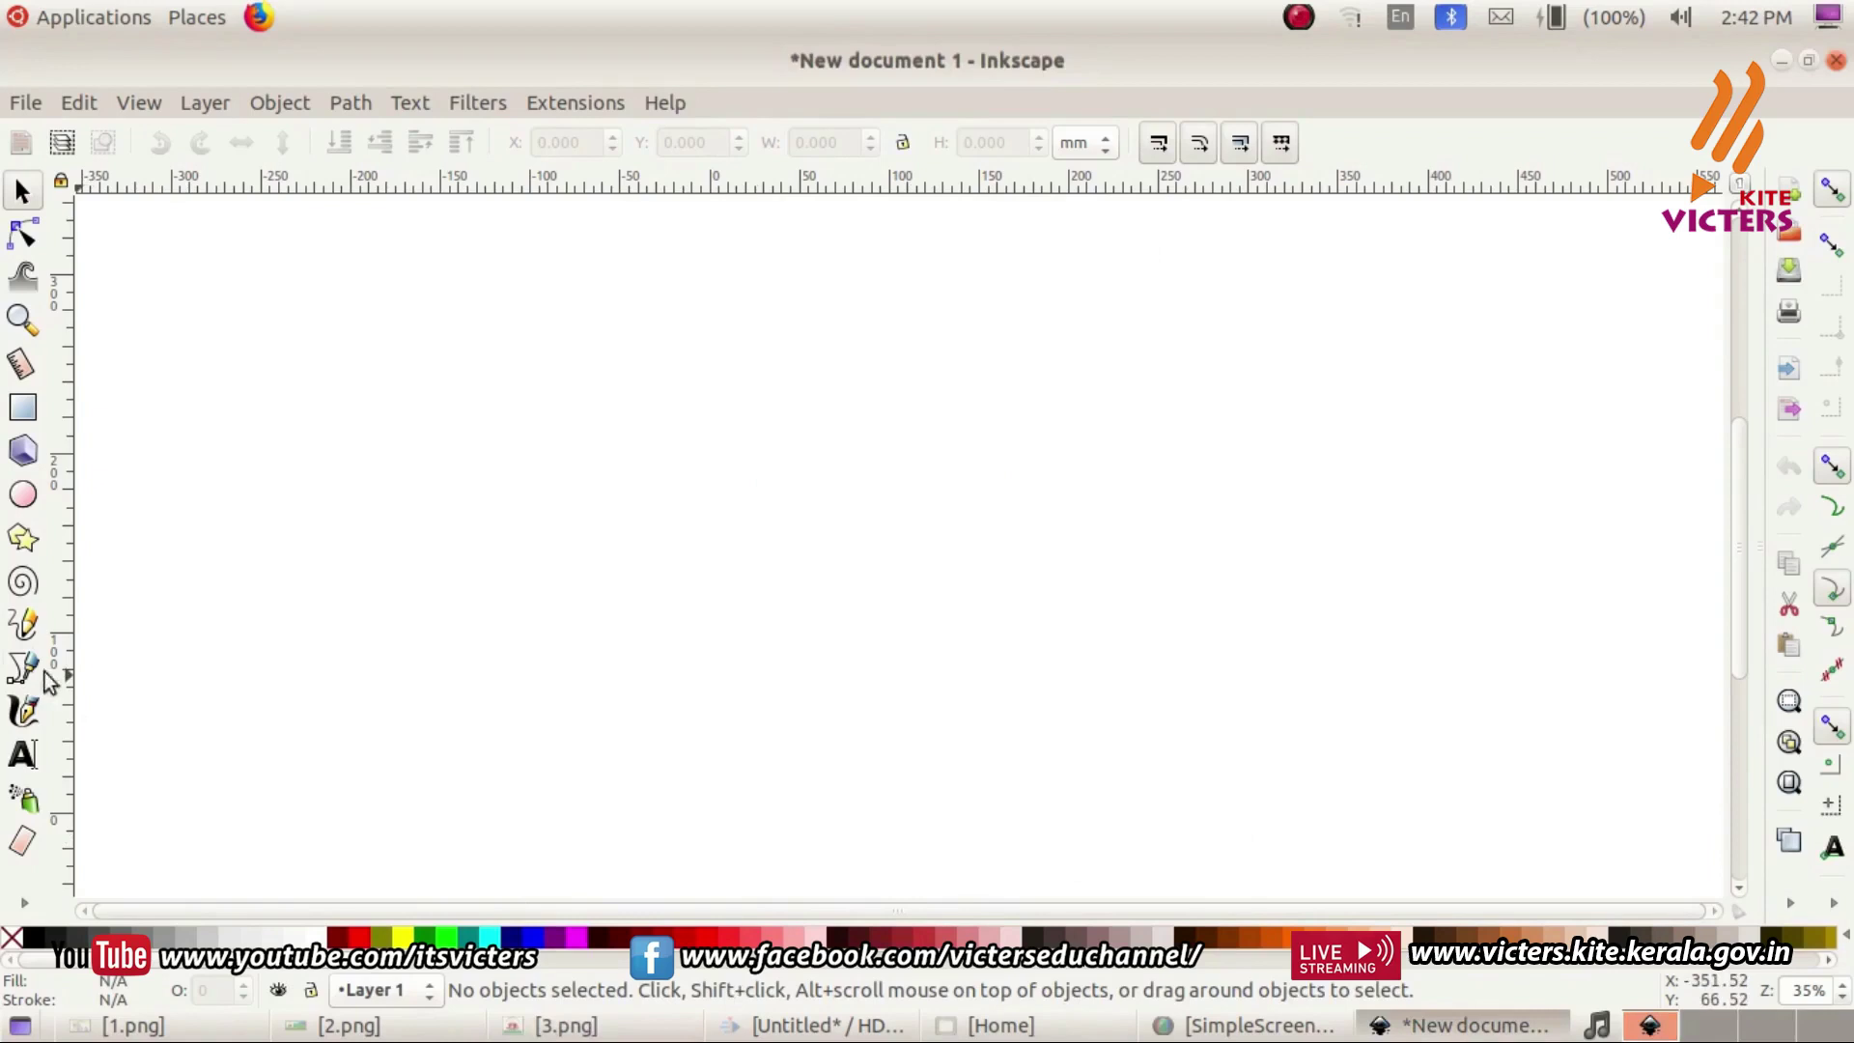
{"action": "left_click", "coordinate": [23, 495]}
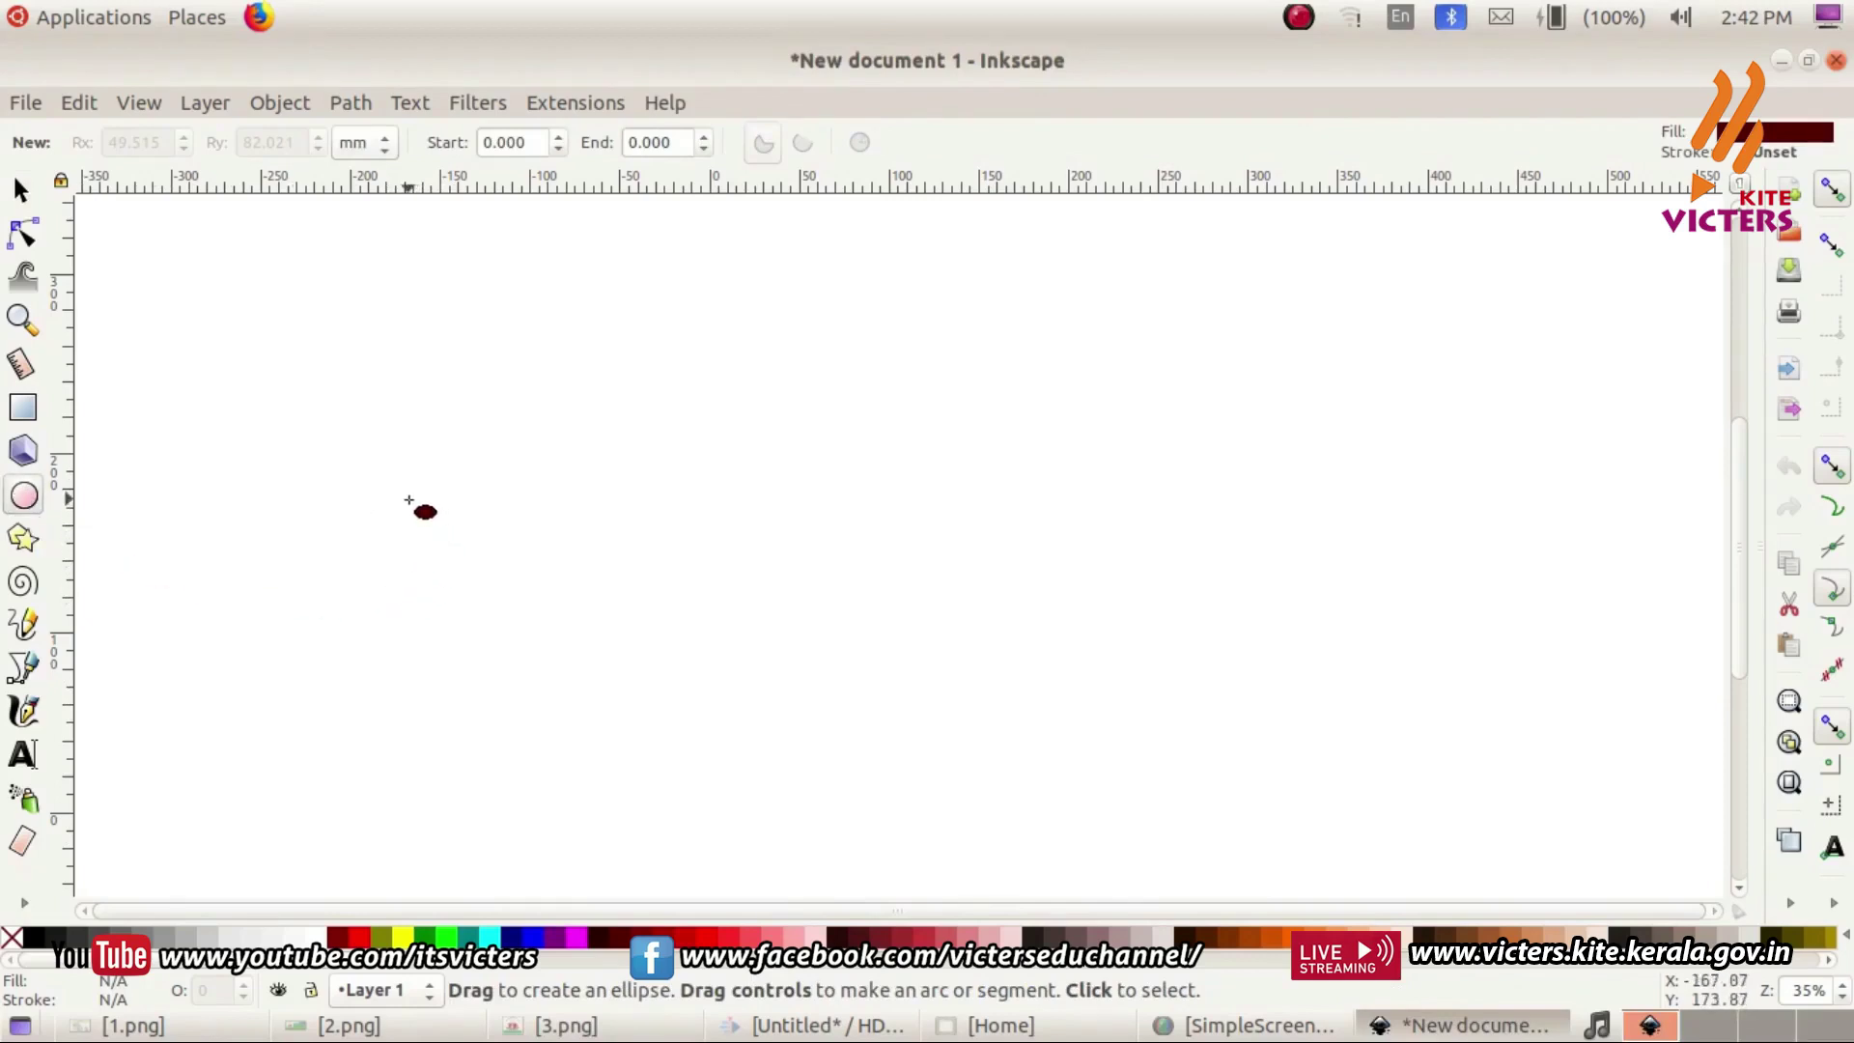
{"action": "mouse_move", "coordinate": [408, 501]}
{"action": "left_mouse_down"}
{"action": "mouse_move", "coordinate": [518, 540]}
{"action": "mouse_move", "coordinate": [691, 561]}
{"action": "left_mouse_up"}
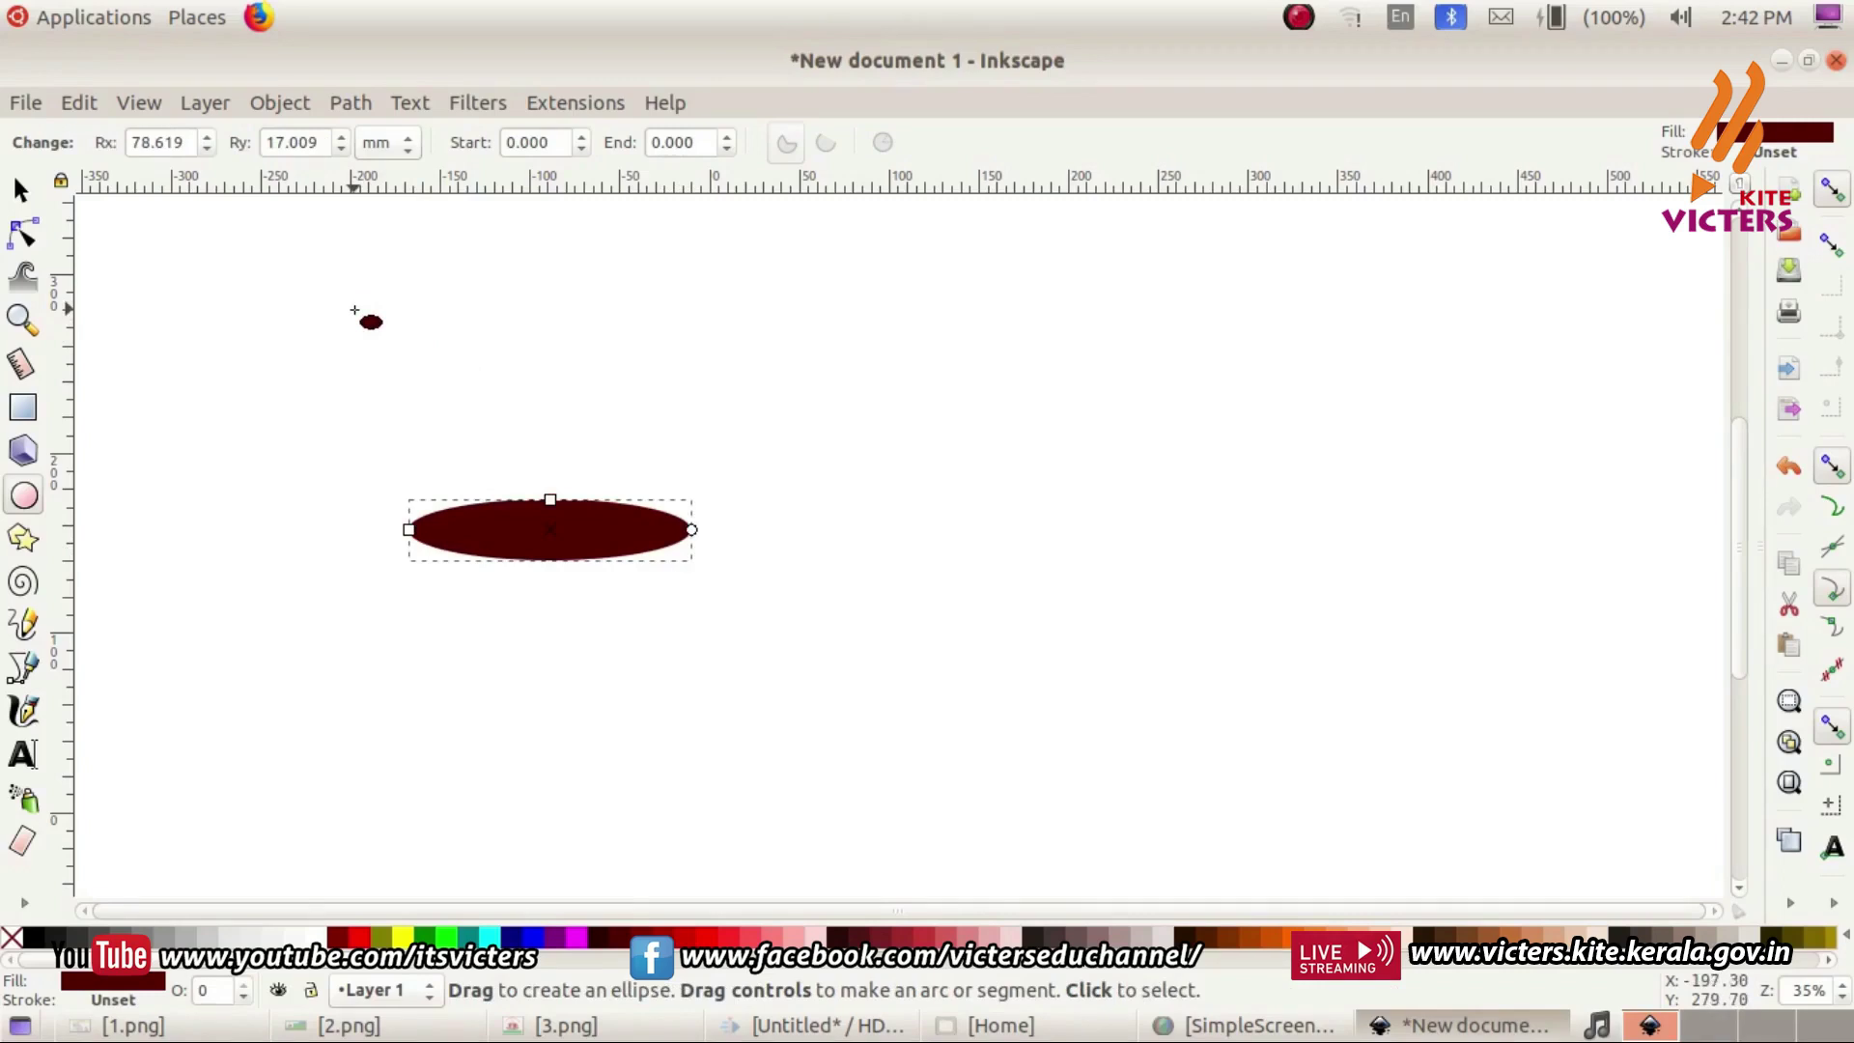
Draw a second flat ellipse about 182 mm wide and 36 mm high above the first, and delete it.
{"action": "mouse_move", "coordinate": [354, 310]}
{"action": "left_mouse_down"}
{"action": "mouse_move", "coordinate": [500, 367]}
{"action": "mouse_move", "coordinate": [682, 374]}
{"action": "left_mouse_up"}
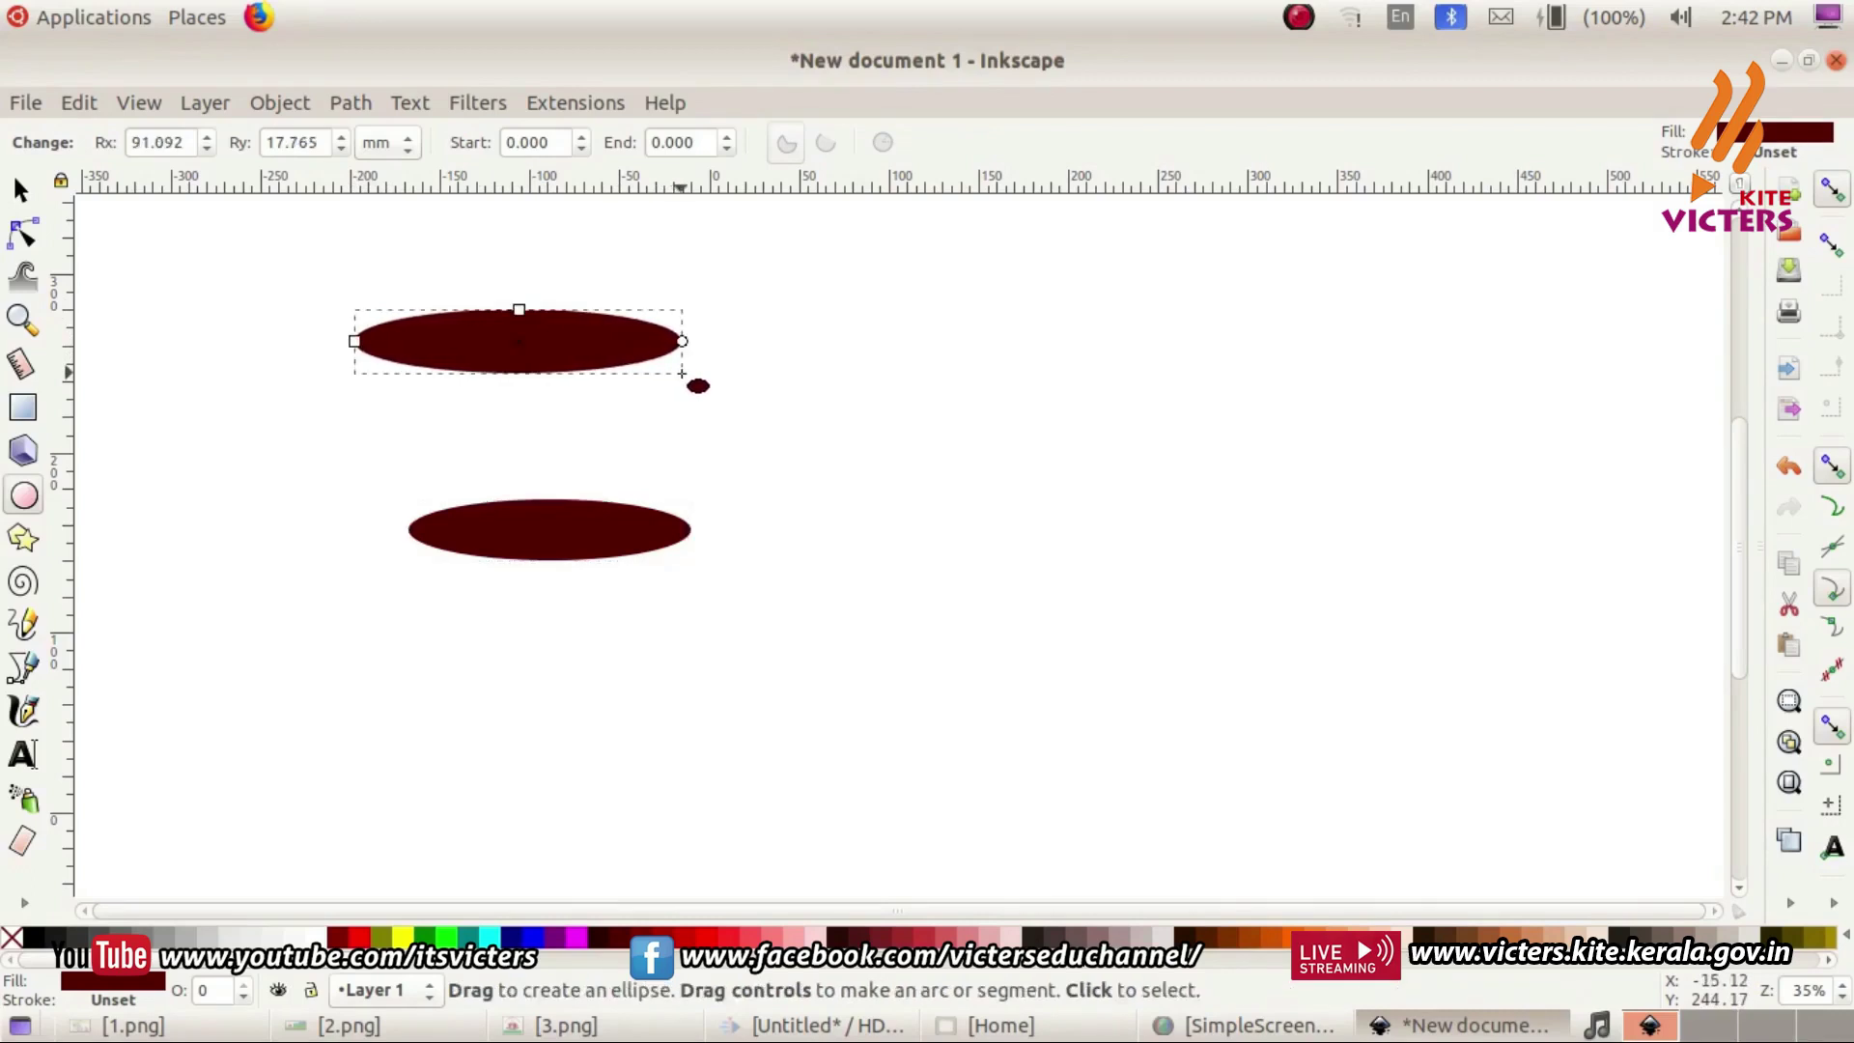
{"action": "key", "text": "Delete"}
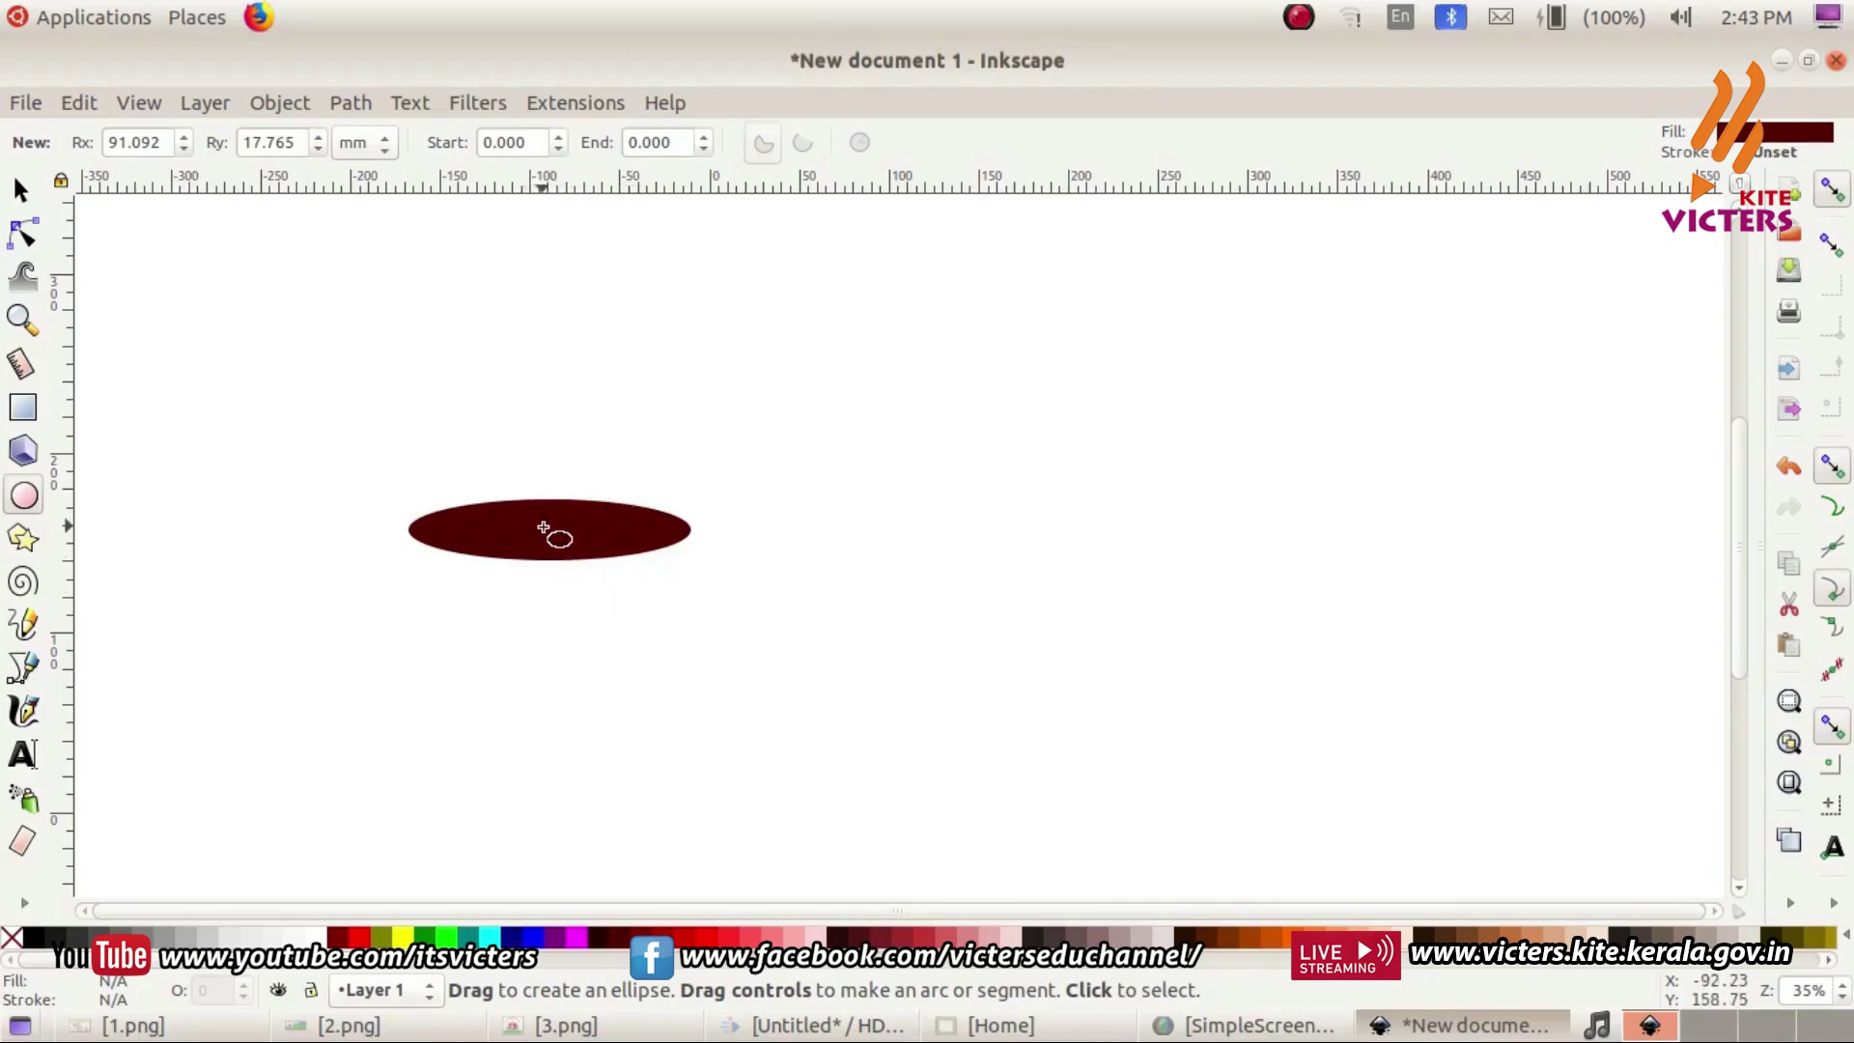
Give the remaining ellipse a radial gradient fill through Fill and Stroke.
{"action": "left_click", "coordinate": [23, 193]}
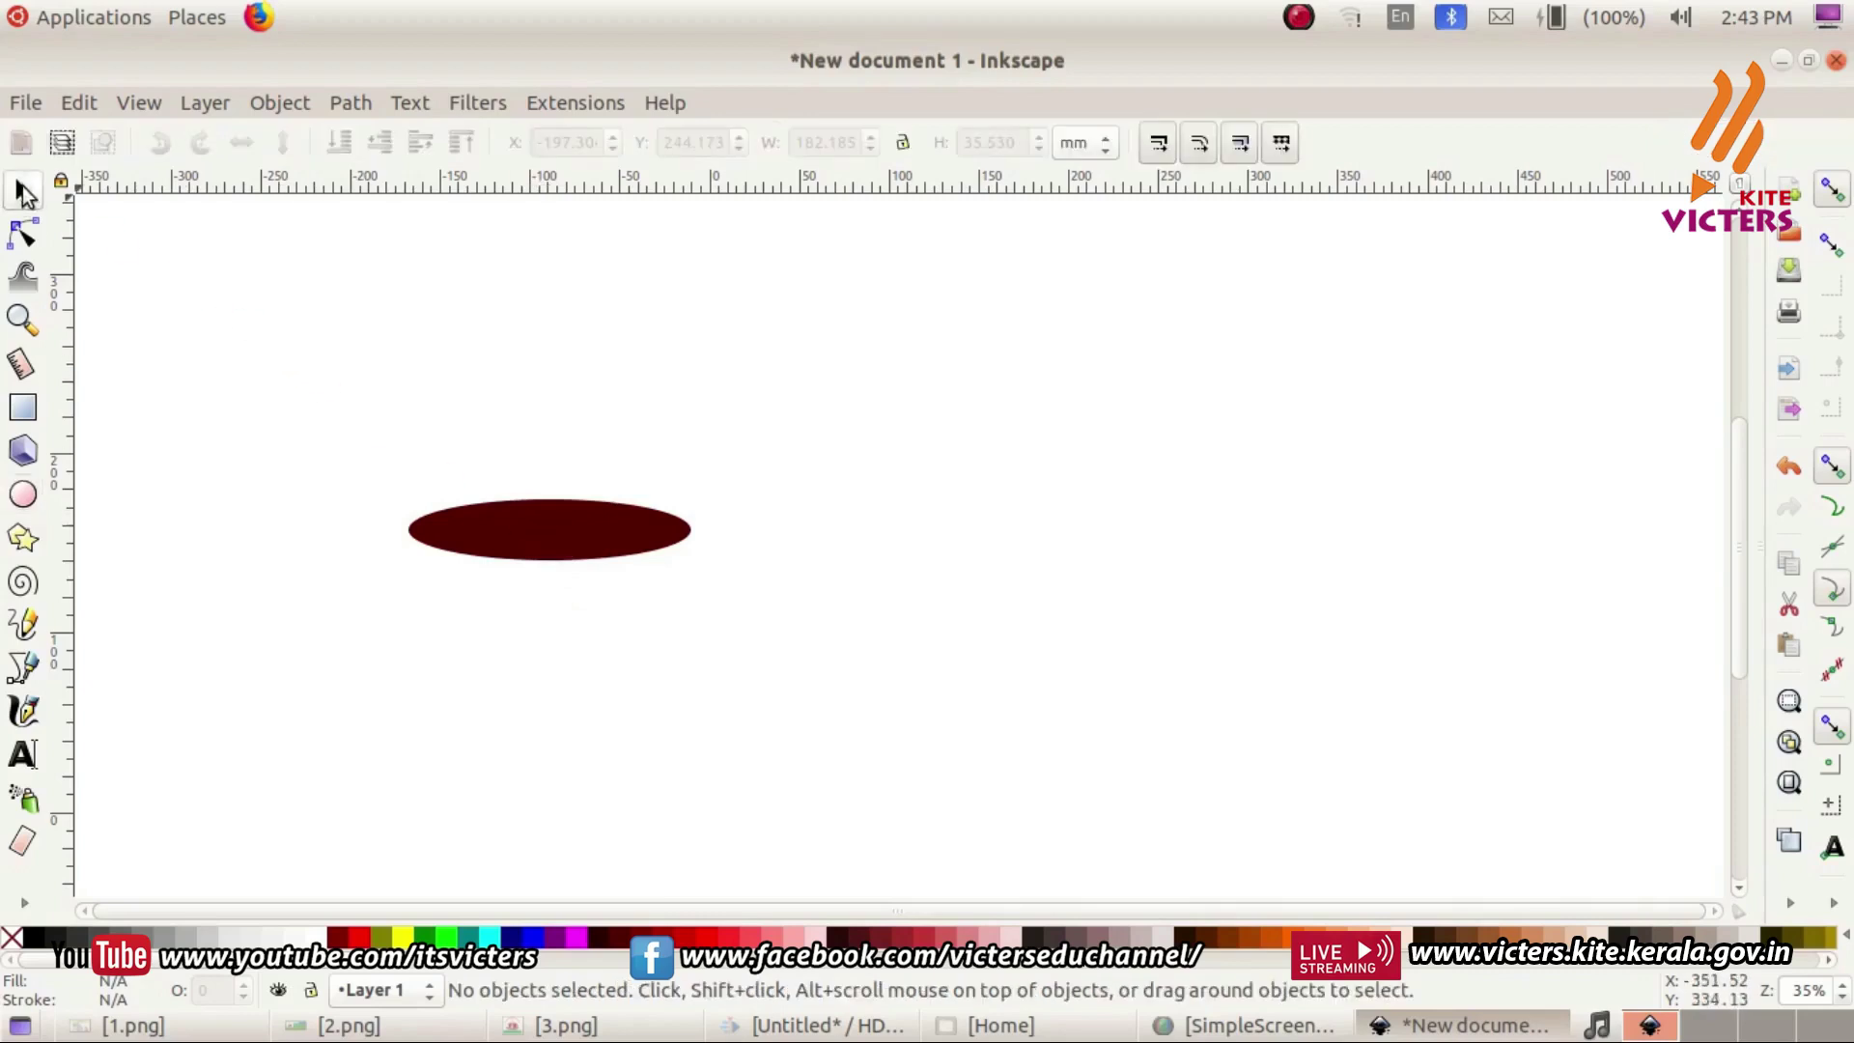
{"action": "left_click", "coordinate": [592, 536]}
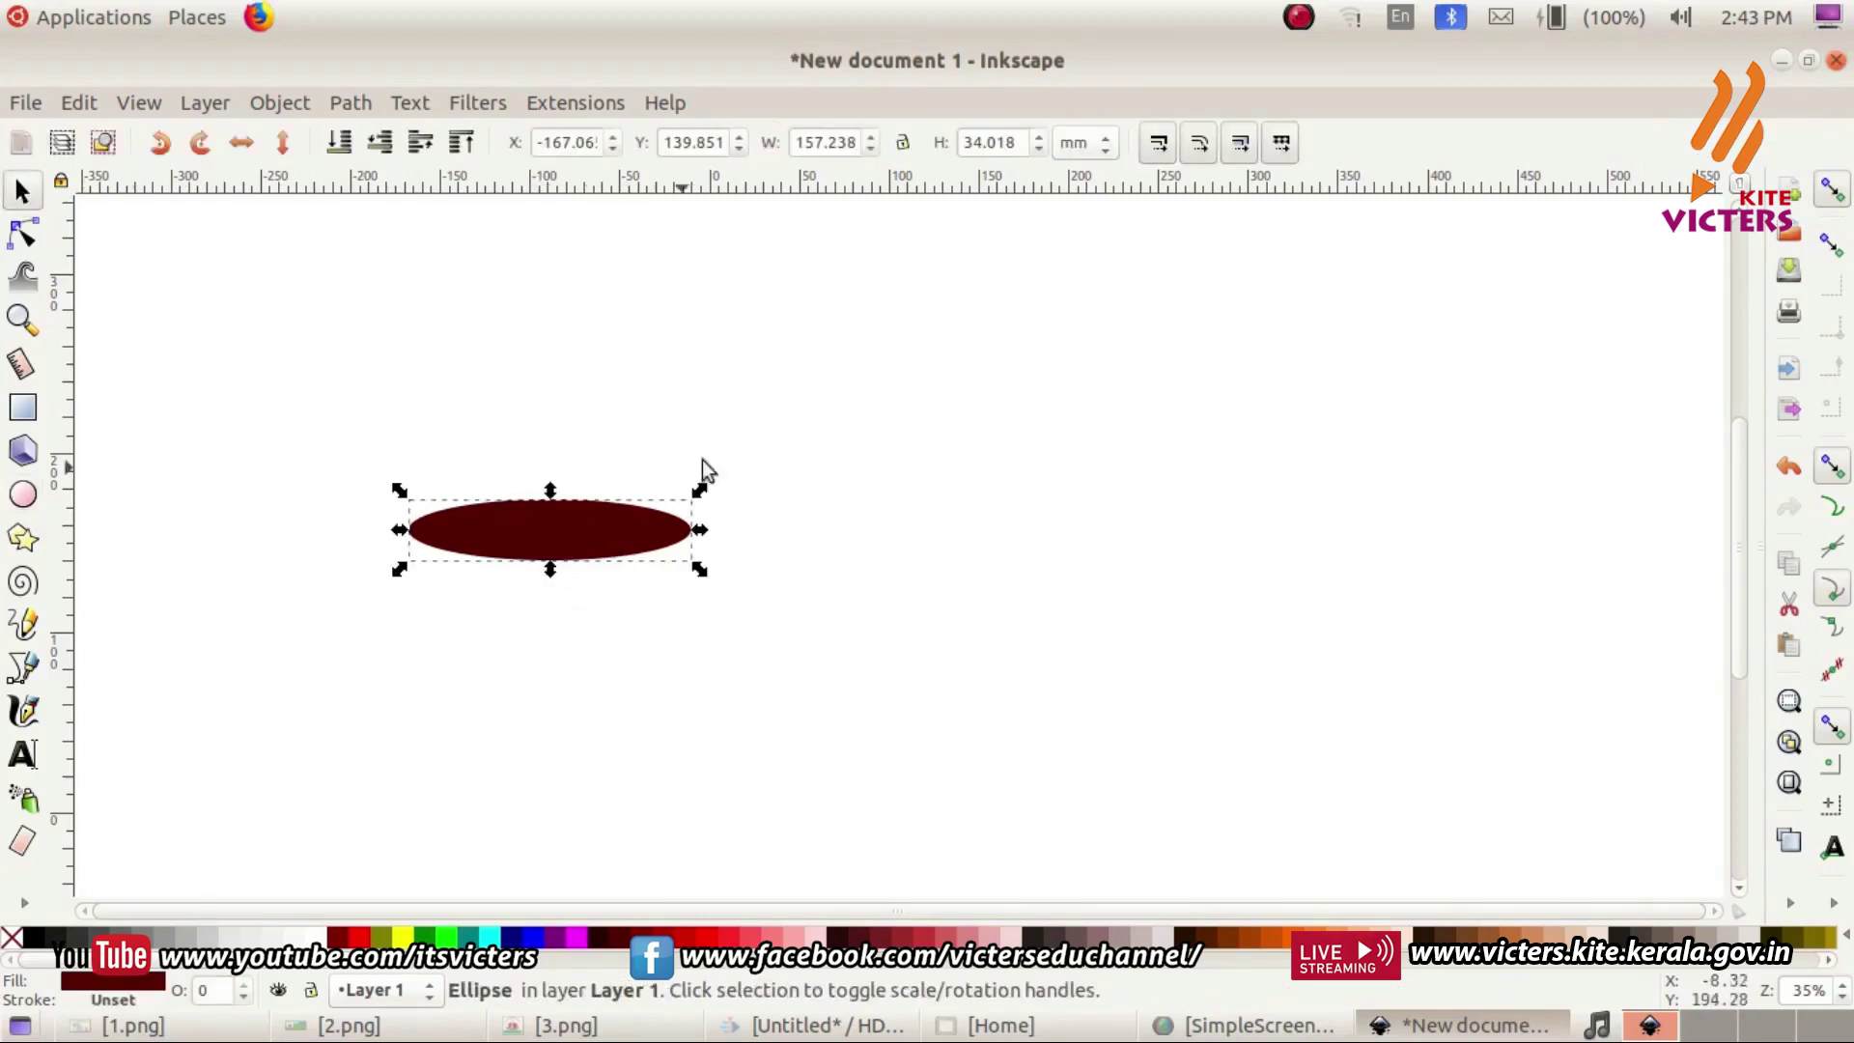
{"action": "left_click", "coordinate": [276, 104]}
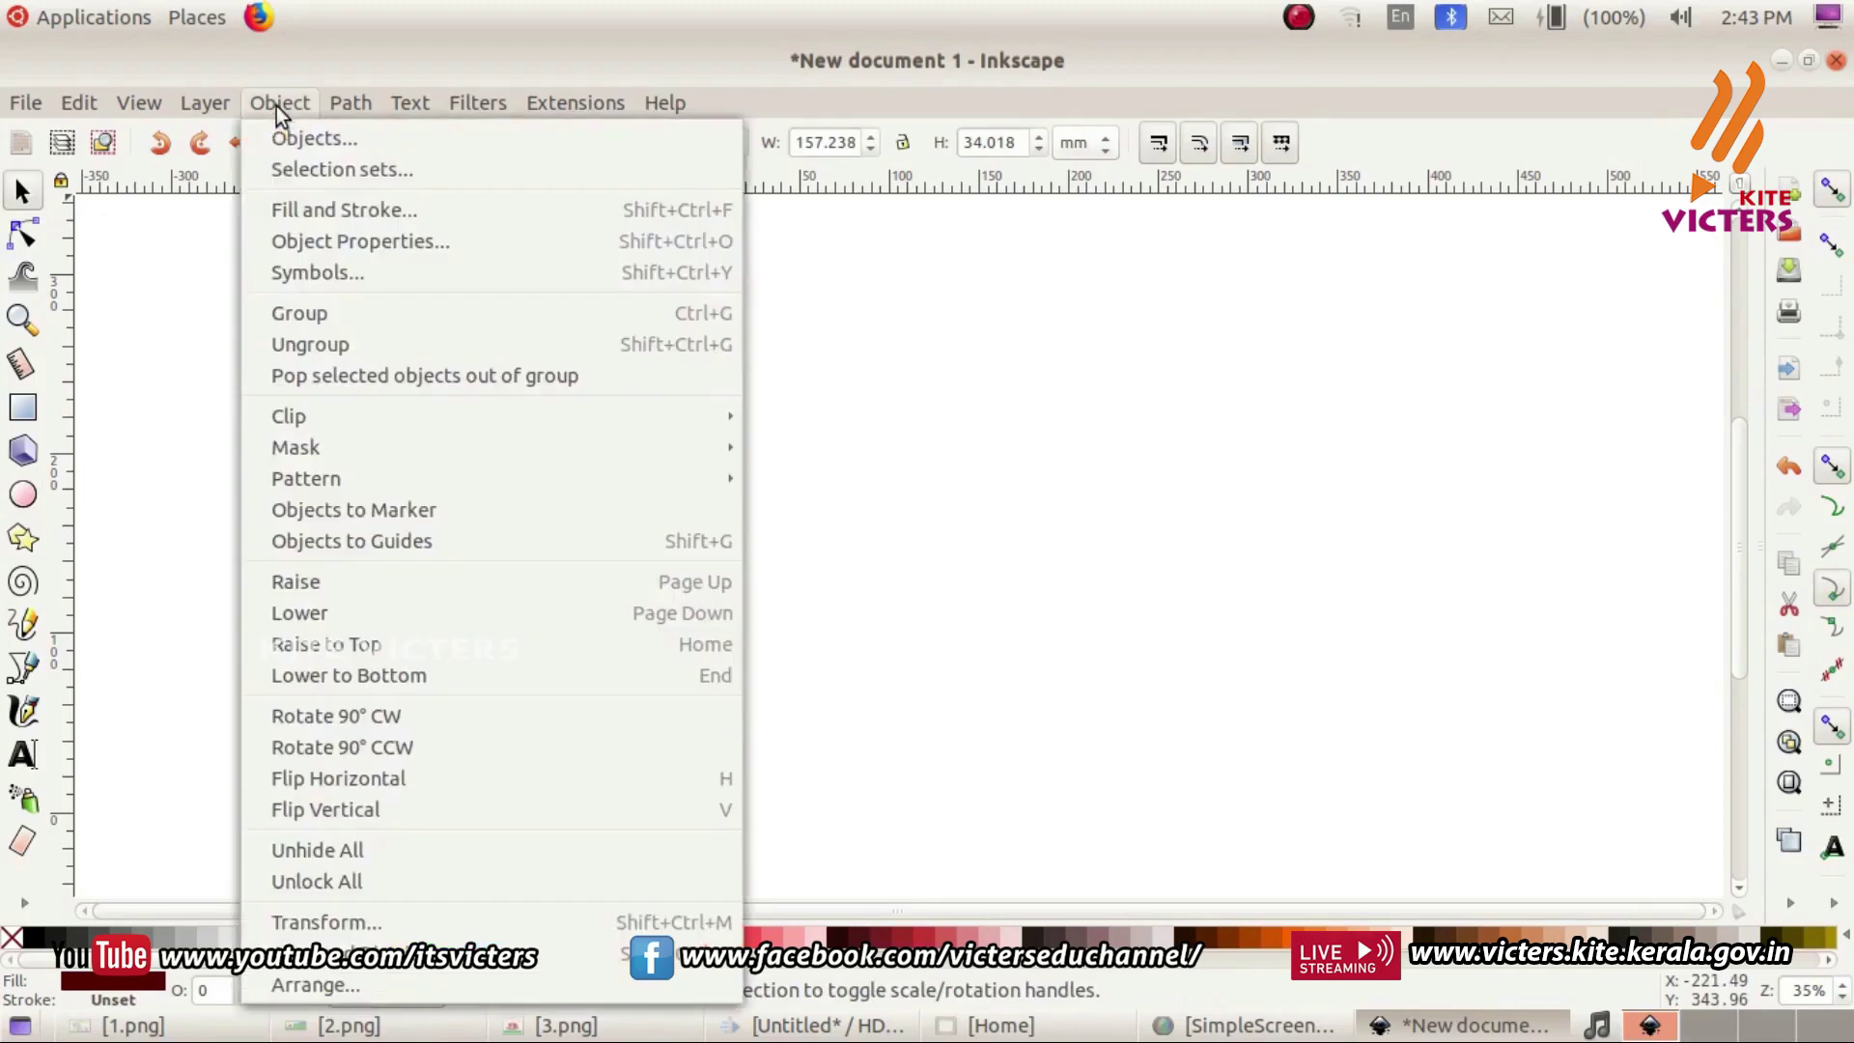
{"action": "left_click", "coordinate": [312, 216]}
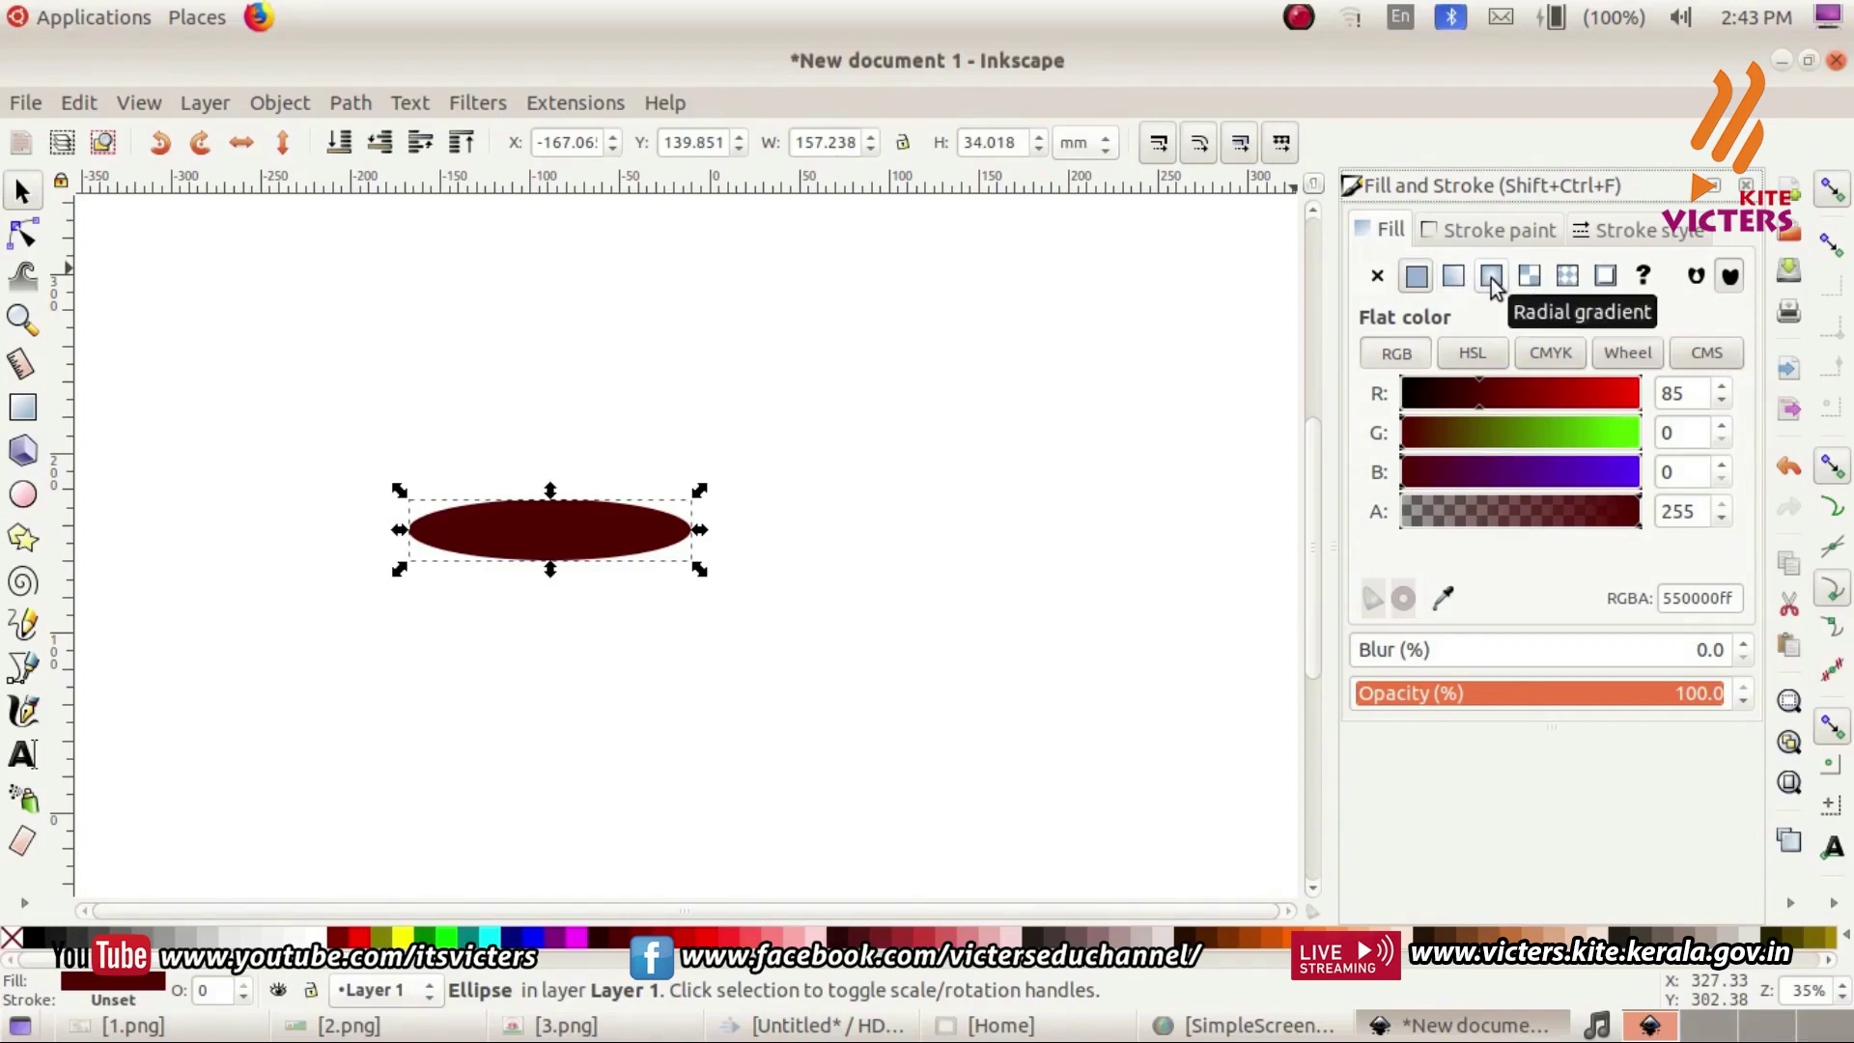
{"action": "left_click", "coordinate": [1492, 278]}
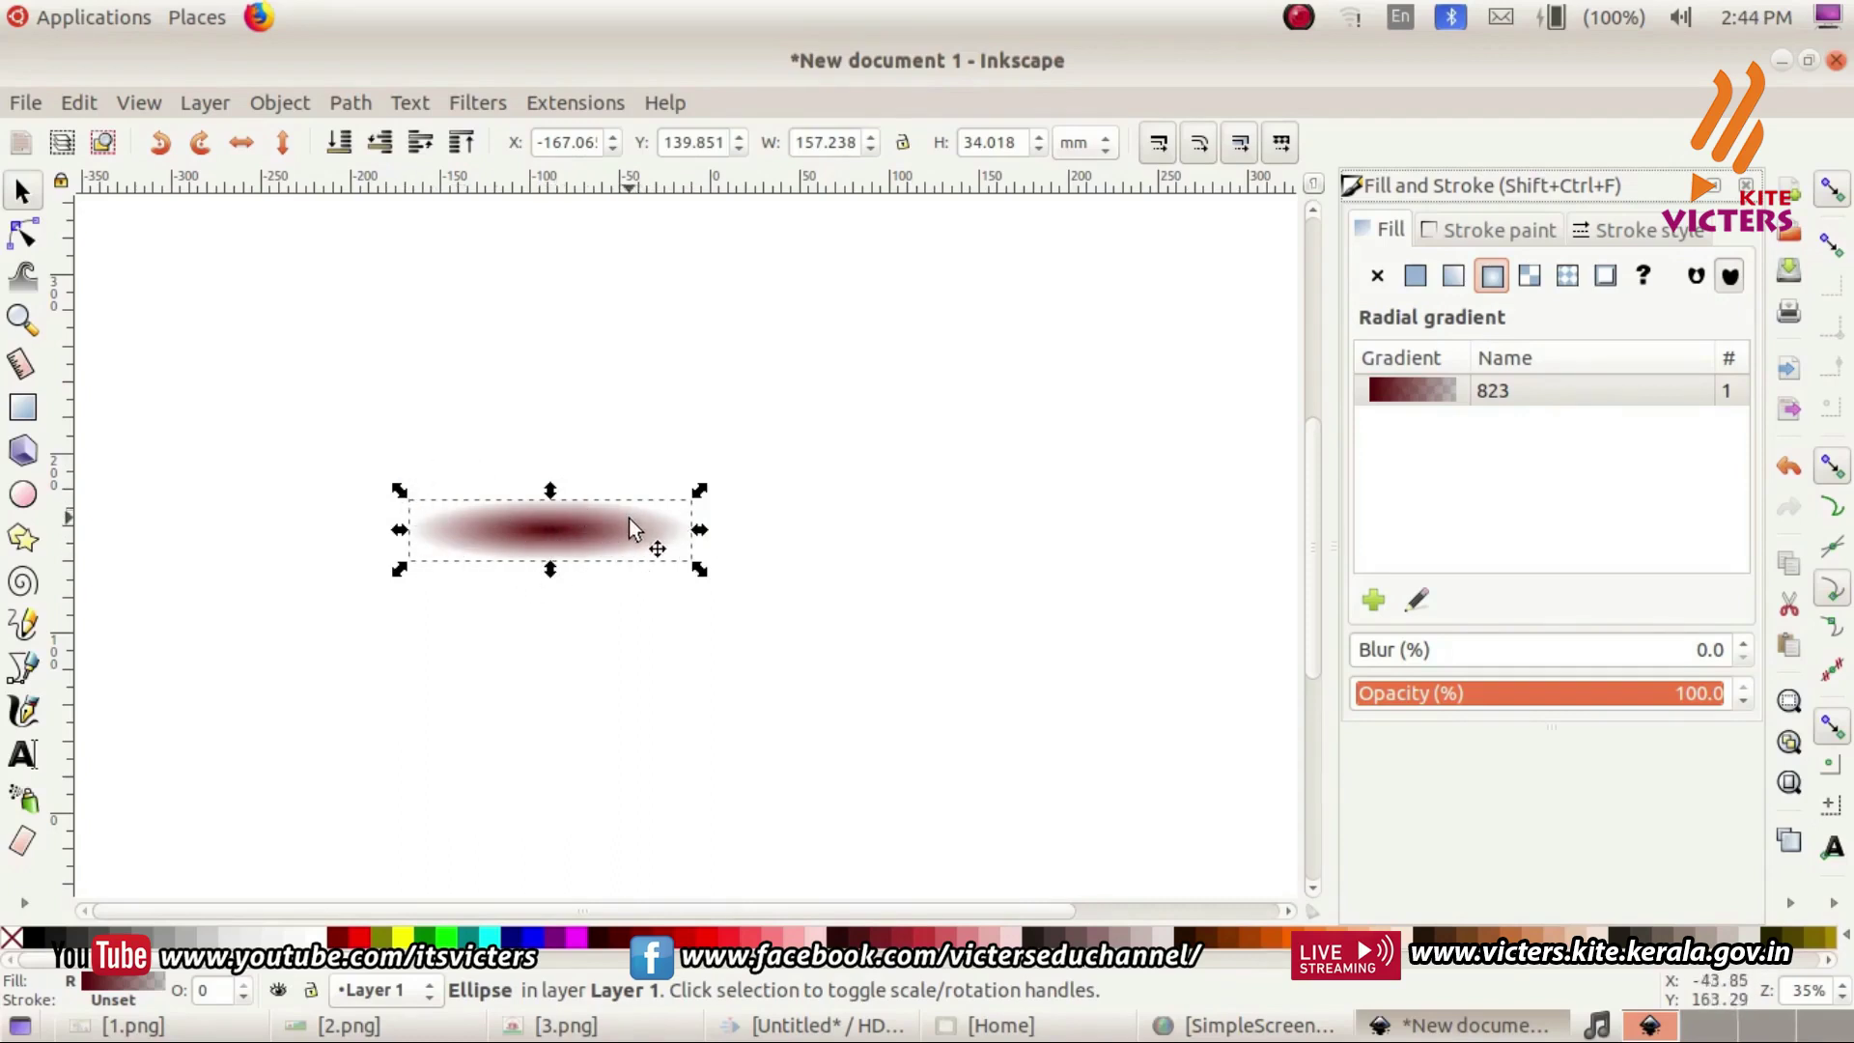
With the Gradient tool, try #FFAAAA on the ellipse's centre stop and settle on white.
{"action": "left_click", "coordinate": [21, 905]}
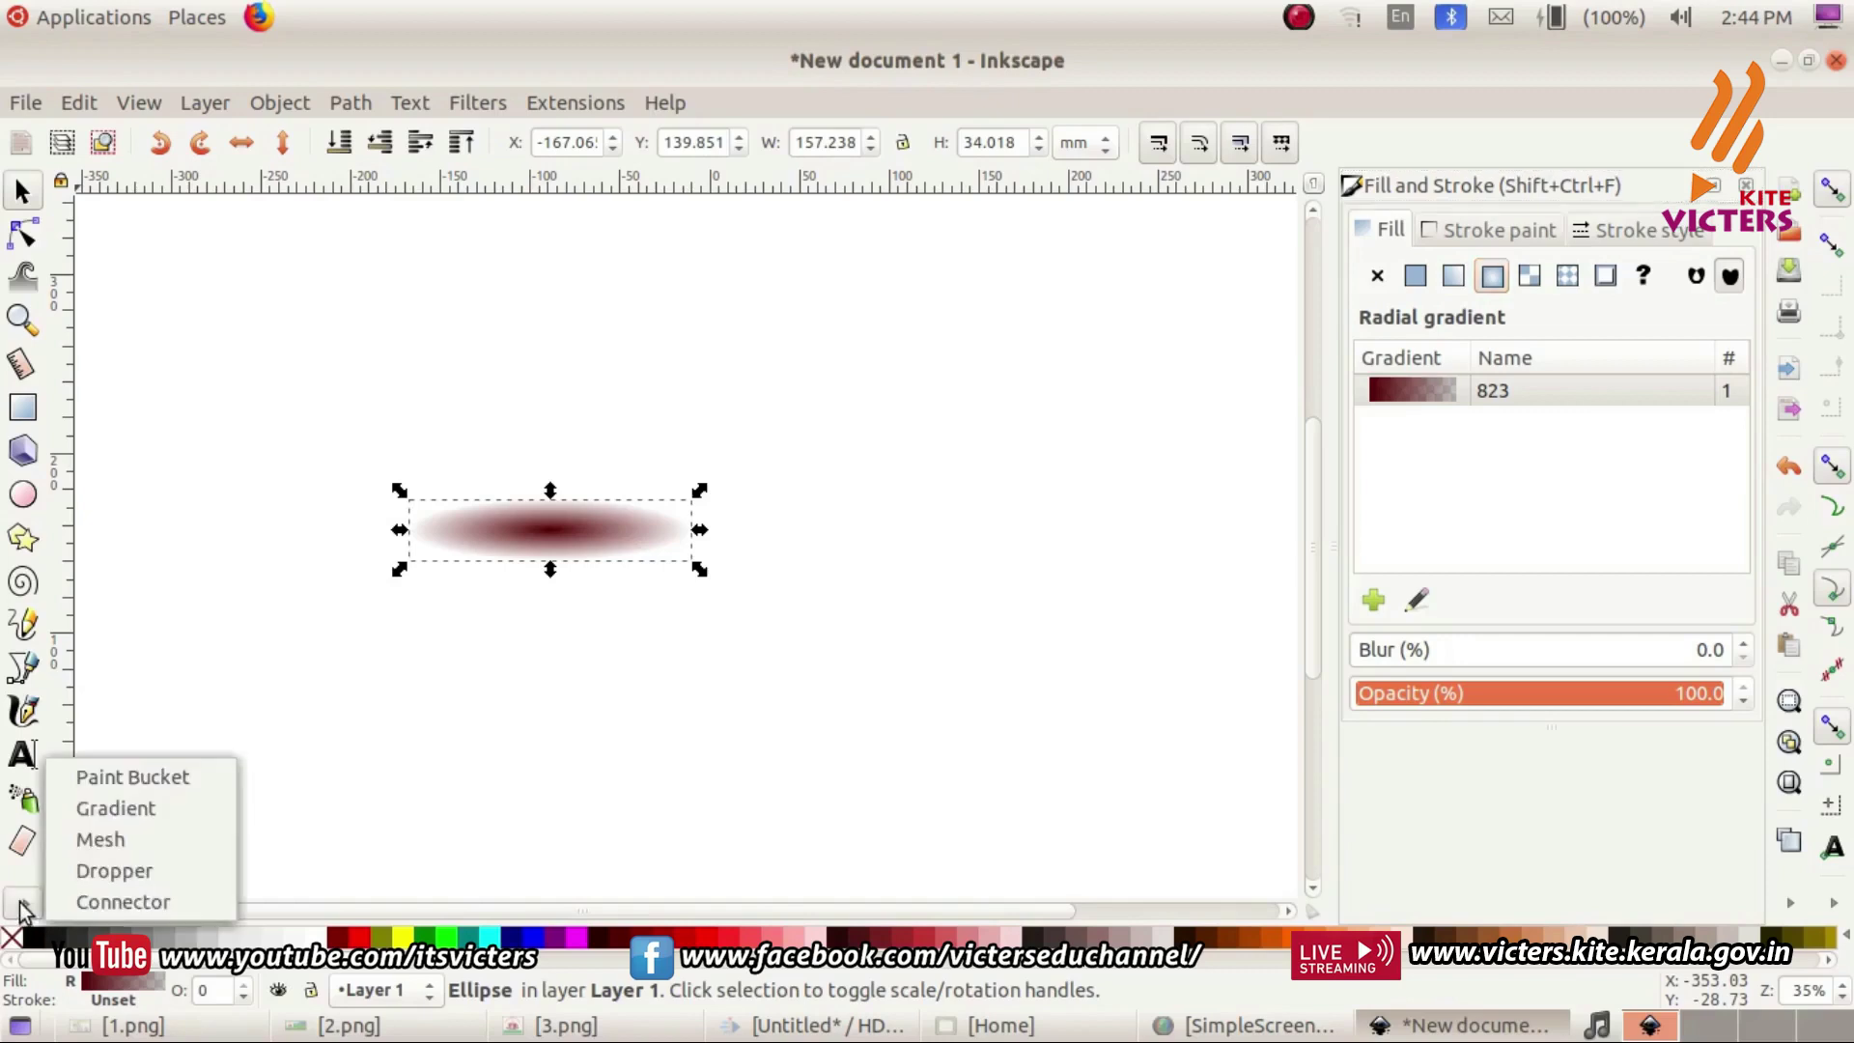
{"action": "left_click", "coordinate": [129, 813]}
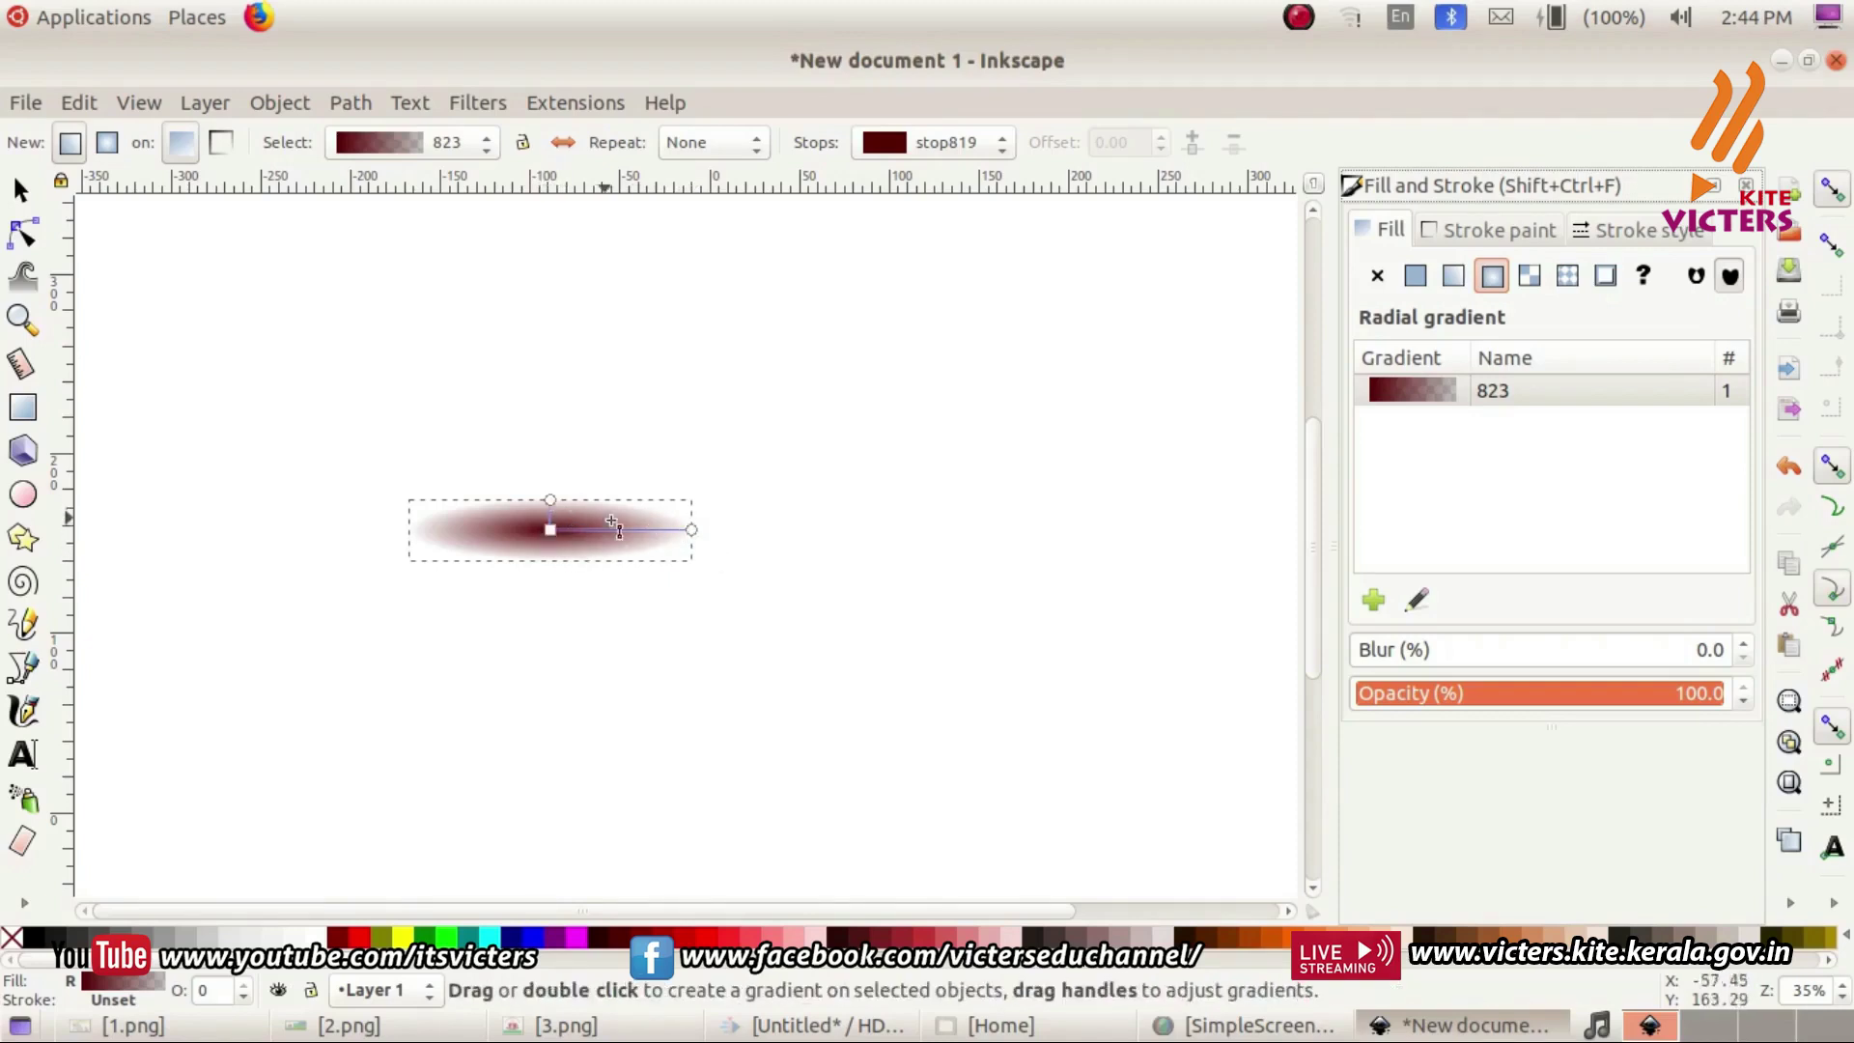
{"action": "left_click", "coordinate": [550, 530]}
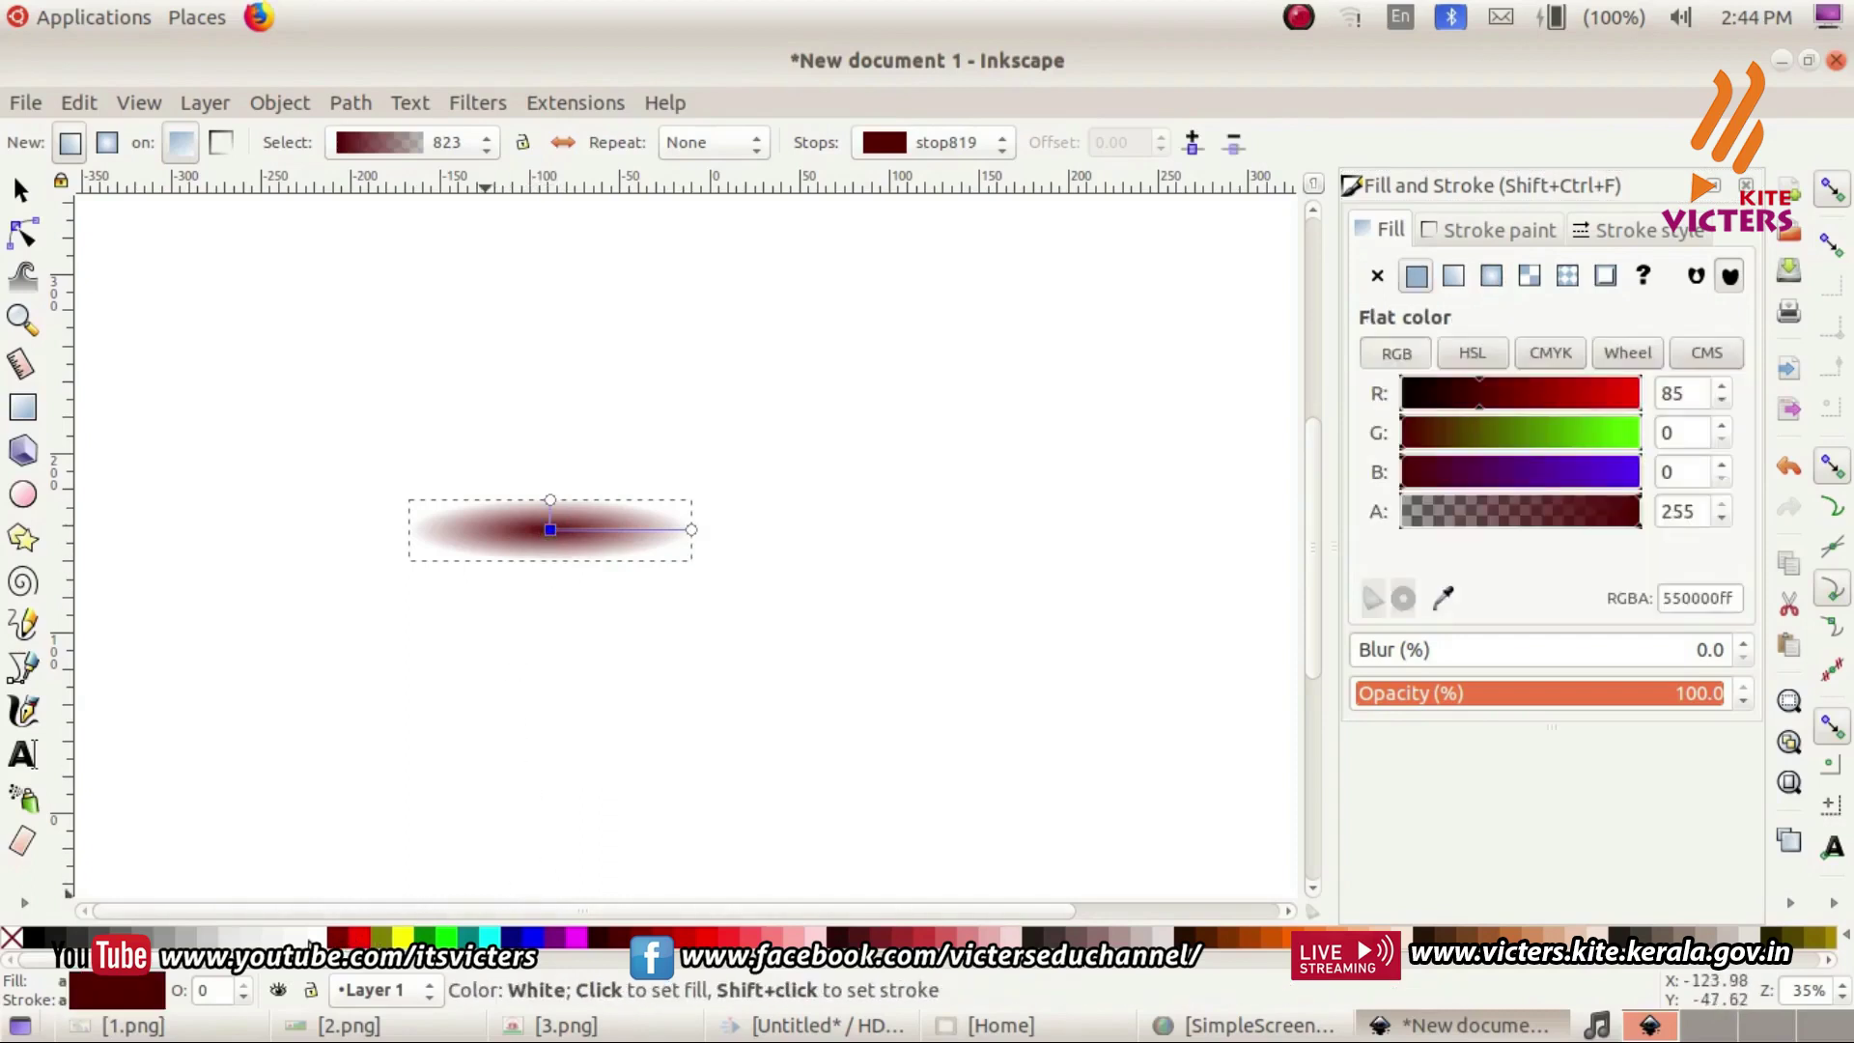
{"action": "left_click", "coordinate": [801, 938]}
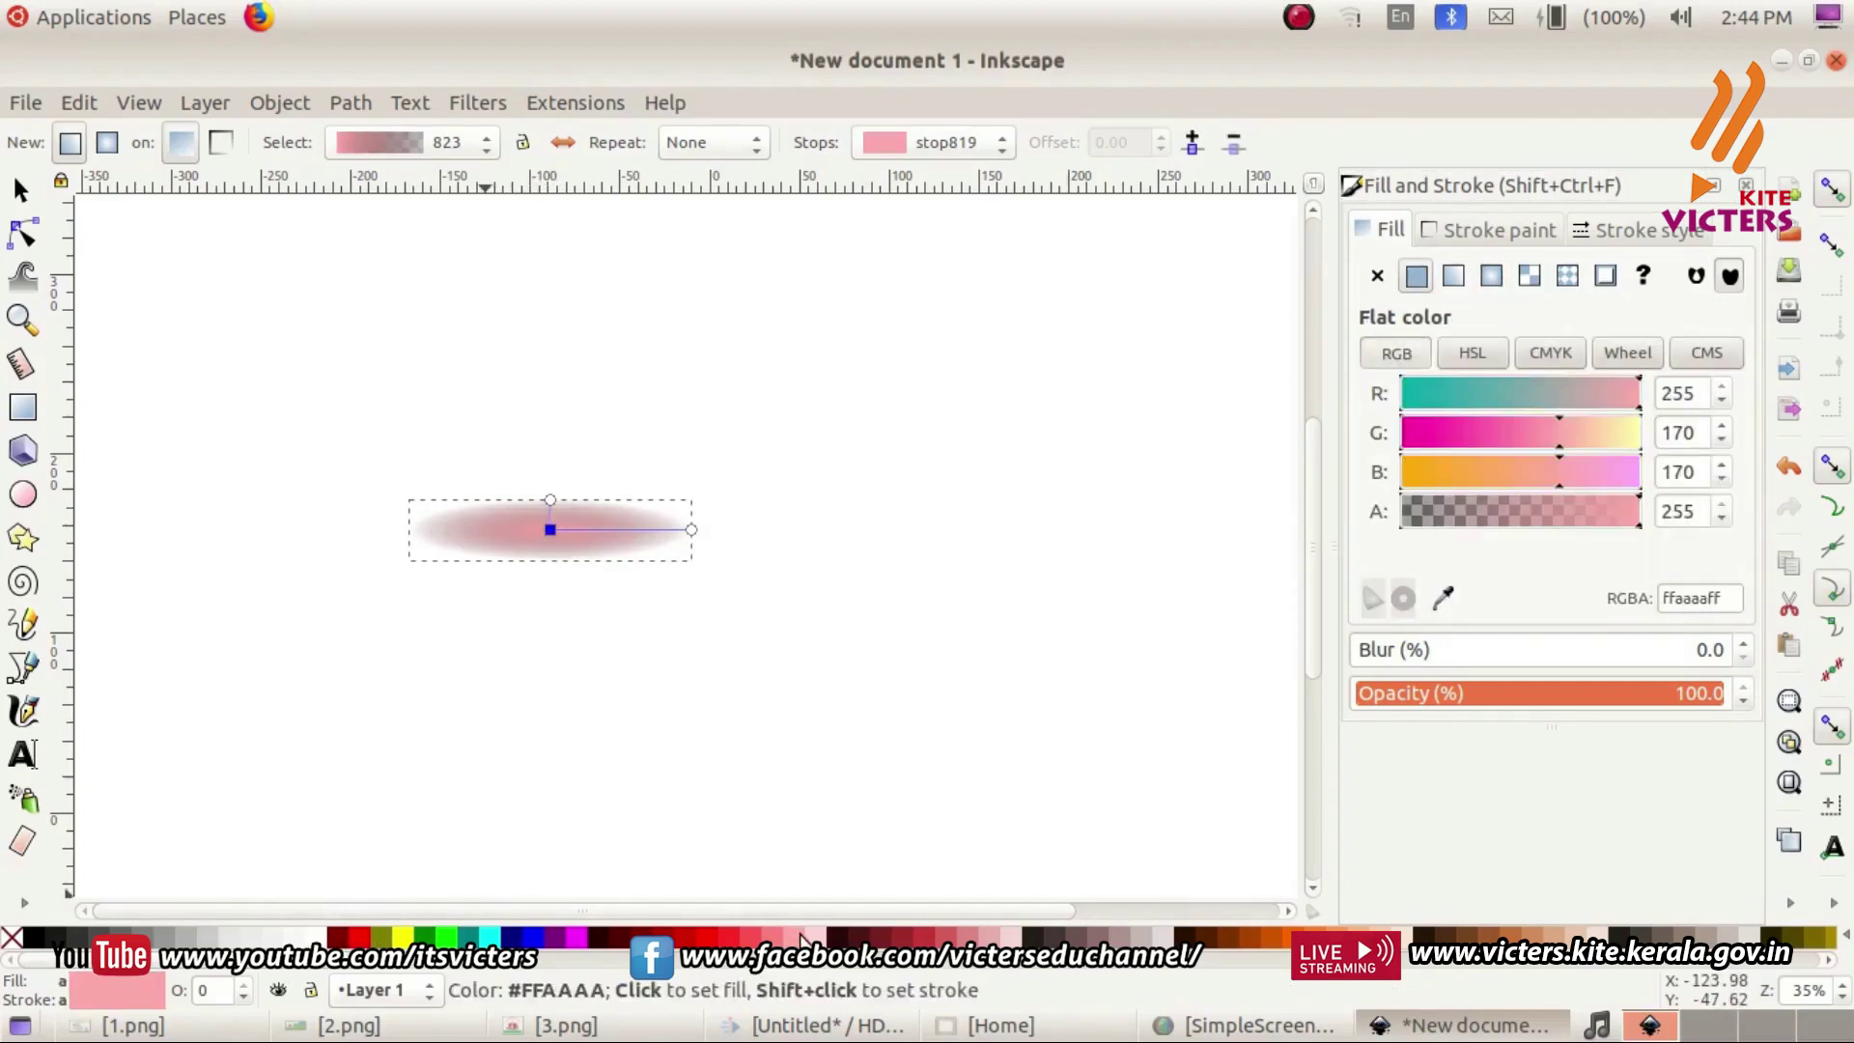
{"action": "left_click", "coordinate": [315, 936]}
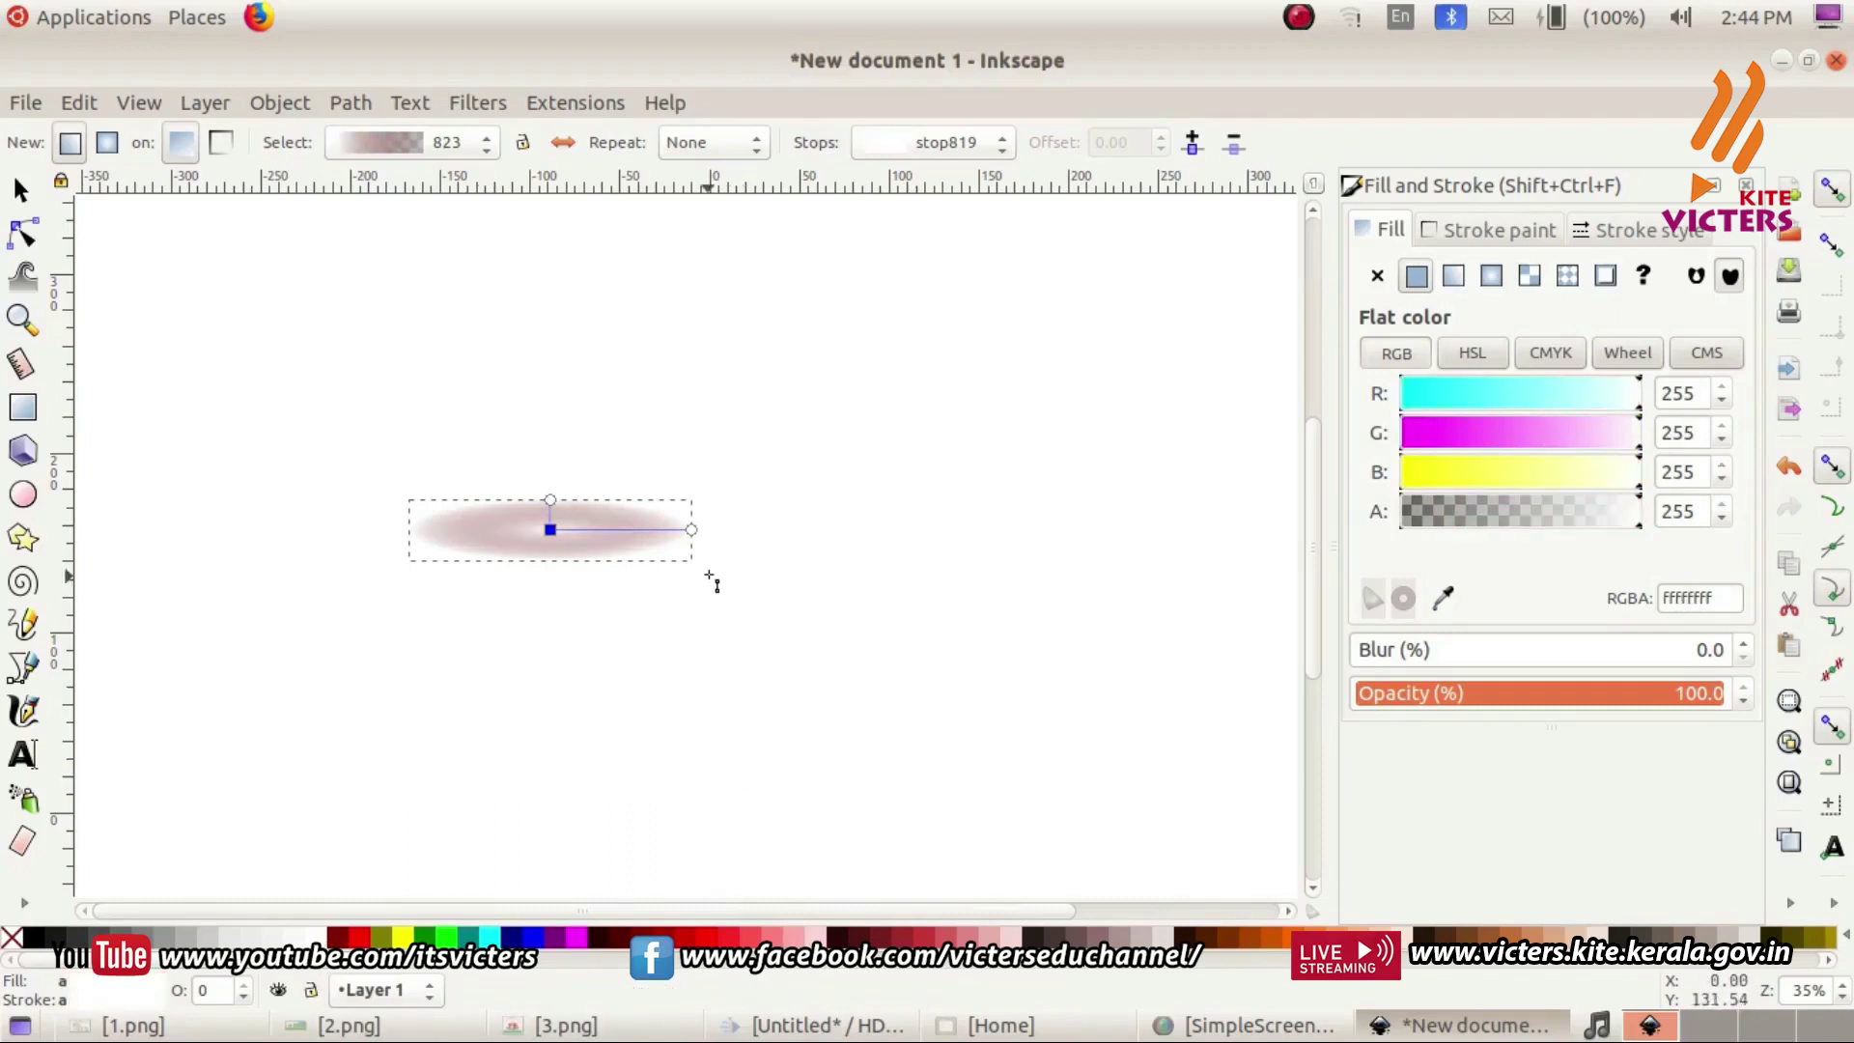
Set the gradient's outer stop to opaque dark red #550000 and shorten its horizontal radius slightly inside the ellipse's edge.
{"action": "left_click", "coordinate": [691, 529]}
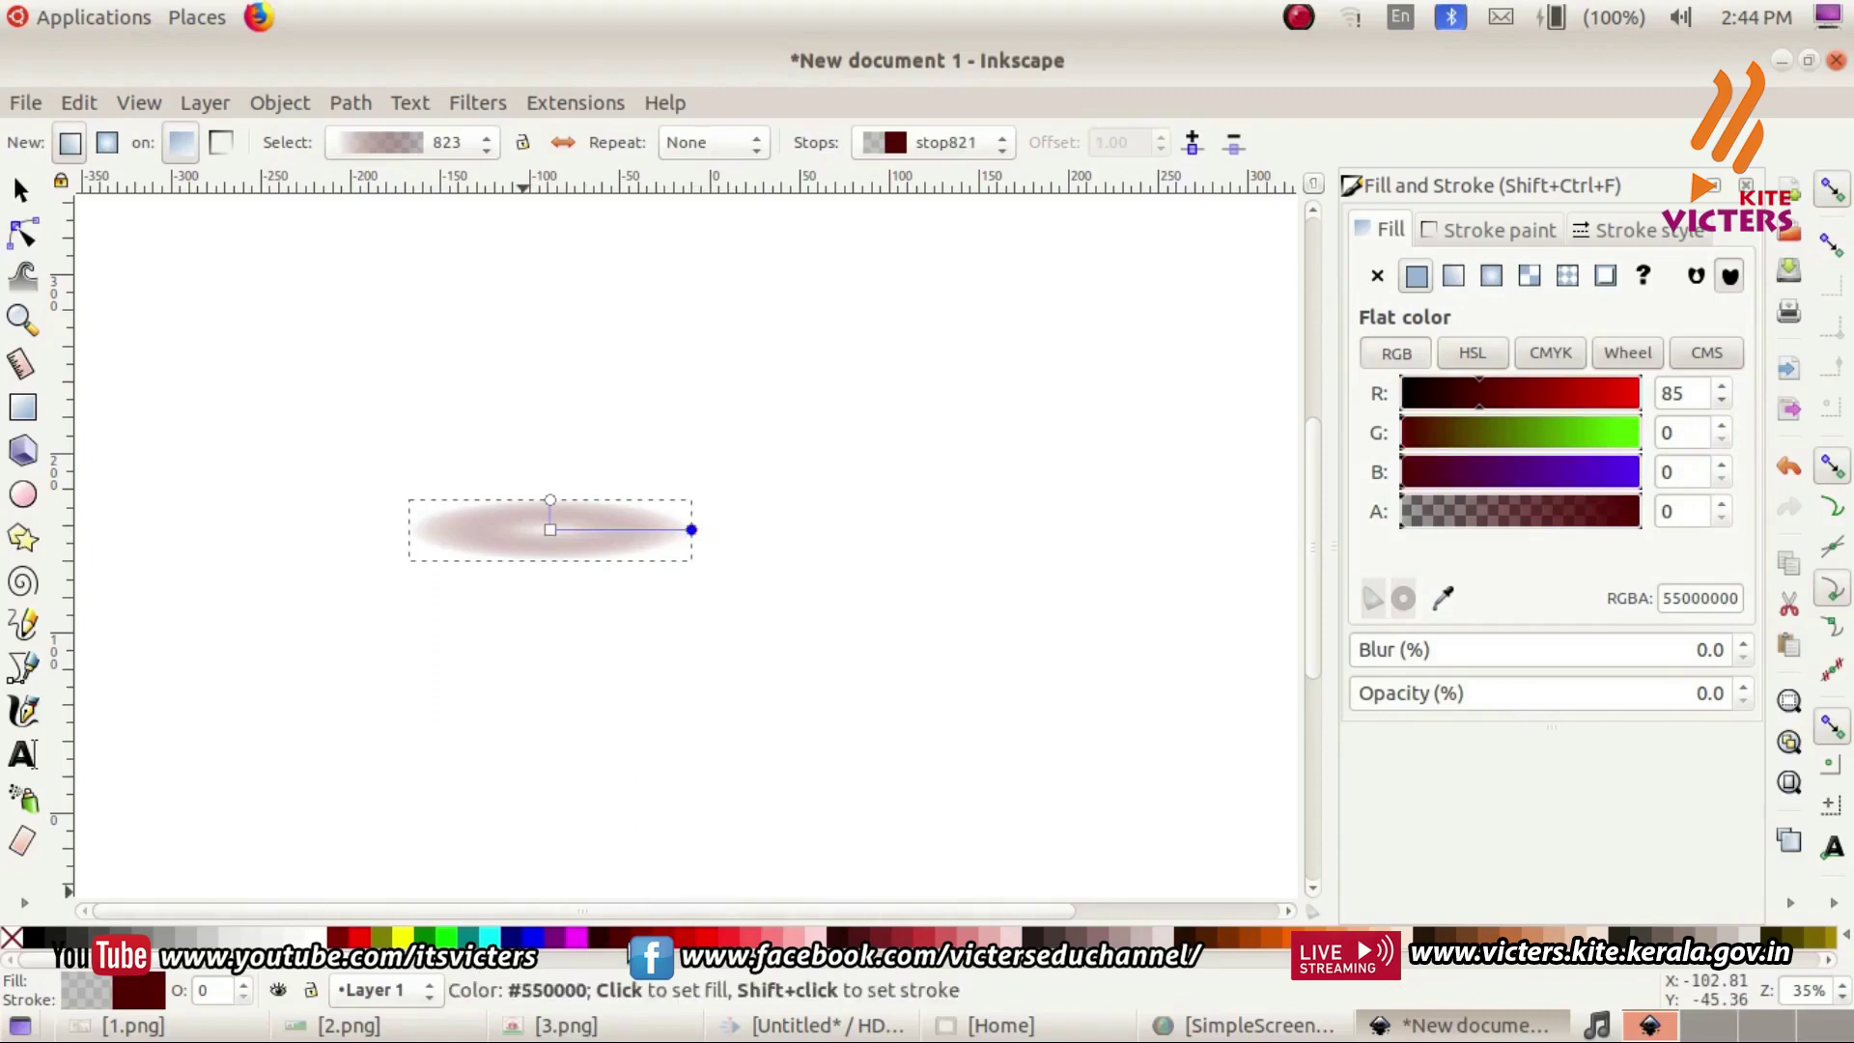
{"action": "left_click", "coordinate": [623, 945]}
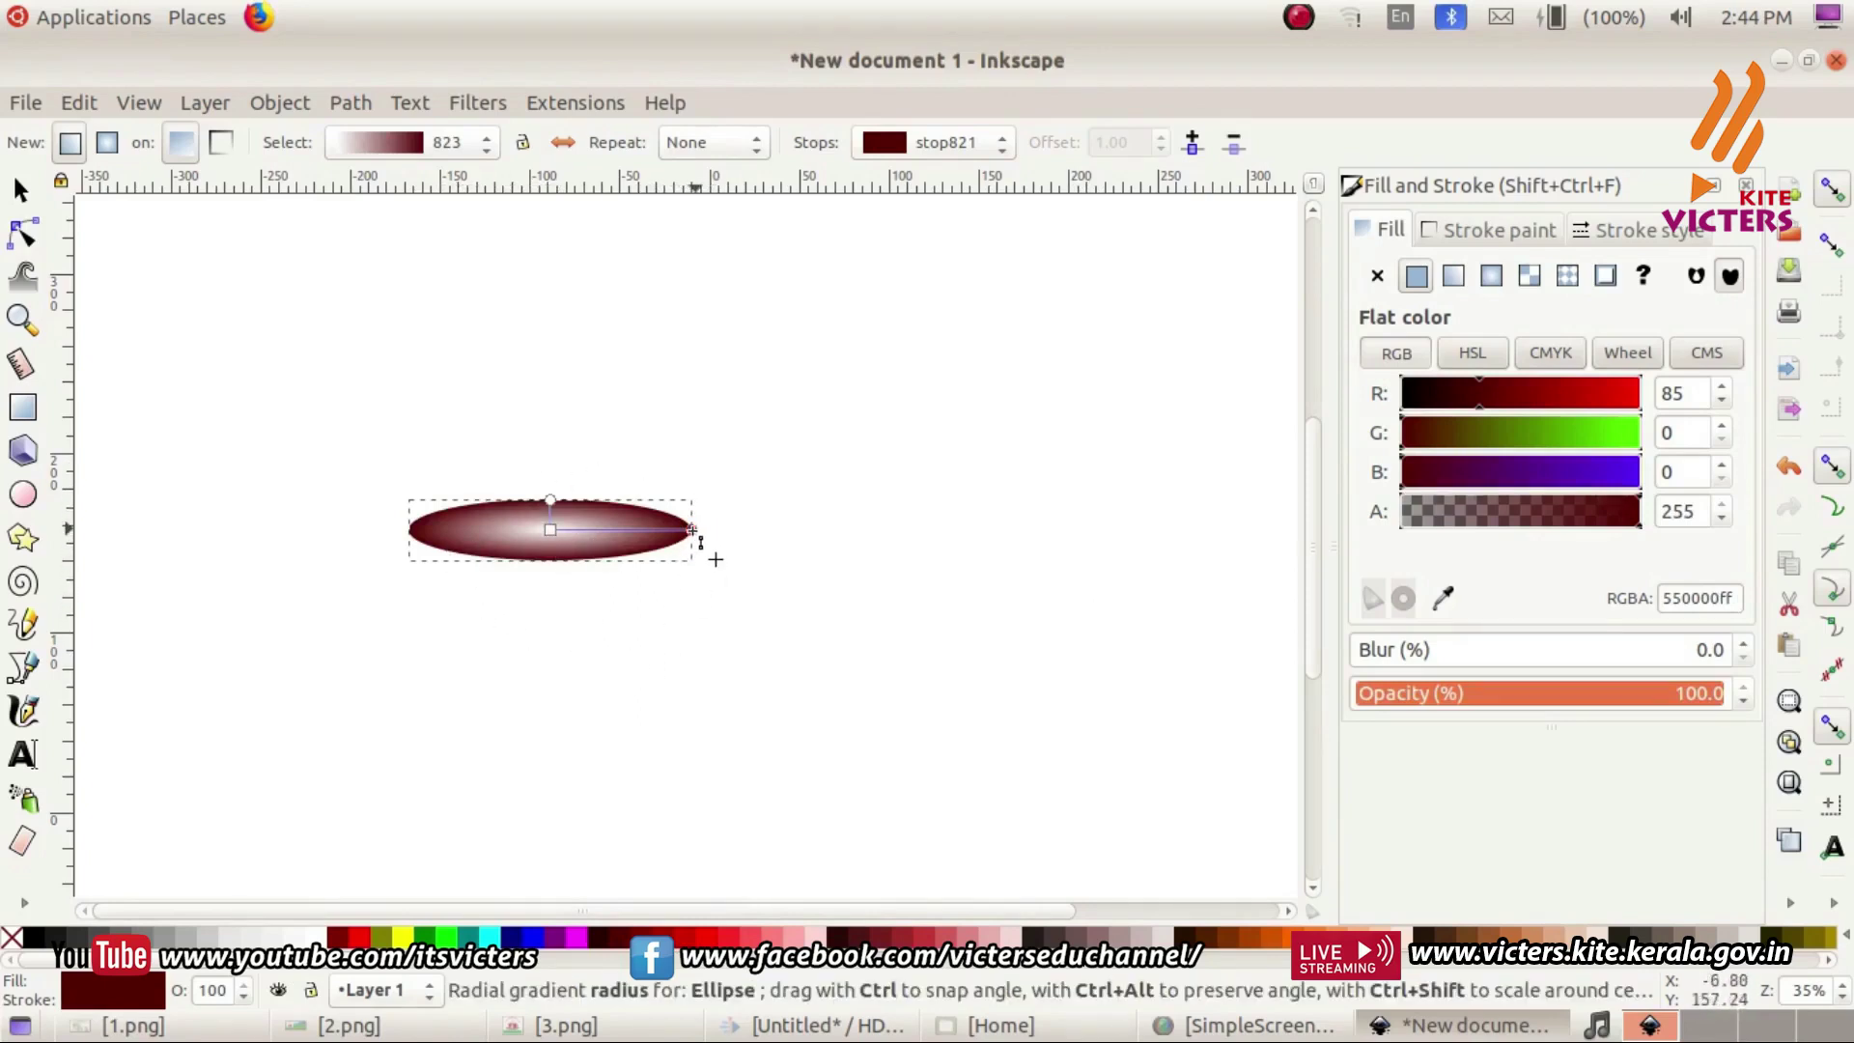
{"action": "mouse_move", "coordinate": [692, 530]}
{"action": "left_mouse_down"}
{"action": "mouse_move", "coordinate": [659, 618]}
{"action": "mouse_move", "coordinate": [712, 510]}
{"action": "mouse_move", "coordinate": [704, 535]}
{"action": "mouse_move", "coordinate": [610, 530]}
{"action": "mouse_move", "coordinate": [670, 532]}
{"action": "left_mouse_up"}
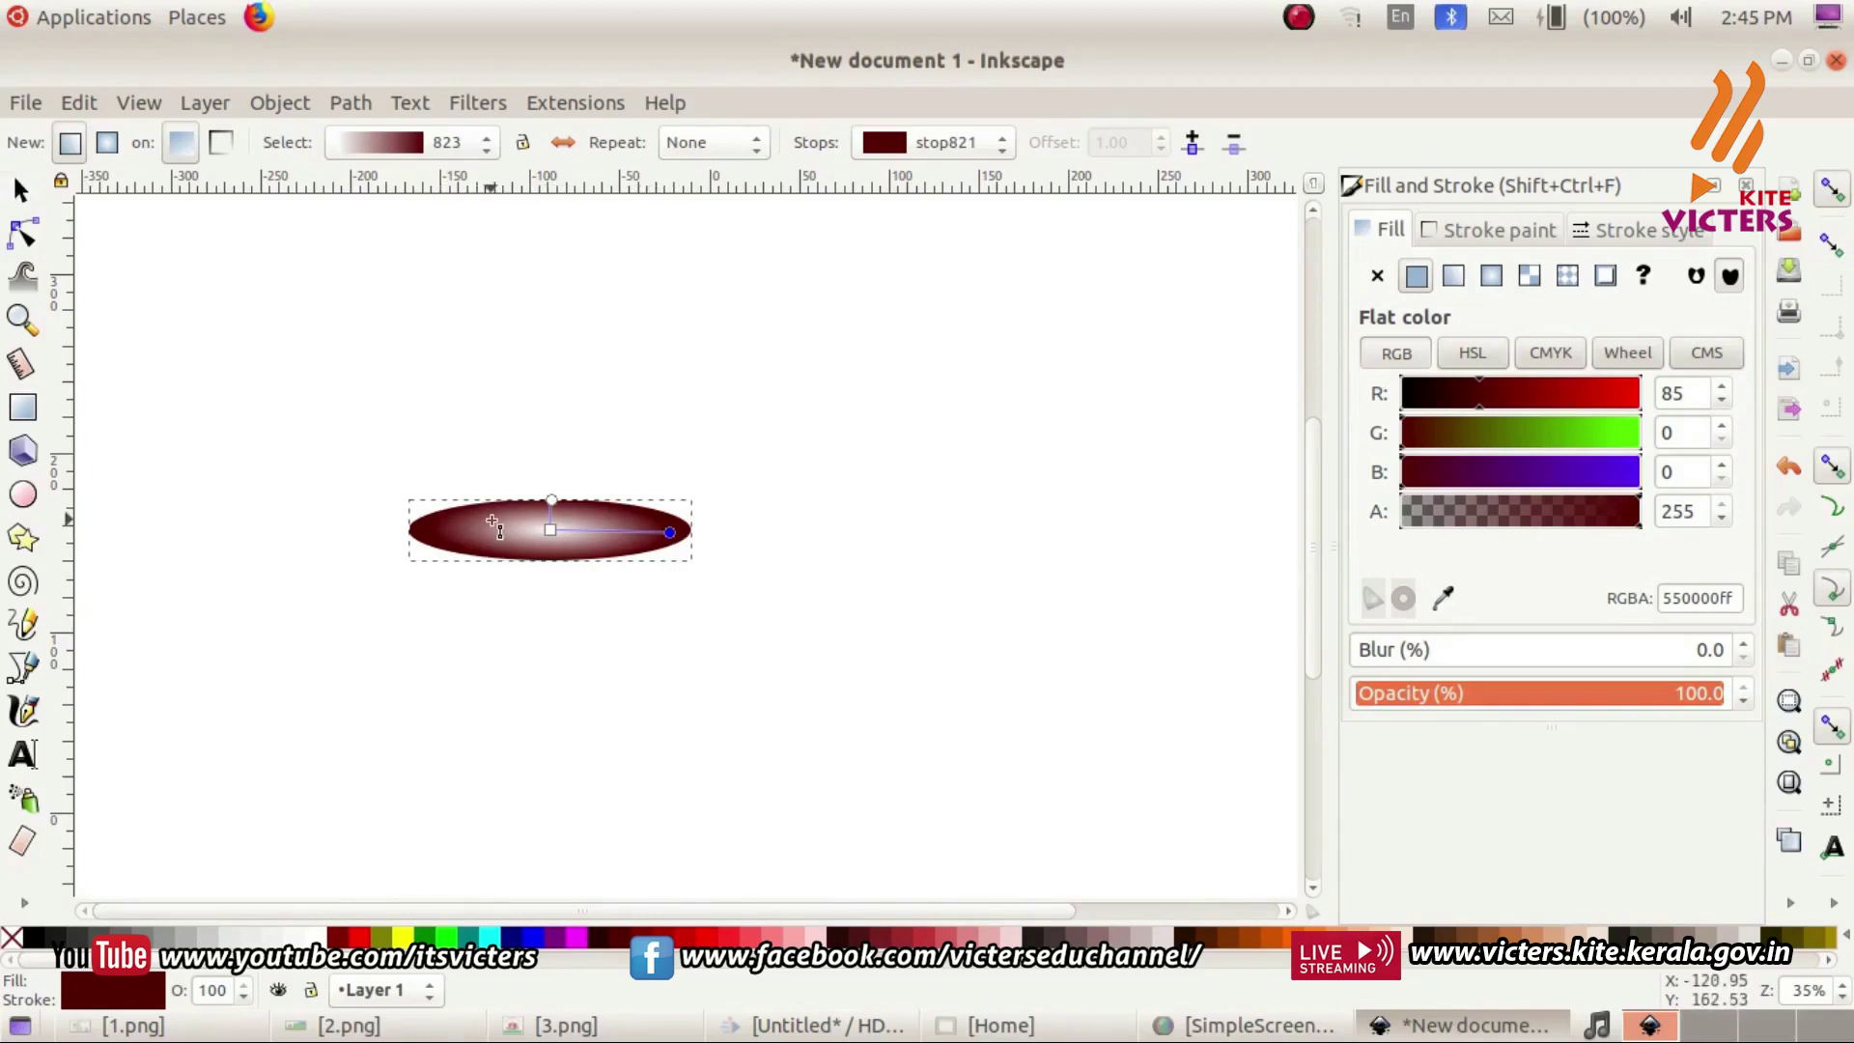
Move the gradient ellipse towards the middle of the canvas, to about X -97.5 mm and Y 130 mm.
{"action": "left_click", "coordinate": [22, 189]}
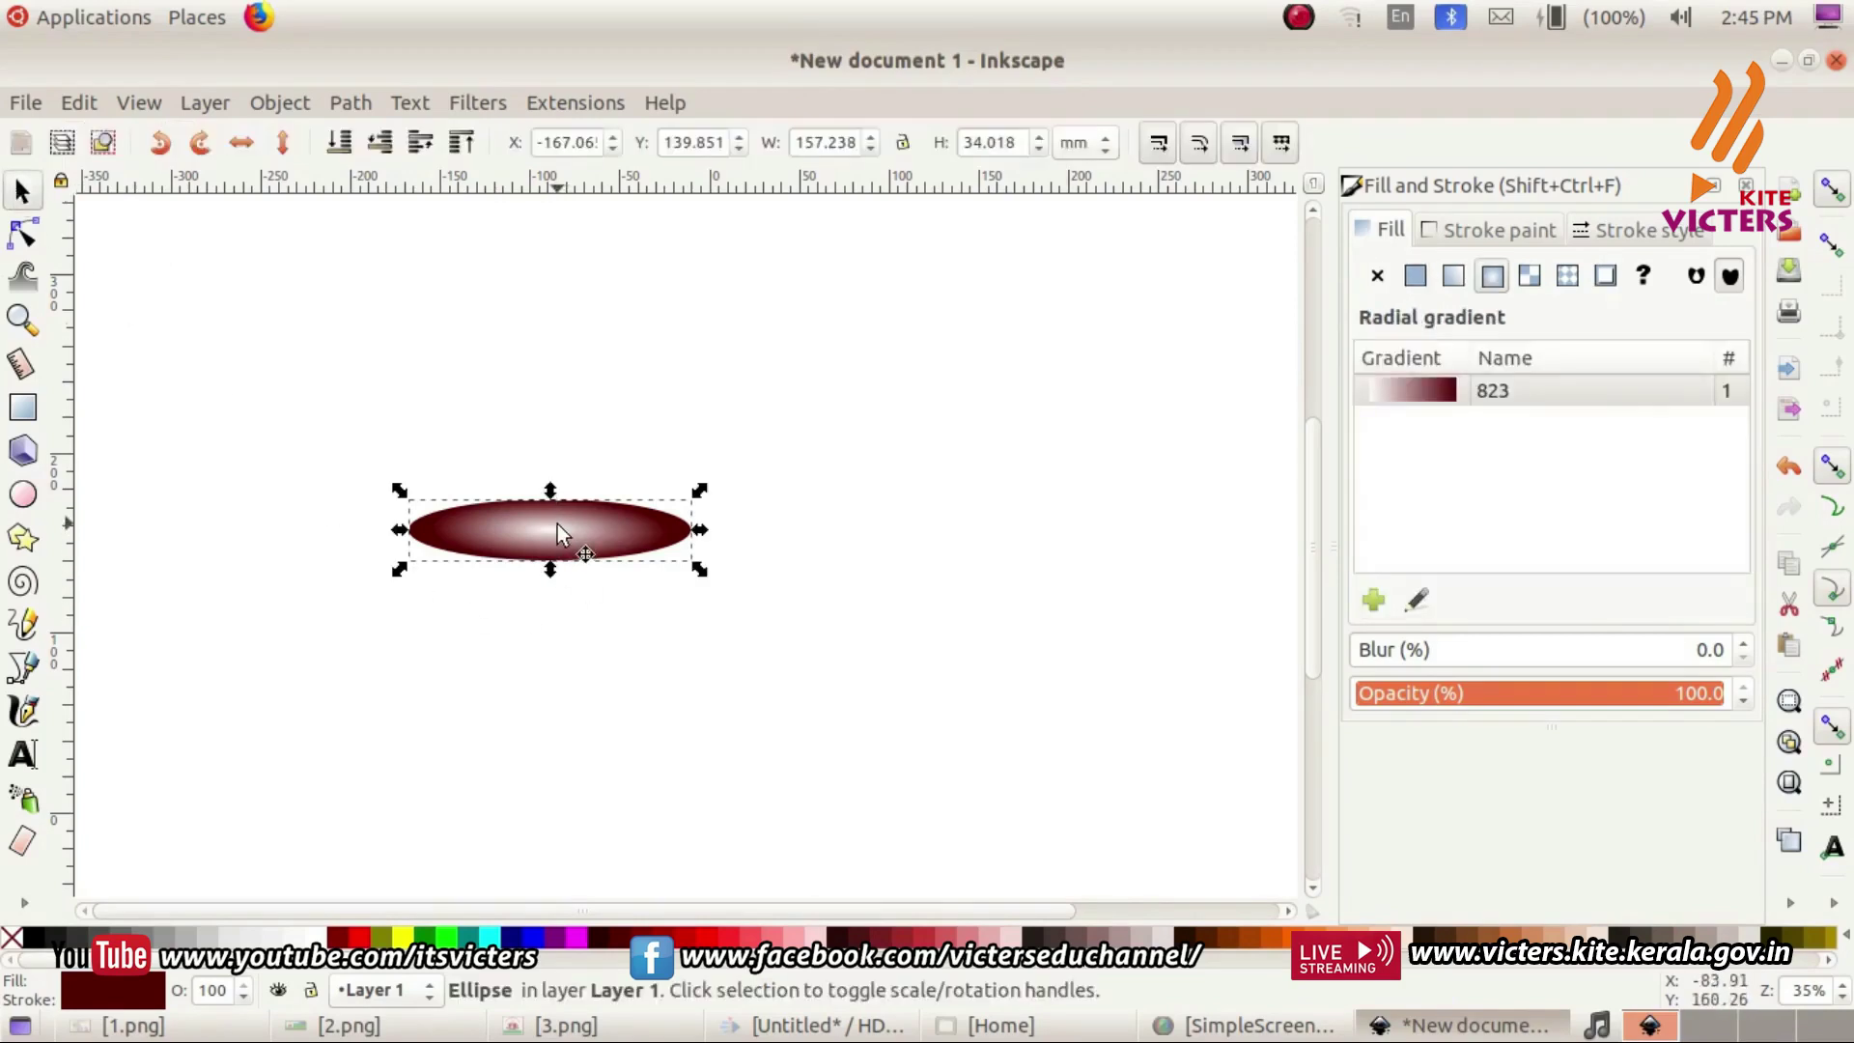
{"action": "left_click_drag", "start_coordinate": [564, 524], "coordinate": [623, 525]}
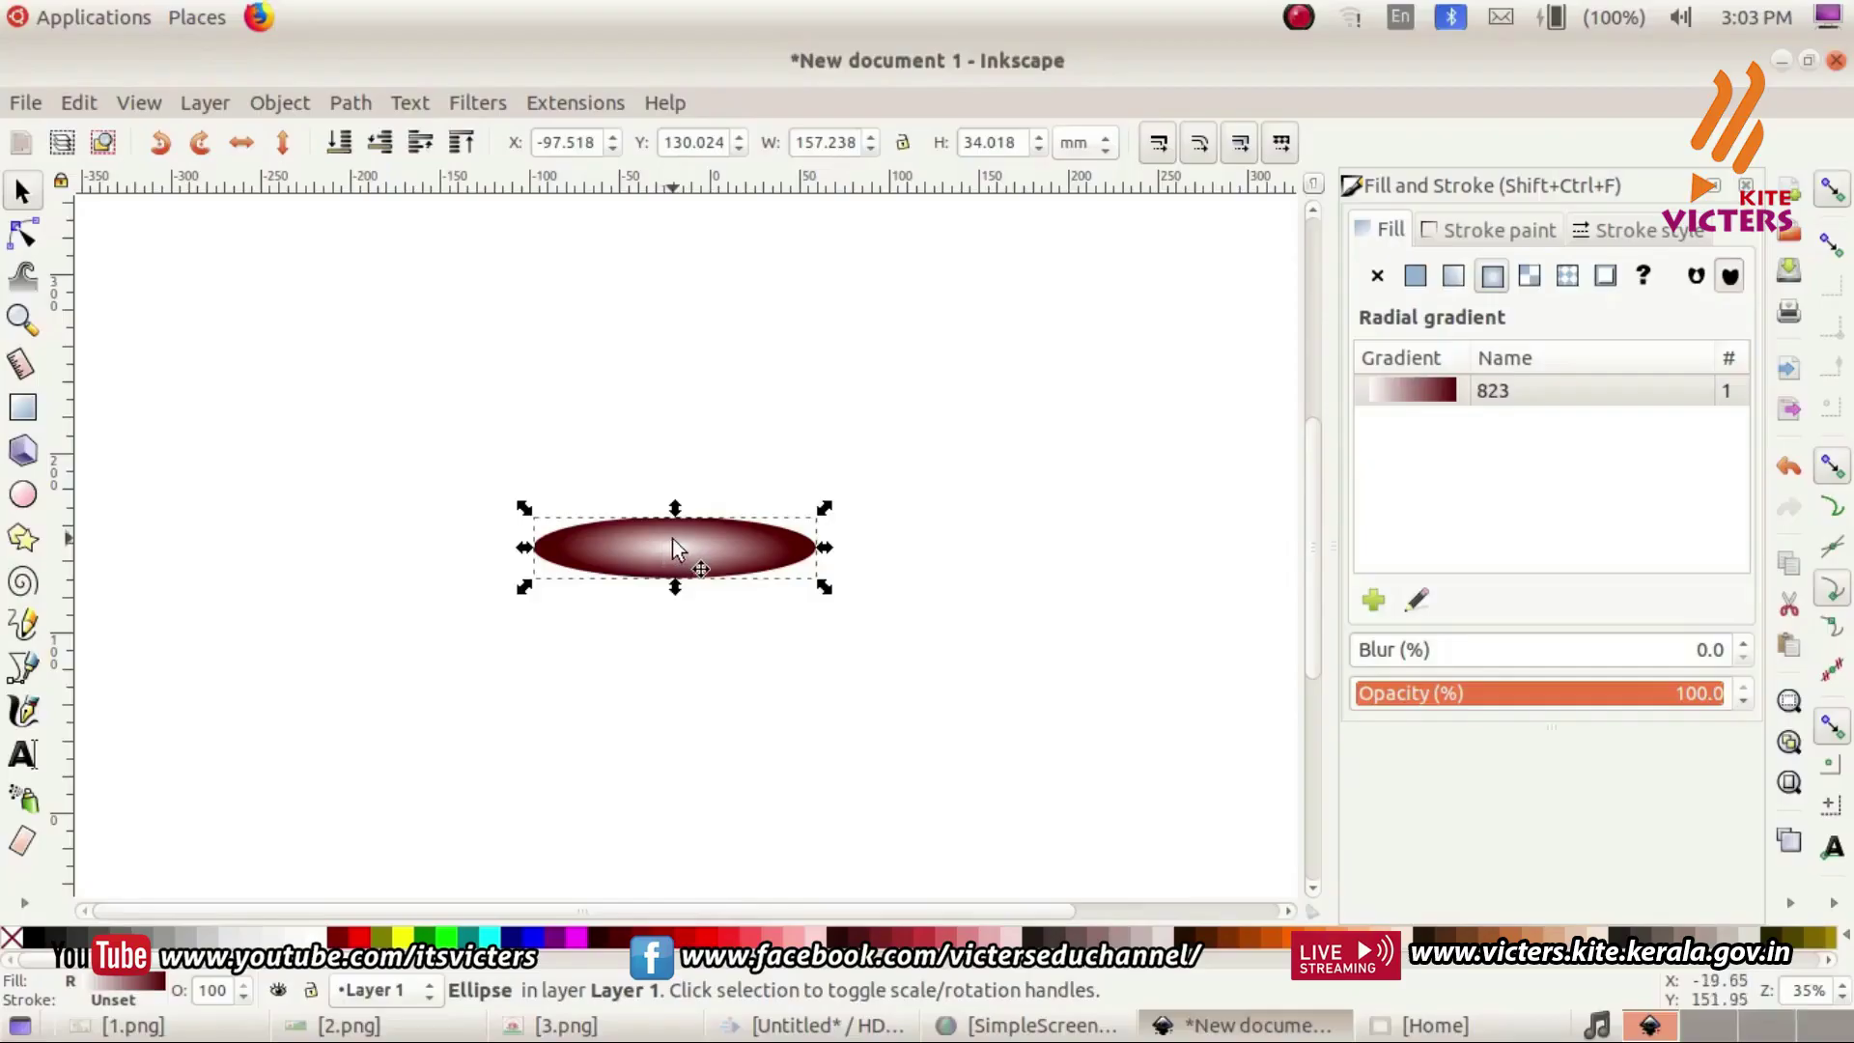
{"action": "right_click", "coordinate": [674, 537]}
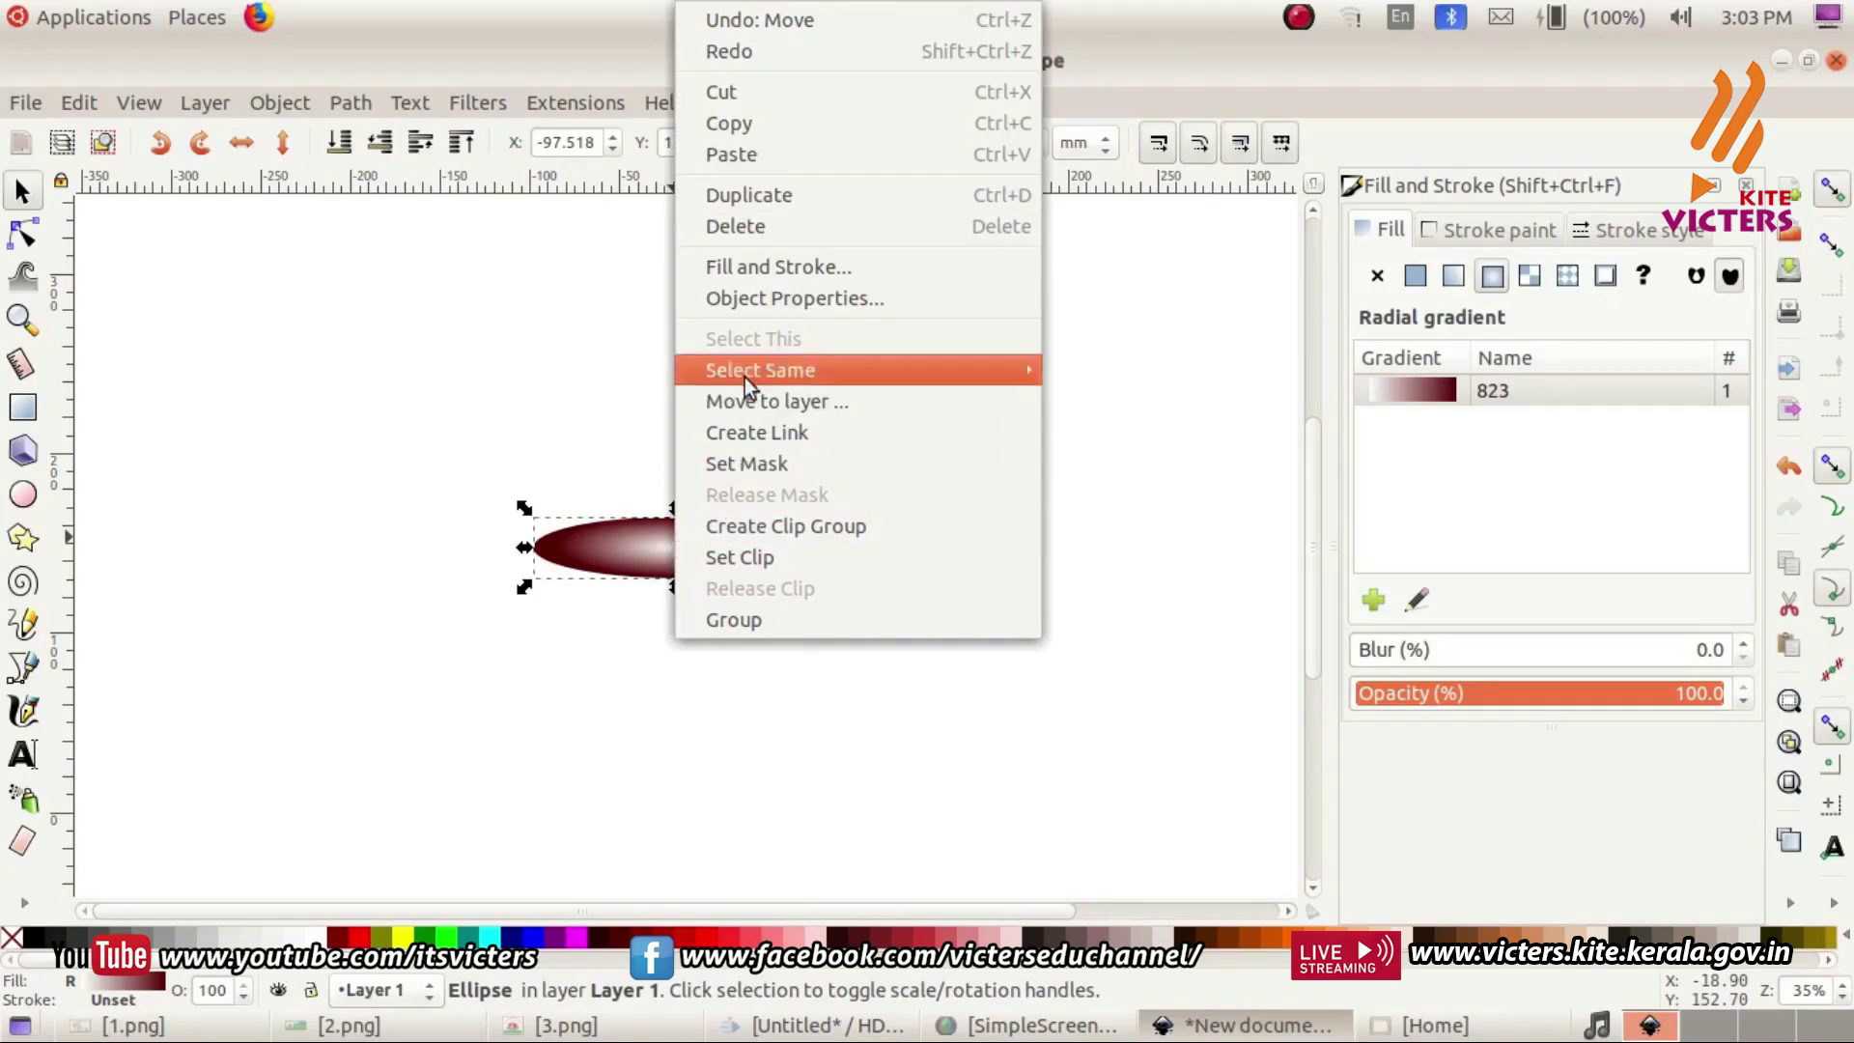
{"action": "left_click", "coordinate": [102, 229]}
{"action": "left_click", "coordinate": [68, 99]}
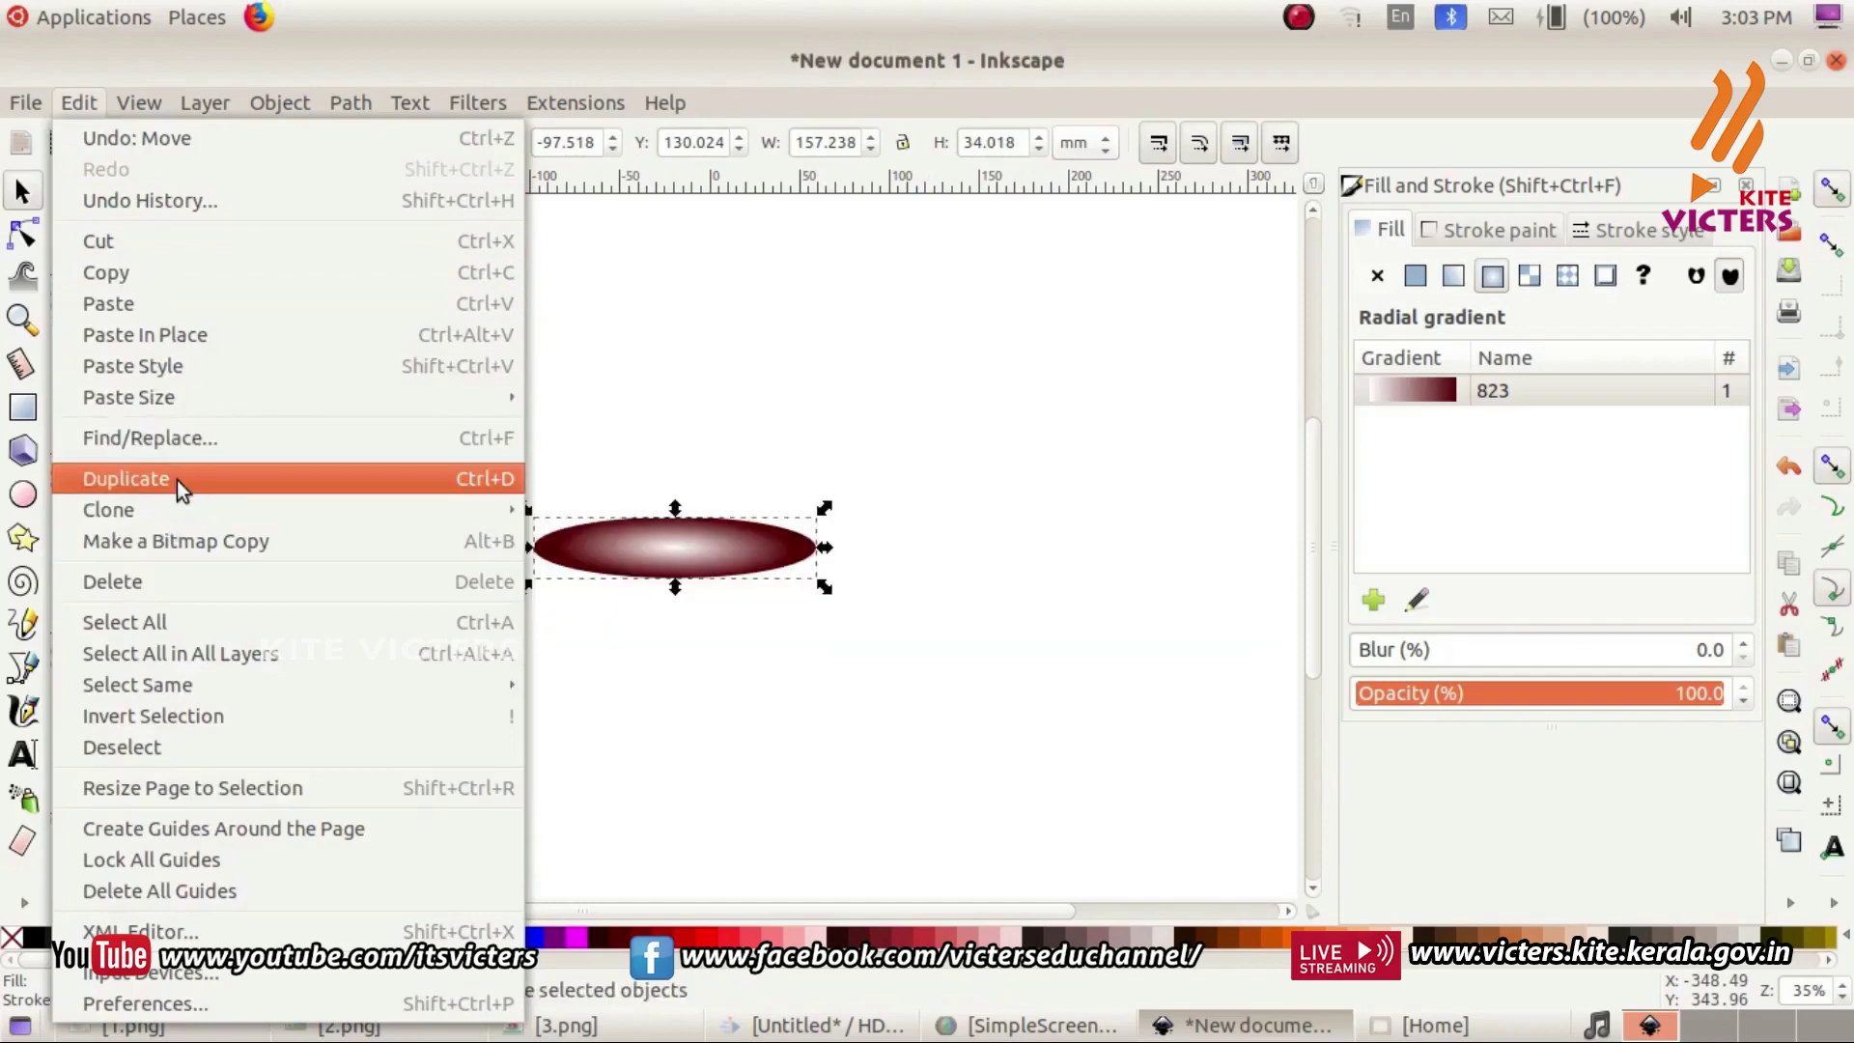
{"action": "left_click", "coordinate": [743, 319]}
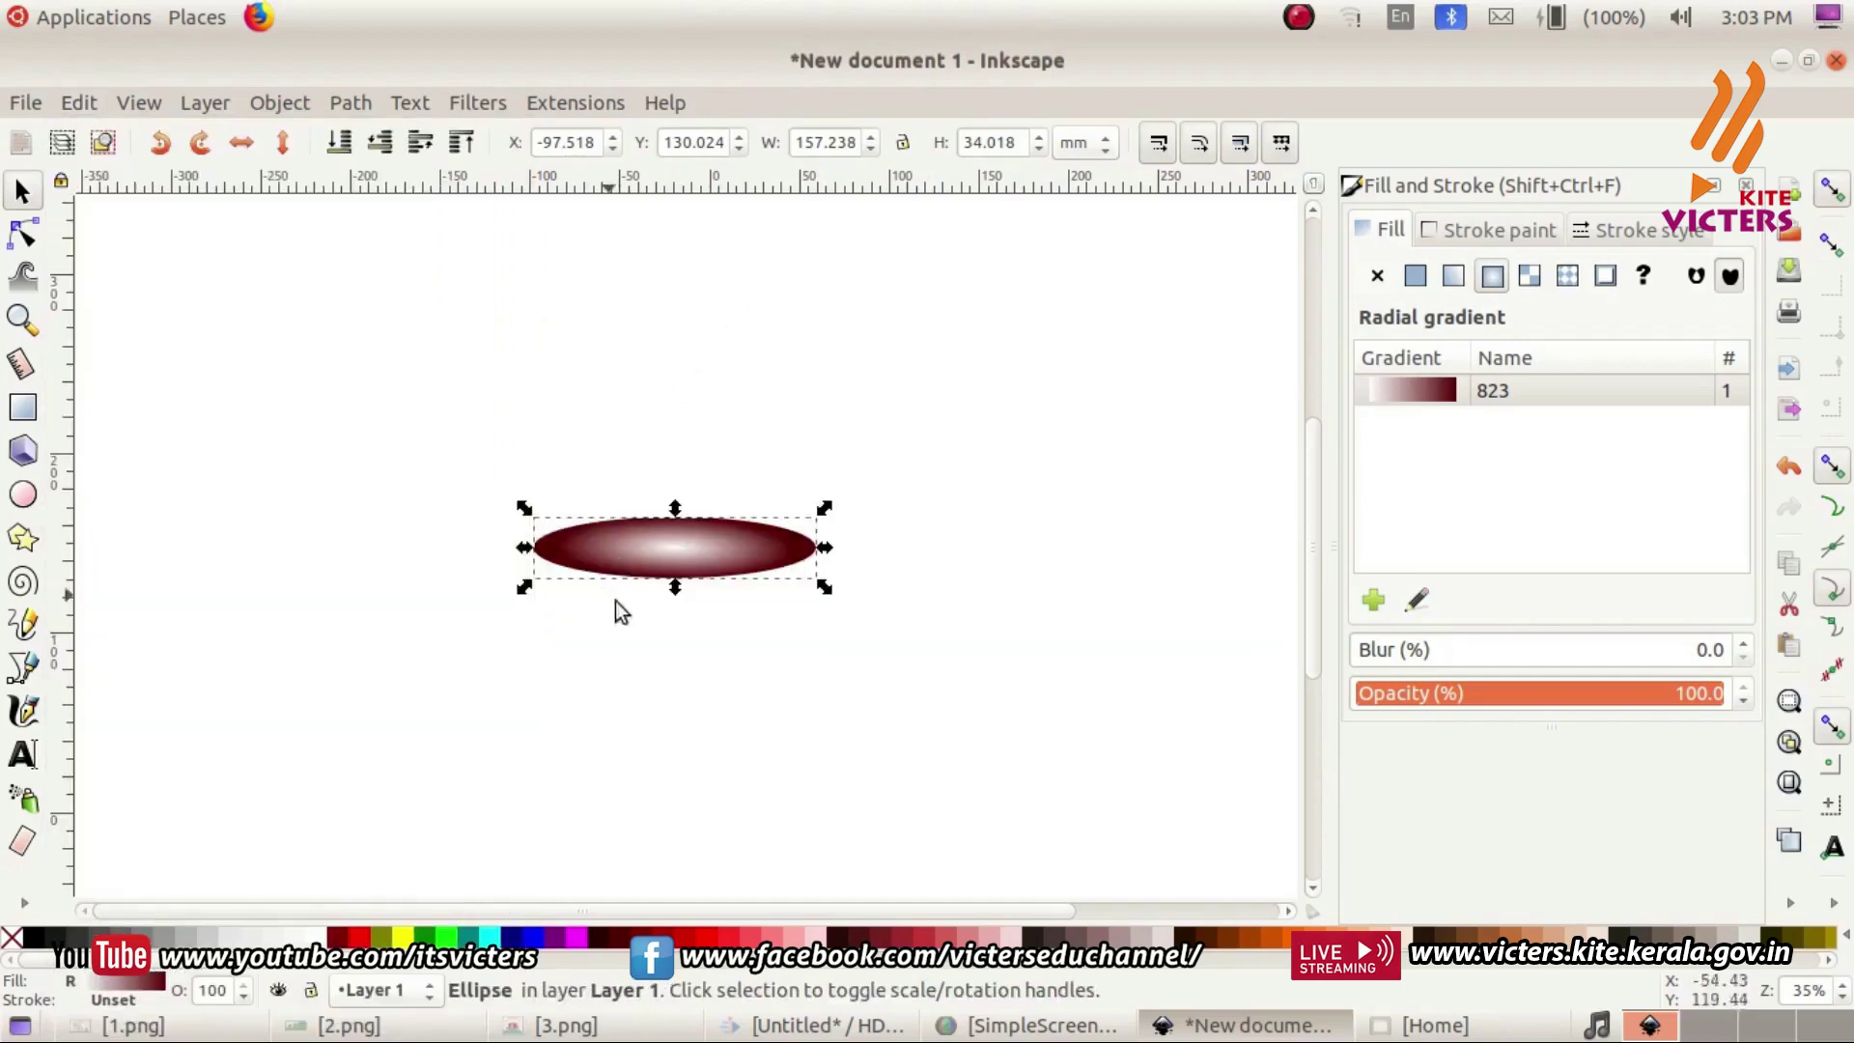
Duplicate the gradient ellipse, pull the copy above the original, and return it over the original at about X -98.3 mm, Y 130 mm.
{"action": "right_click", "coordinate": [680, 546]}
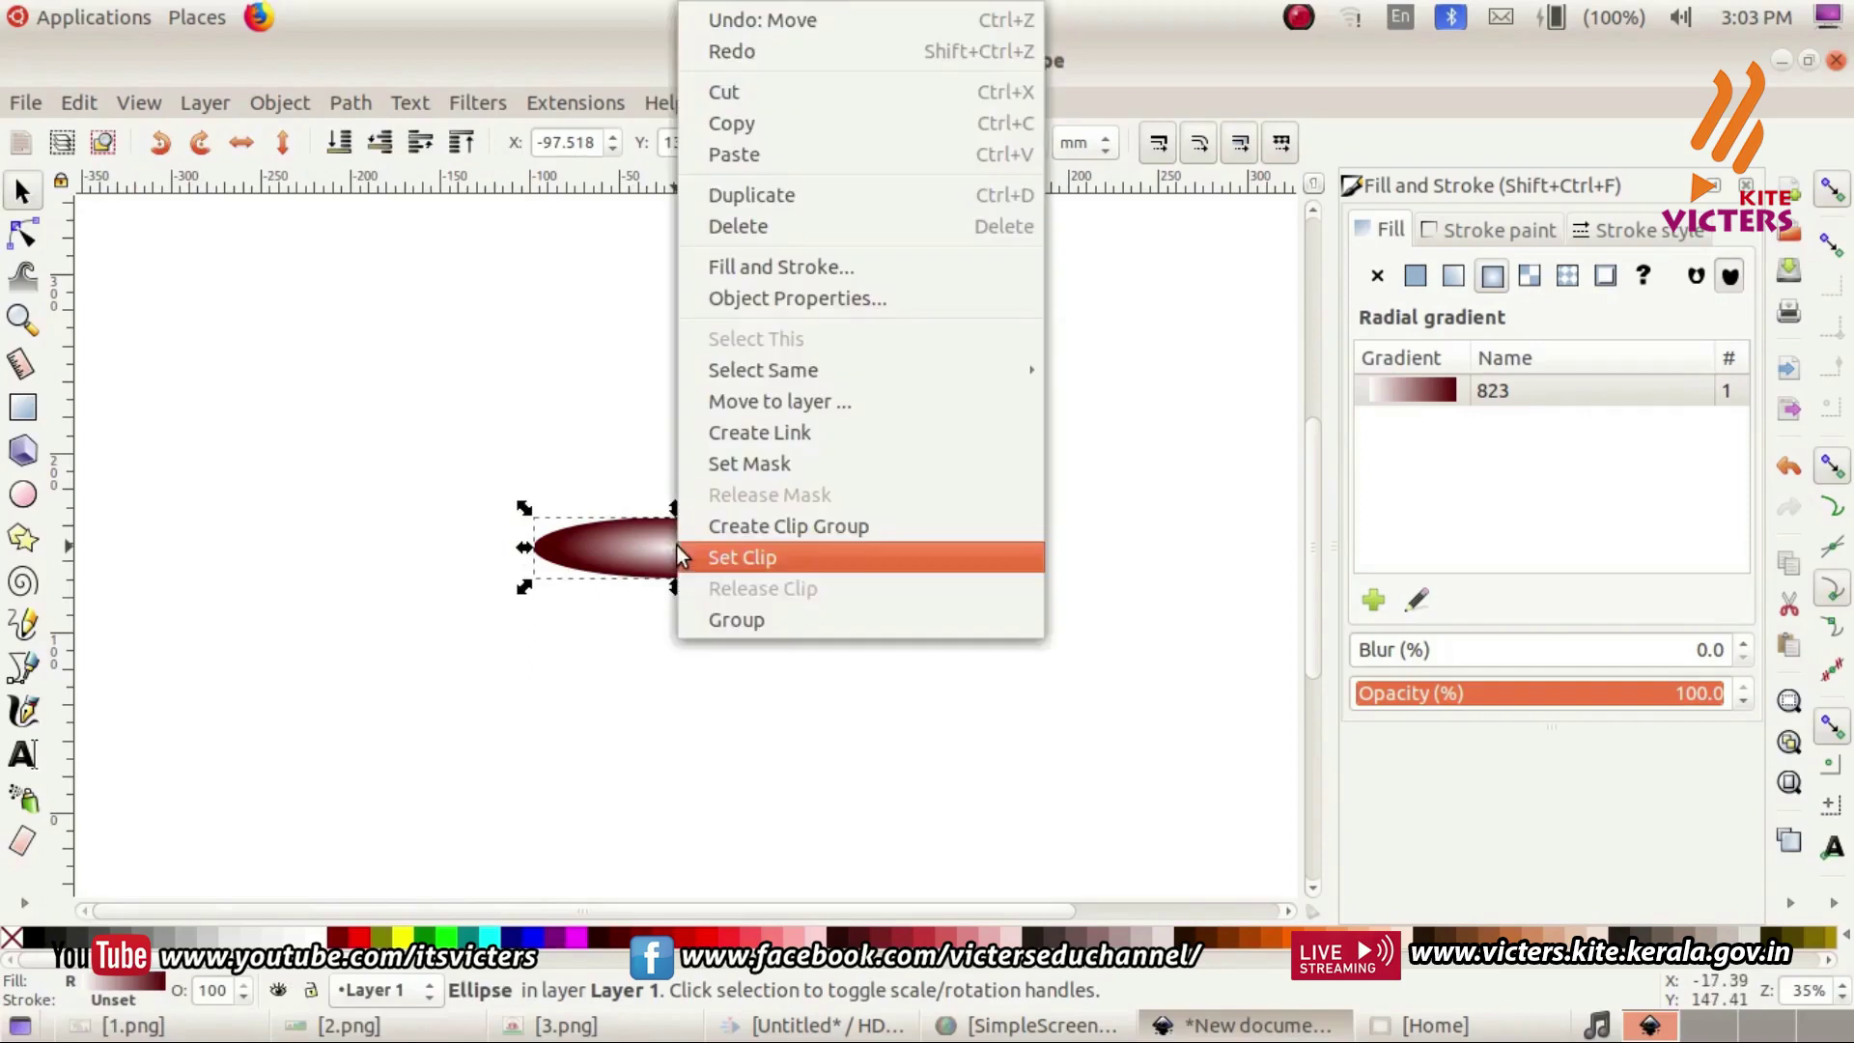
{"action": "left_click", "coordinate": [733, 194]}
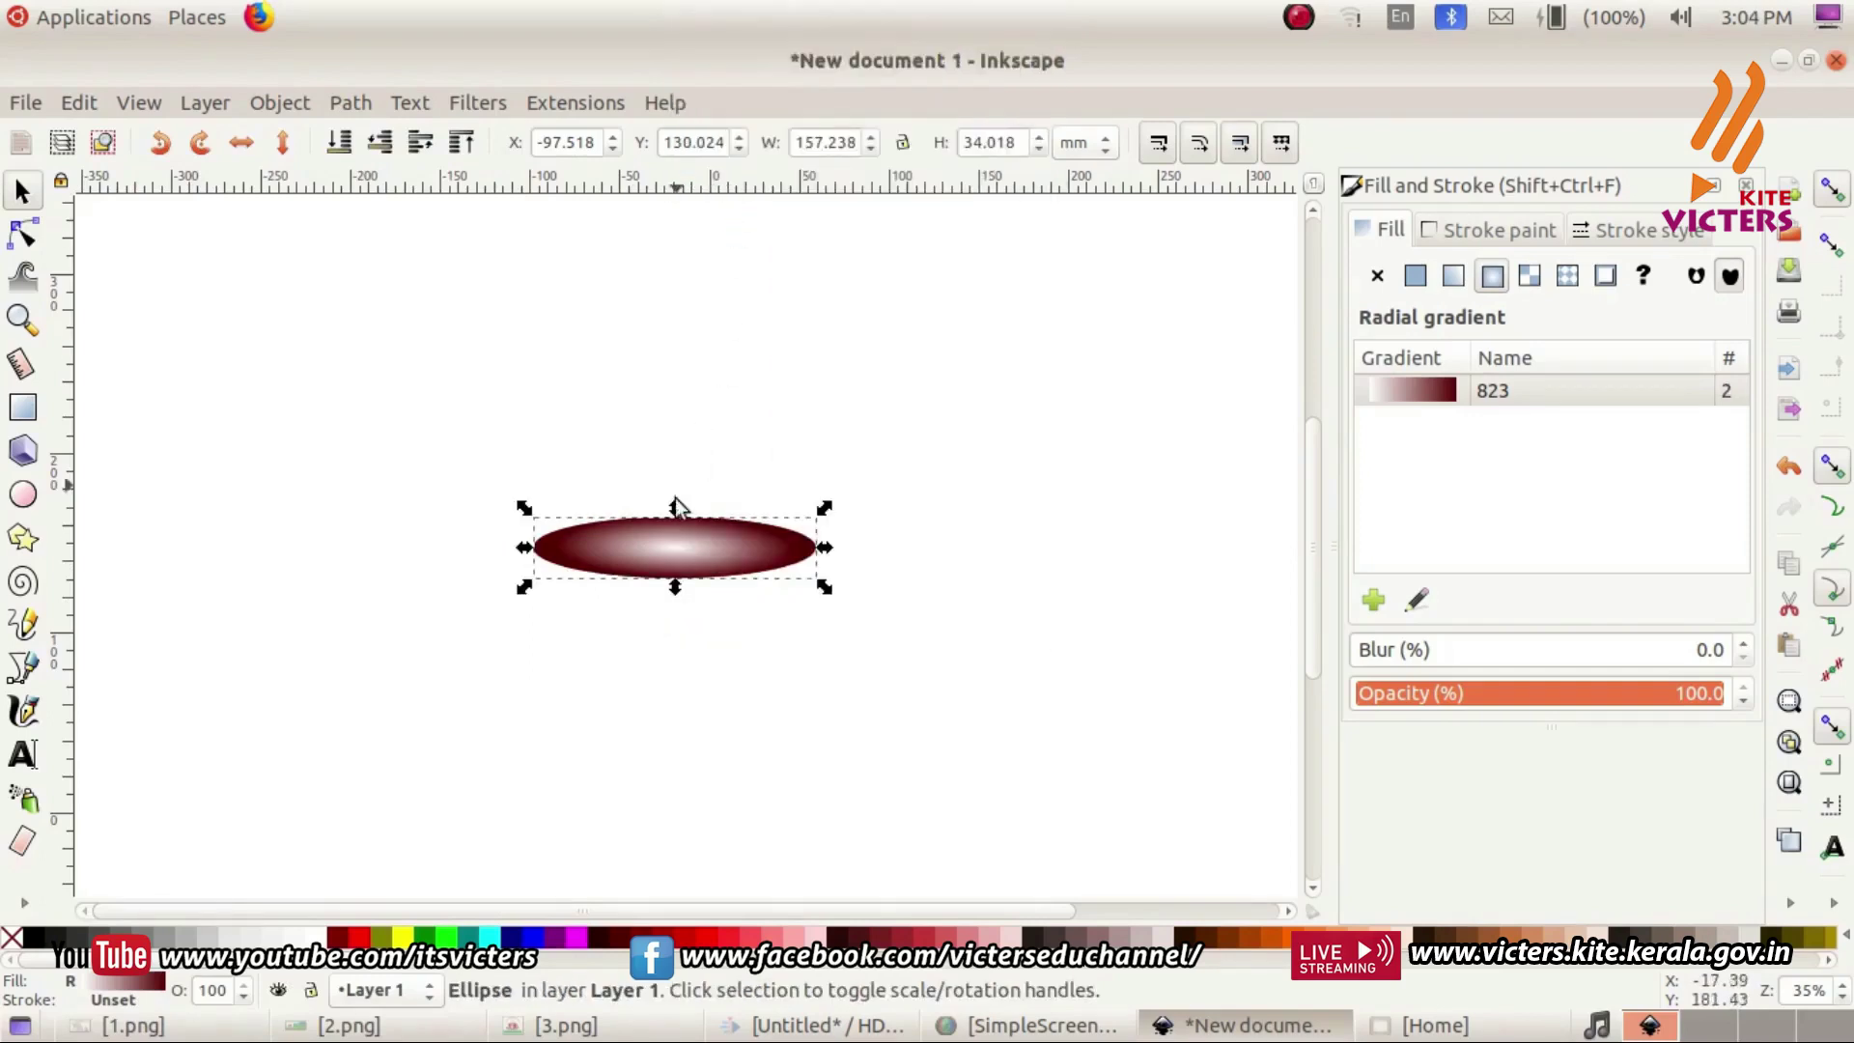
{"action": "left_click_drag", "start_coordinate": [669, 540], "coordinate": [683, 419]}
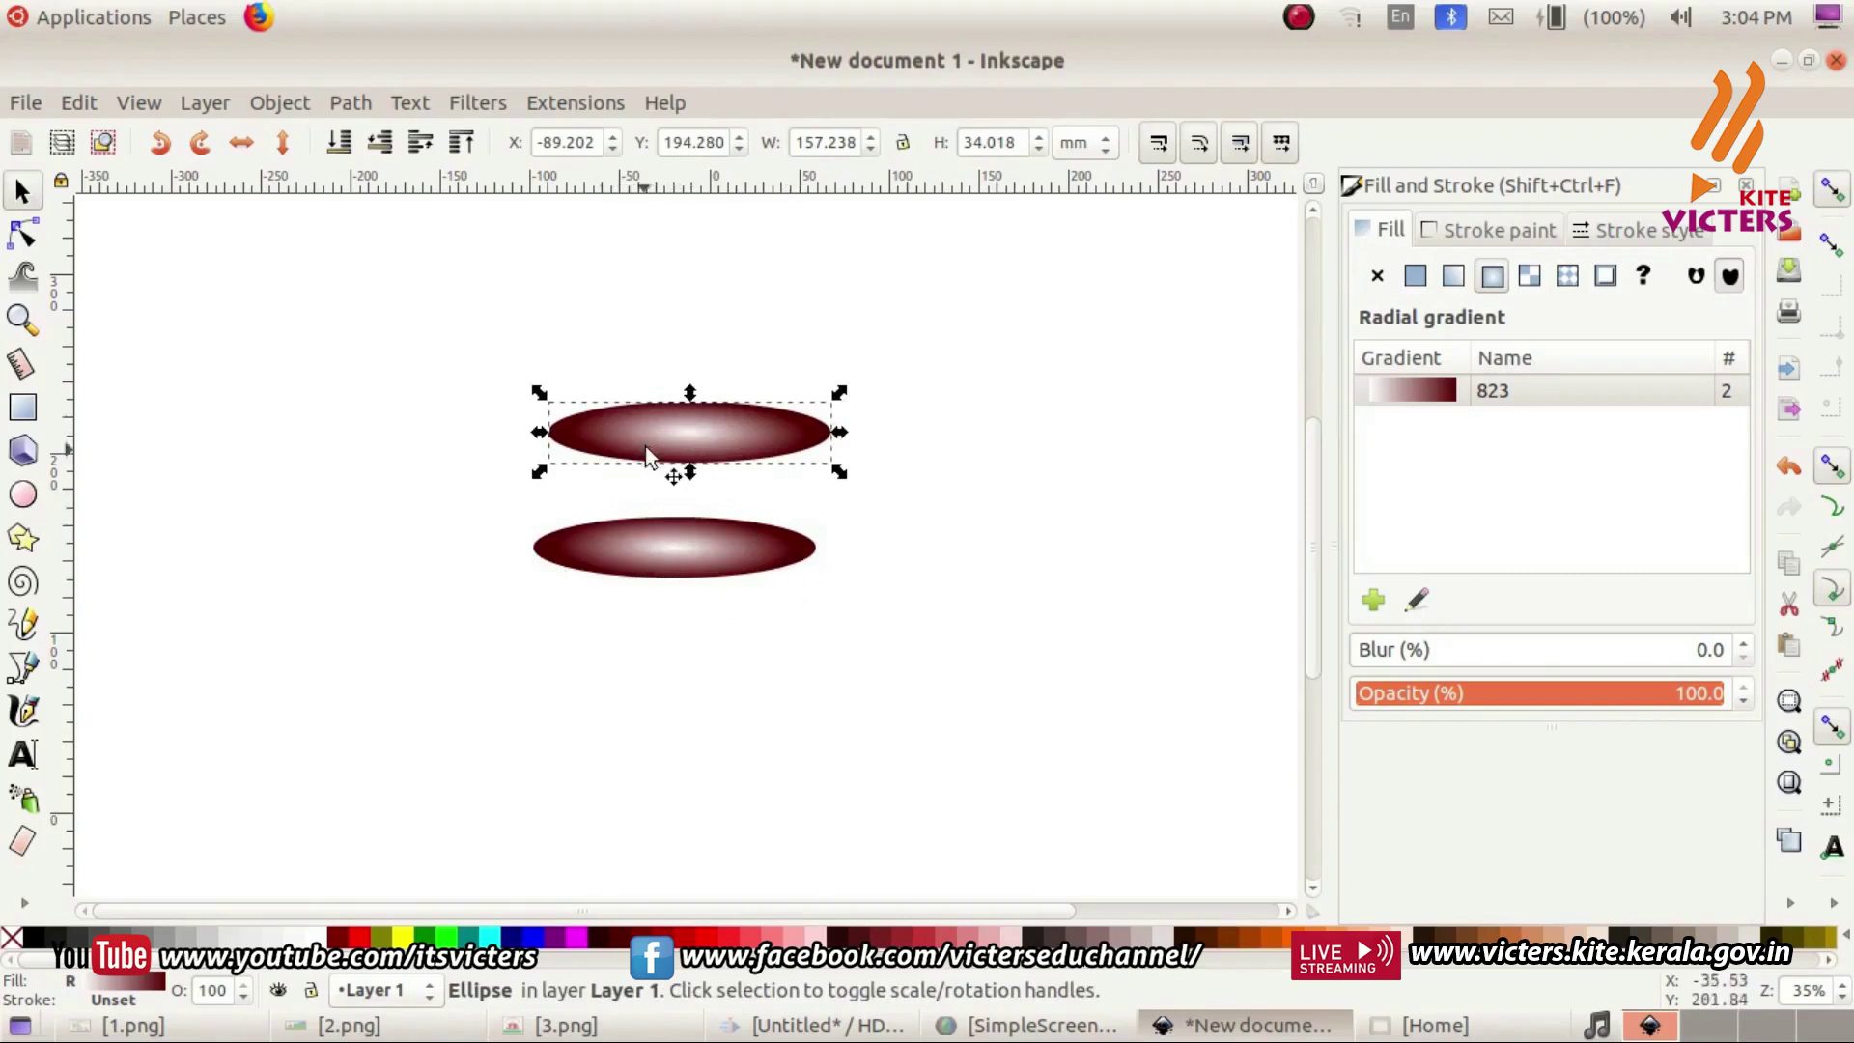
{"action": "left_click_drag", "start_coordinate": [648, 436], "coordinate": [625, 559]}
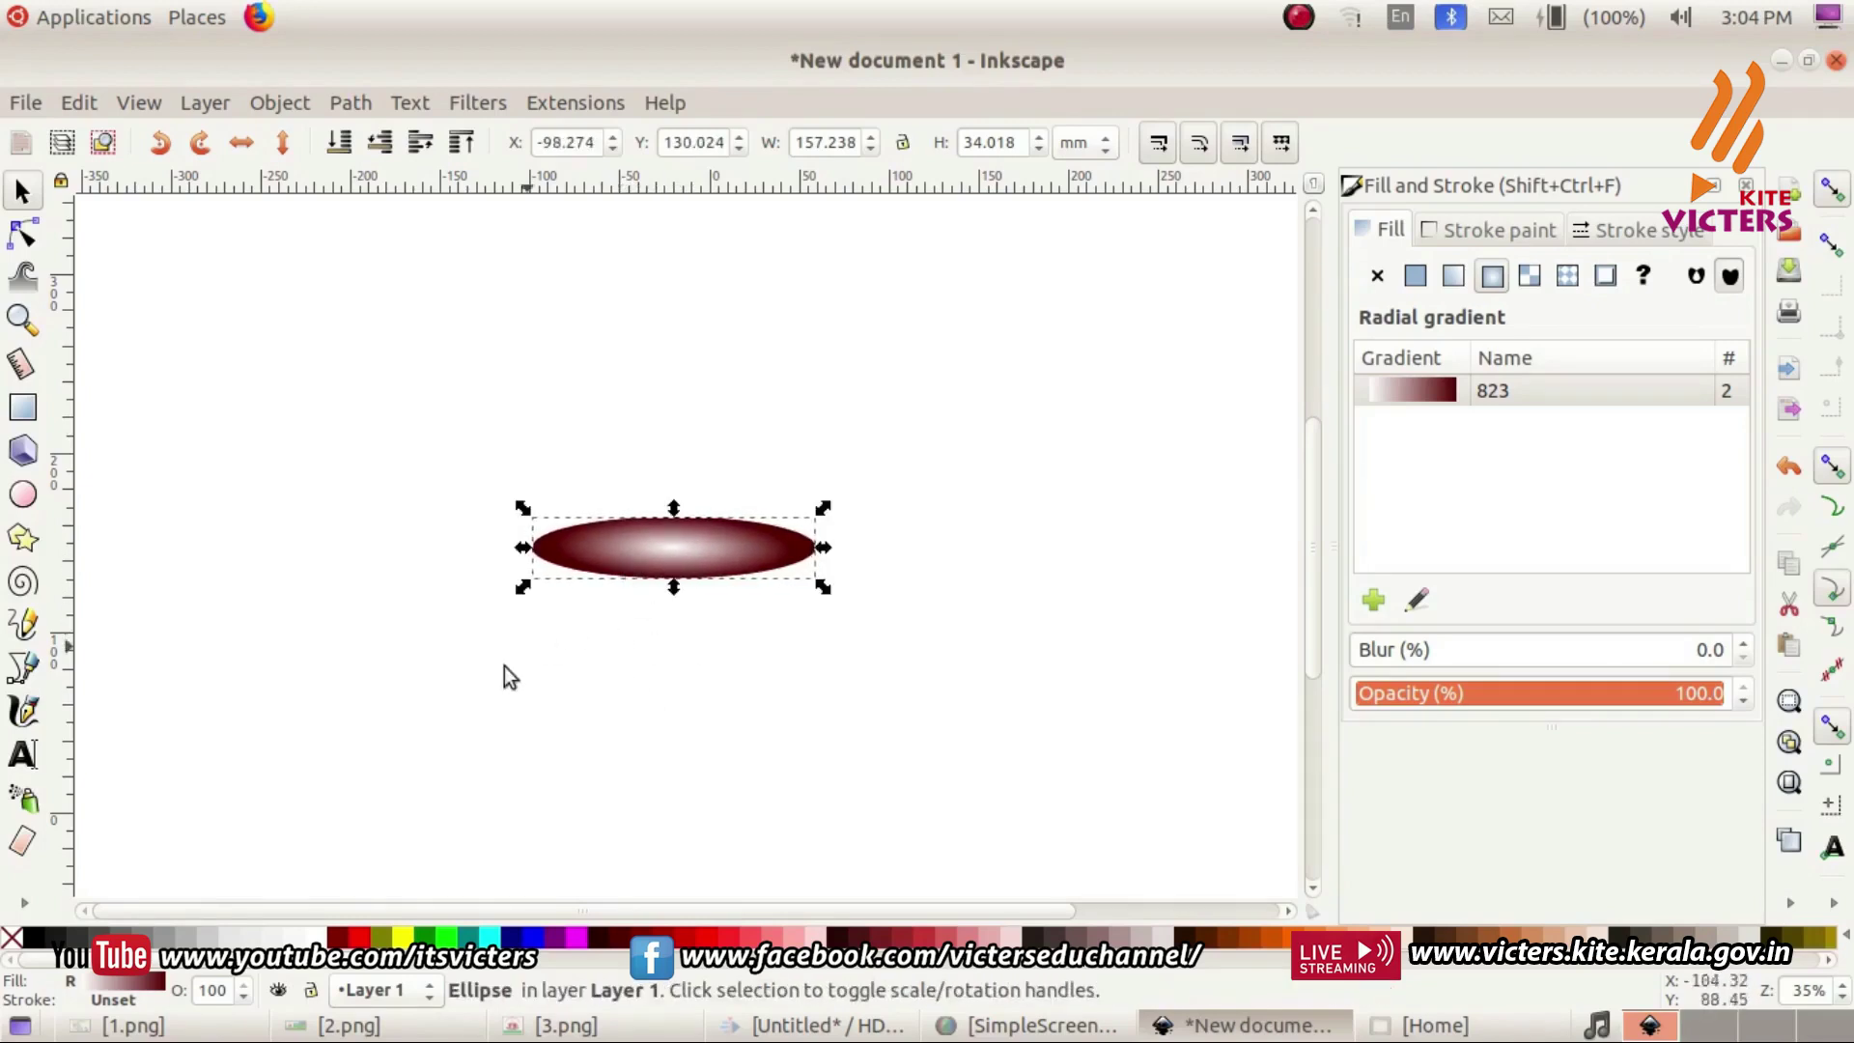
Fill the duplicated ellipse with white and shrink it to about 136.3 × 23.4 mm, centred inside the gradient ellipse.
{"action": "left_click", "coordinate": [311, 937]}
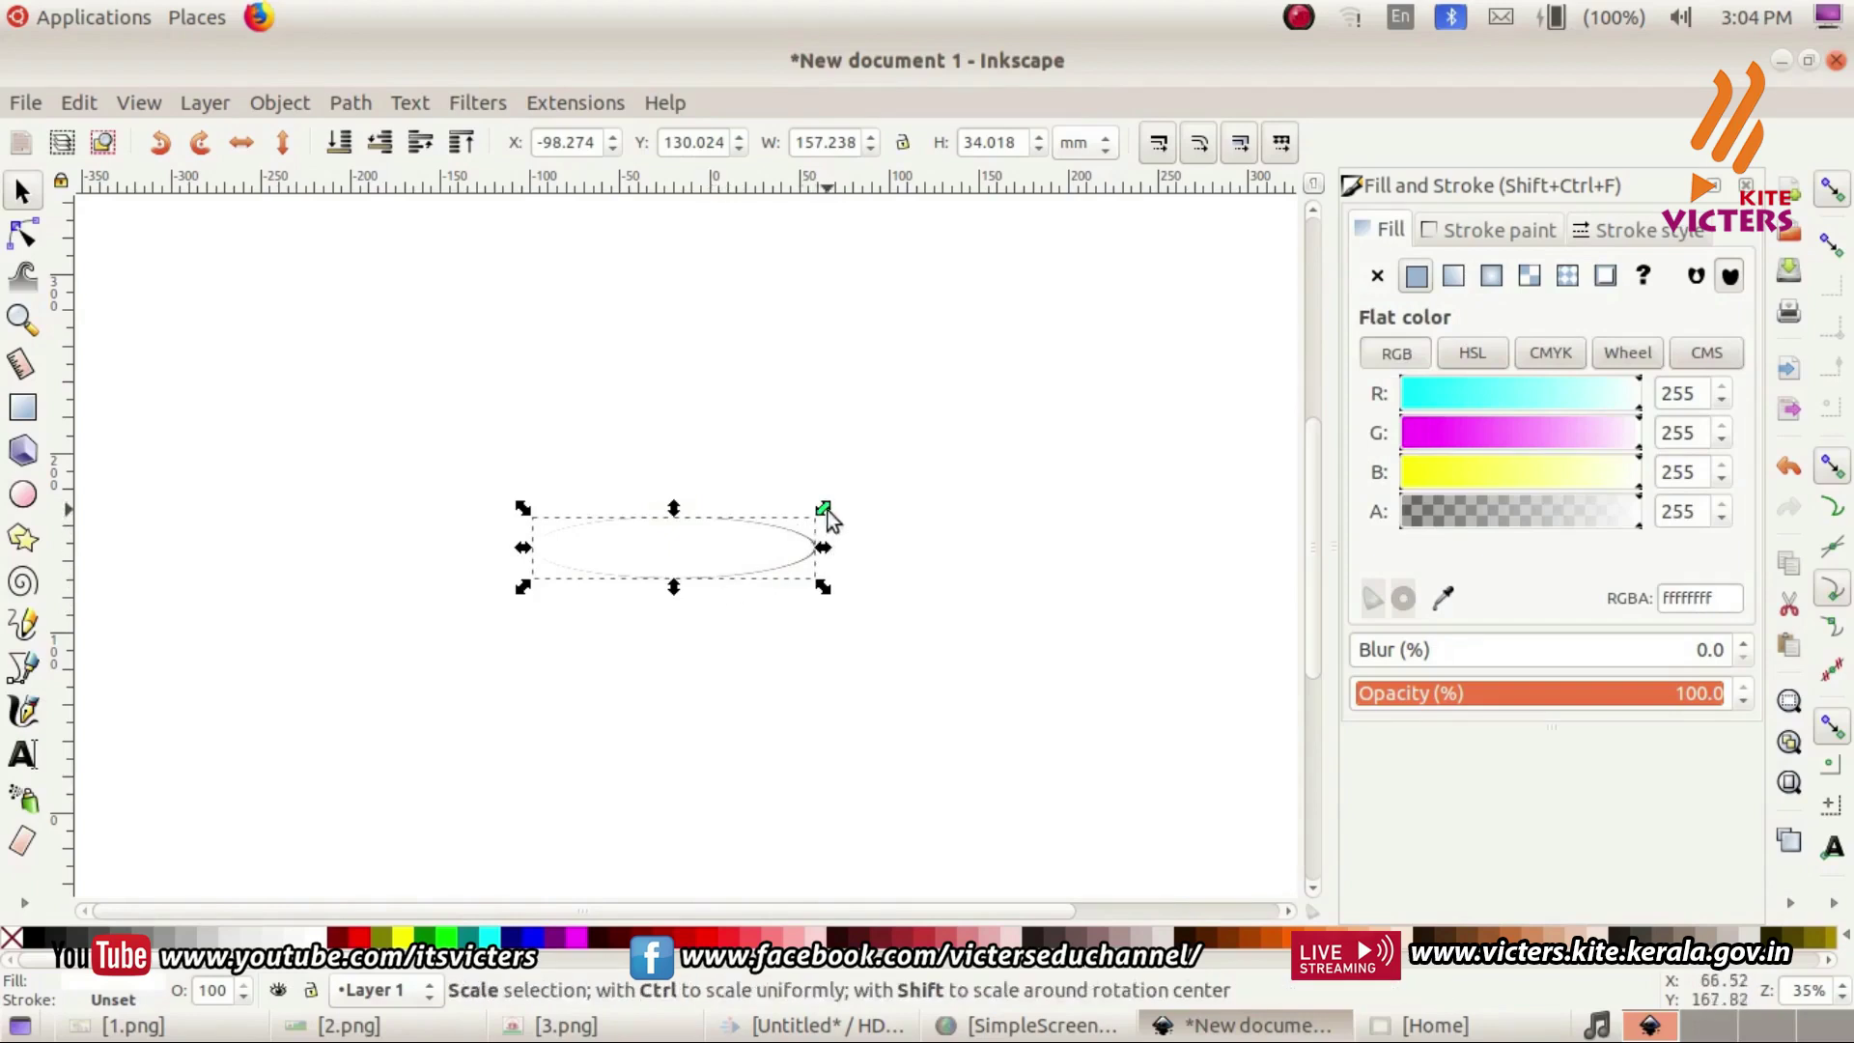
{"action": "left_click_drag", "start_coordinate": [826, 510], "coordinate": [811, 514]}
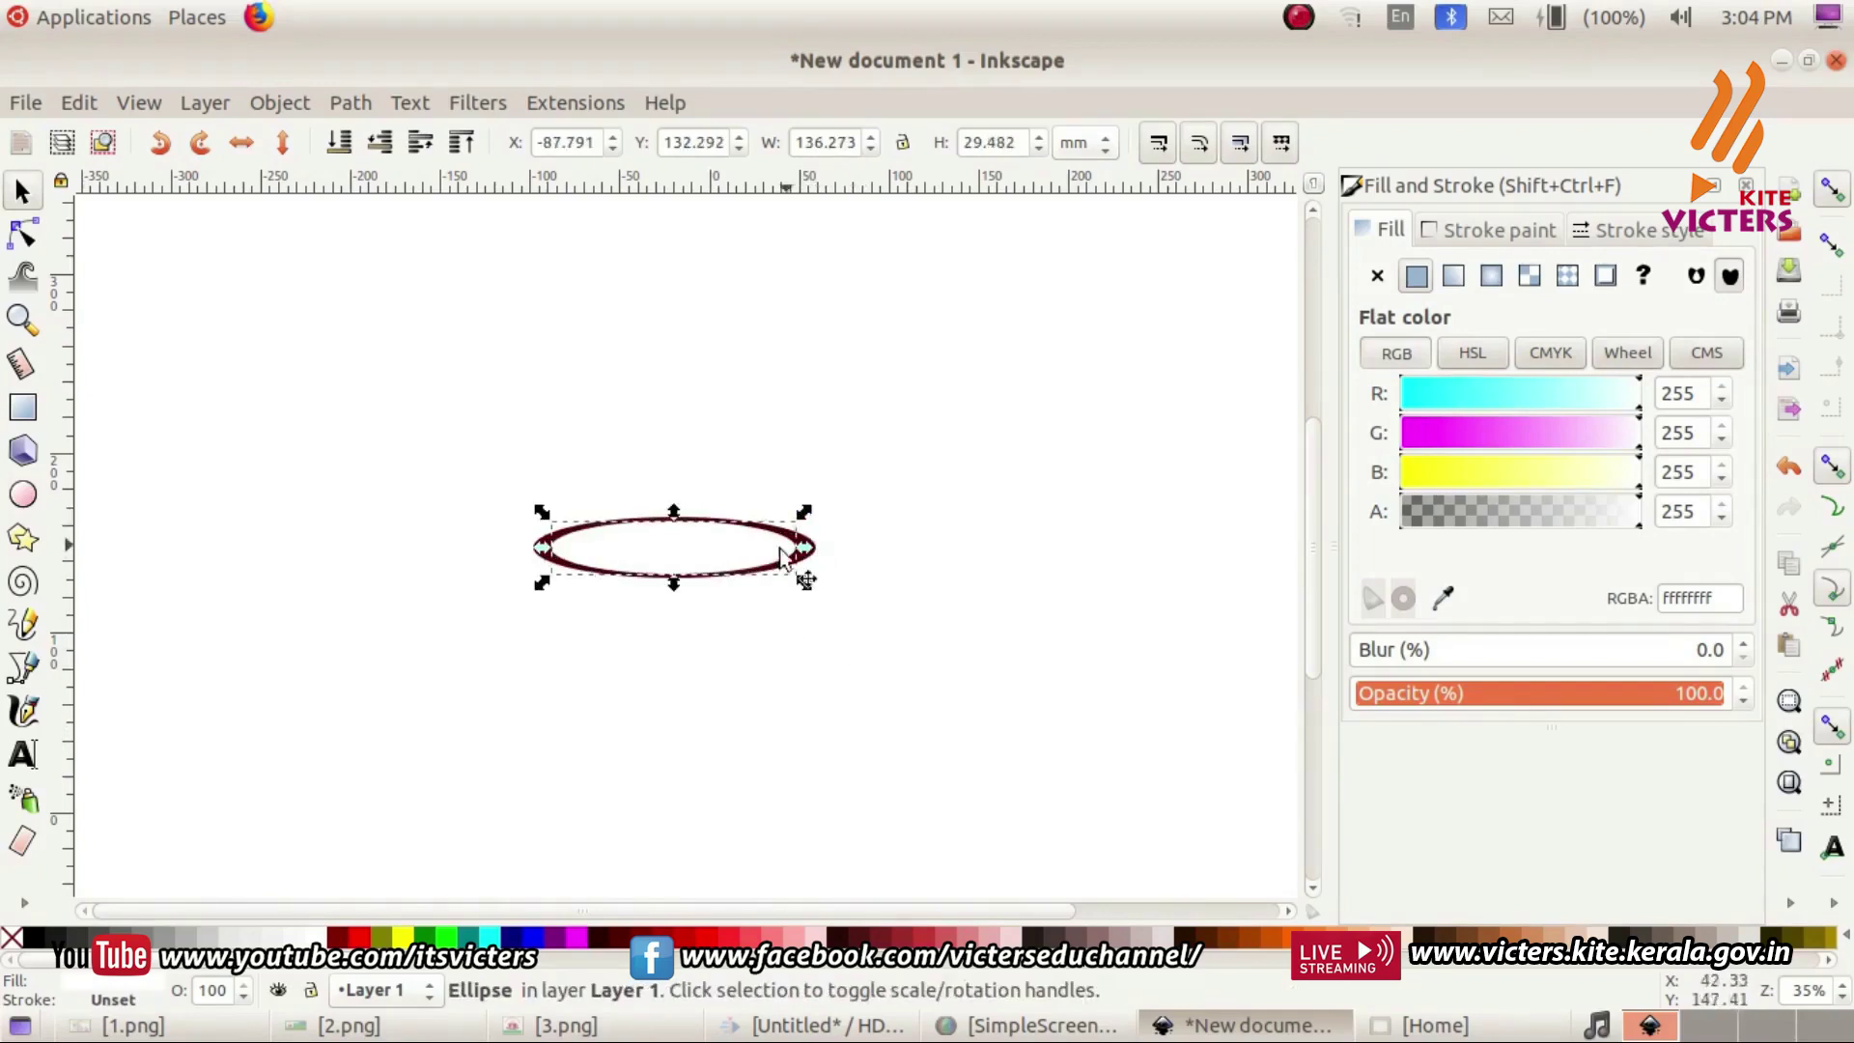
{"action": "left_click_drag", "start_coordinate": [675, 583], "coordinate": [675, 577]}
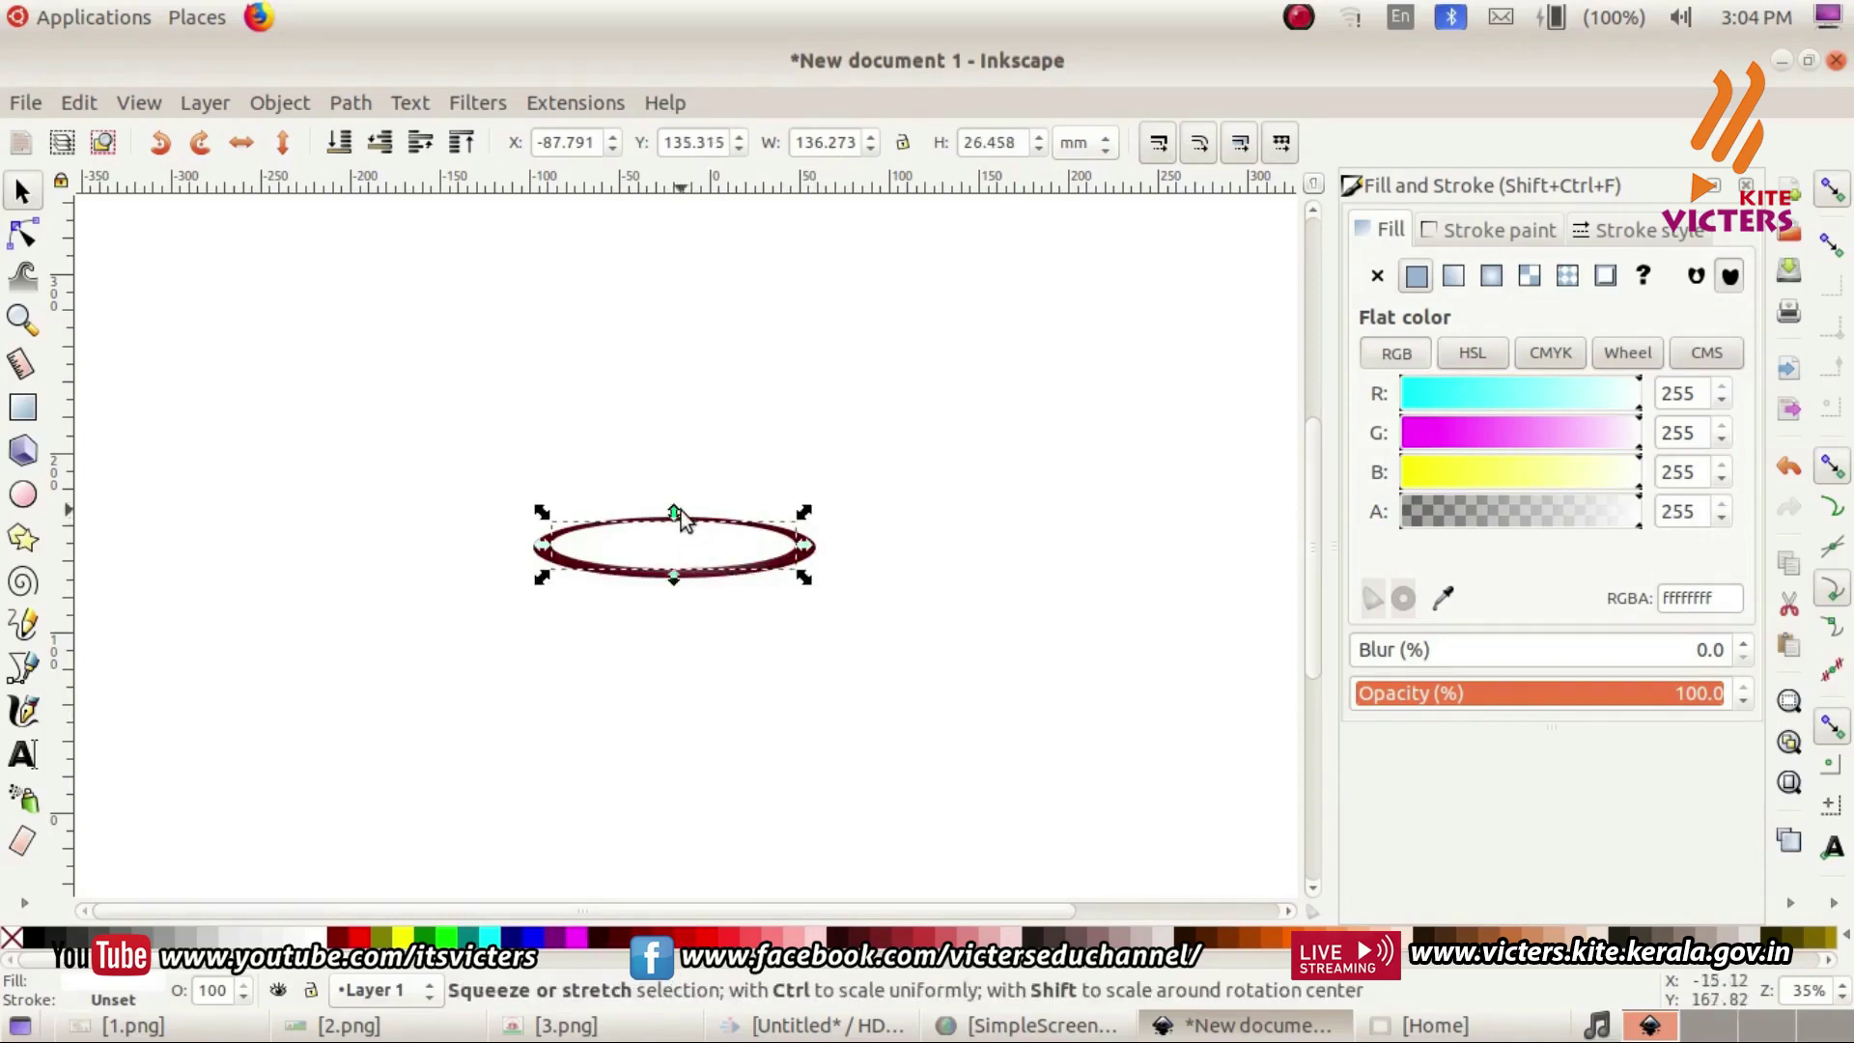
{"action": "left_click_drag", "start_coordinate": [675, 510], "coordinate": [674, 516]}
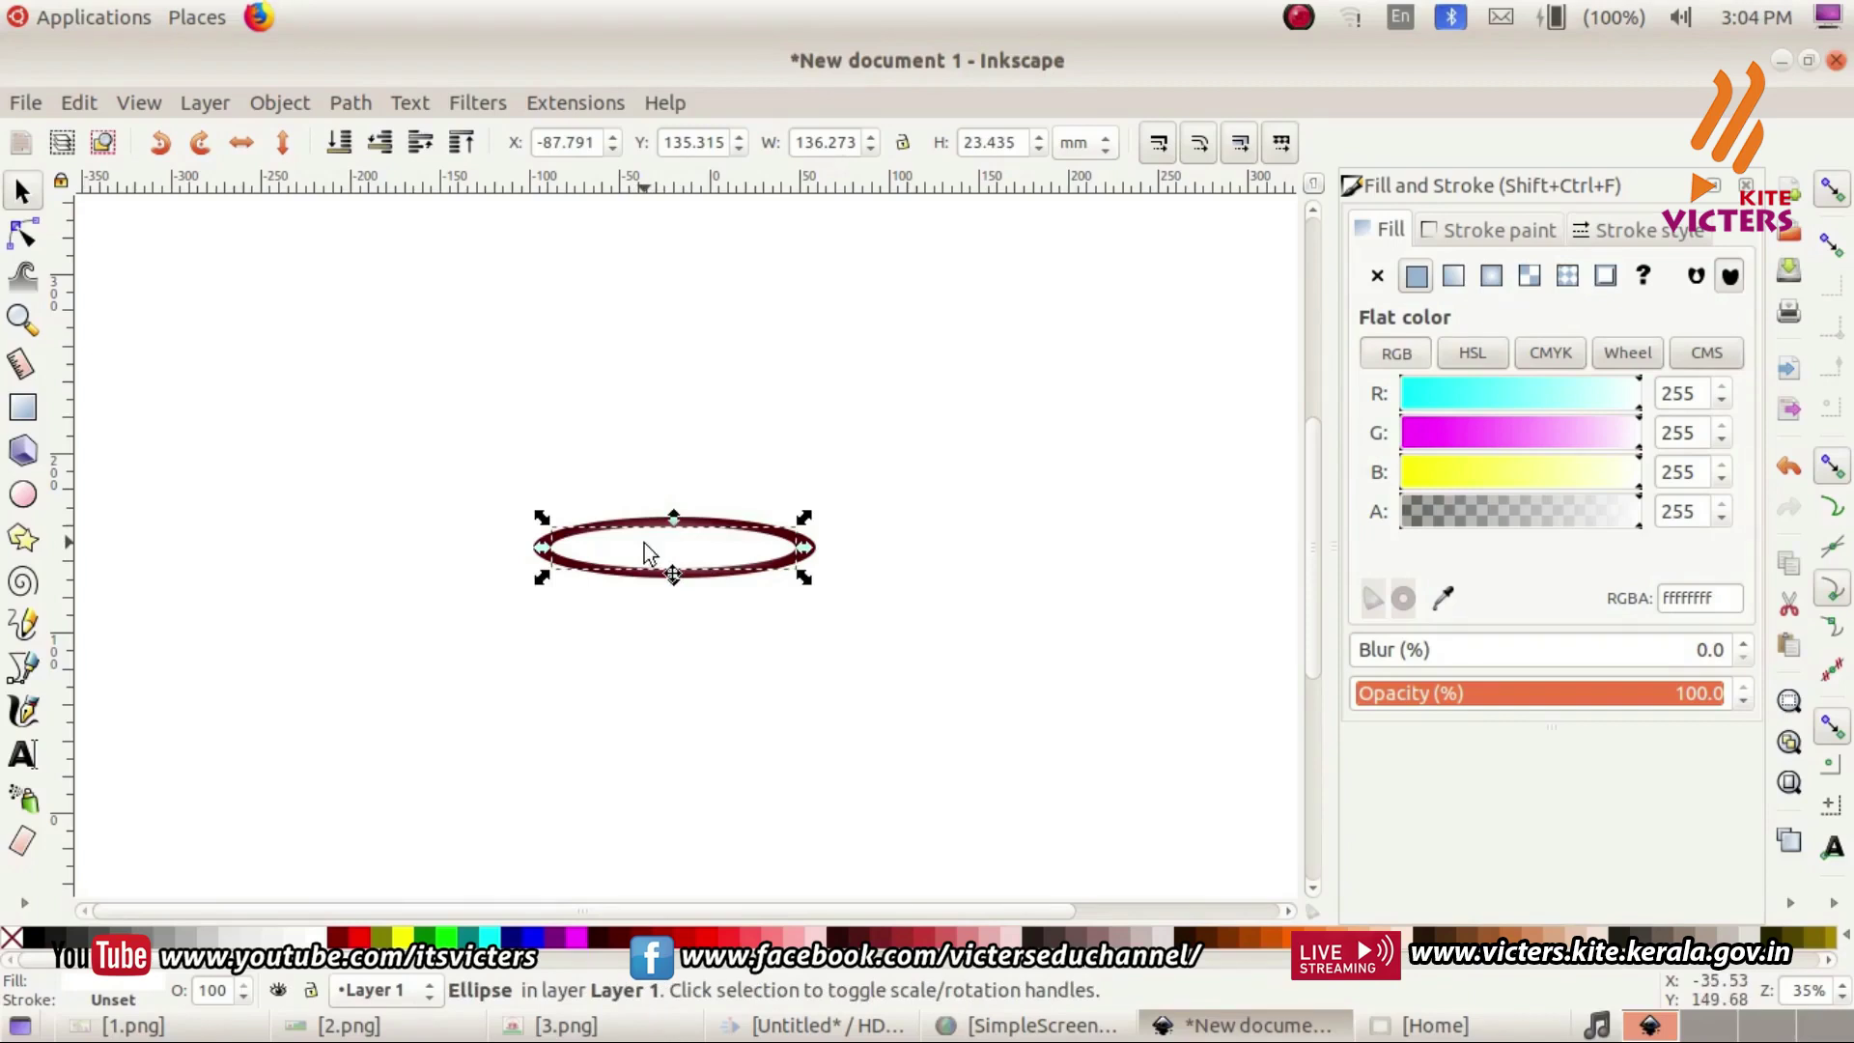
Duplicate the white ellipse and scale the copy down around its centre to about 101.1 × 17.4 mm.
{"action": "right_click", "coordinate": [647, 542]}
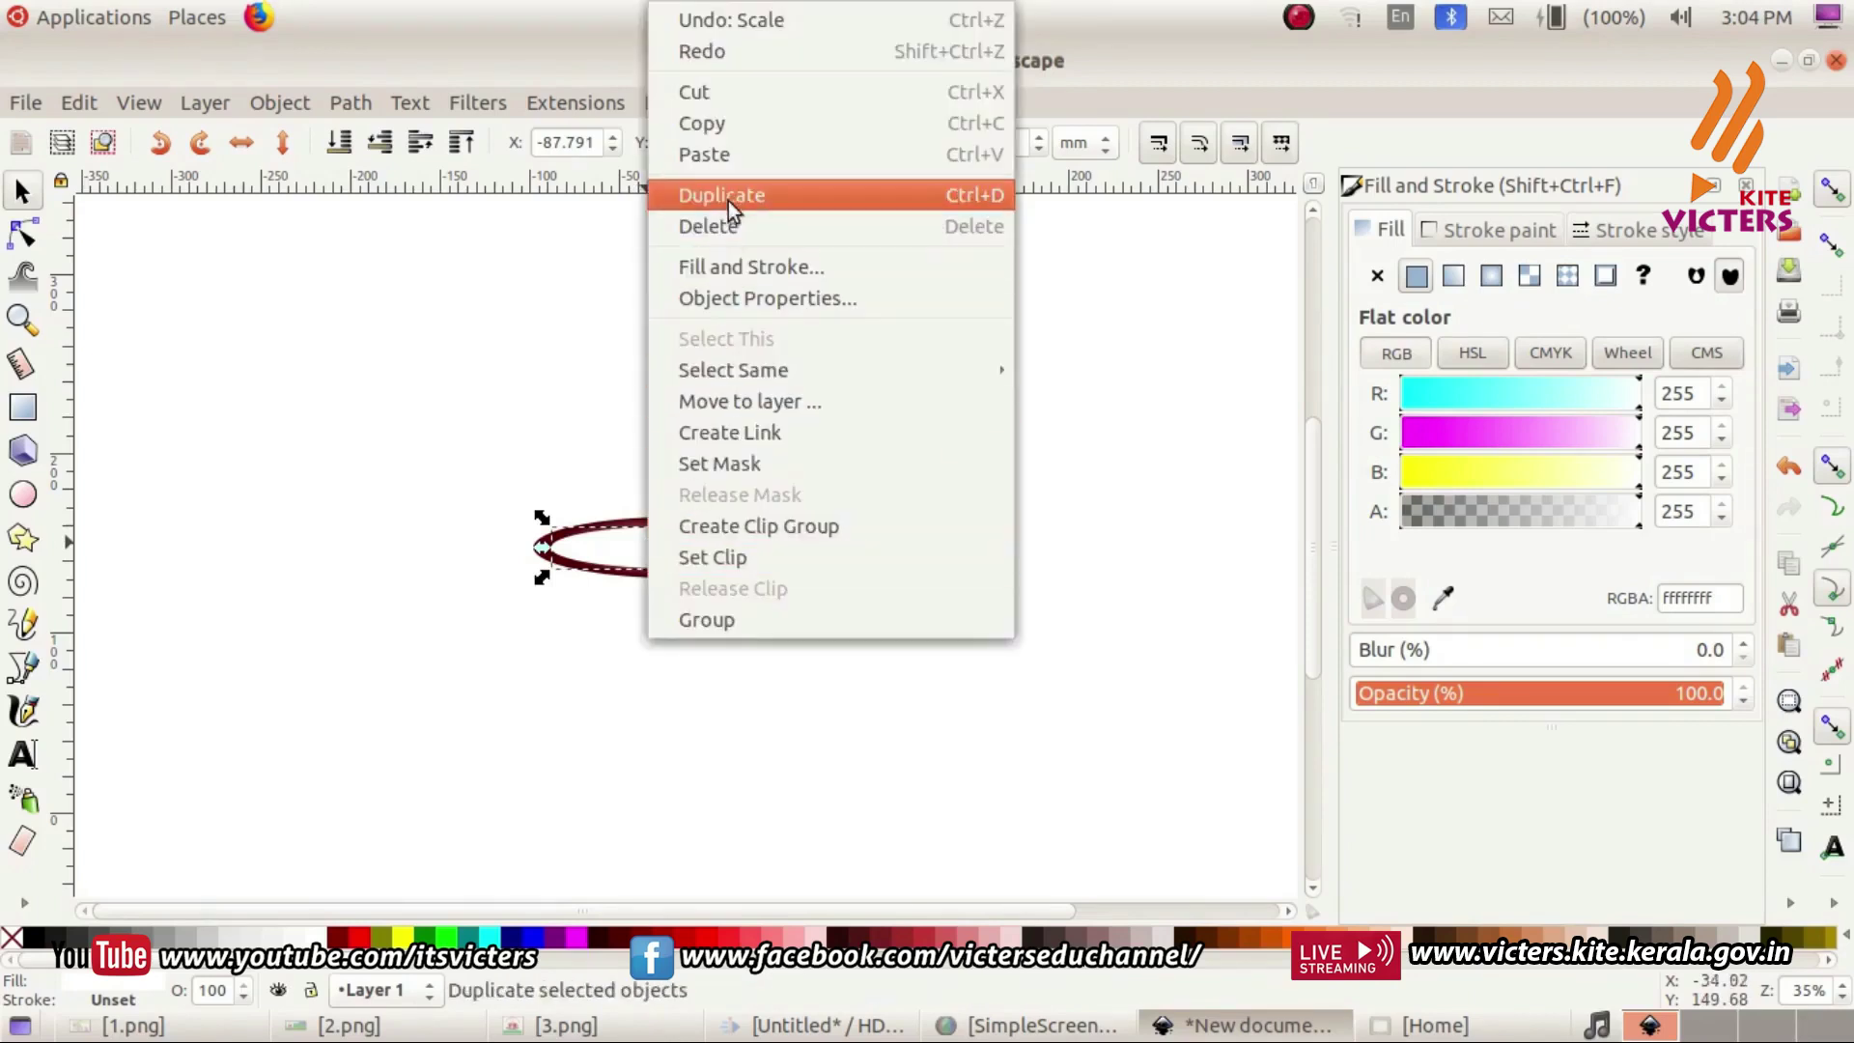
{"action": "left_click", "coordinate": [728, 194]}
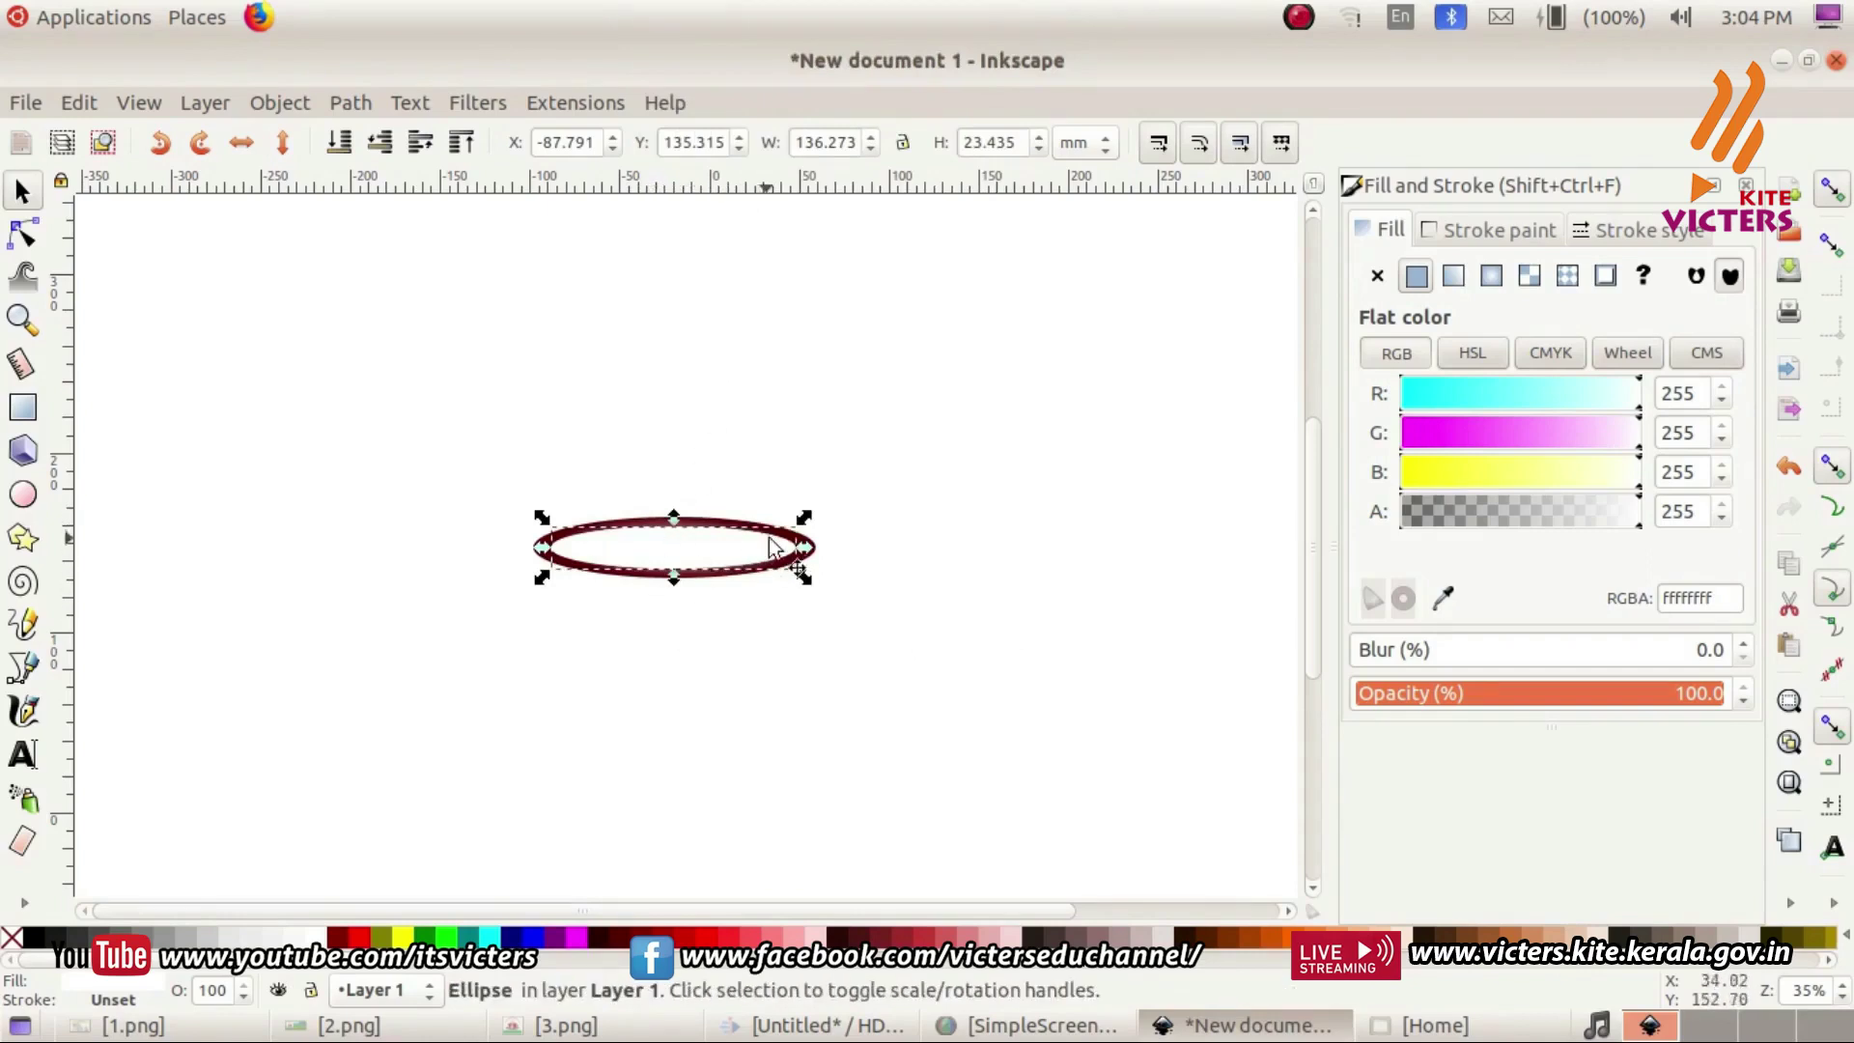
{"action": "left_click_drag", "start_coordinate": [801, 518], "coordinate": [790, 532]}
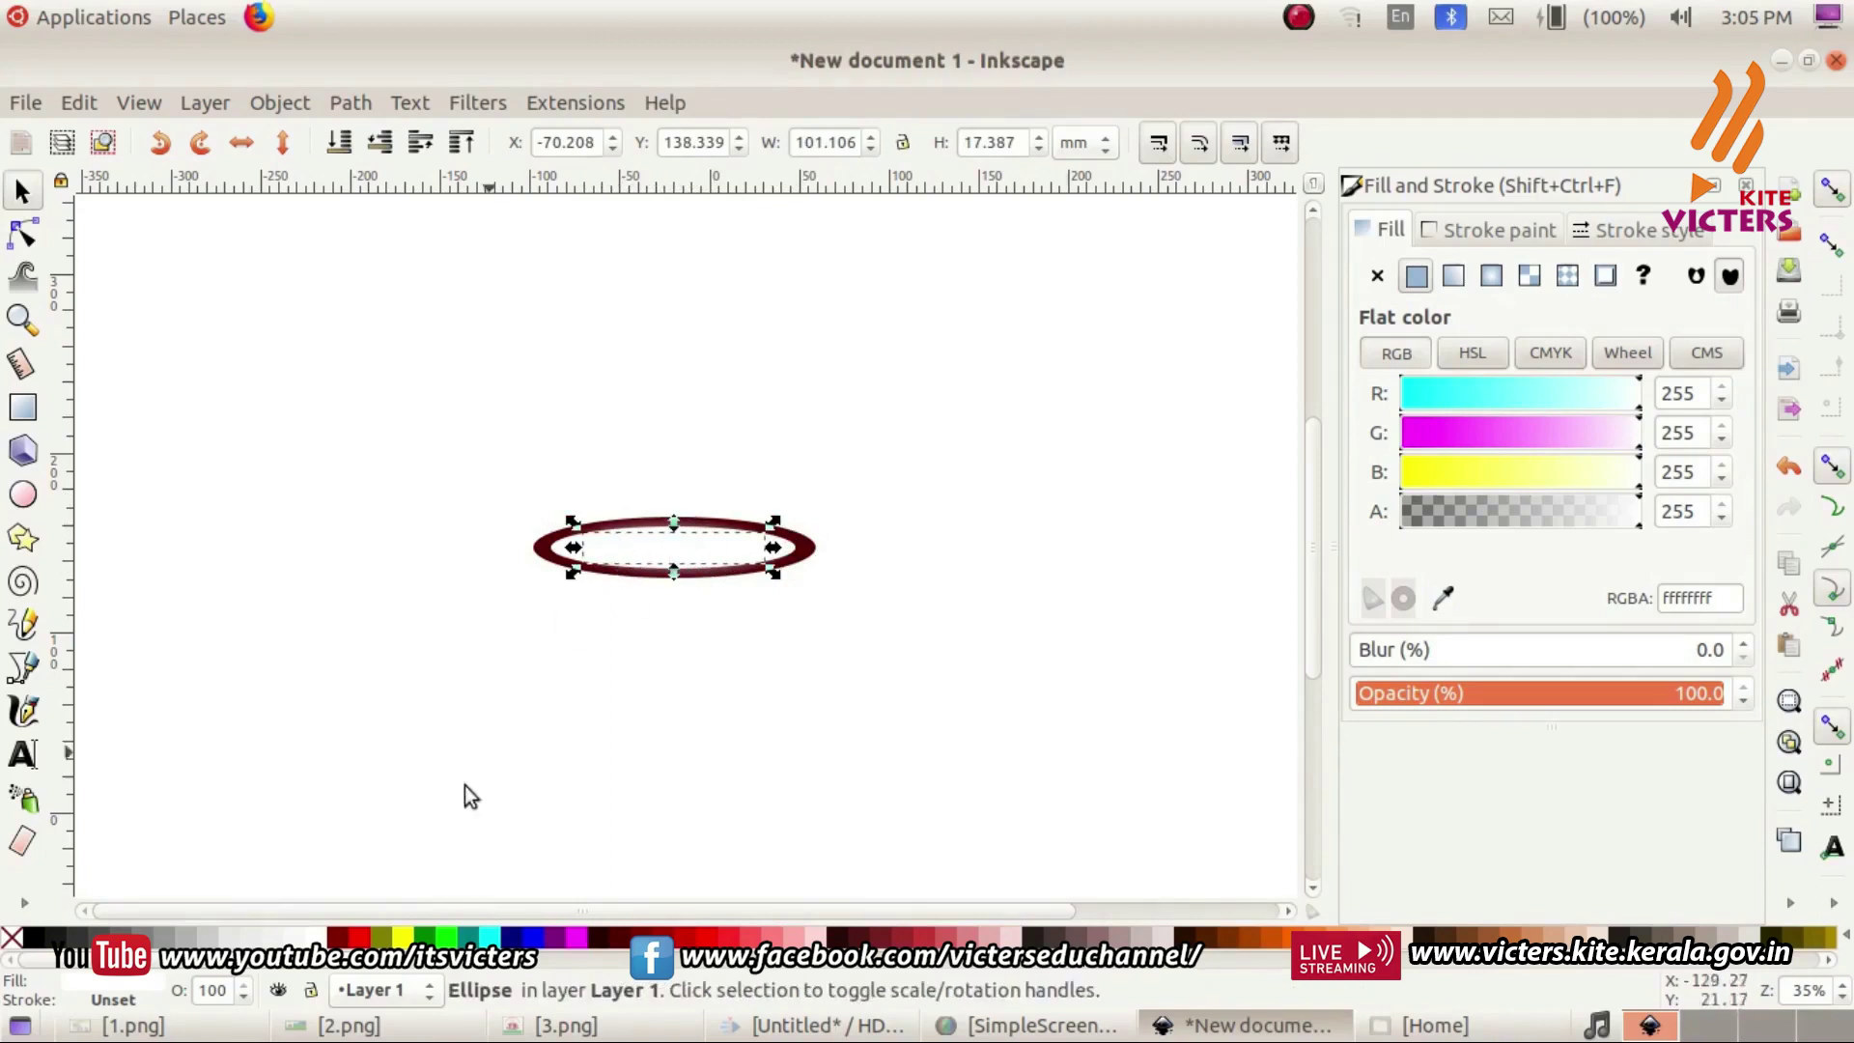
Fill the innermost ellipse with dark red #550000, convert it to a radial gradient, and make its centre stop white.
{"action": "left_click", "coordinate": [623, 938]}
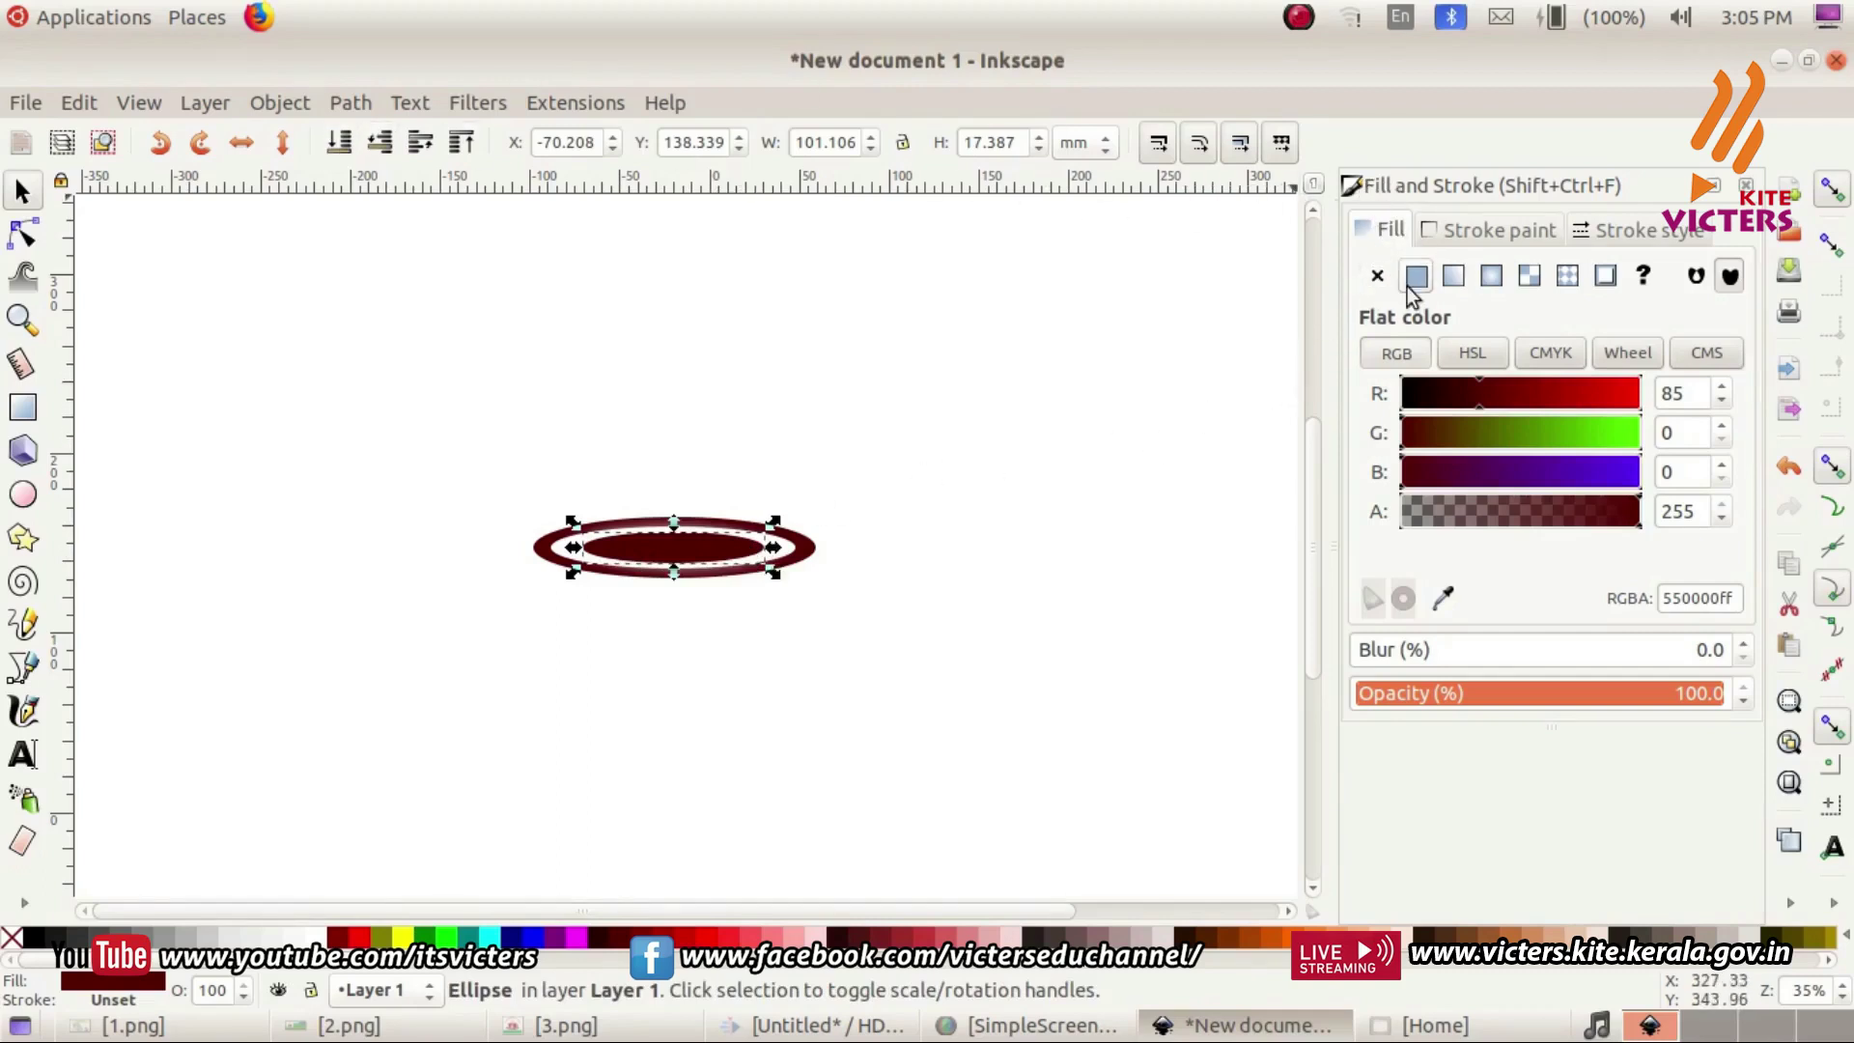
{"action": "left_click", "coordinate": [1492, 280]}
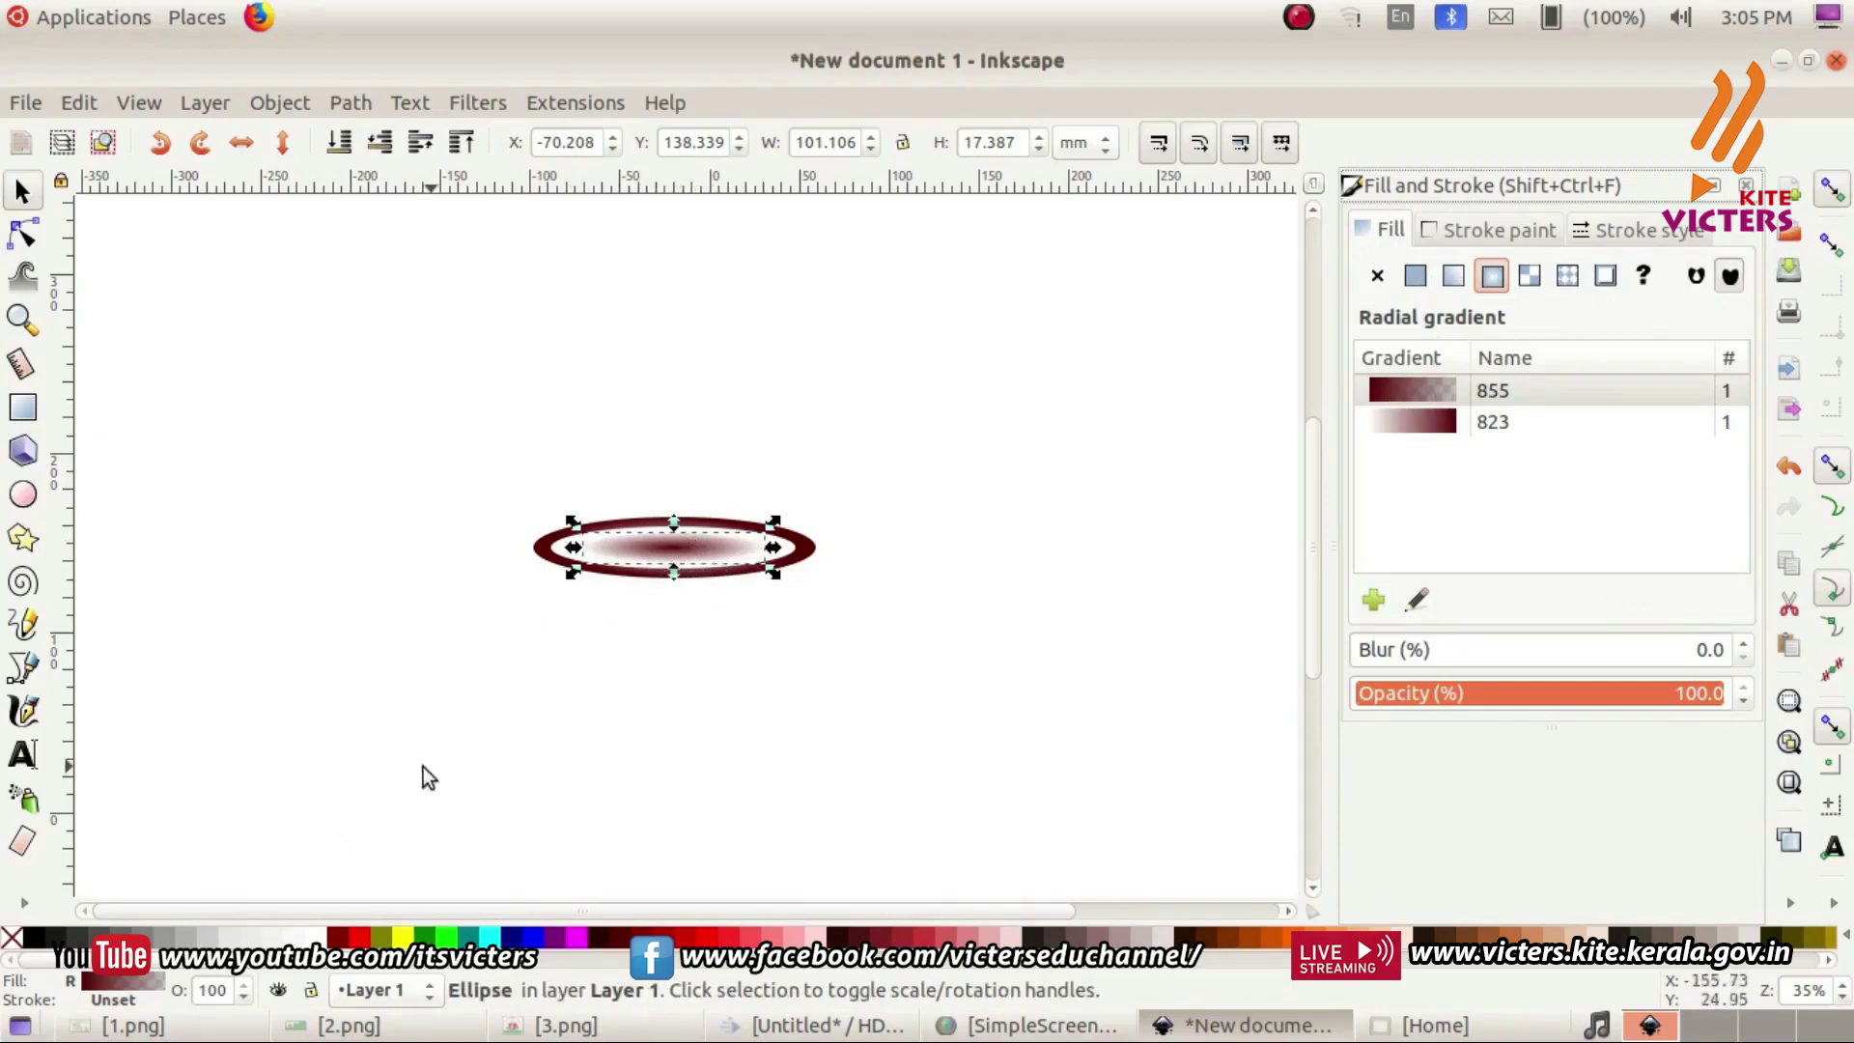
{"action": "left_click", "coordinate": [26, 902]}
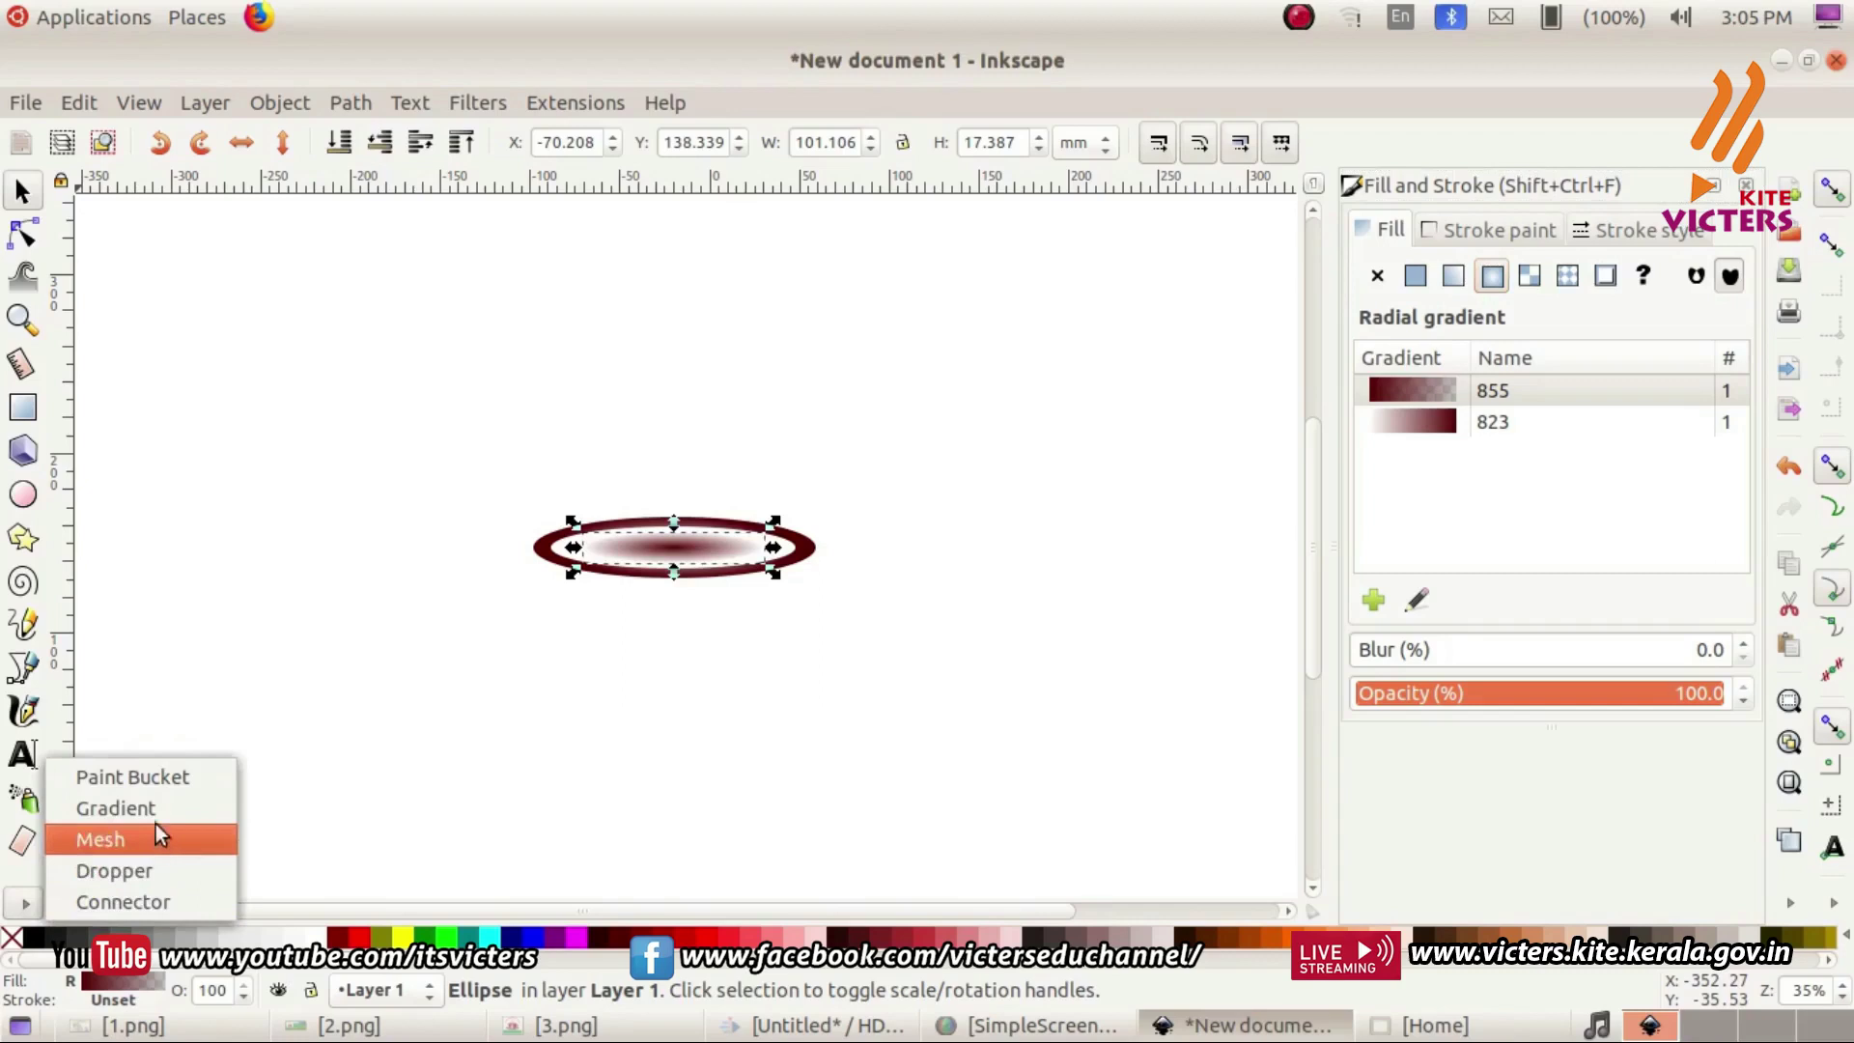
{"action": "left_click", "coordinate": [160, 809]}
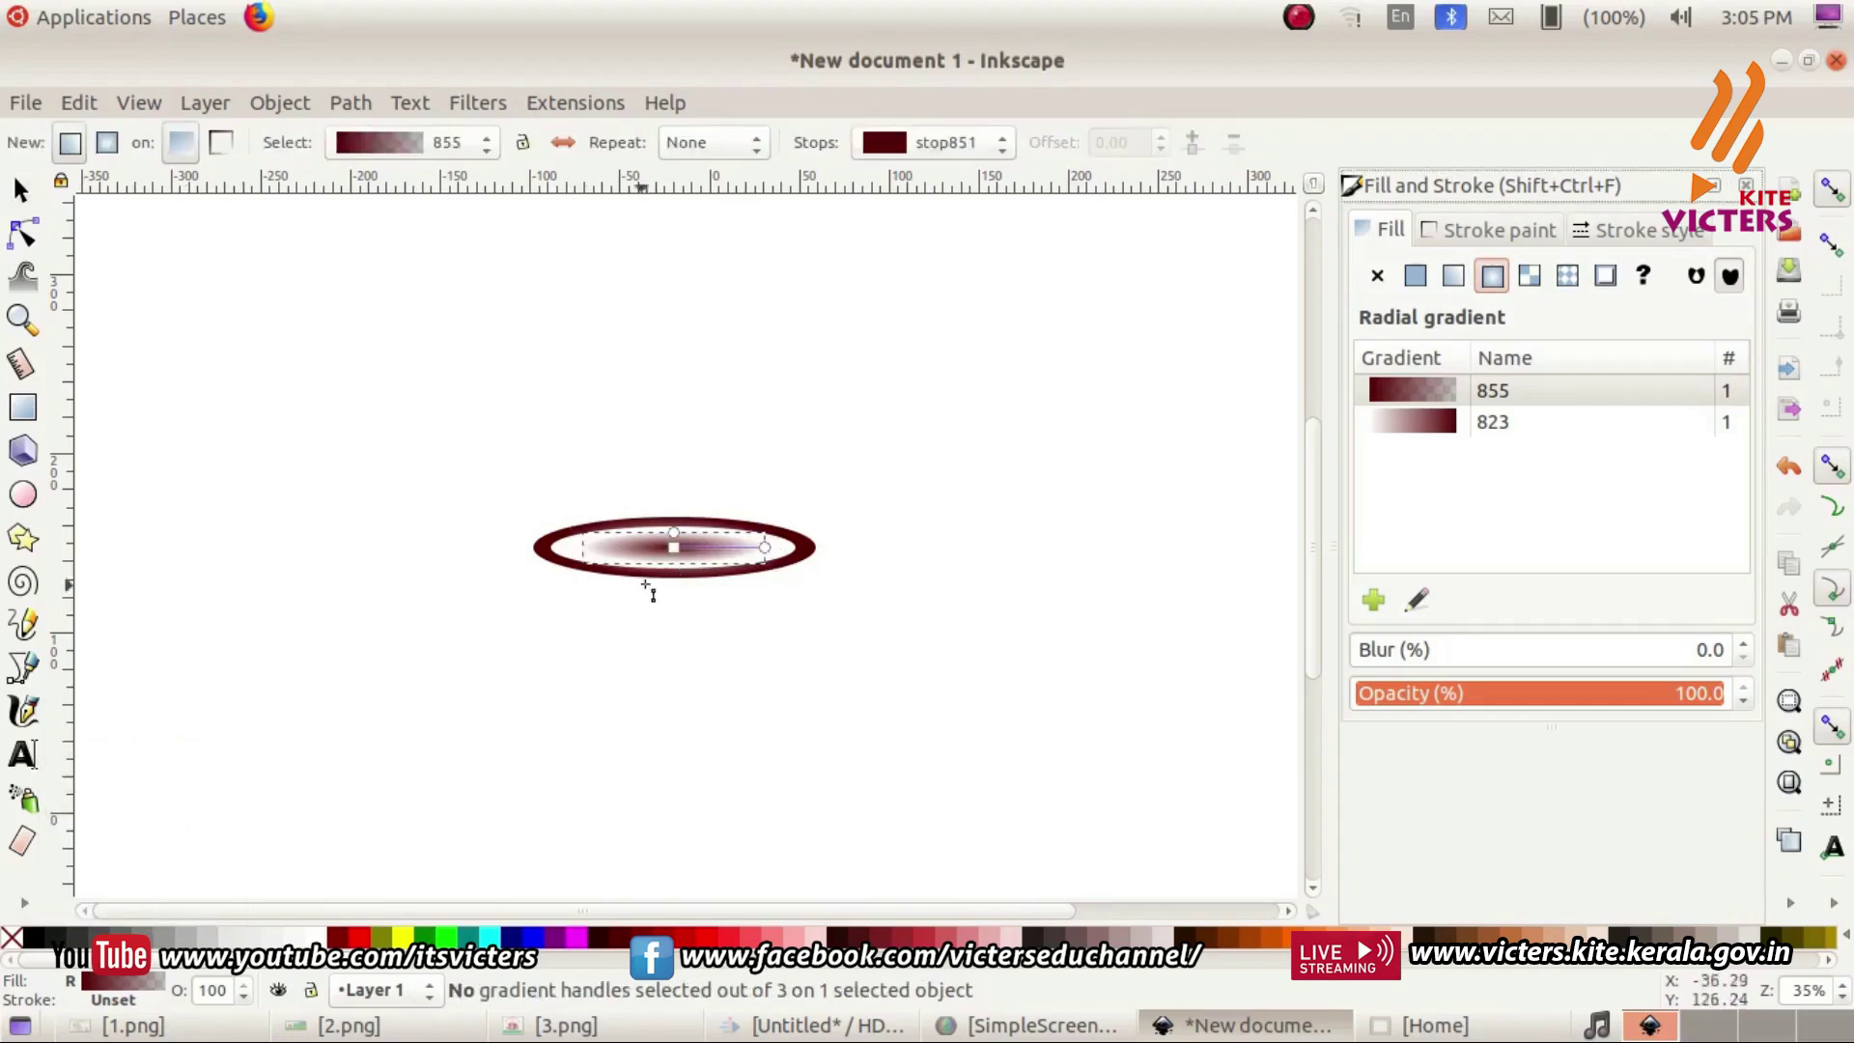
{"action": "left_click", "coordinate": [674, 548]}
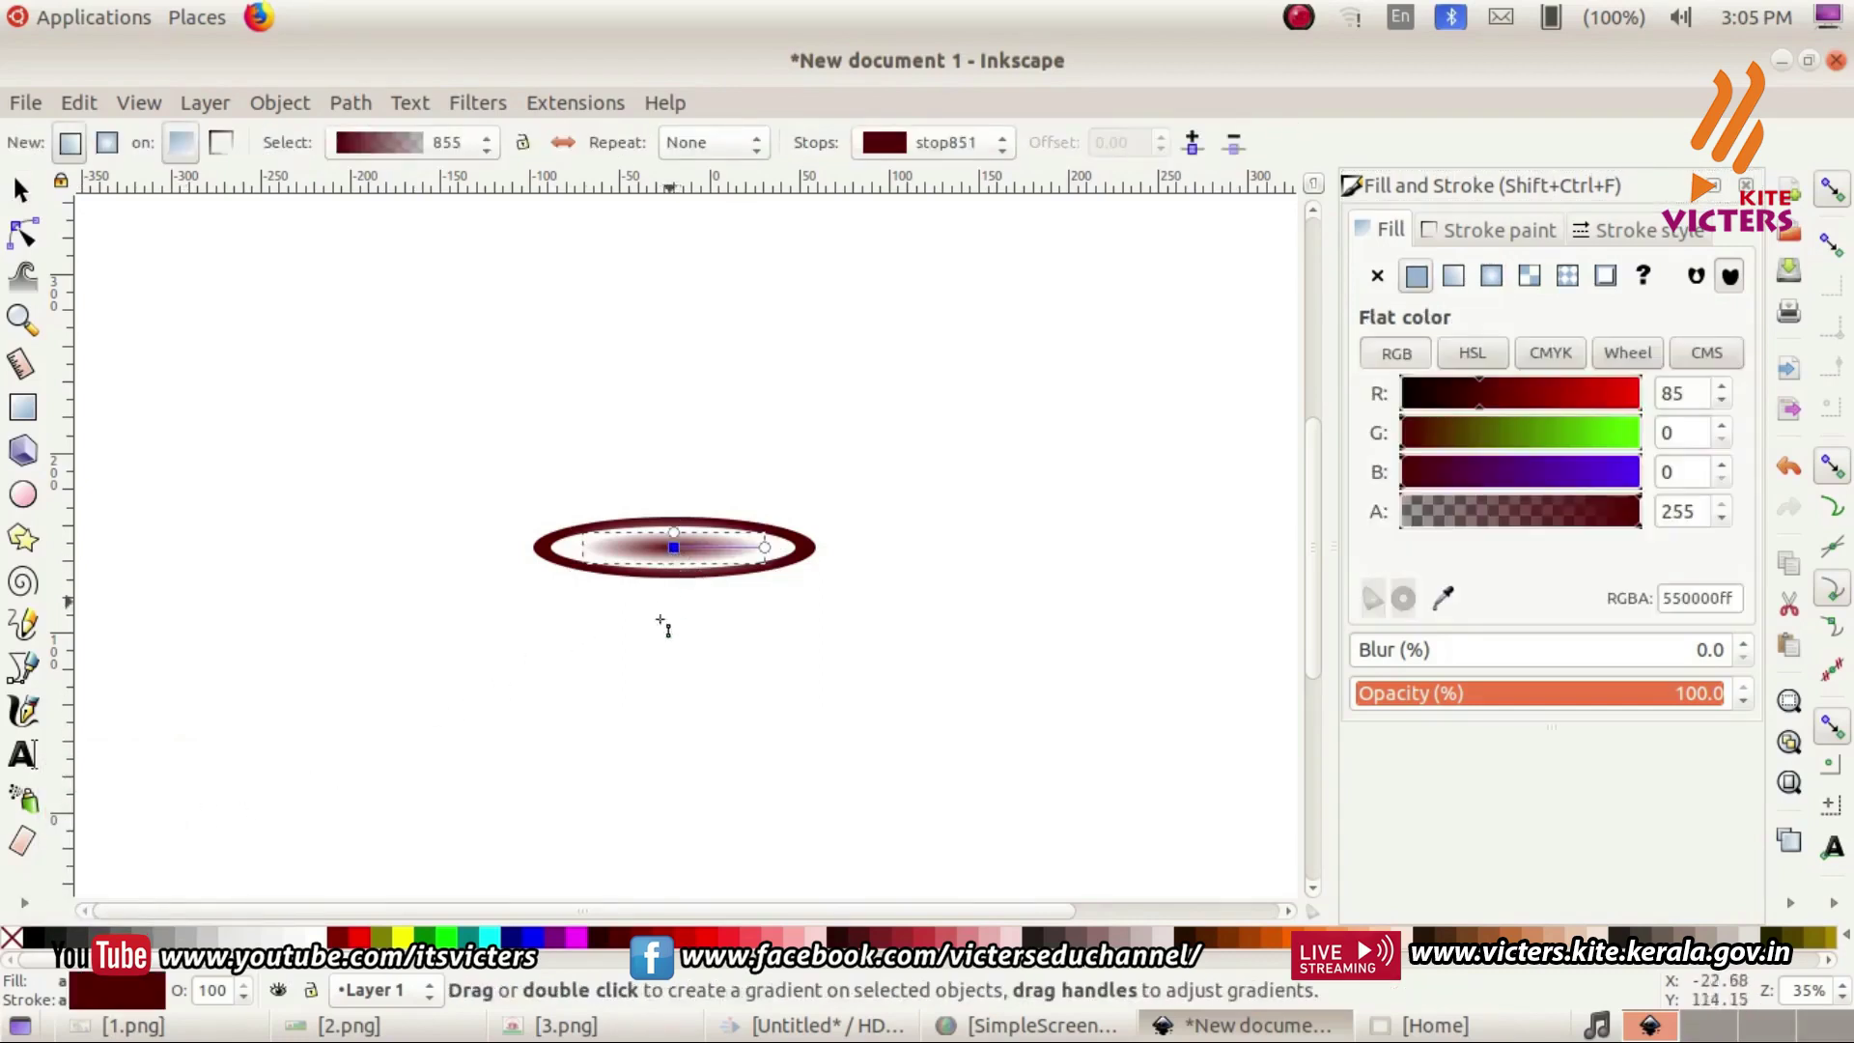
{"action": "left_click", "coordinate": [319, 937]}
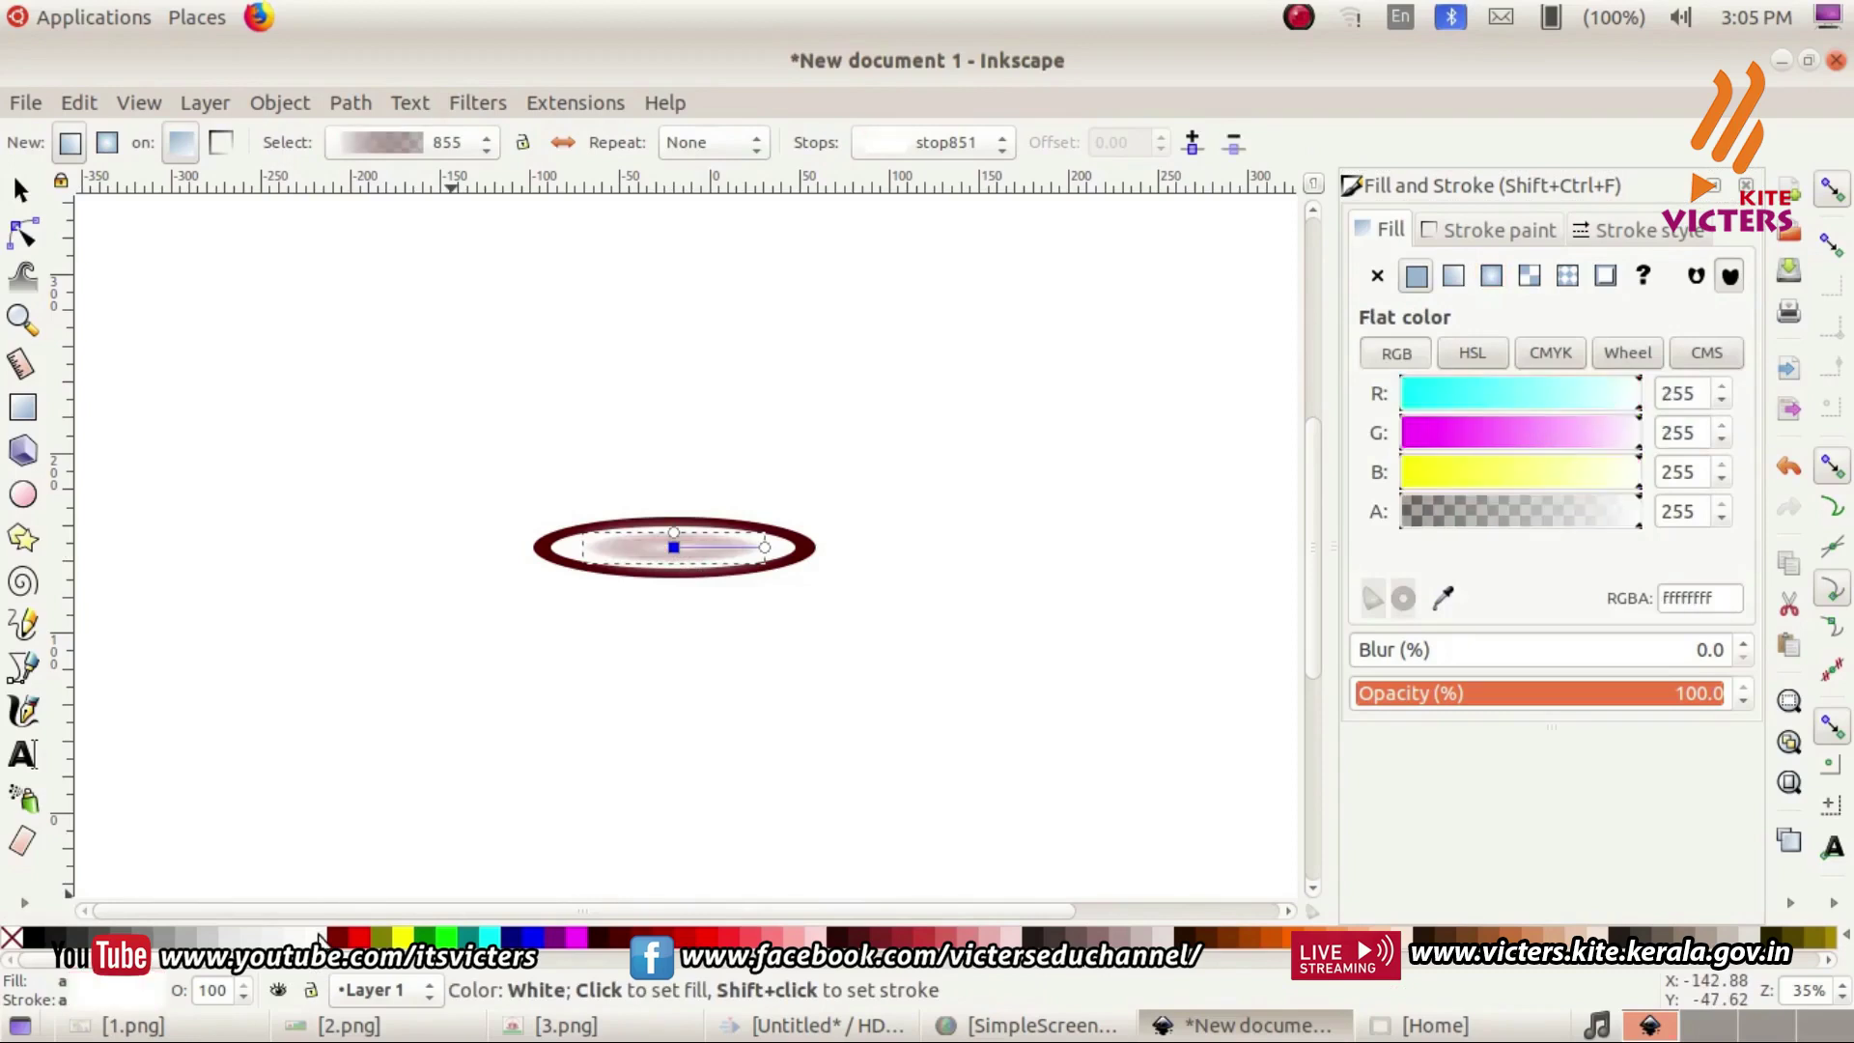
Make the inner ellipse gradient's outer stop opaque #550000 and shorten its horizontal radius well inside the ellipse's edge.
{"action": "left_click", "coordinate": [767, 549]}
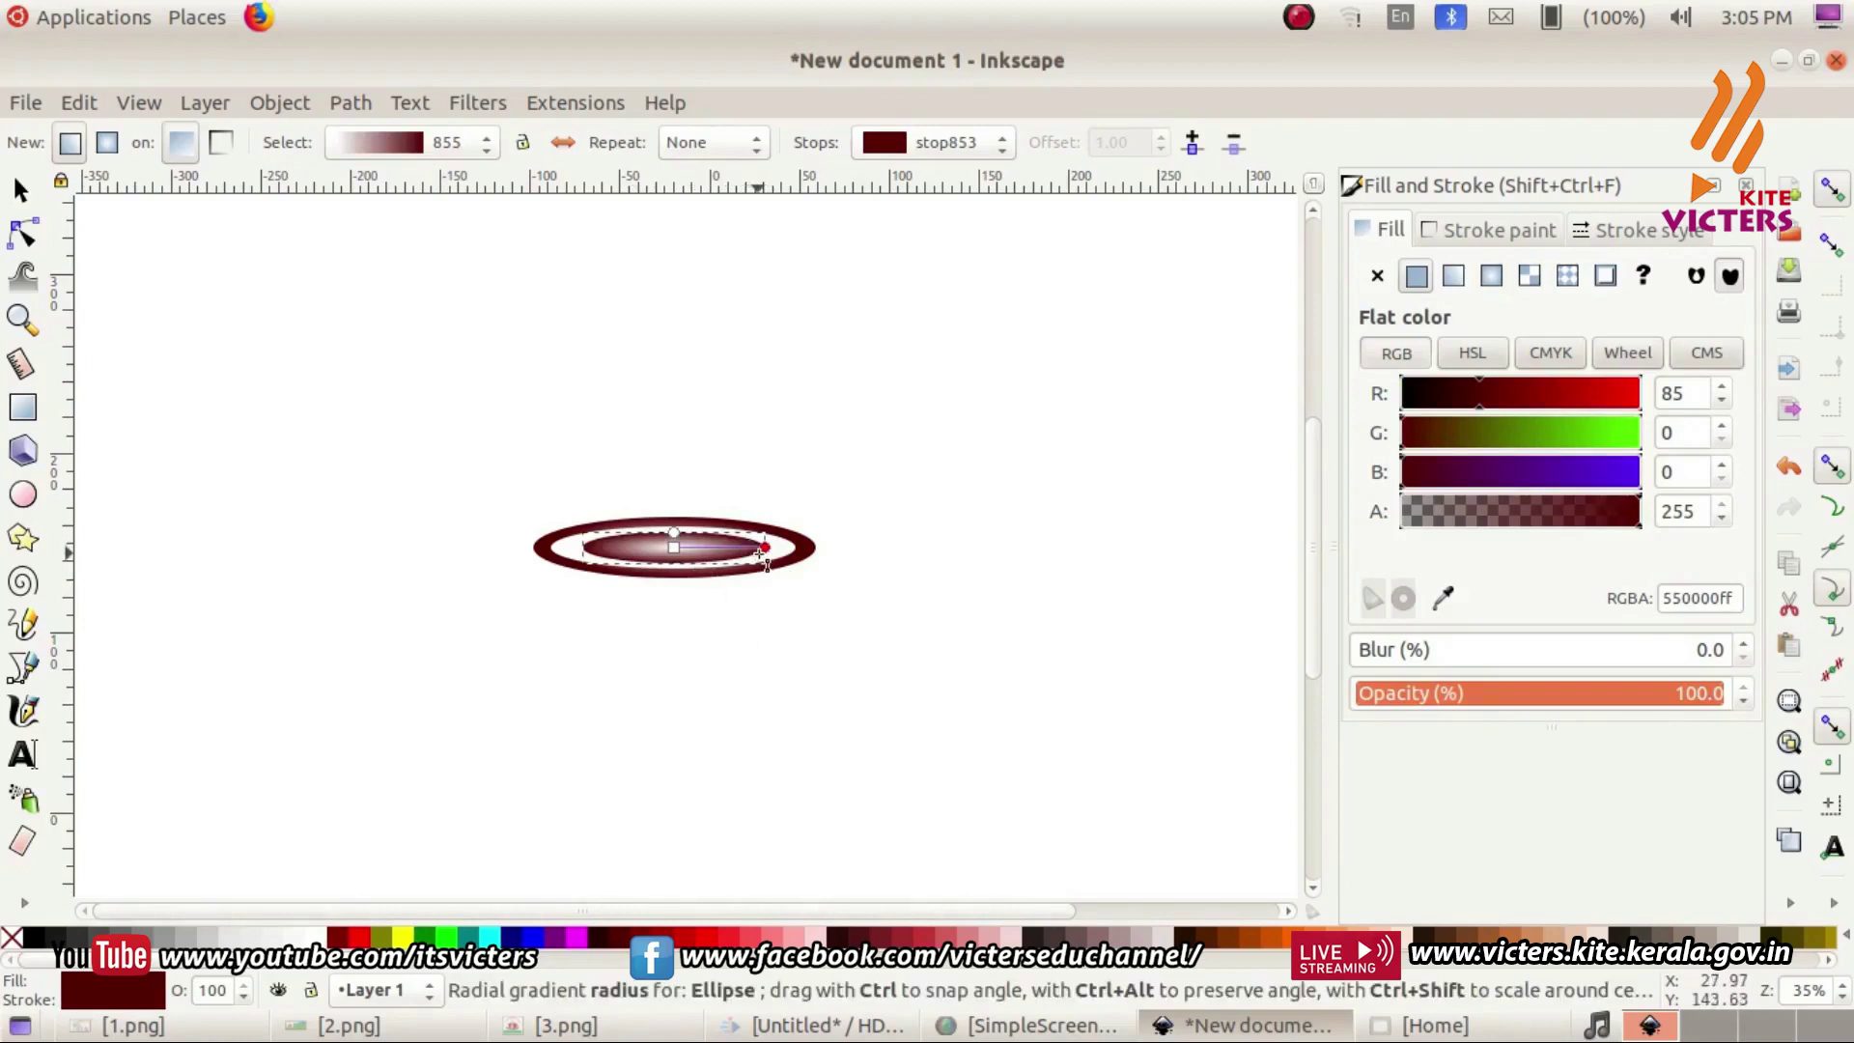
{"action": "left_click_drag", "start_coordinate": [763, 550], "coordinate": [729, 548]}
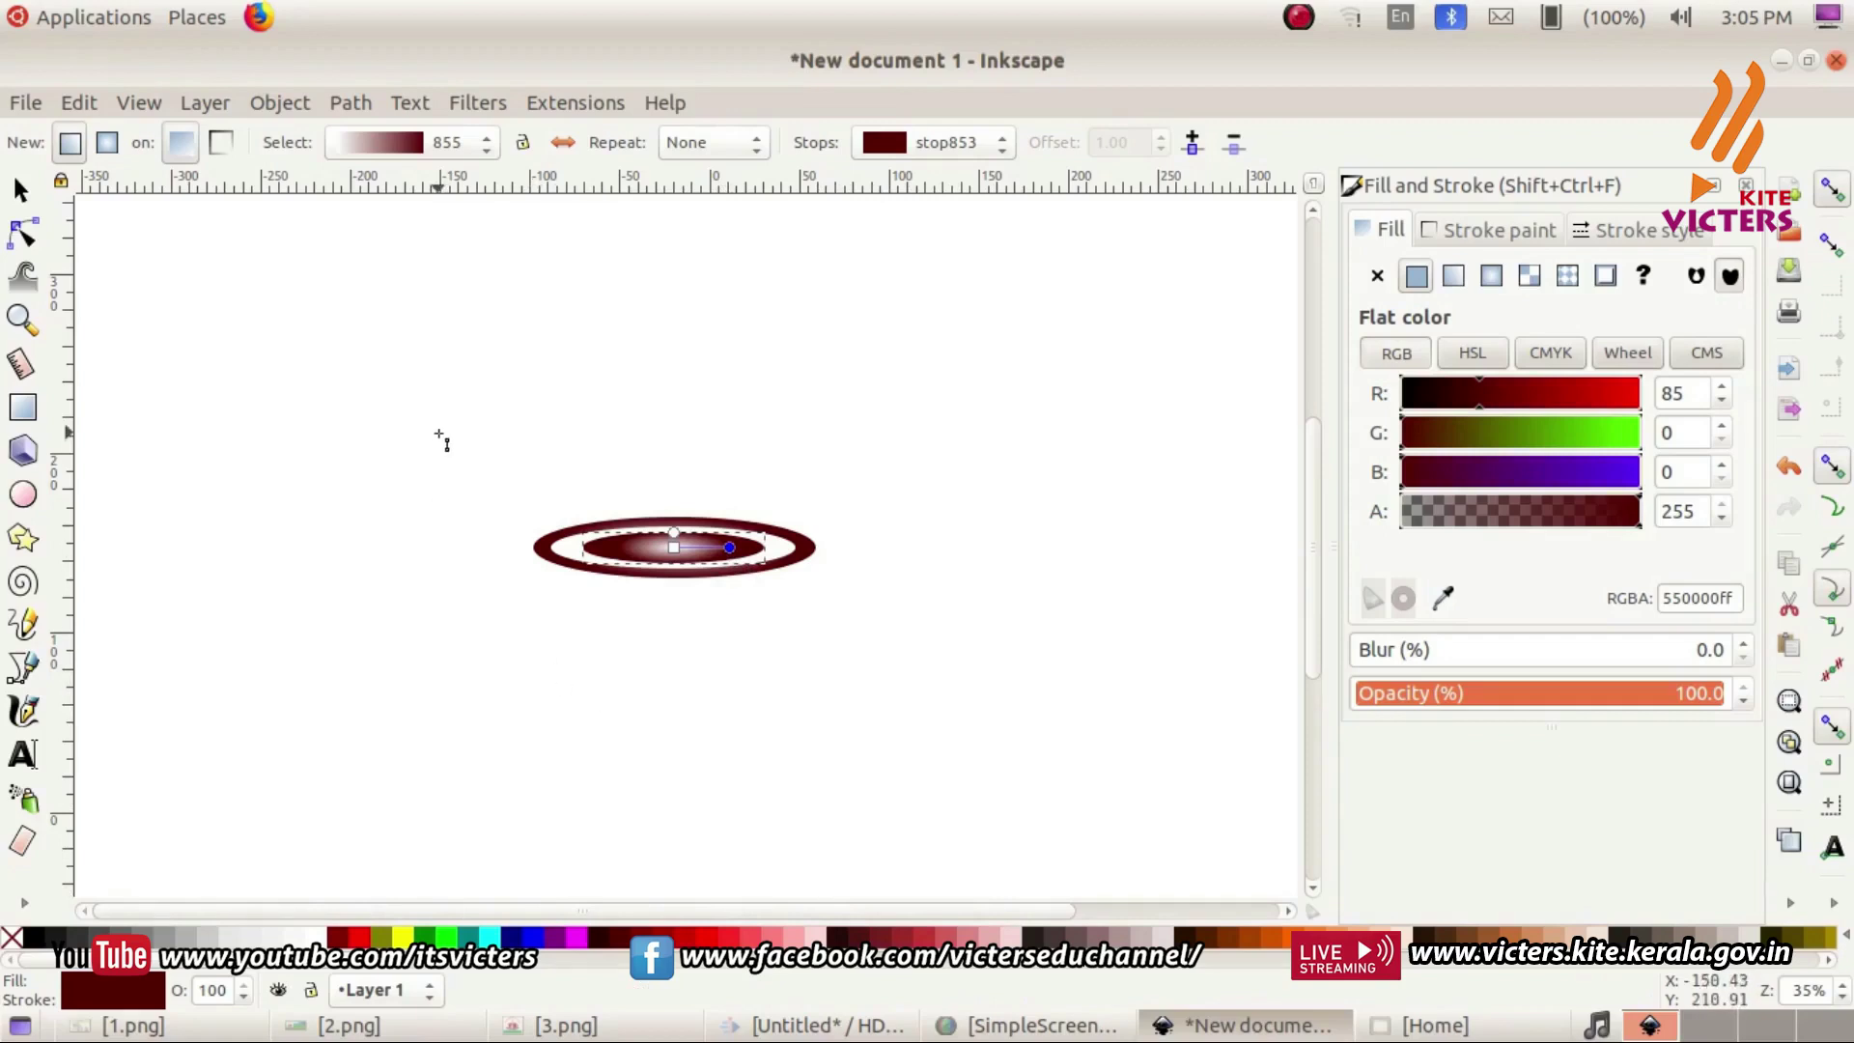
{"action": "left_click", "coordinate": [21, 190]}
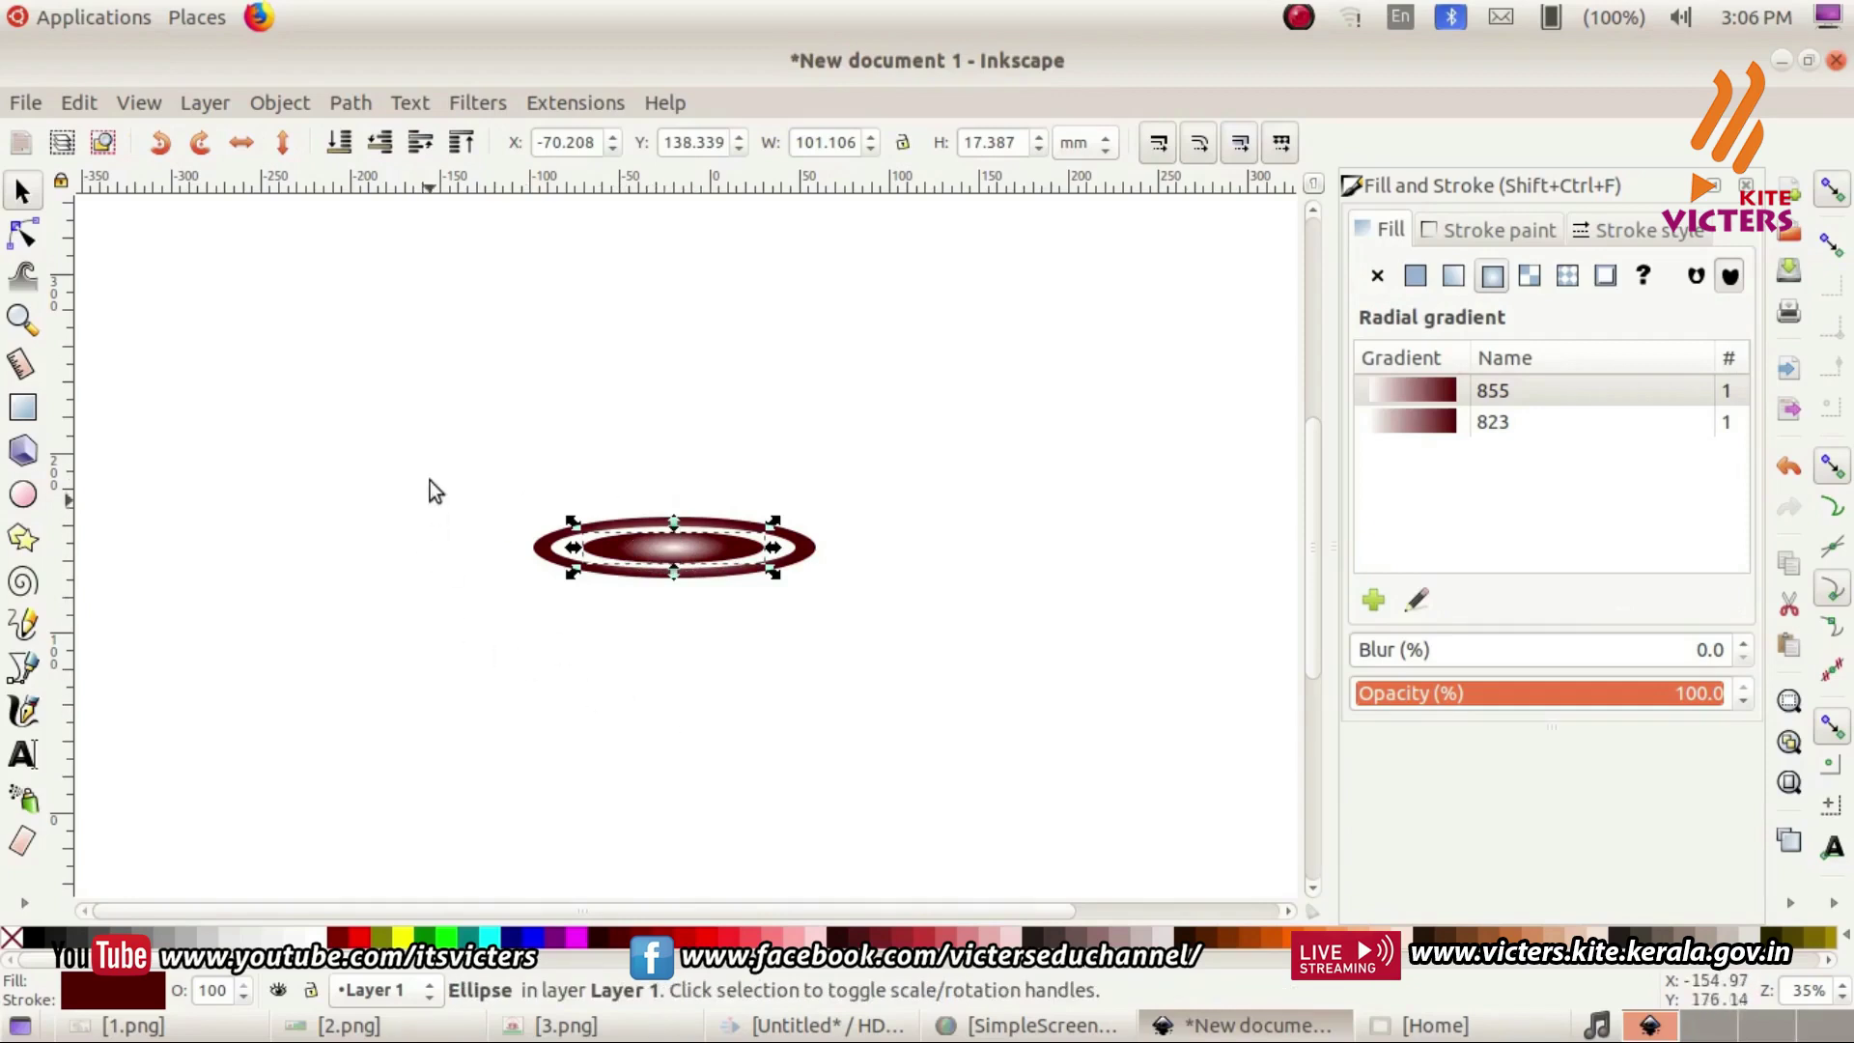
Select all three saucer ellipses and group them.
{"action": "left_click_drag", "start_coordinate": [436, 419], "coordinate": [929, 675]}
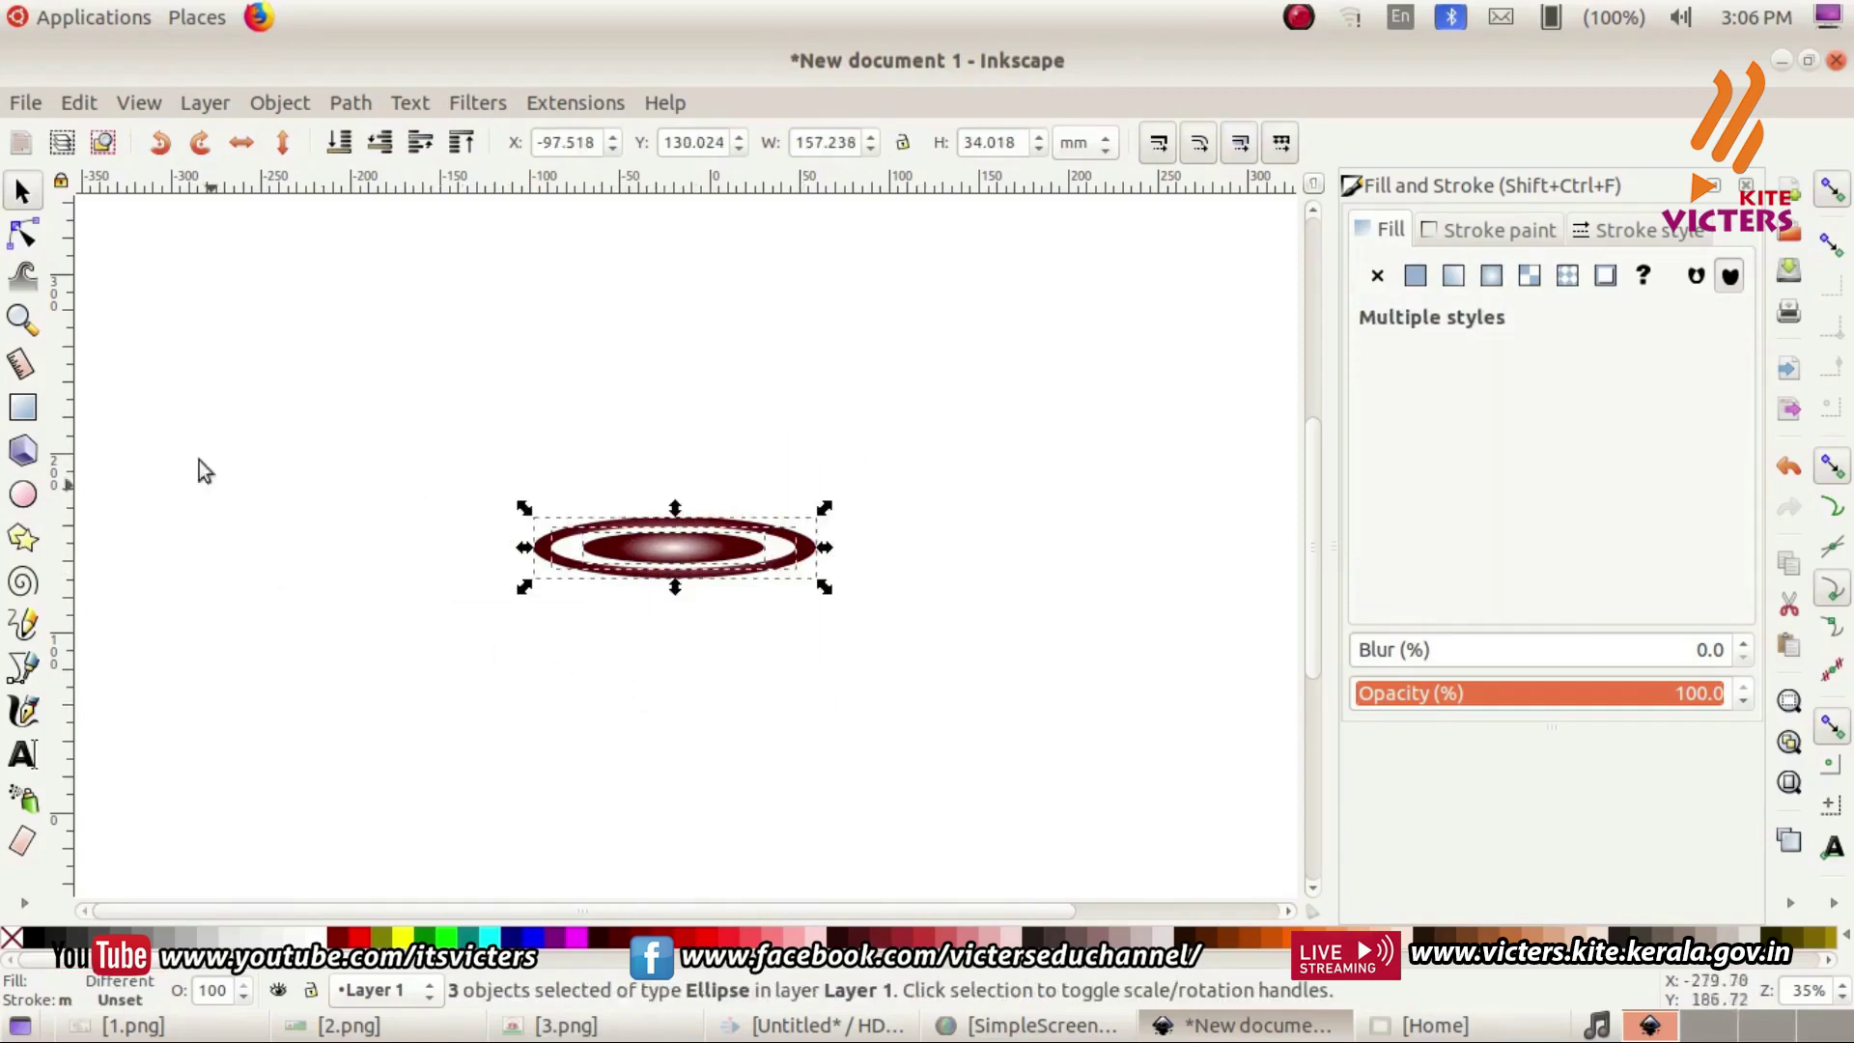
{"action": "left_click", "coordinate": [153, 352]}
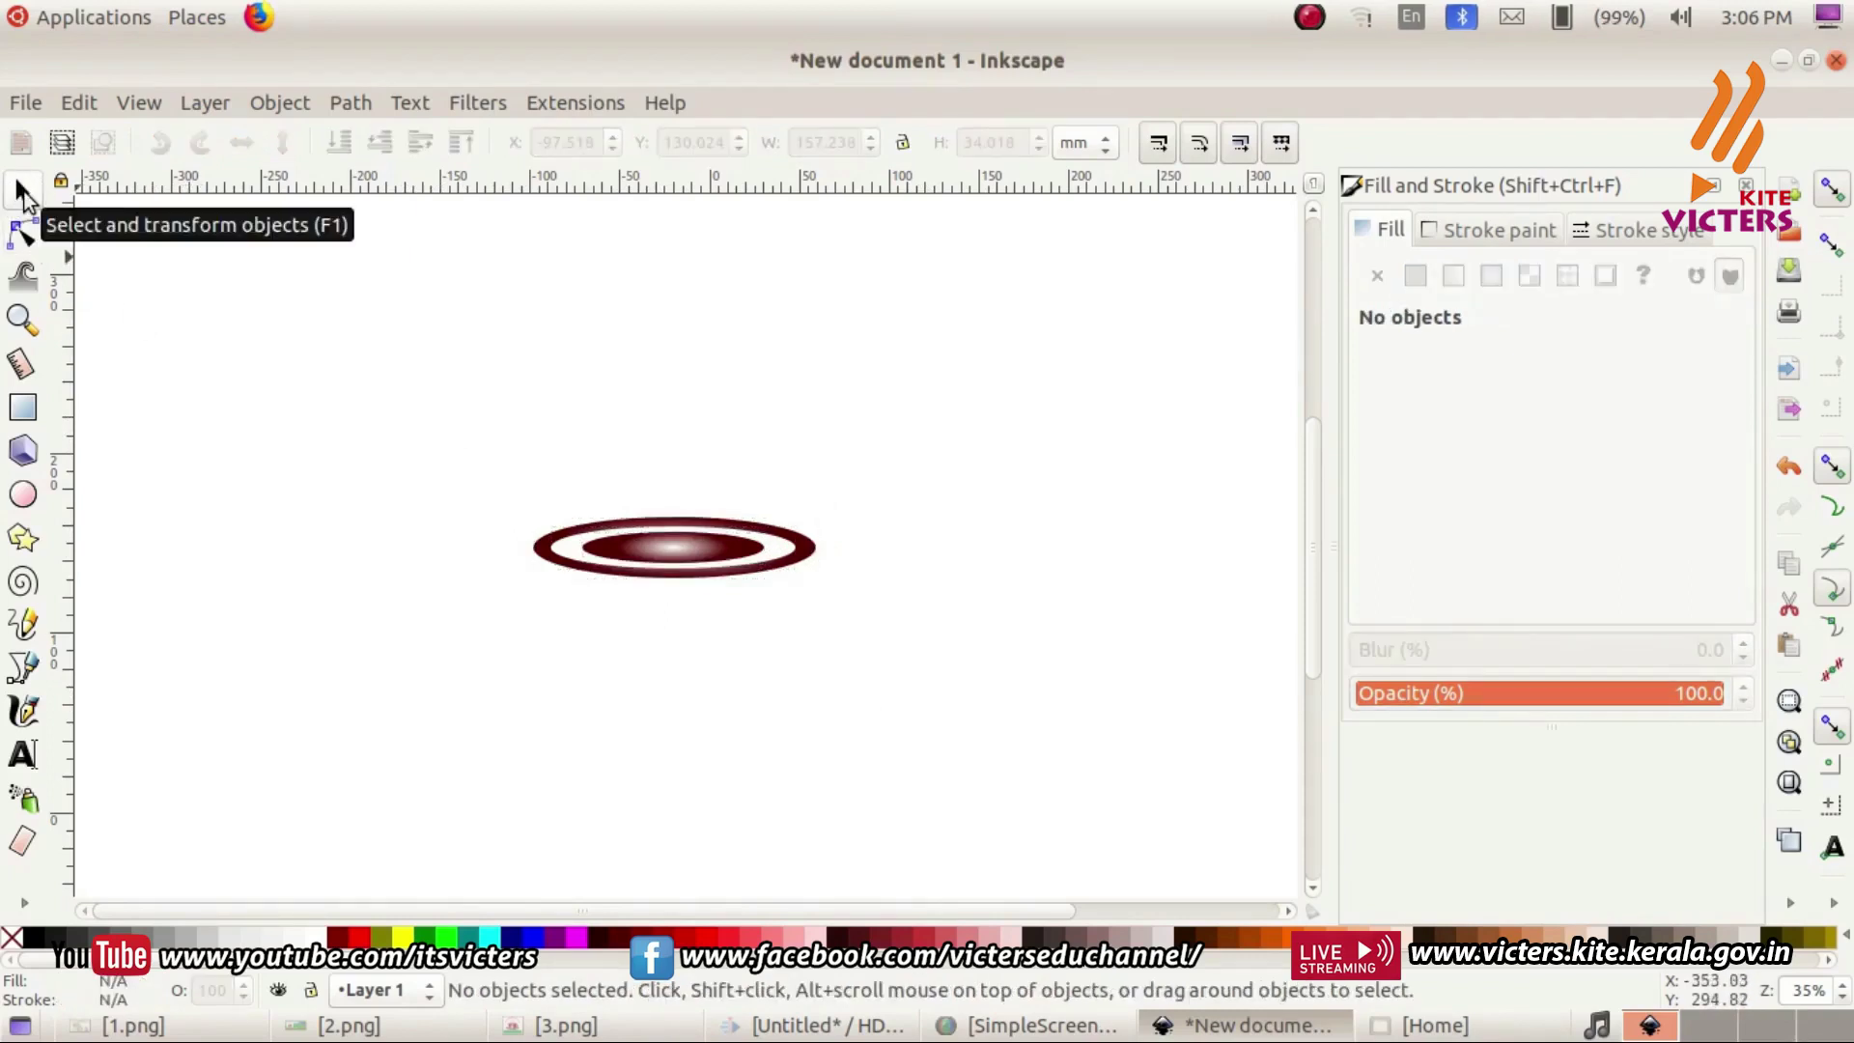
{"action": "left_click_drag", "start_coordinate": [413, 387], "coordinate": [926, 679]}
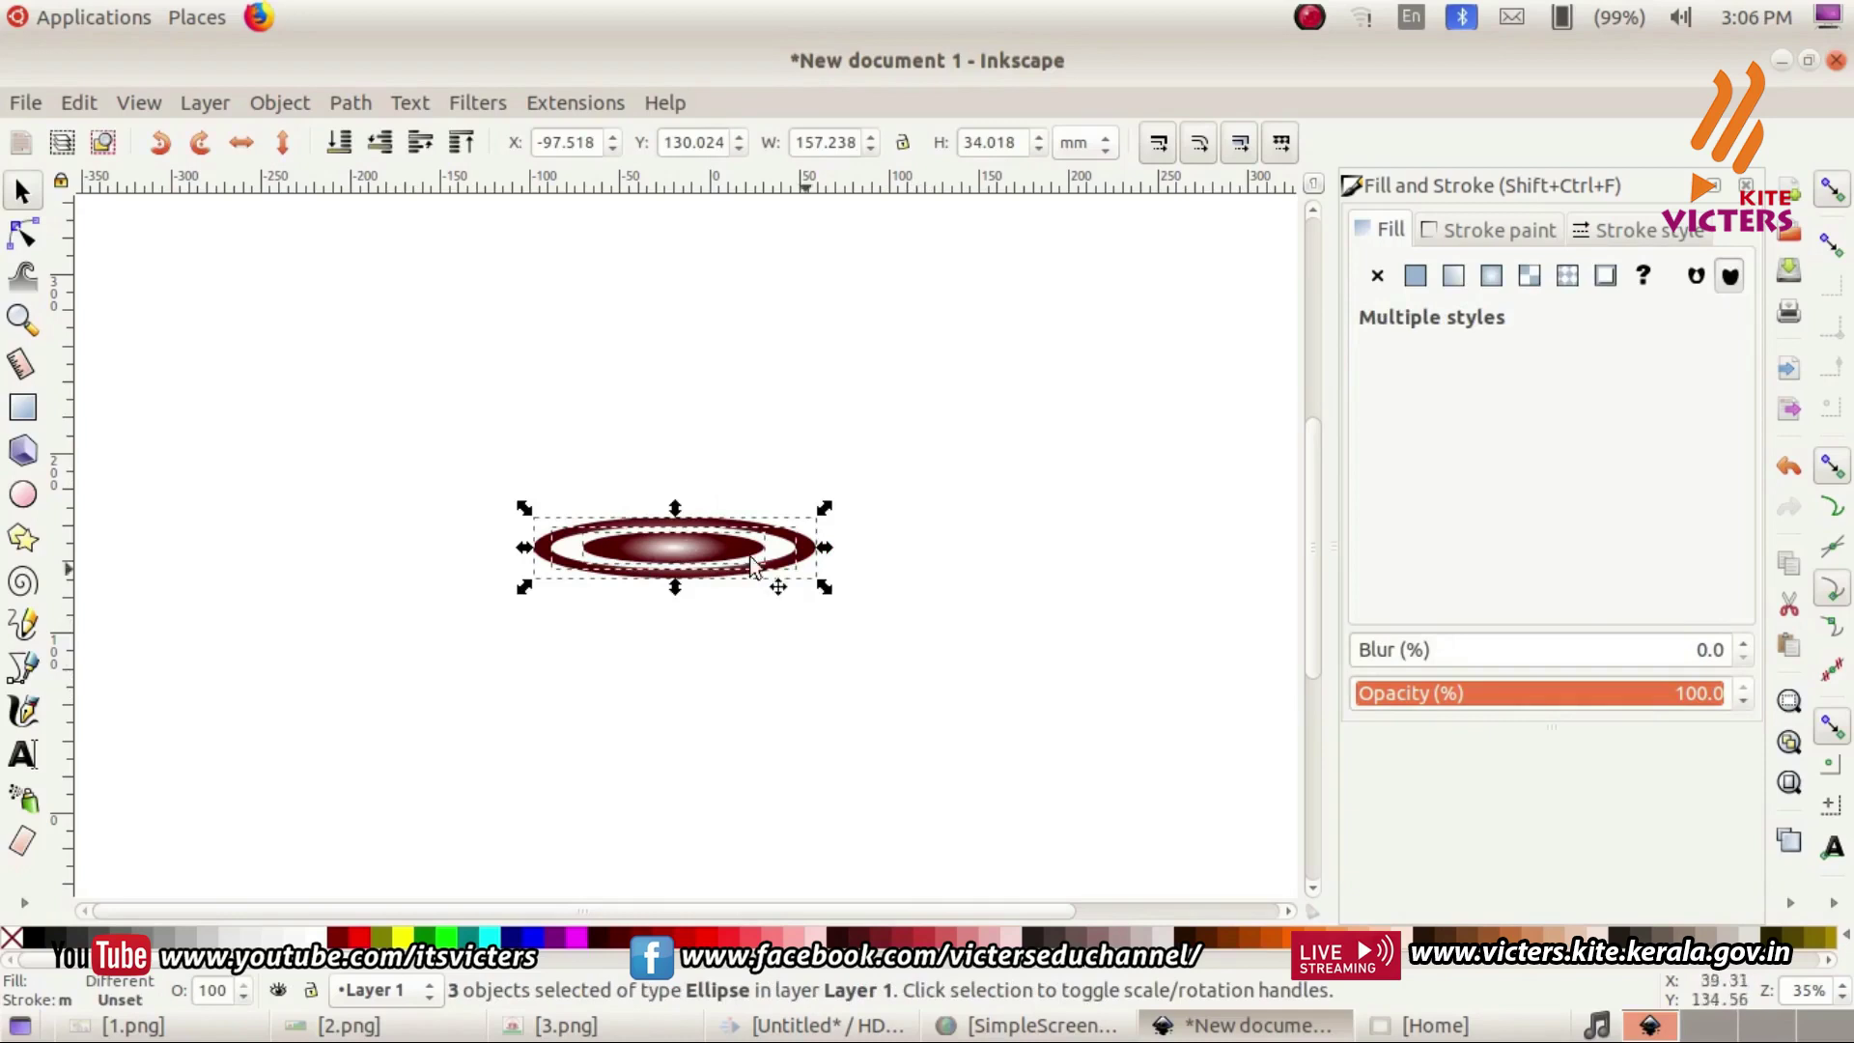
{"action": "left_click_drag", "start_coordinate": [408, 349], "coordinate": [987, 734]}
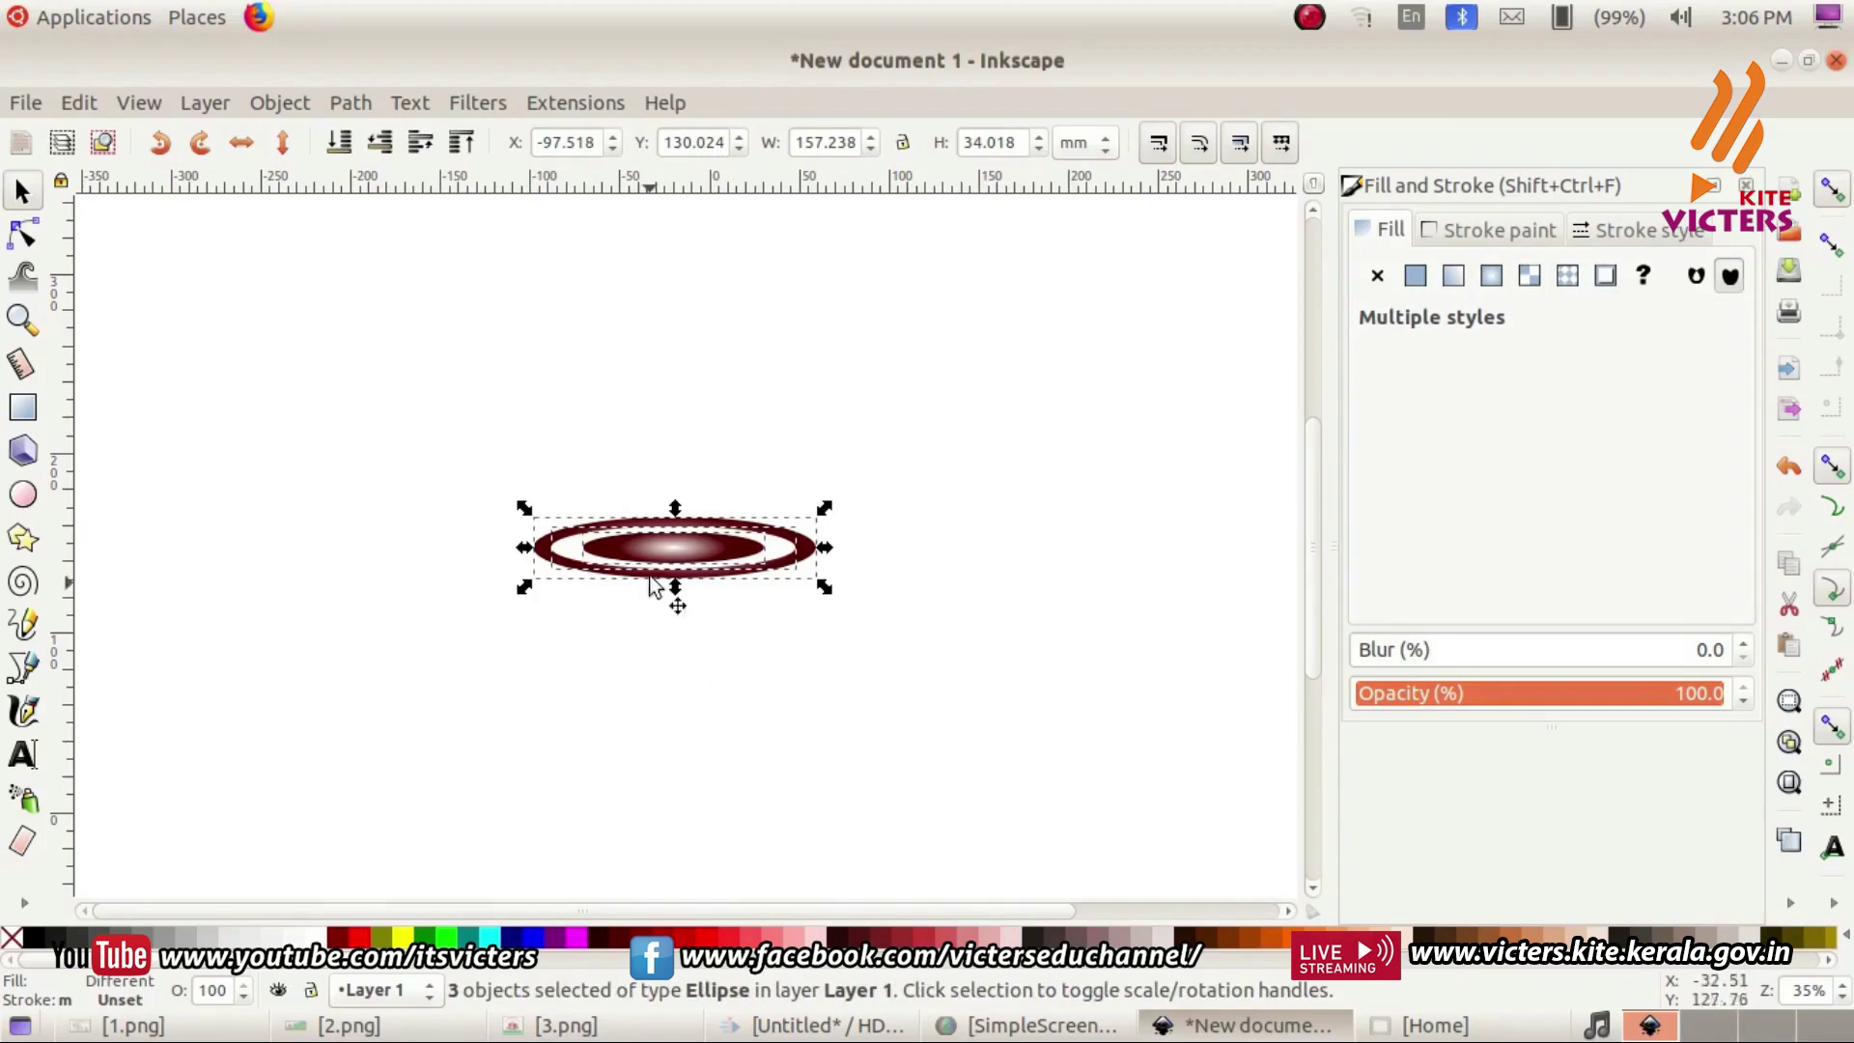
{"action": "left_click", "coordinate": [284, 102]}
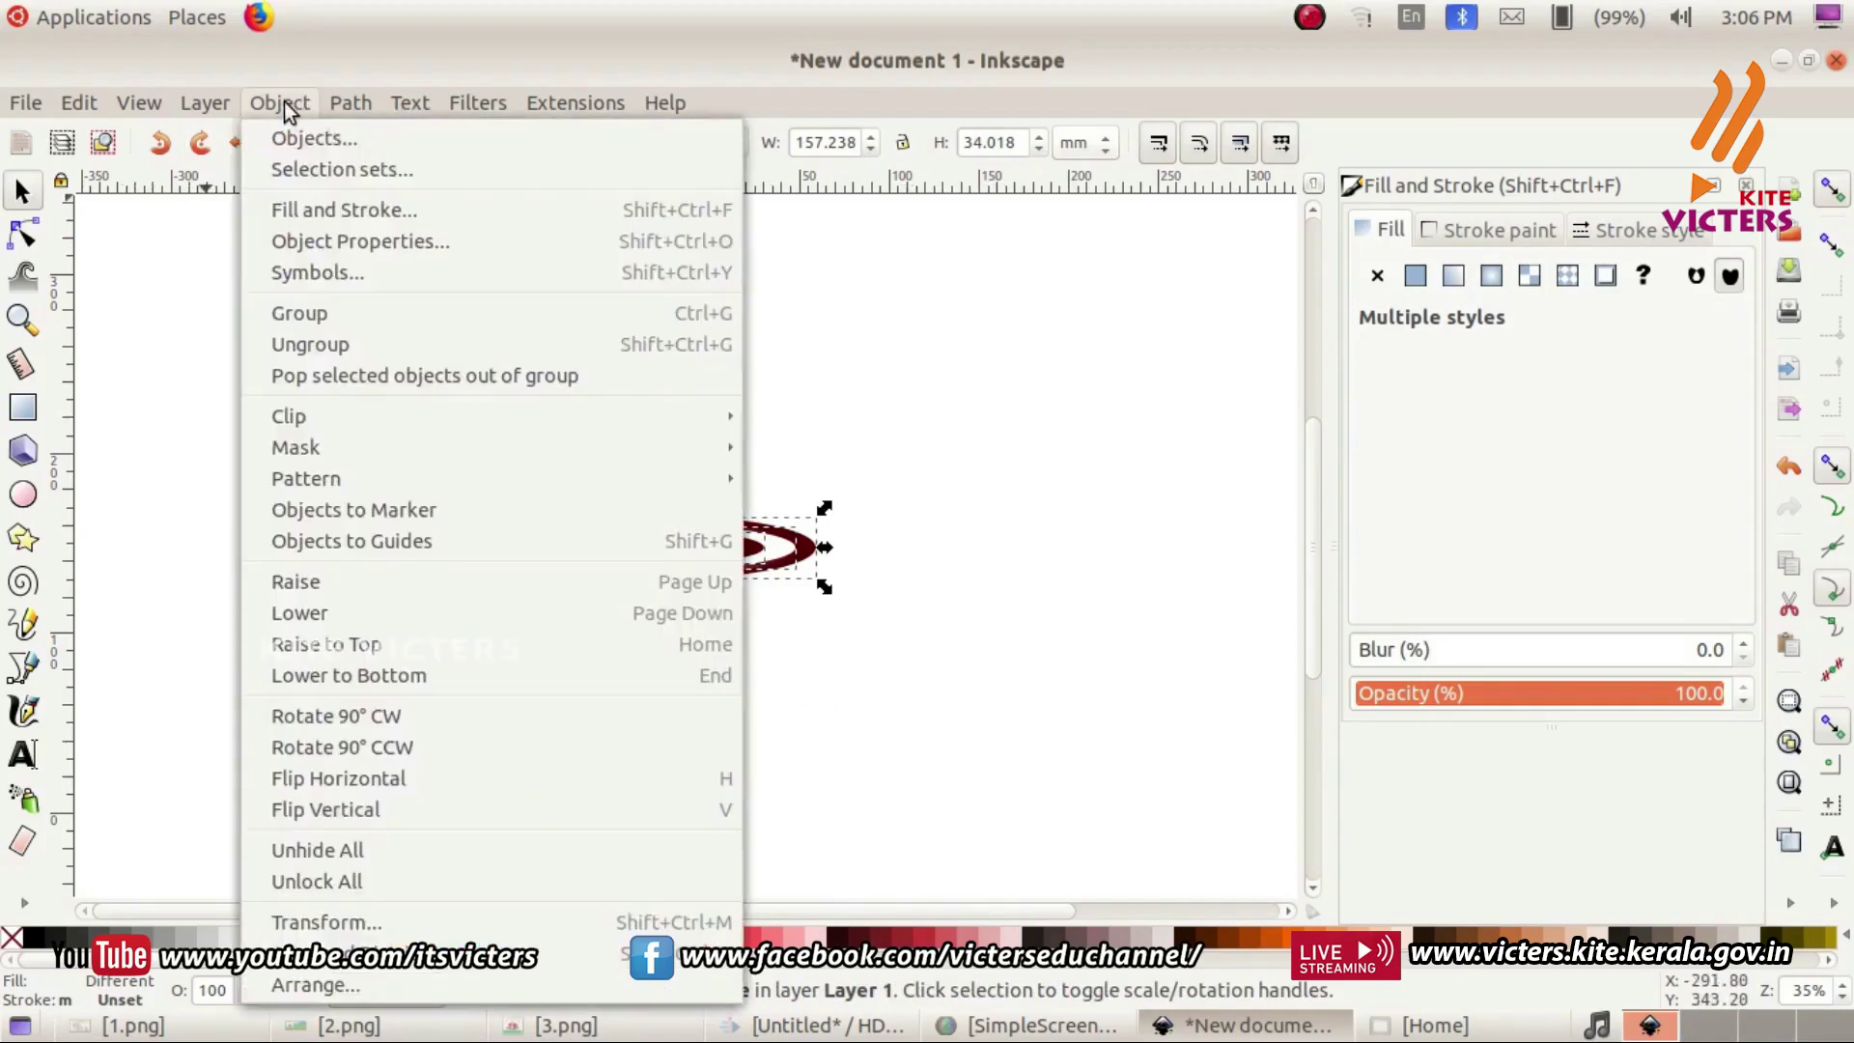
{"action": "left_click", "coordinate": [324, 307]}
Move the saucer group around the canvas and bring it back near the middle, at about X -107.3 mm, Y 123.2 mm.
{"action": "left_click_drag", "start_coordinate": [656, 531], "coordinate": [722, 560]}
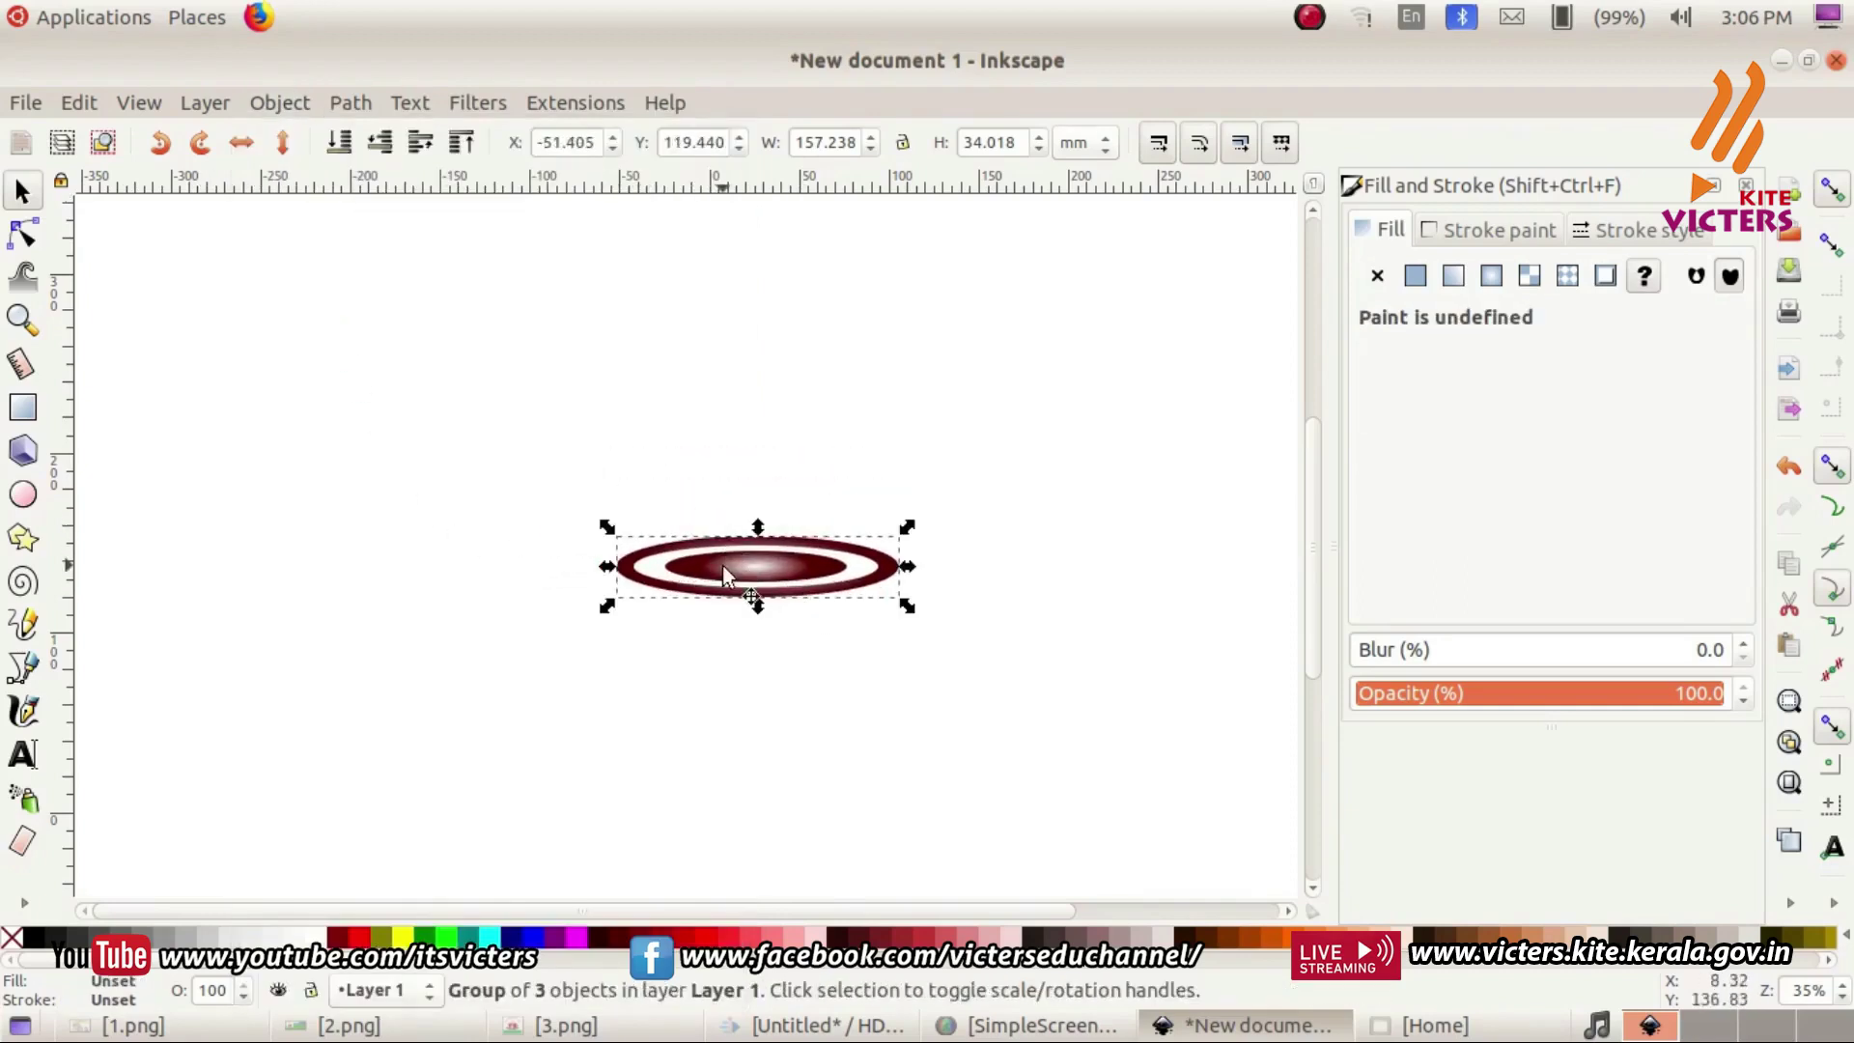
{"action": "left_click_drag", "start_coordinate": [869, 606], "coordinate": [981, 667]}
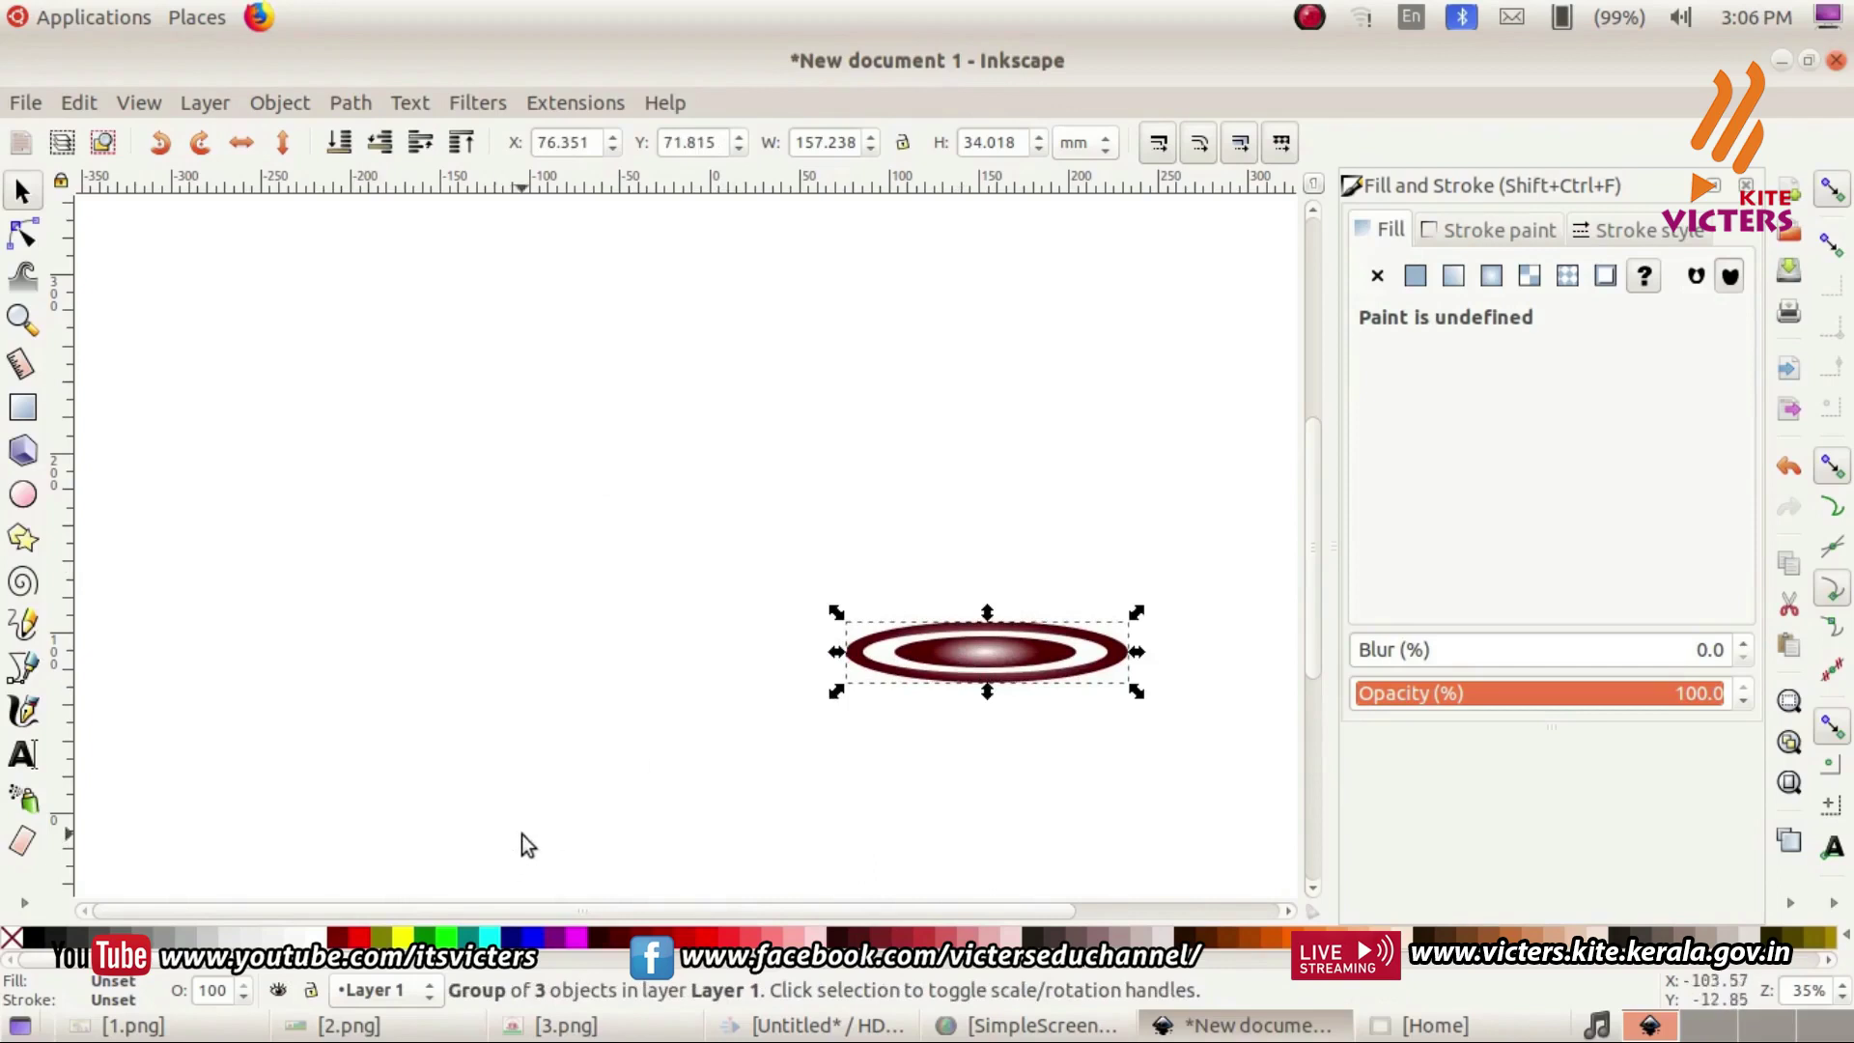
{"action": "left_click_drag", "start_coordinate": [985, 662], "coordinate": [633, 584]}
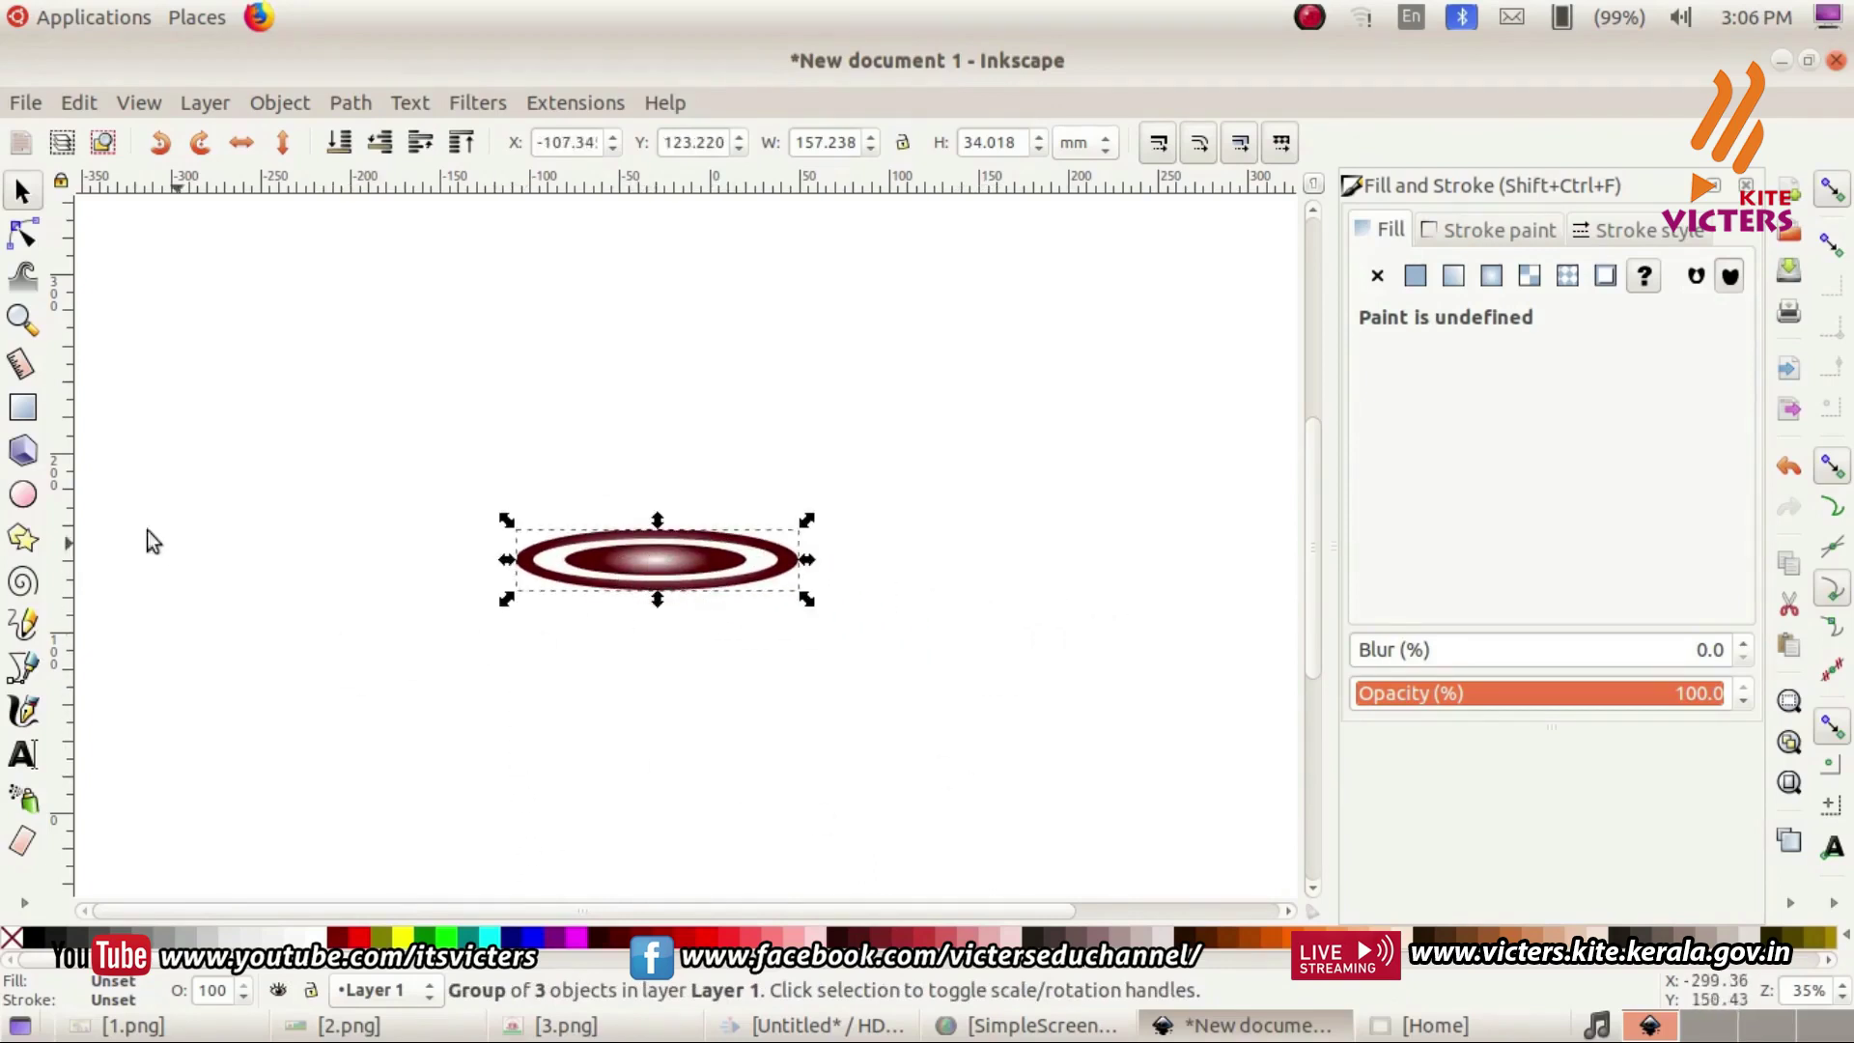
Draw a dark red ellipse about 80.9 × 14.4 mm as the saucer's base and centre it under the rim, overlapping the lower edge.
{"action": "left_click", "coordinate": [23, 495]}
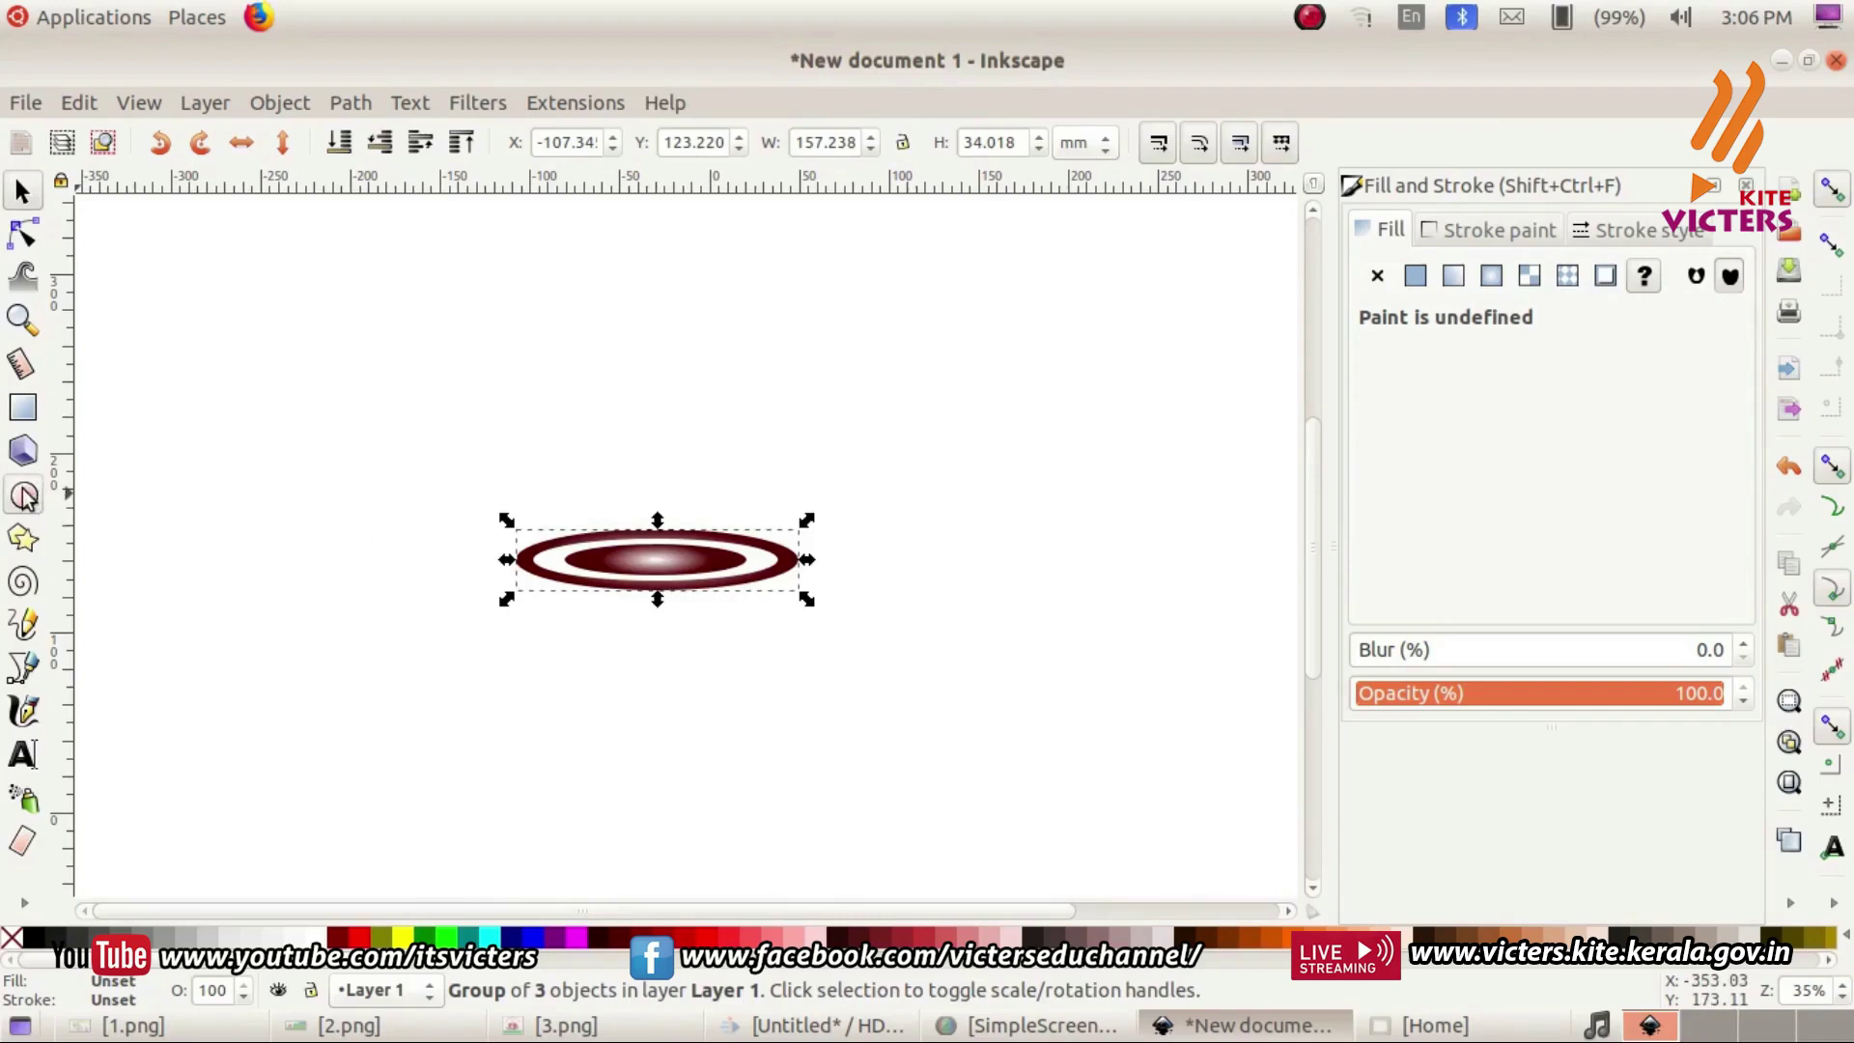
{"action": "left_click_drag", "start_coordinate": [604, 588], "coordinate": [748, 614]}
{"action": "left_click", "coordinate": [21, 191]}
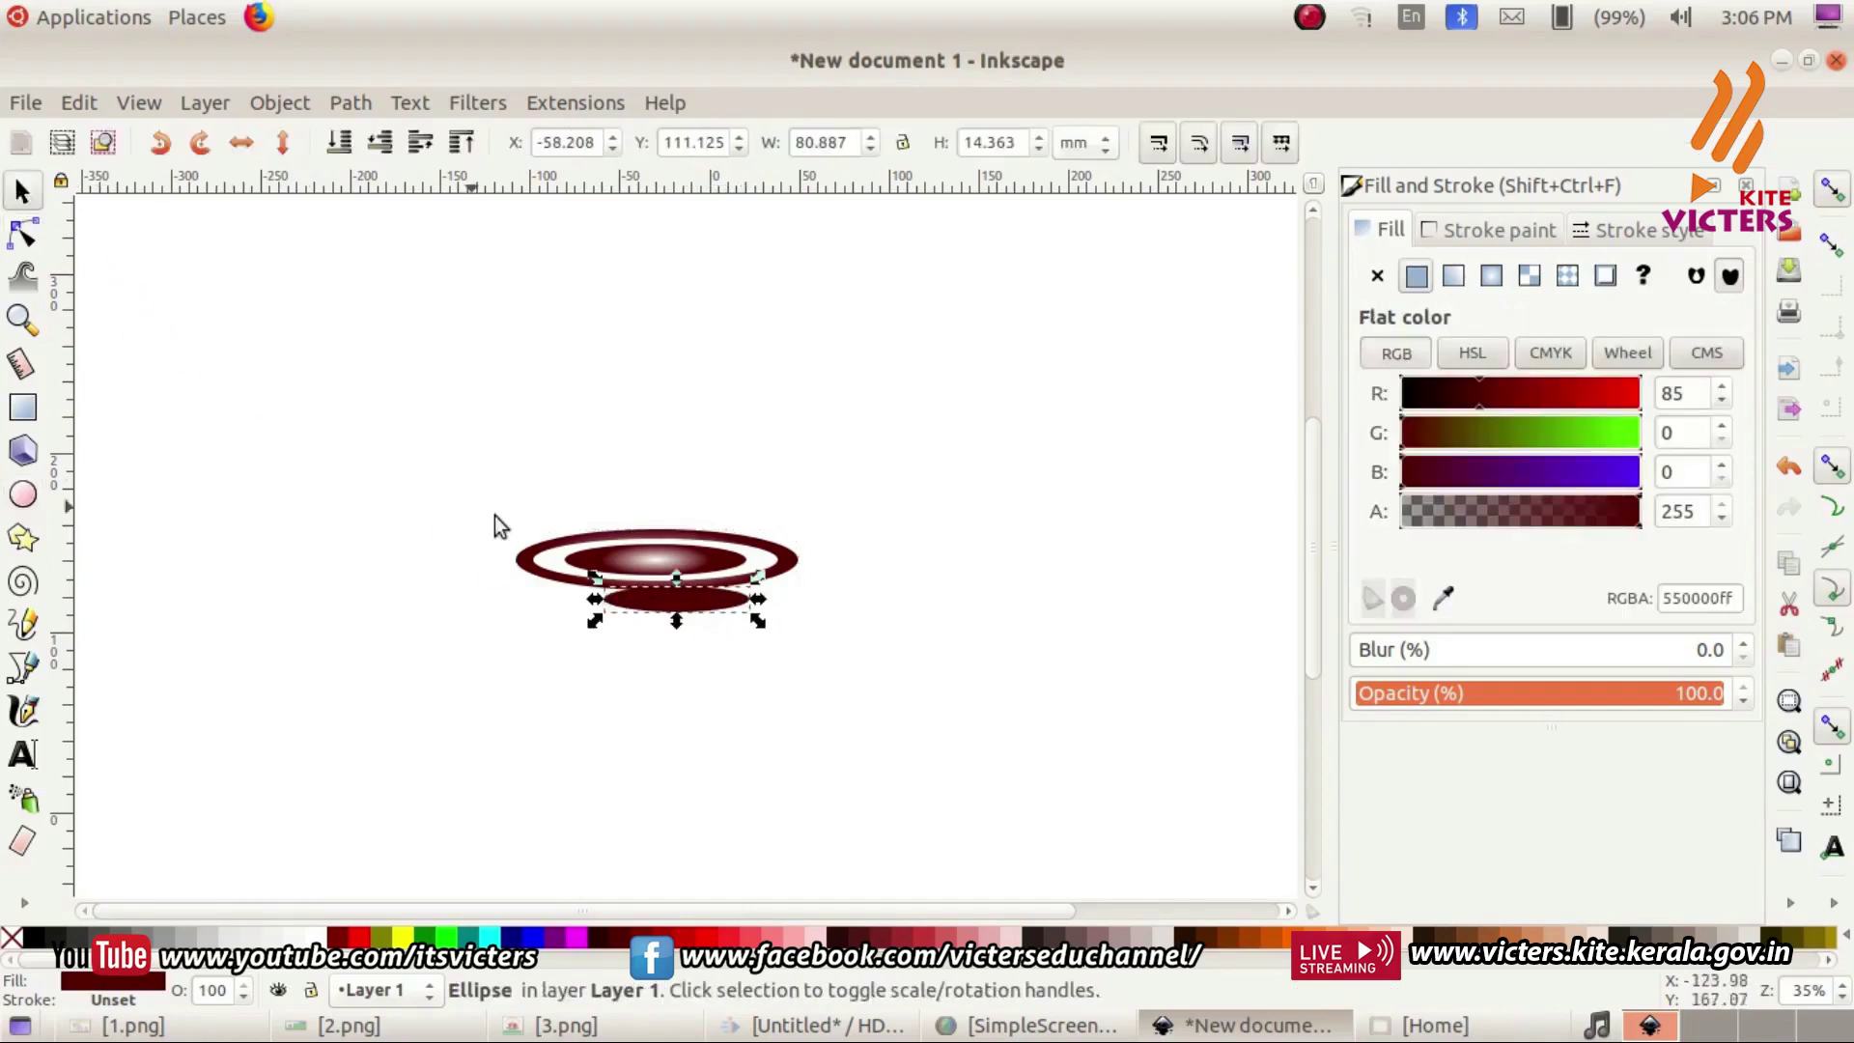
{"action": "left_click_drag", "start_coordinate": [642, 591], "coordinate": [627, 591]}
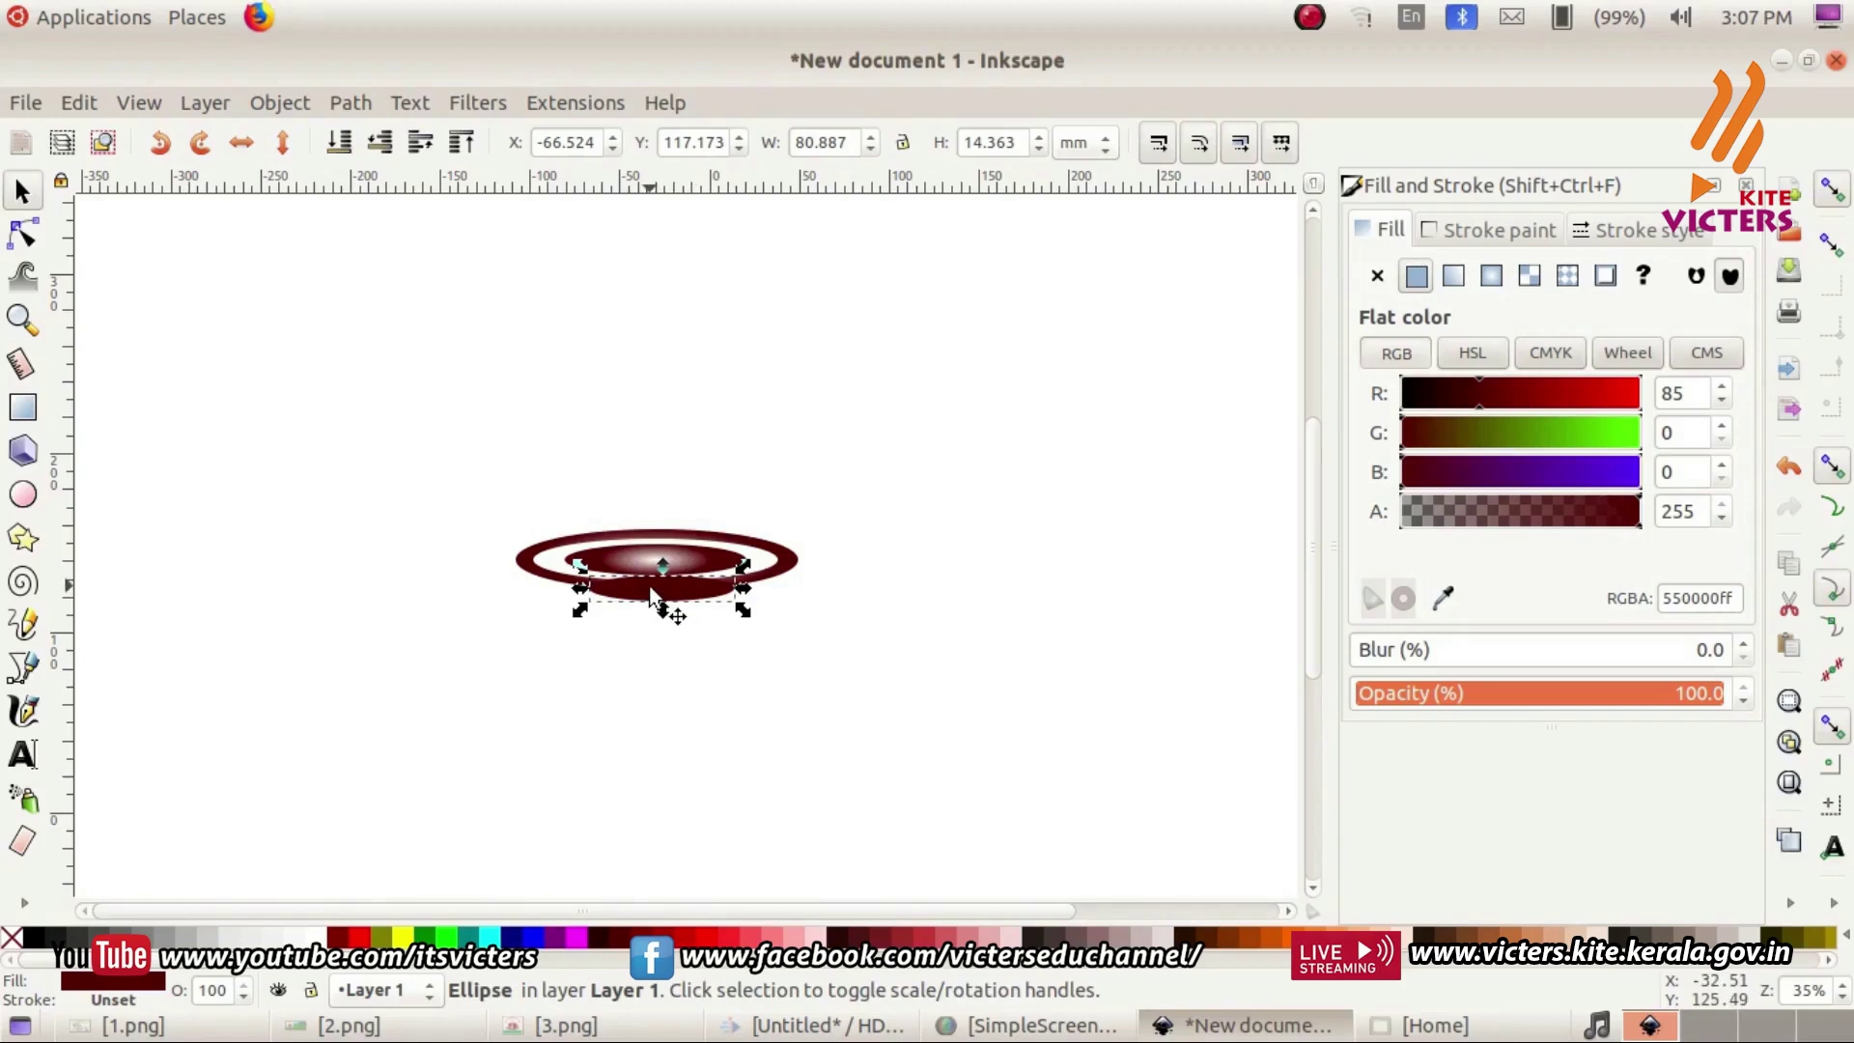
Lower the base ellipse to the bottom of the stacking order, behind the saucer group.
{"action": "left_click", "coordinate": [273, 104]}
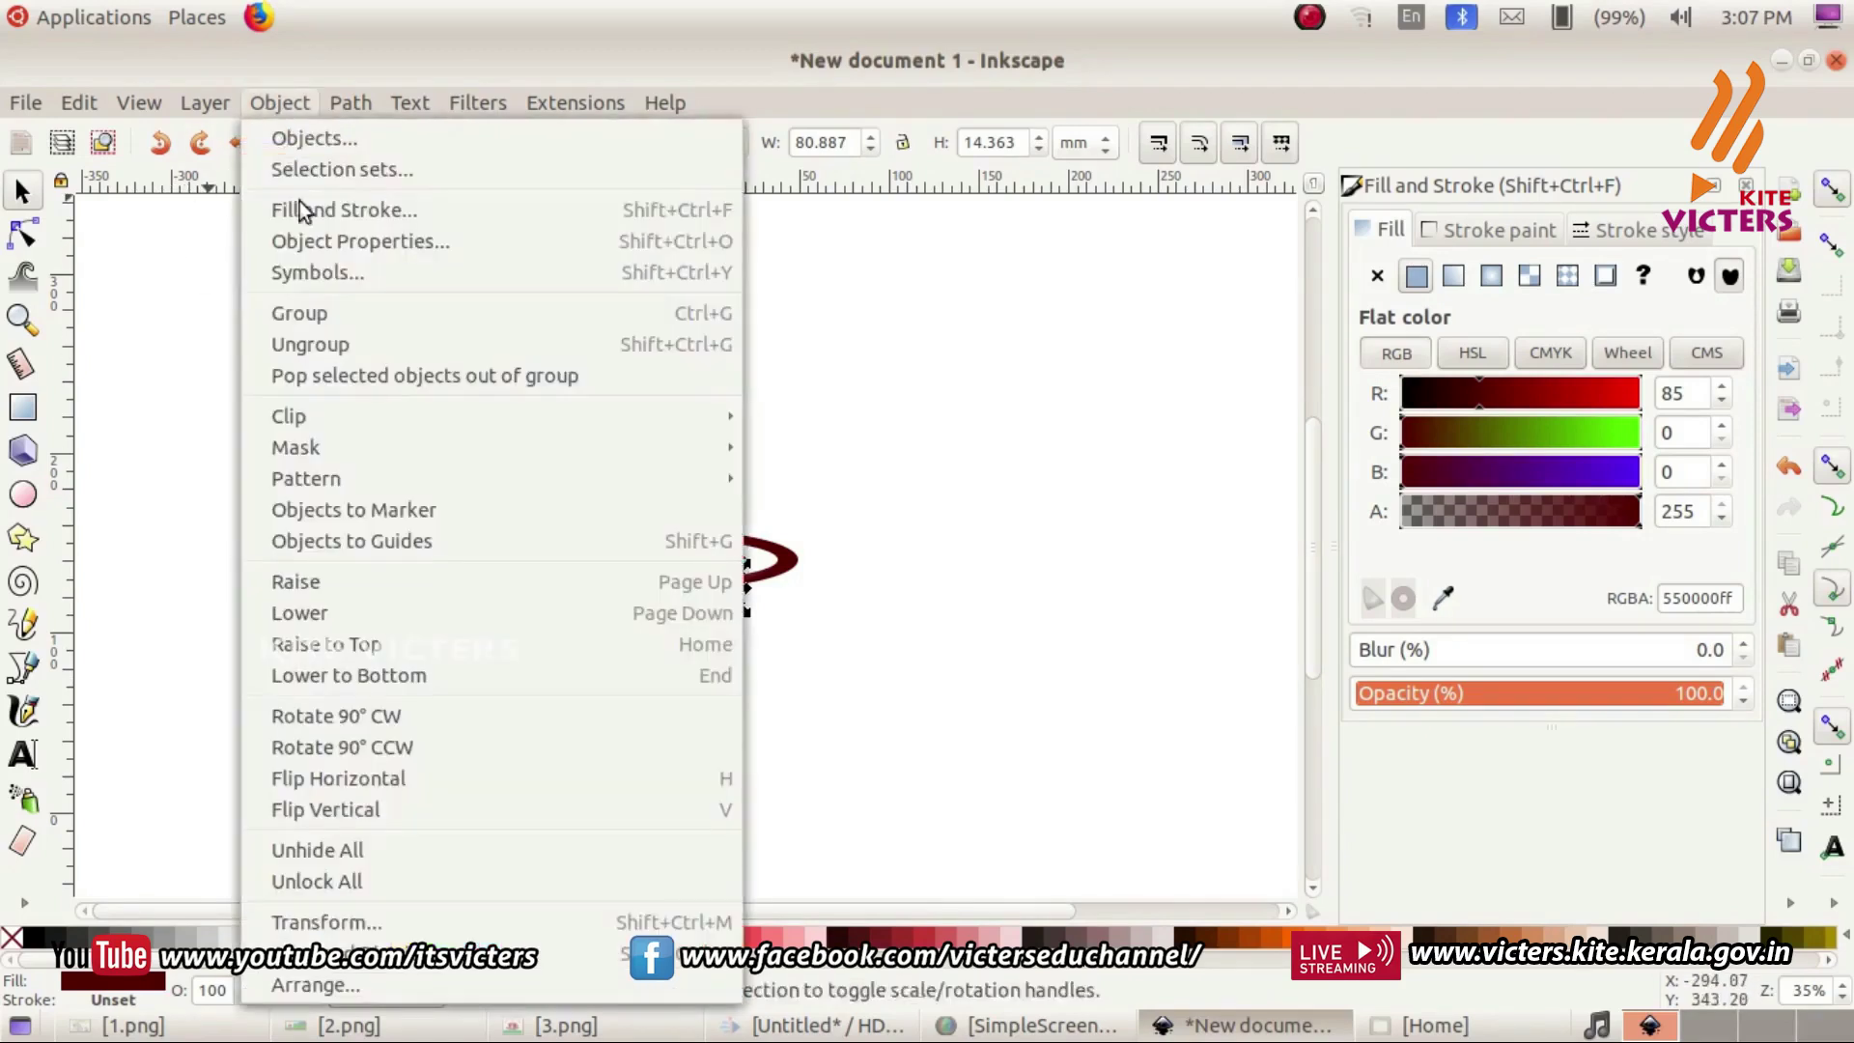
{"action": "left_click", "coordinate": [361, 678]}
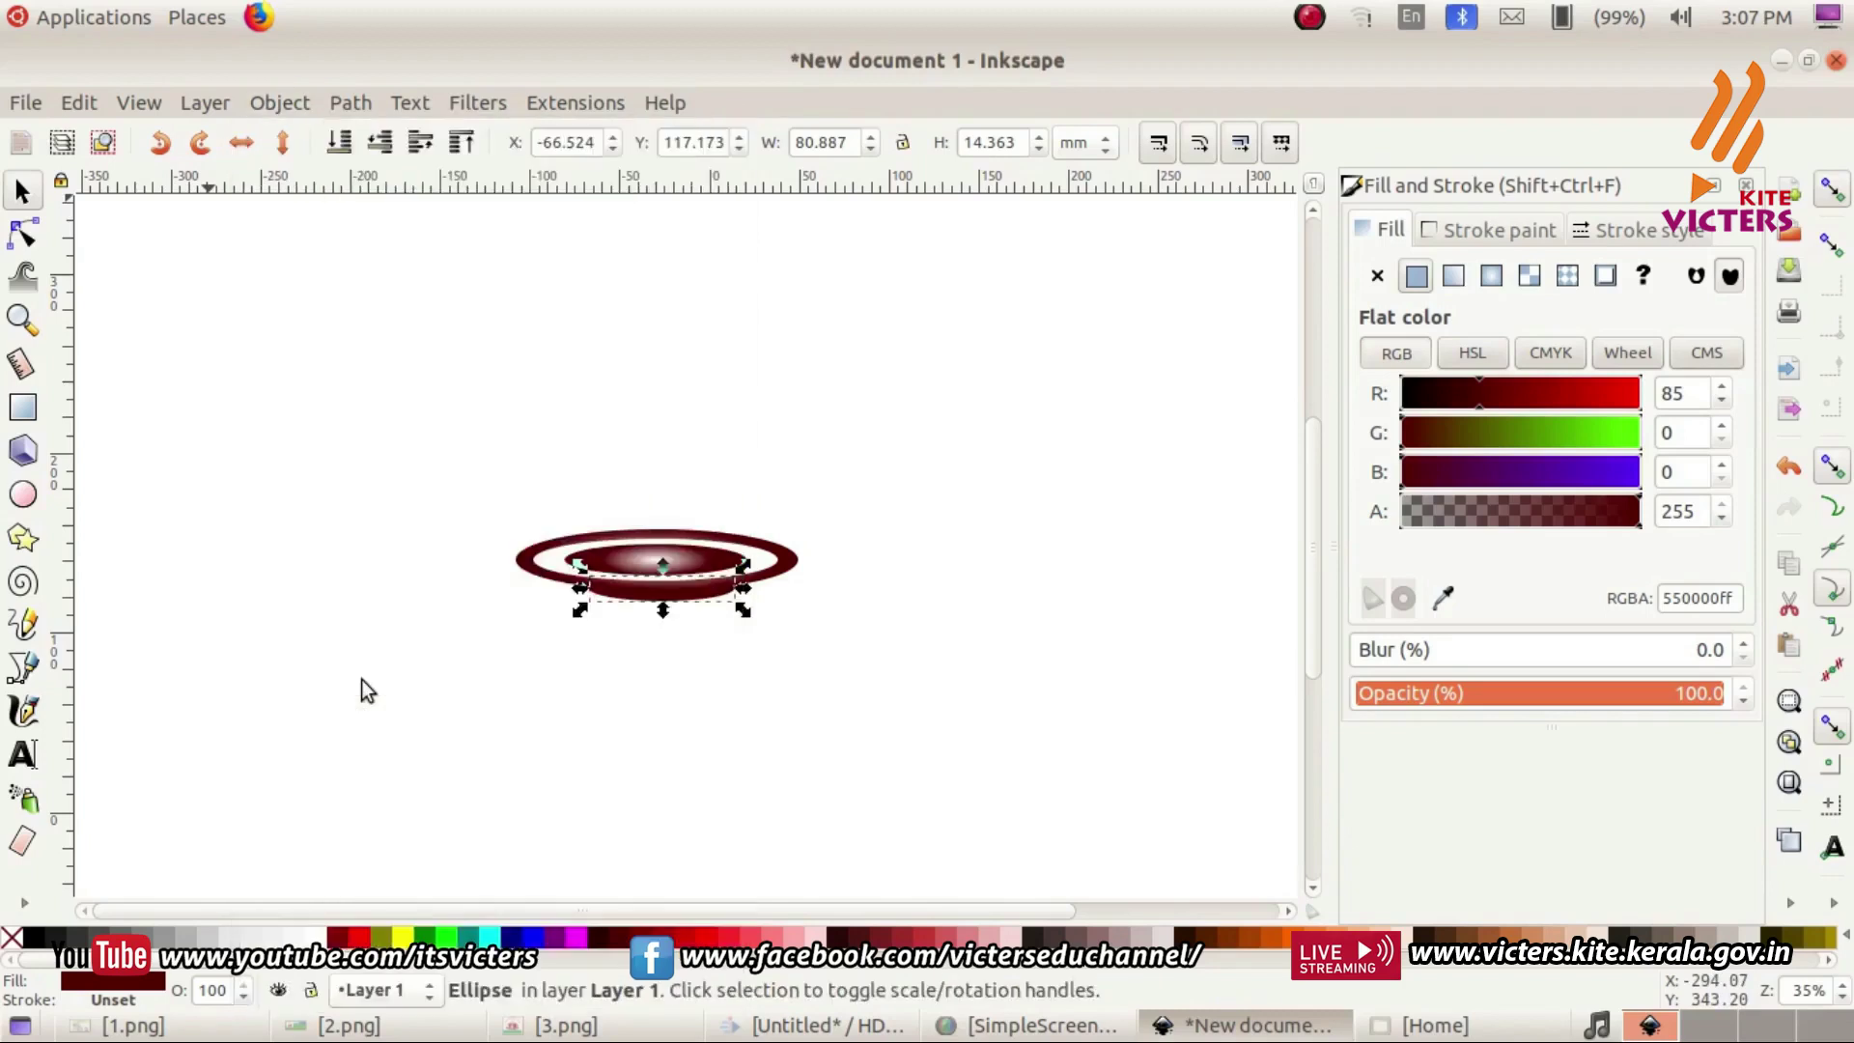
{"action": "left_click", "coordinate": [276, 104]}
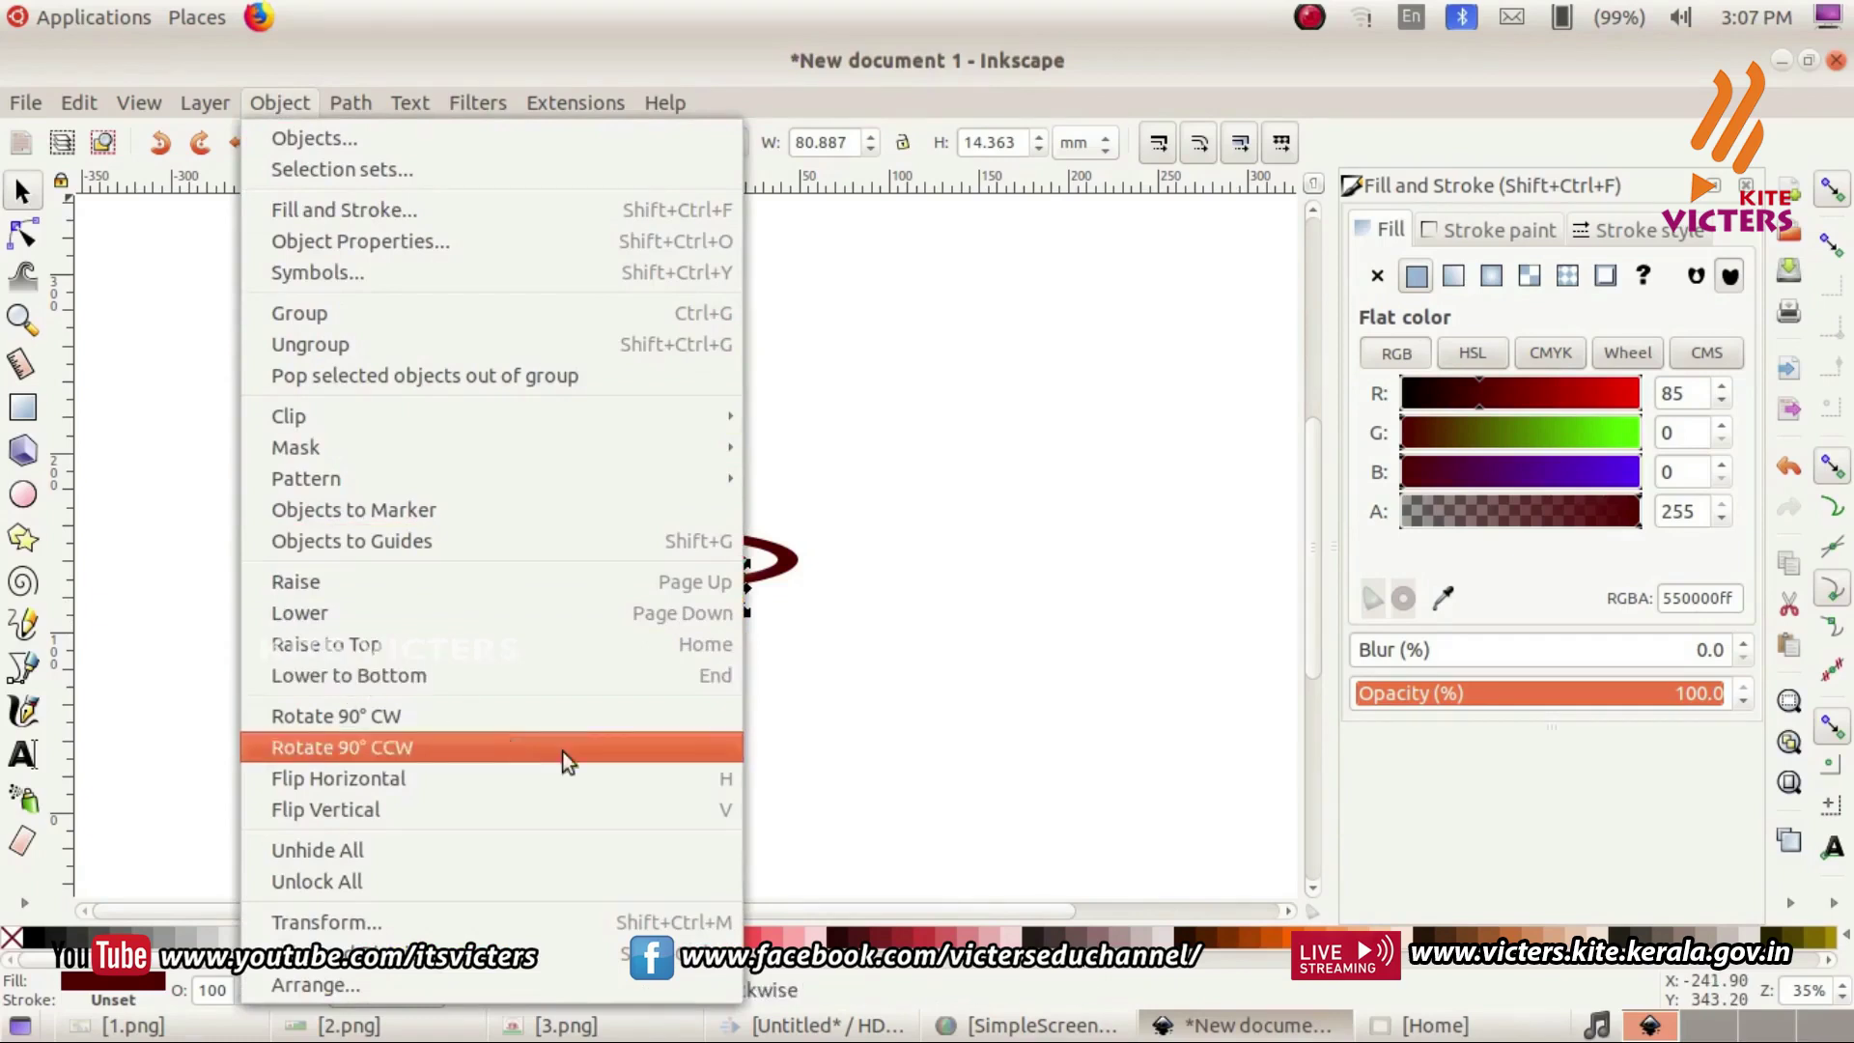
{"action": "left_click", "coordinate": [969, 649]}
Select the saucer group and its base ellipse and group them together.
{"action": "left_click_drag", "start_coordinate": [393, 425], "coordinate": [912, 734]}
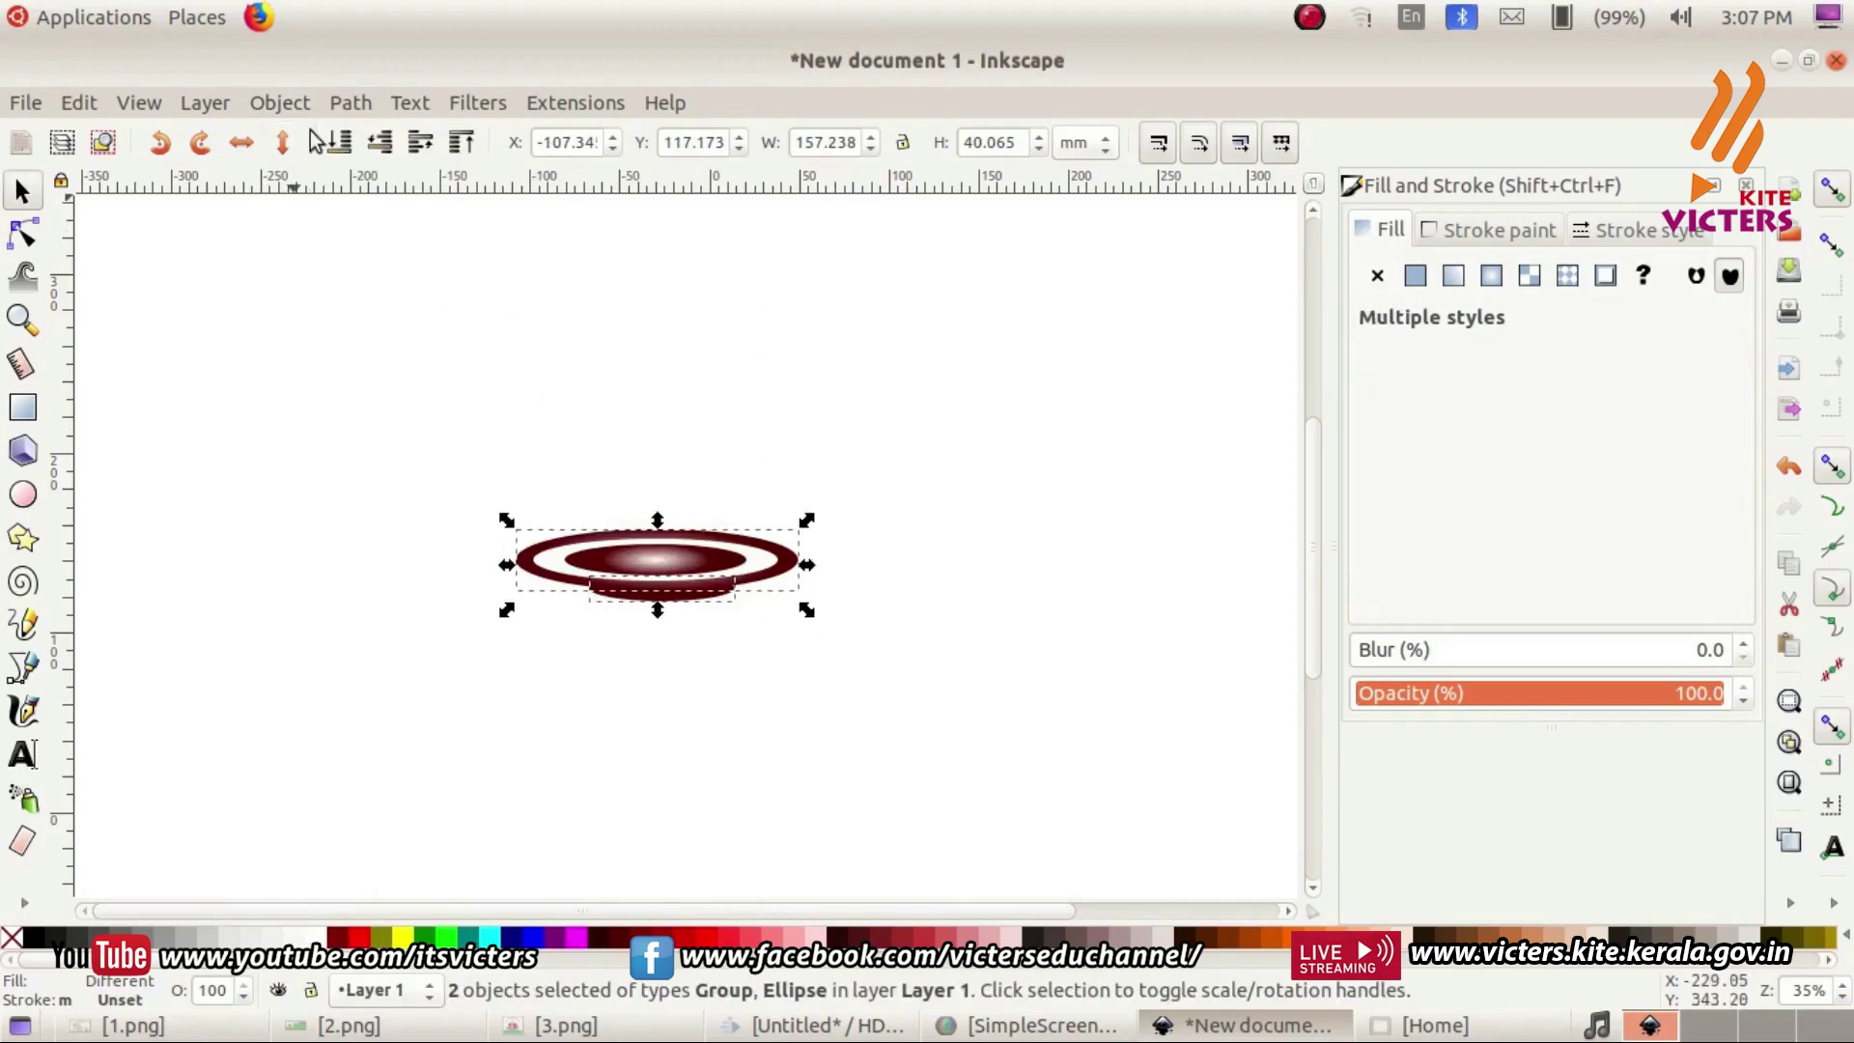
{"action": "left_click", "coordinate": [280, 104]}
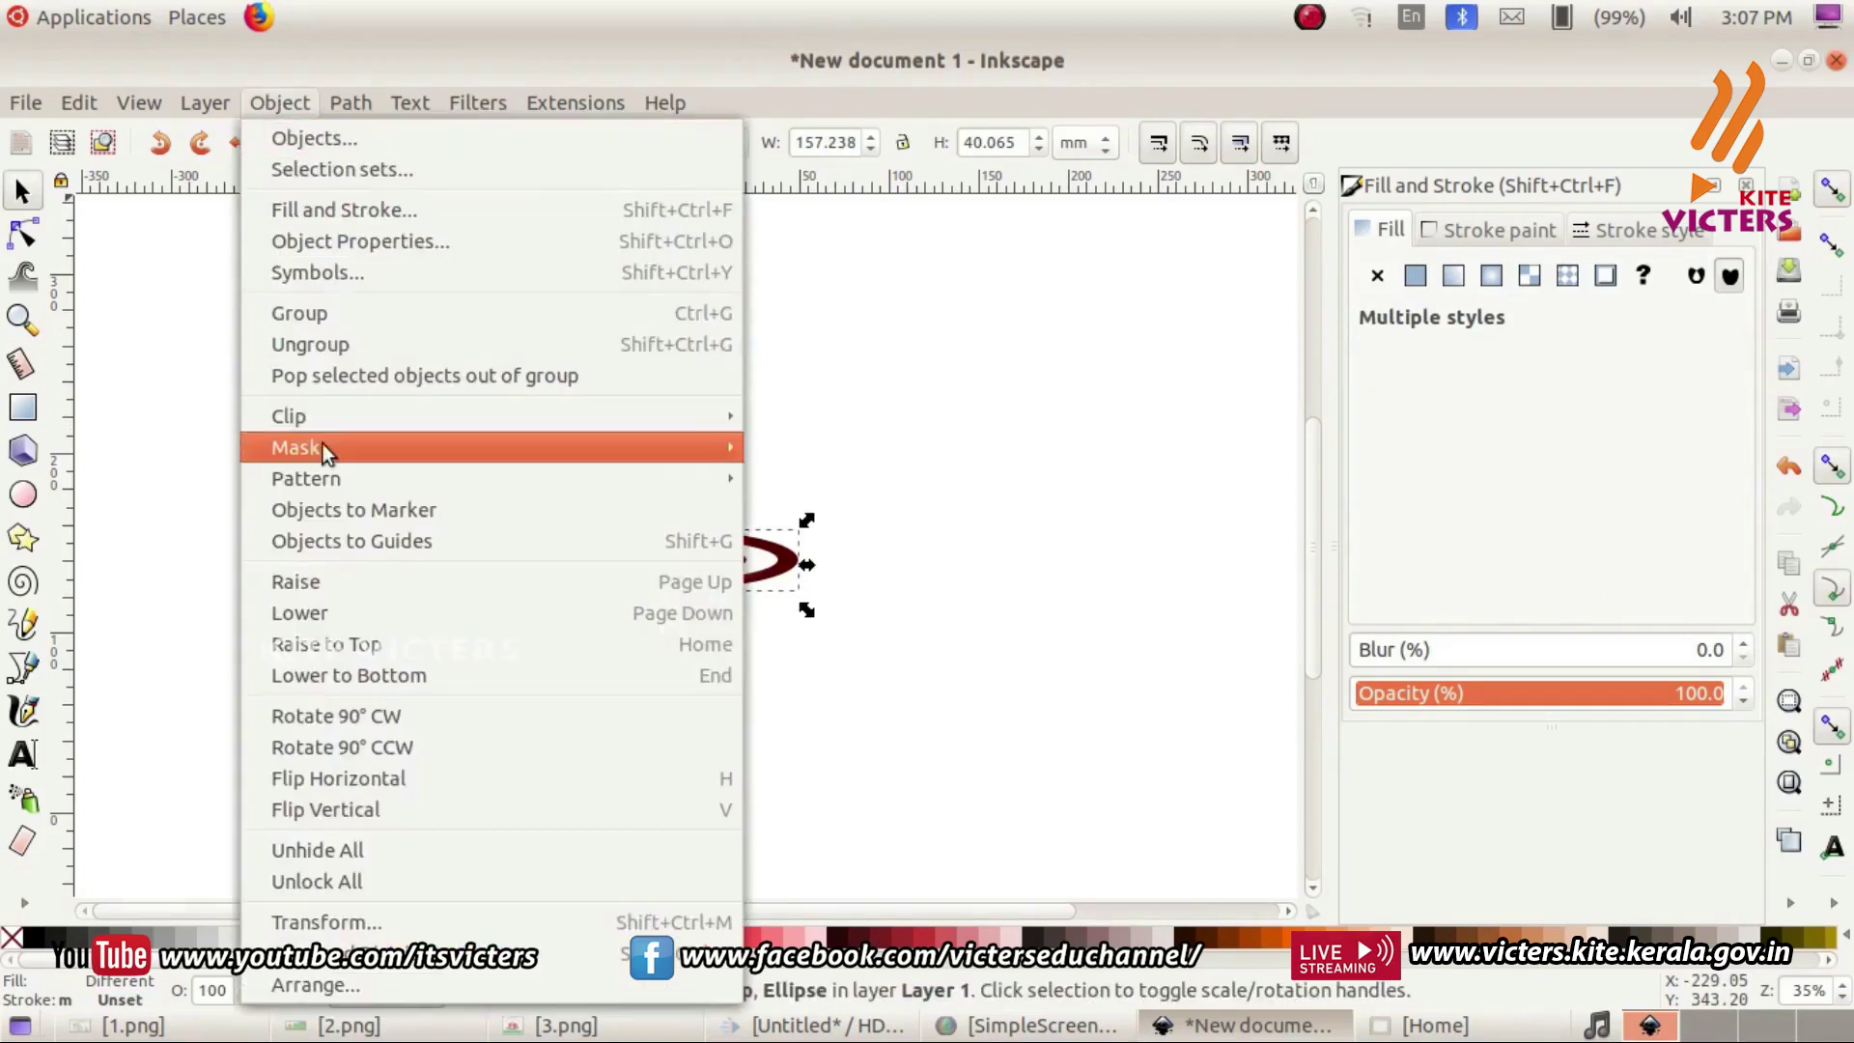
{"action": "left_click", "coordinate": [338, 314]}
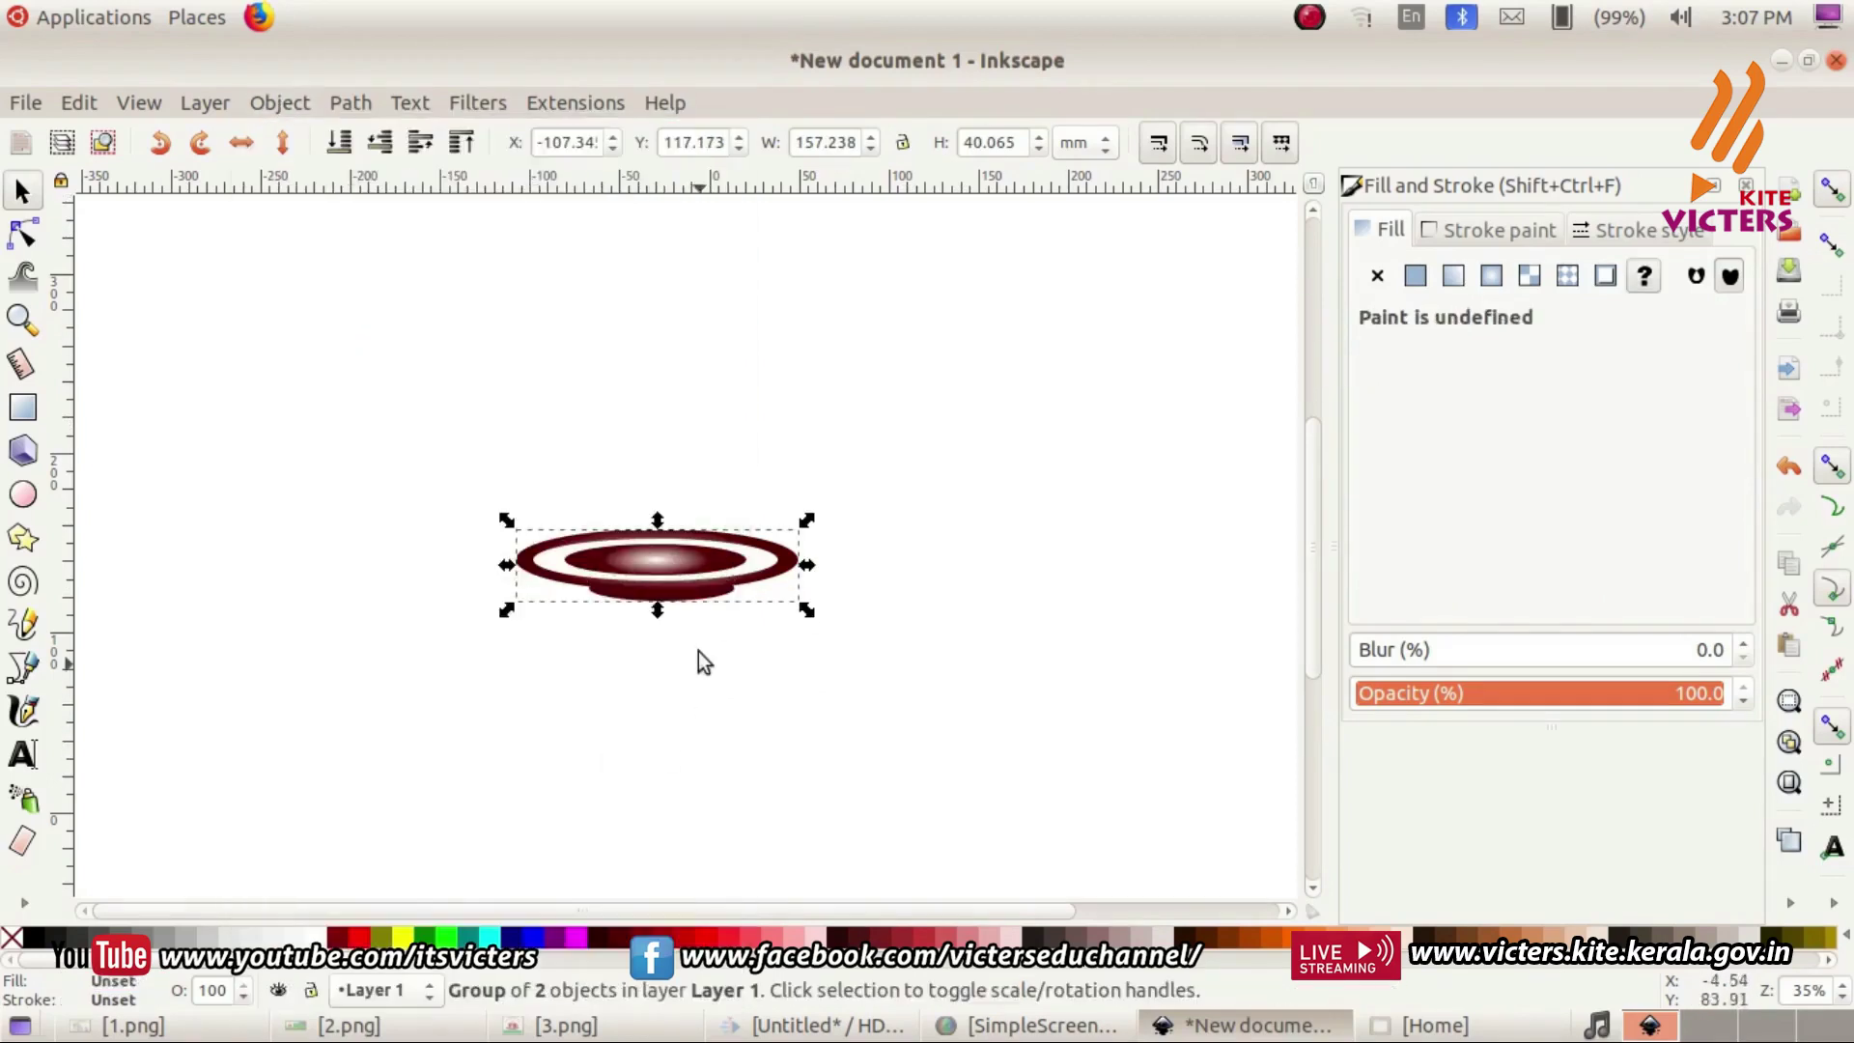
Move the finished saucer out of the way to about X 116.4 mm, Y 24.9 mm, and deselect it.
{"action": "left_click_drag", "start_coordinate": [732, 587], "coordinate": [1073, 715]}
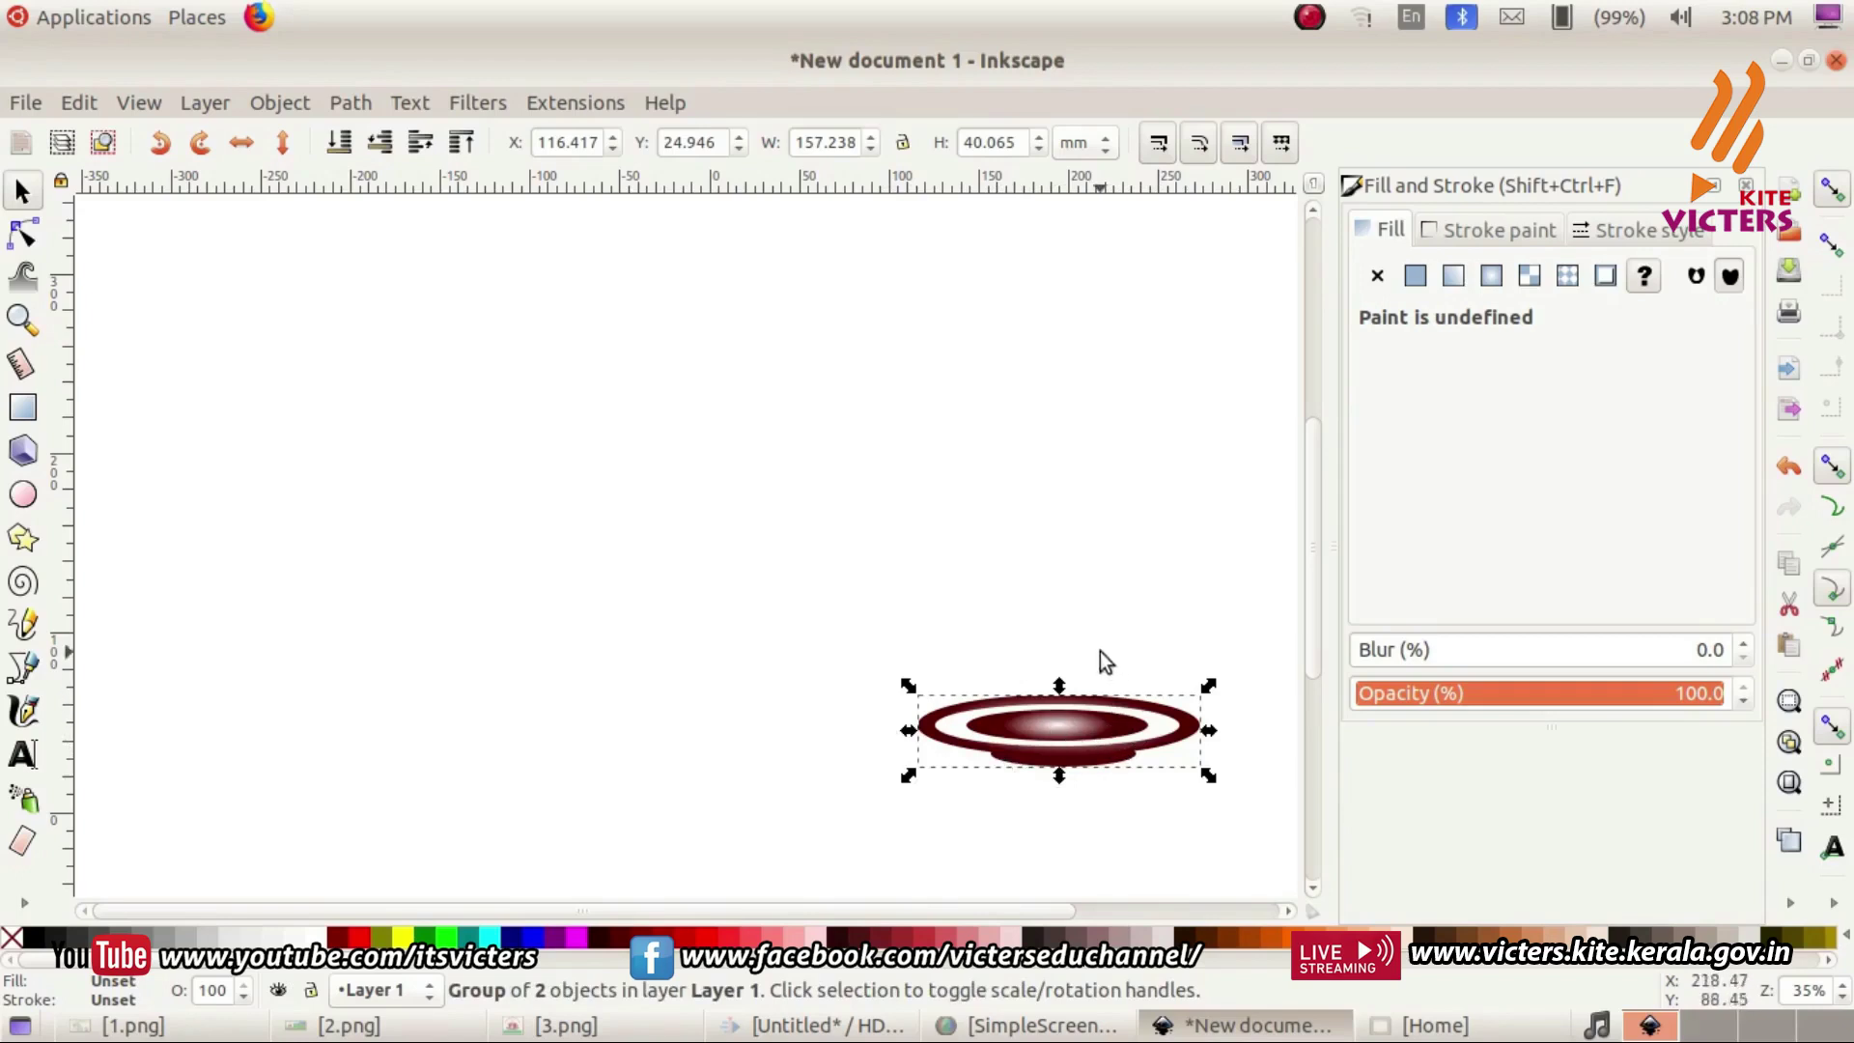
{"action": "left_click", "coordinate": [1079, 788]}
Draw an upright ellipse about 62.7 × 121.7 mm for the cup body and fill it with a radial gradient from white centre to dark red edge.
{"action": "left_click", "coordinate": [23, 494]}
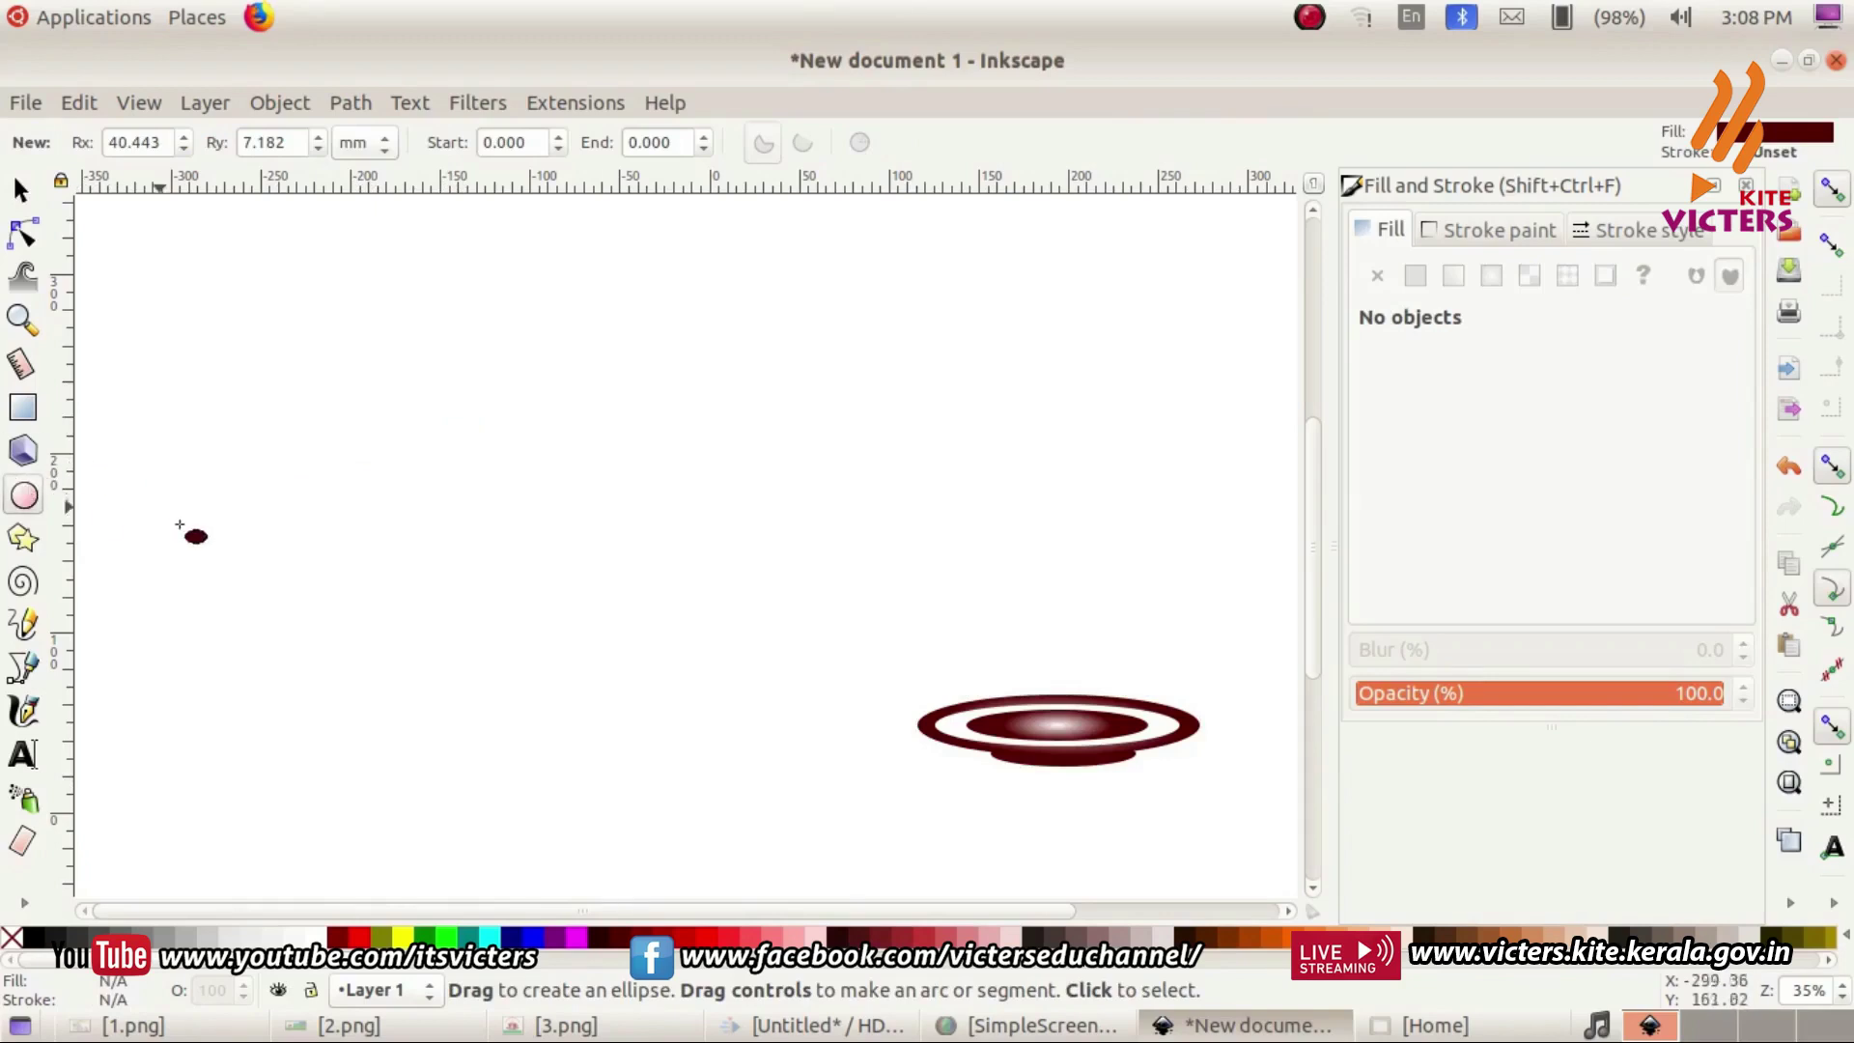
{"action": "left_click_drag", "start_coordinate": [353, 414], "coordinate": [467, 632]}
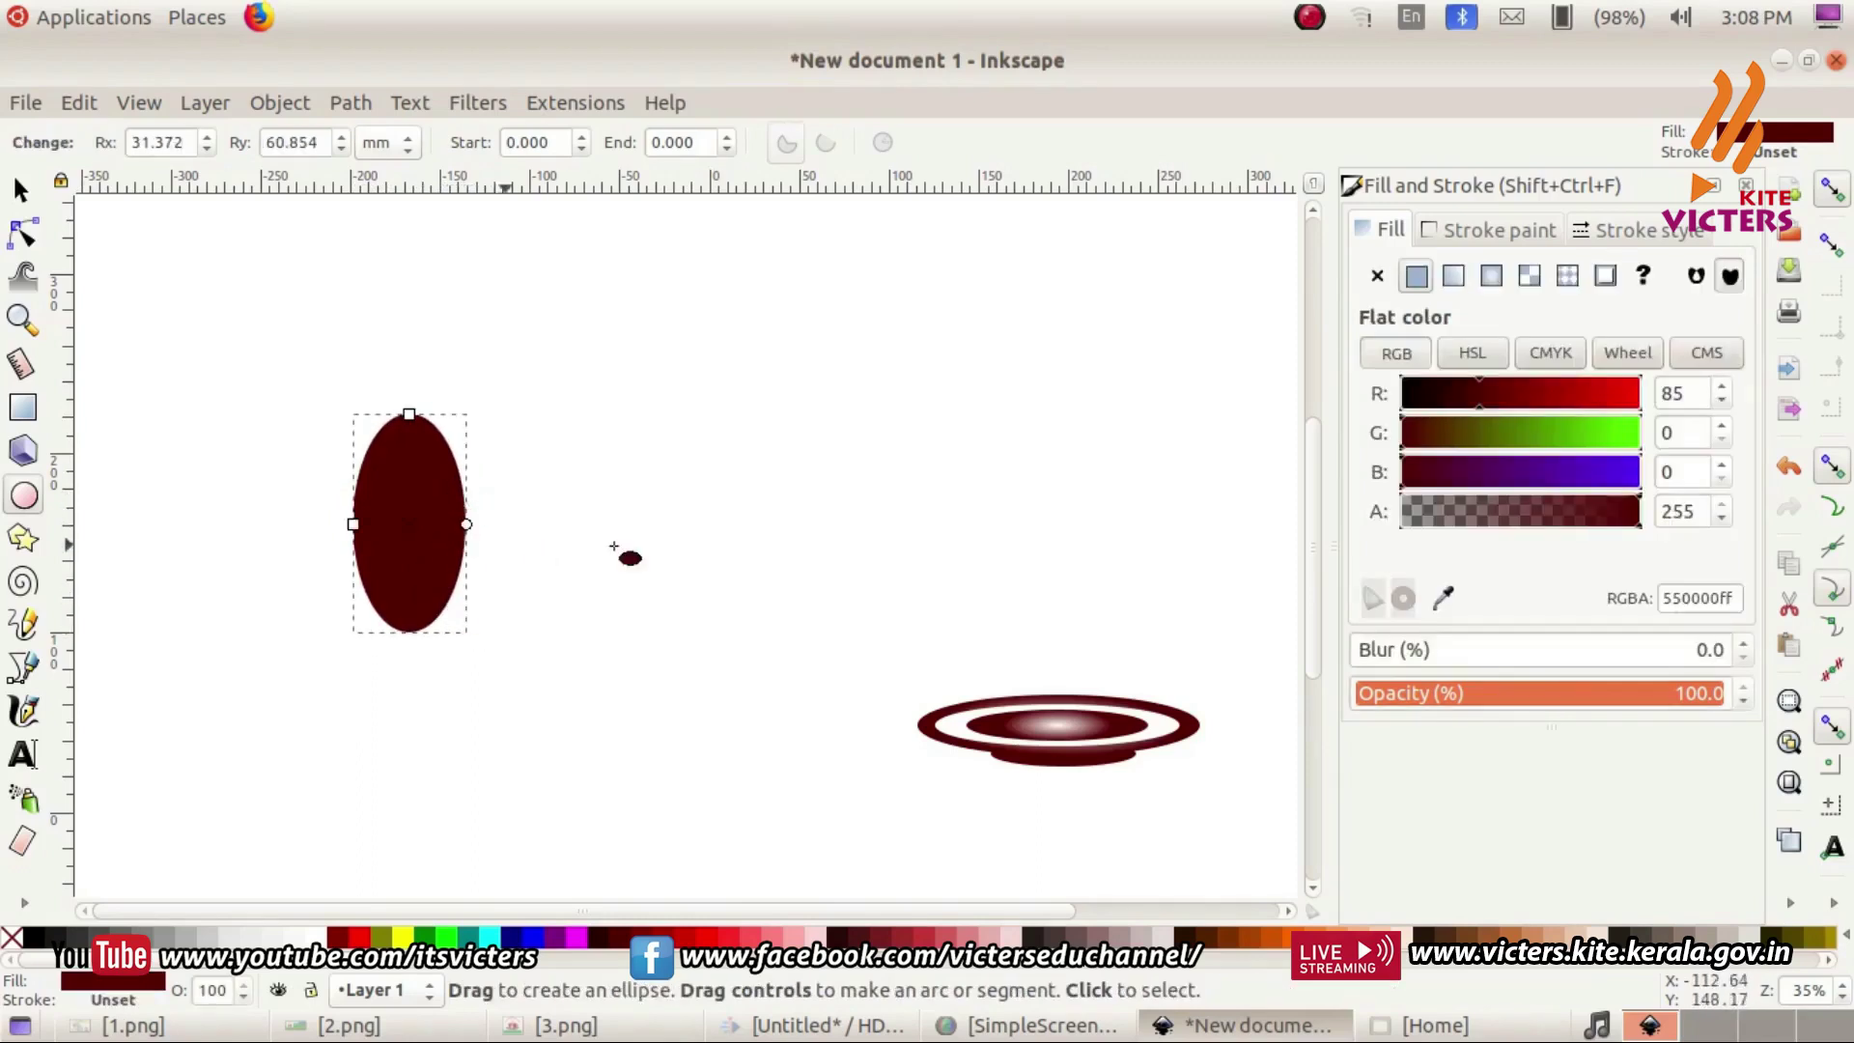
{"action": "left_click", "coordinate": [1492, 280]}
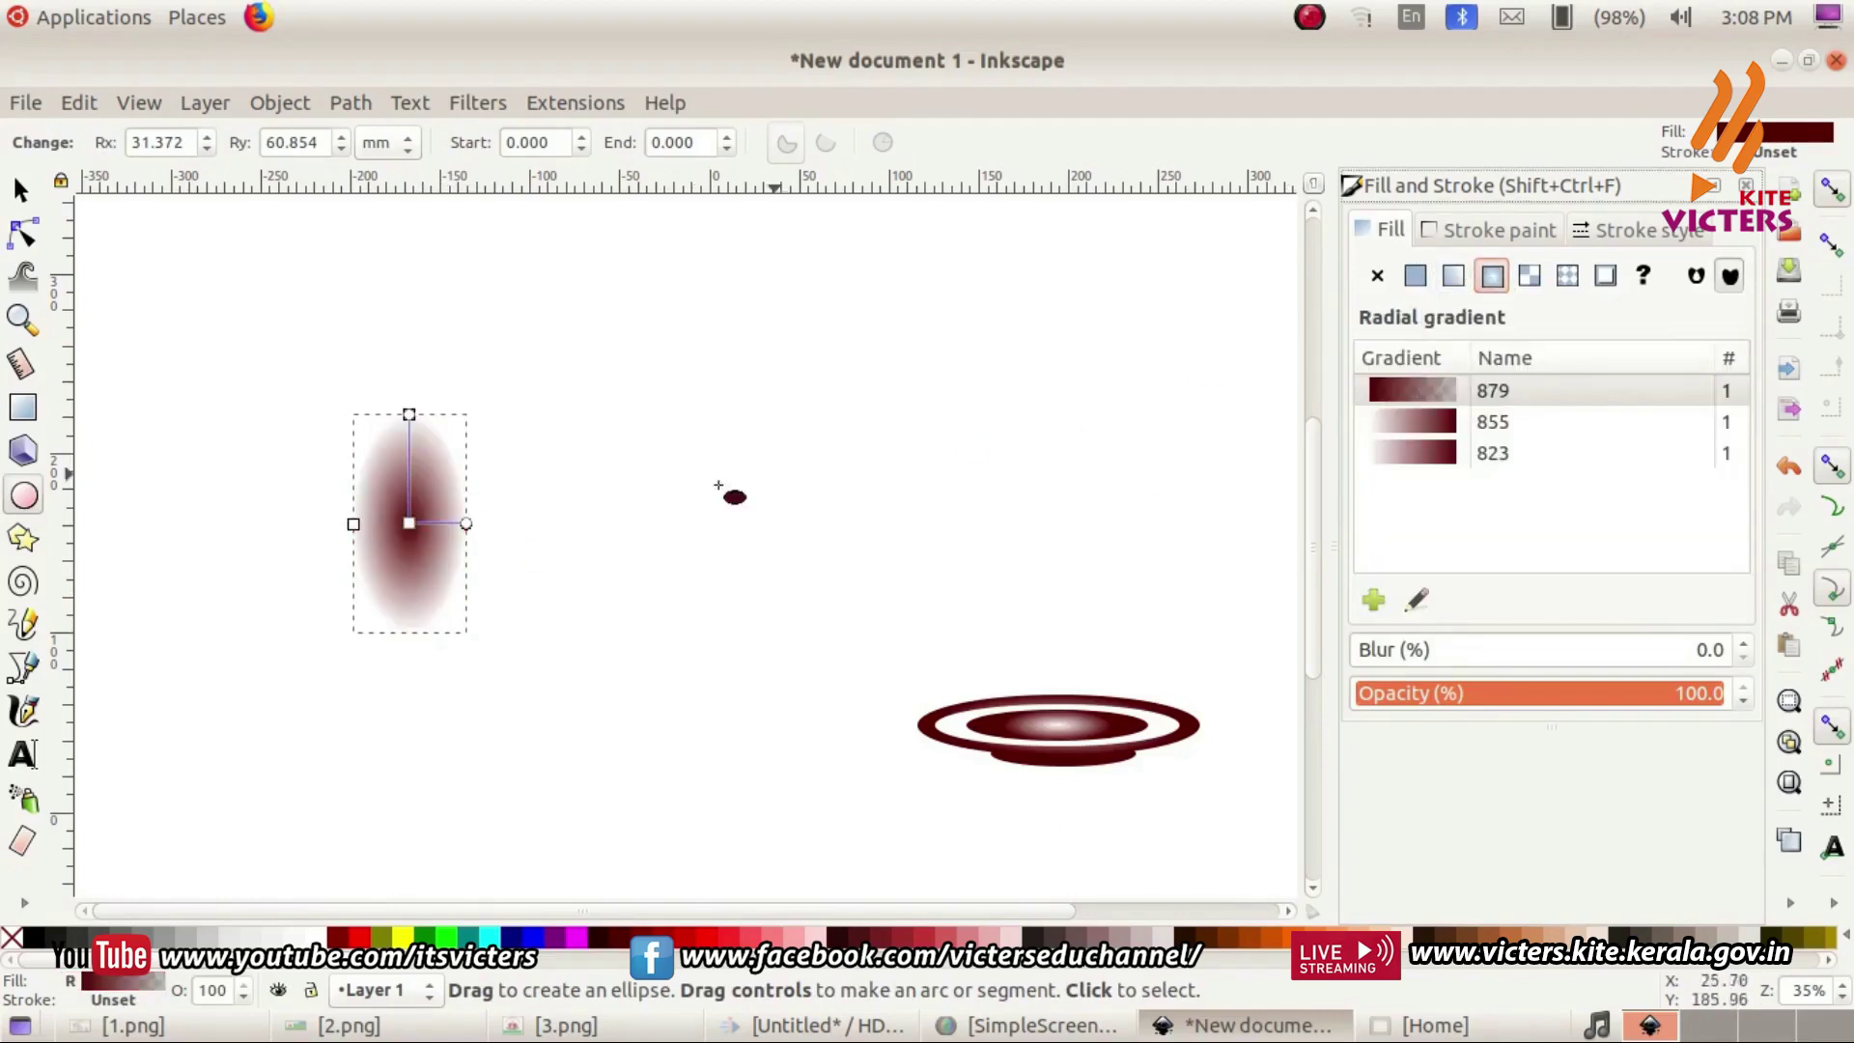
{"action": "left_click", "coordinate": [409, 524]}
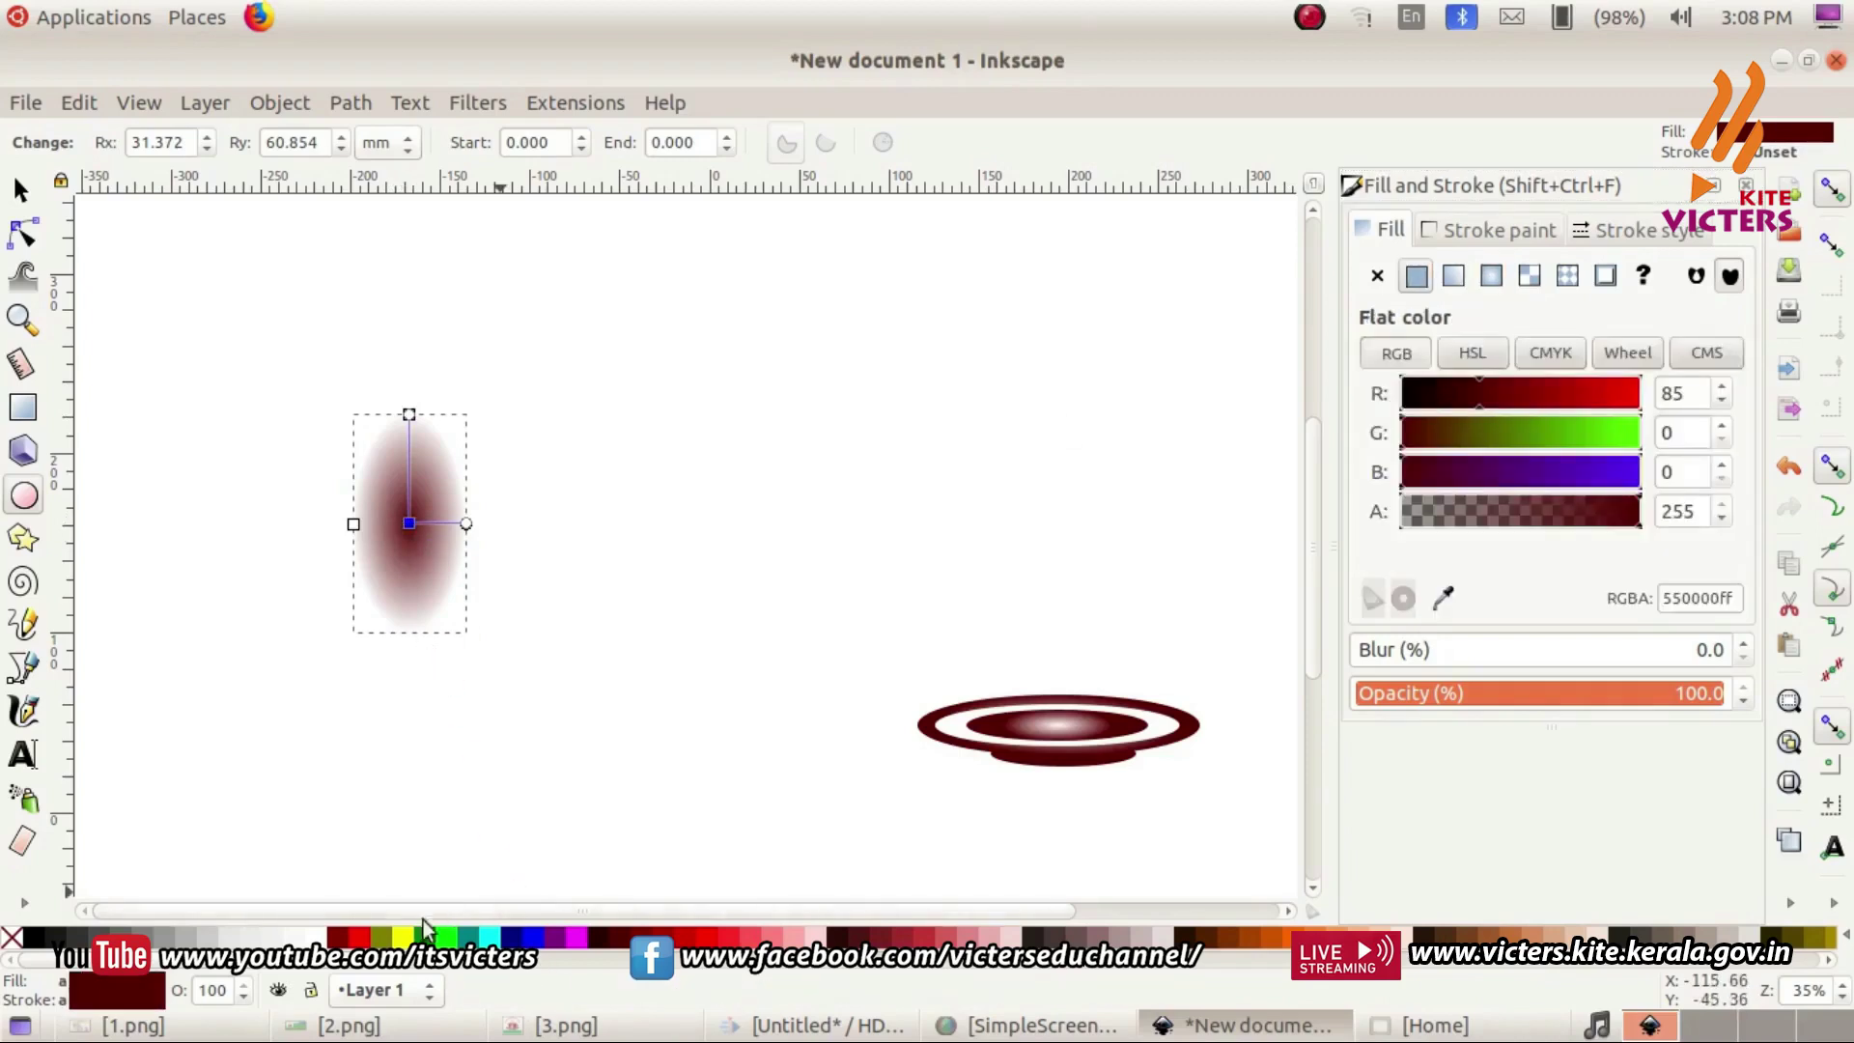
{"action": "left_click", "coordinate": [314, 939]}
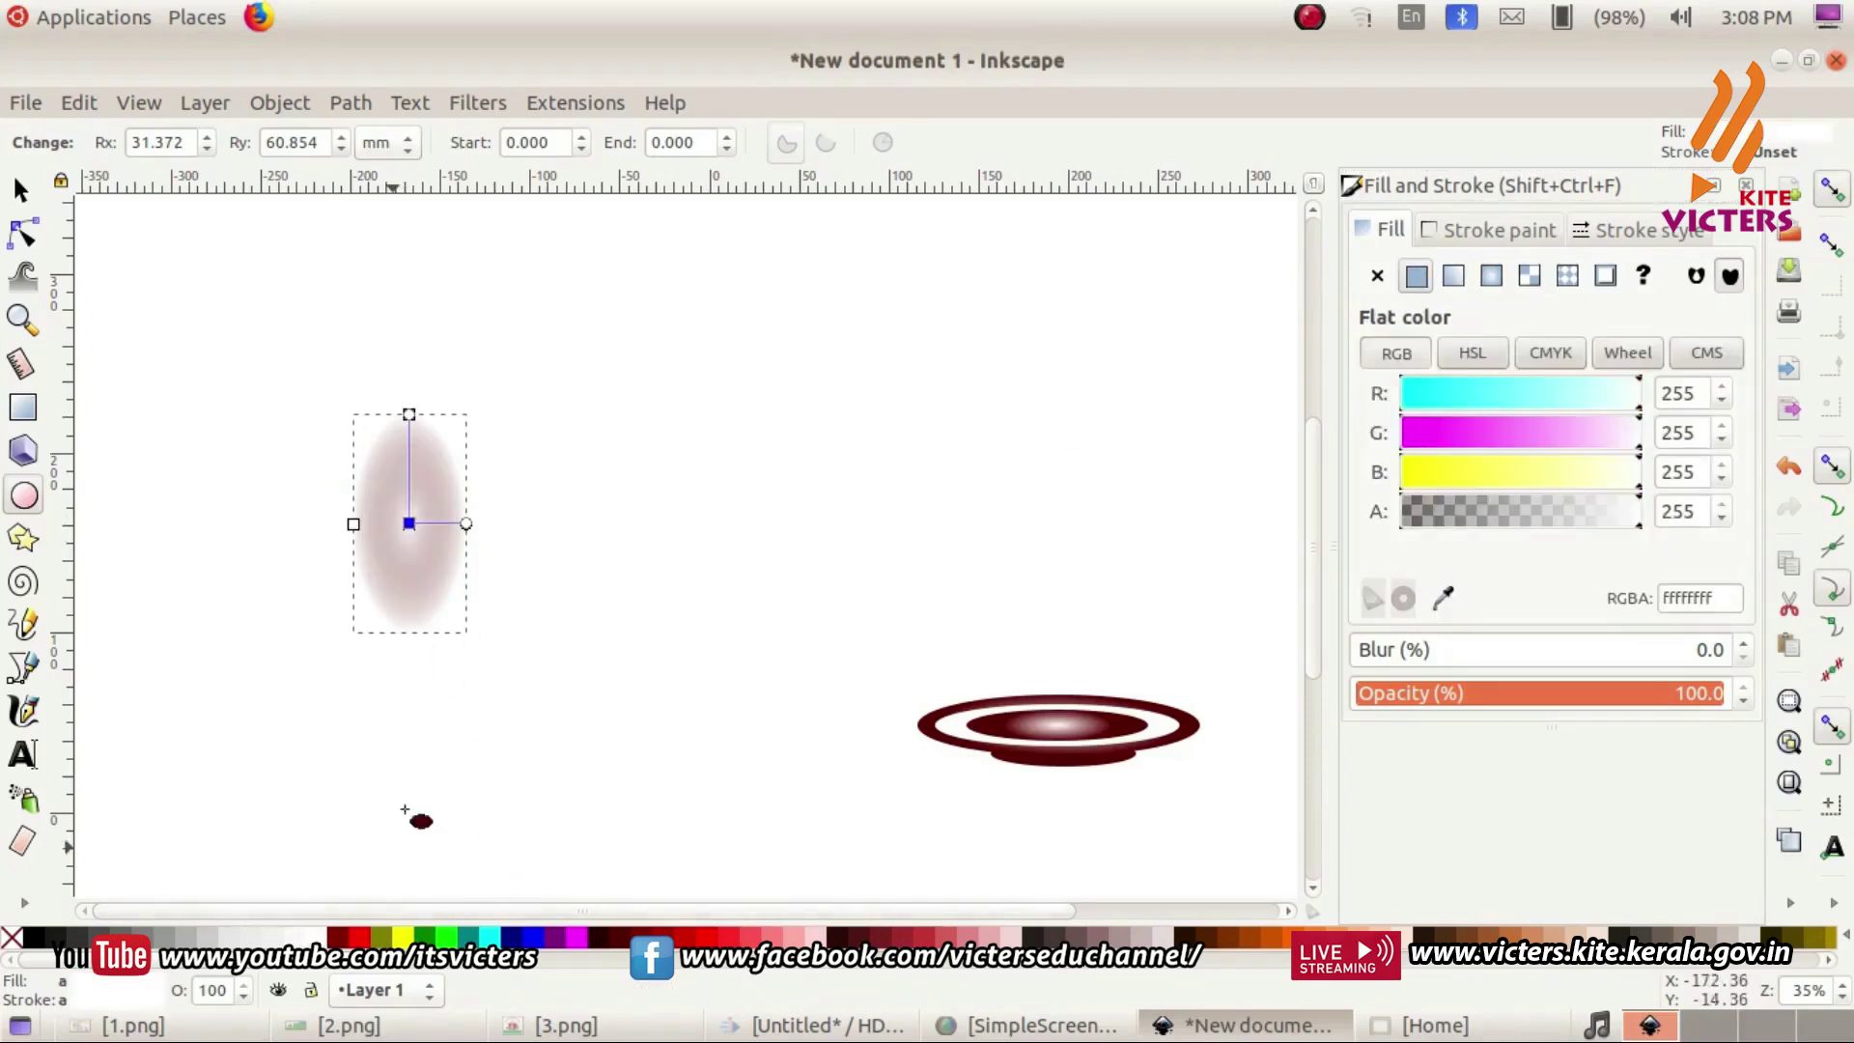
{"action": "left_click", "coordinate": [467, 525]}
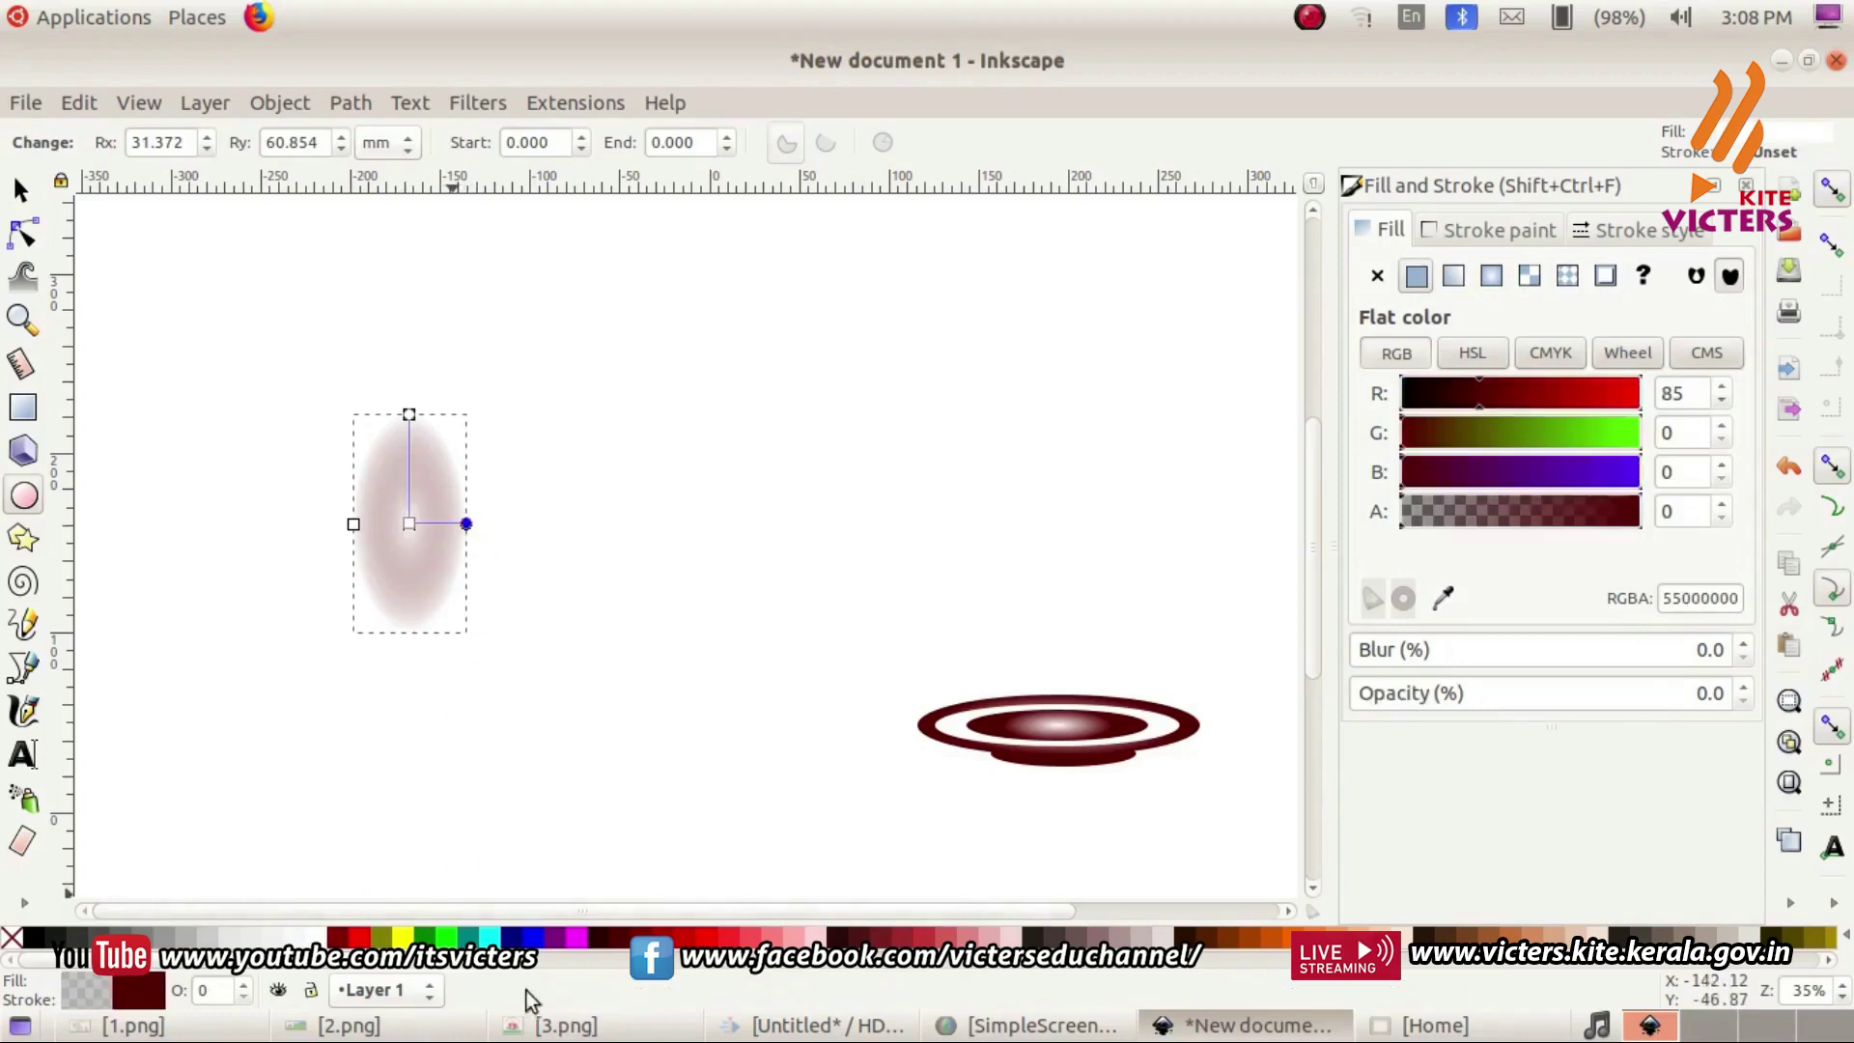
{"action": "left_click", "coordinate": [622, 942]}
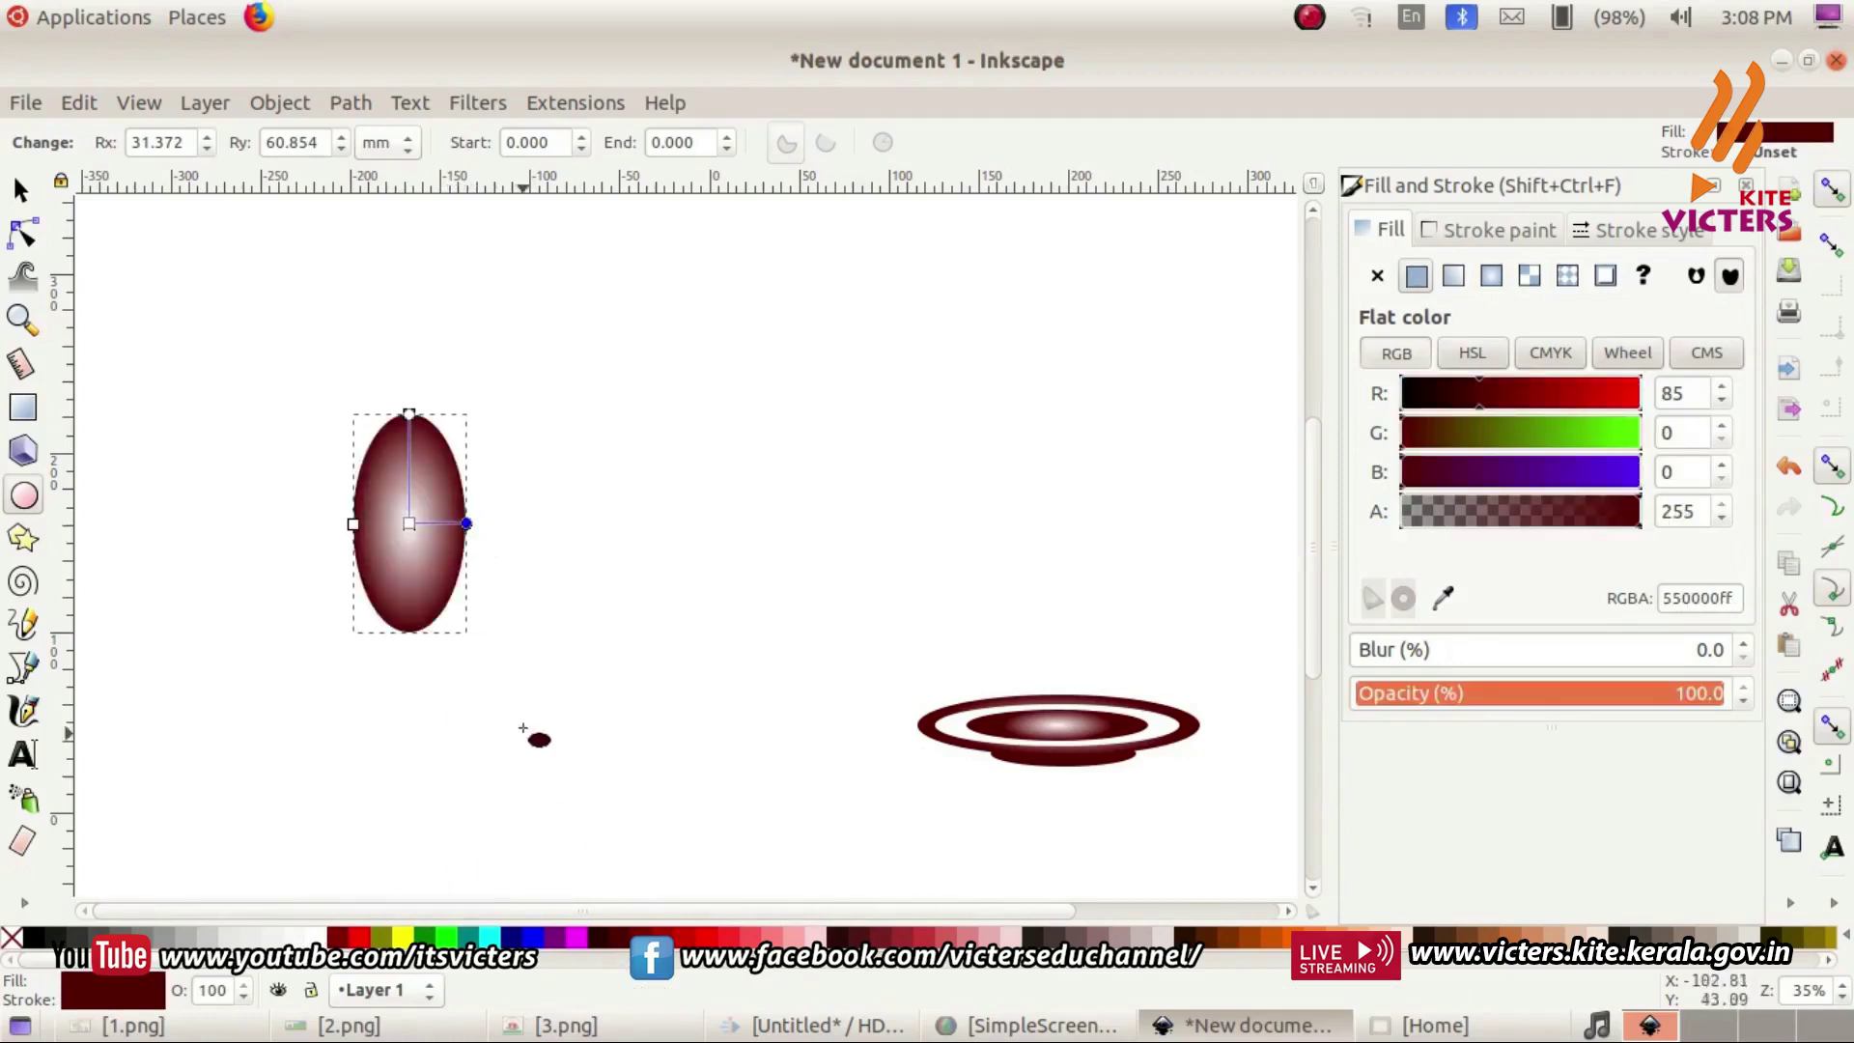
{"action": "mouse_move", "coordinate": [409, 416]}
{"action": "left_mouse_down"}
{"action": "mouse_move", "coordinate": [407, 440]}
{"action": "mouse_move", "coordinate": [408, 423]}
{"action": "left_mouse_up"}
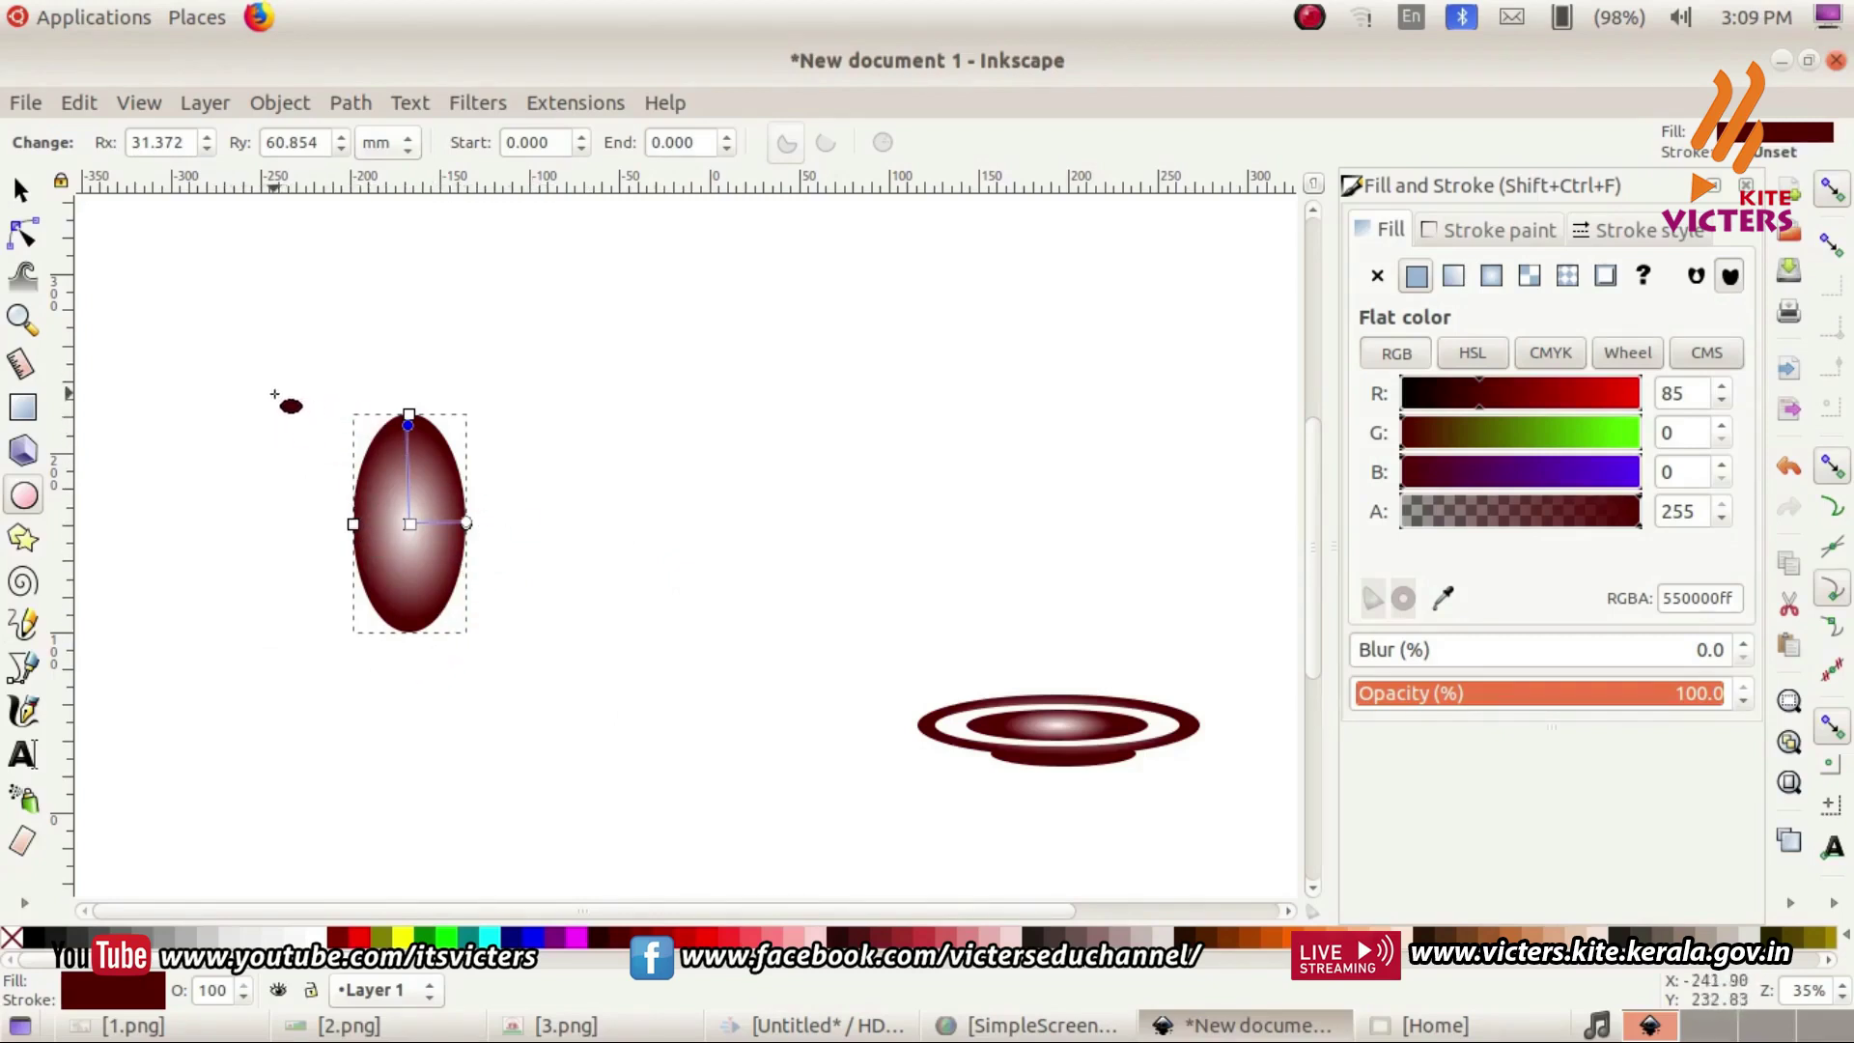
Draw a wide ellipse about 158.8 × 85.4 mm over the upright ellipse's upper part and subtract it with Difference.
{"action": "left_click_drag", "start_coordinate": [271, 392], "coordinate": [555, 545]}
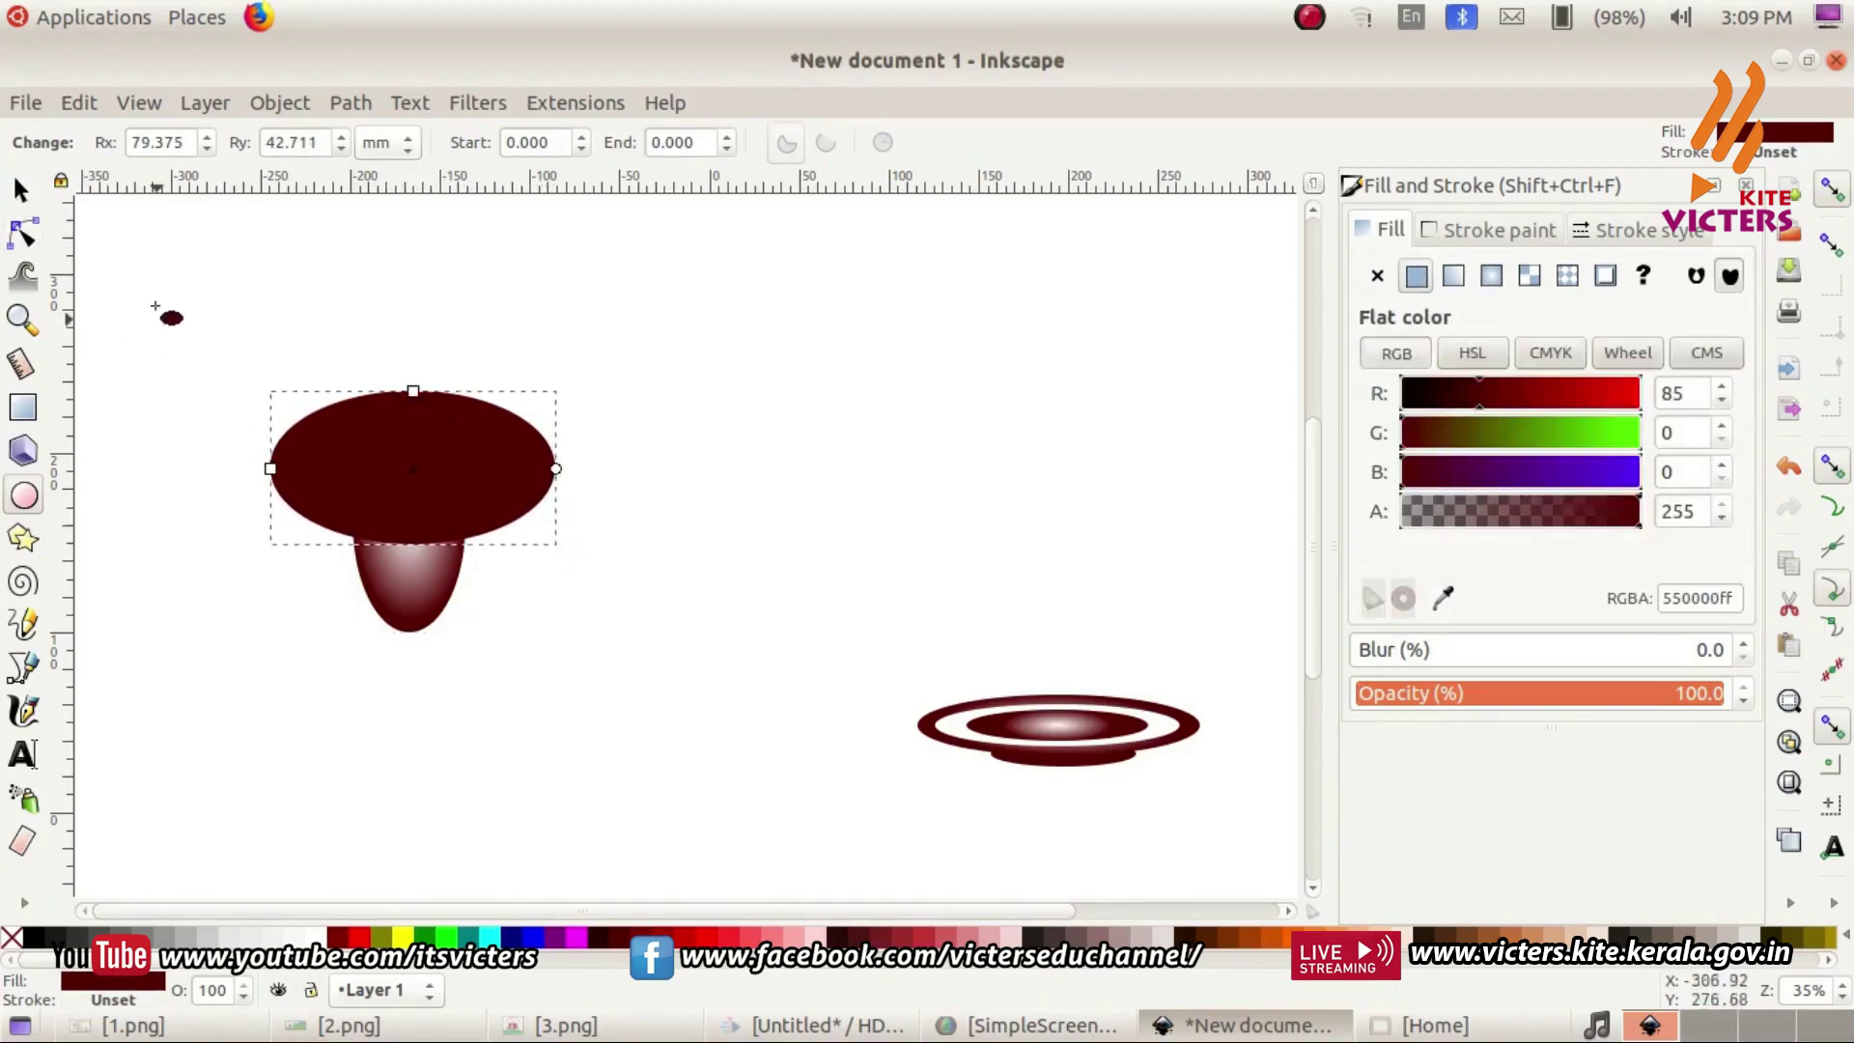
{"action": "left_click", "coordinate": [19, 191]}
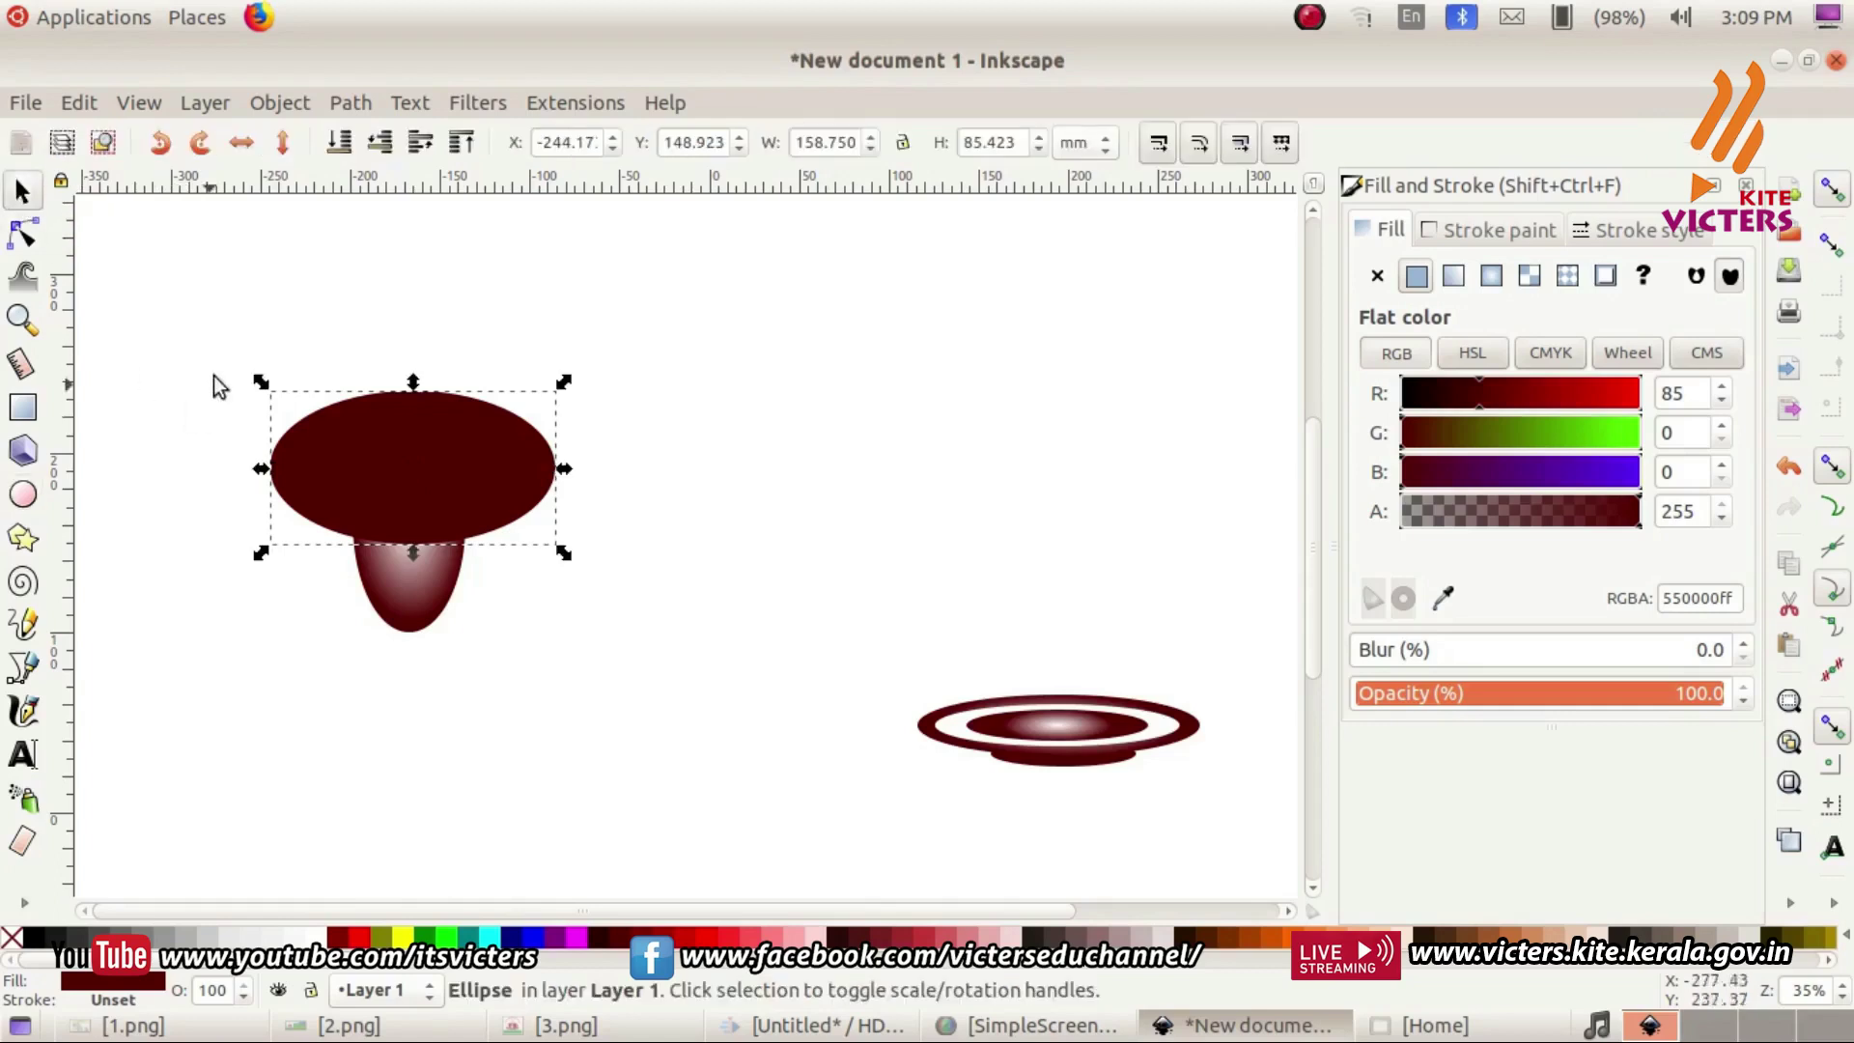
{"action": "left_click_drag", "start_coordinate": [180, 297], "coordinate": [641, 739]}
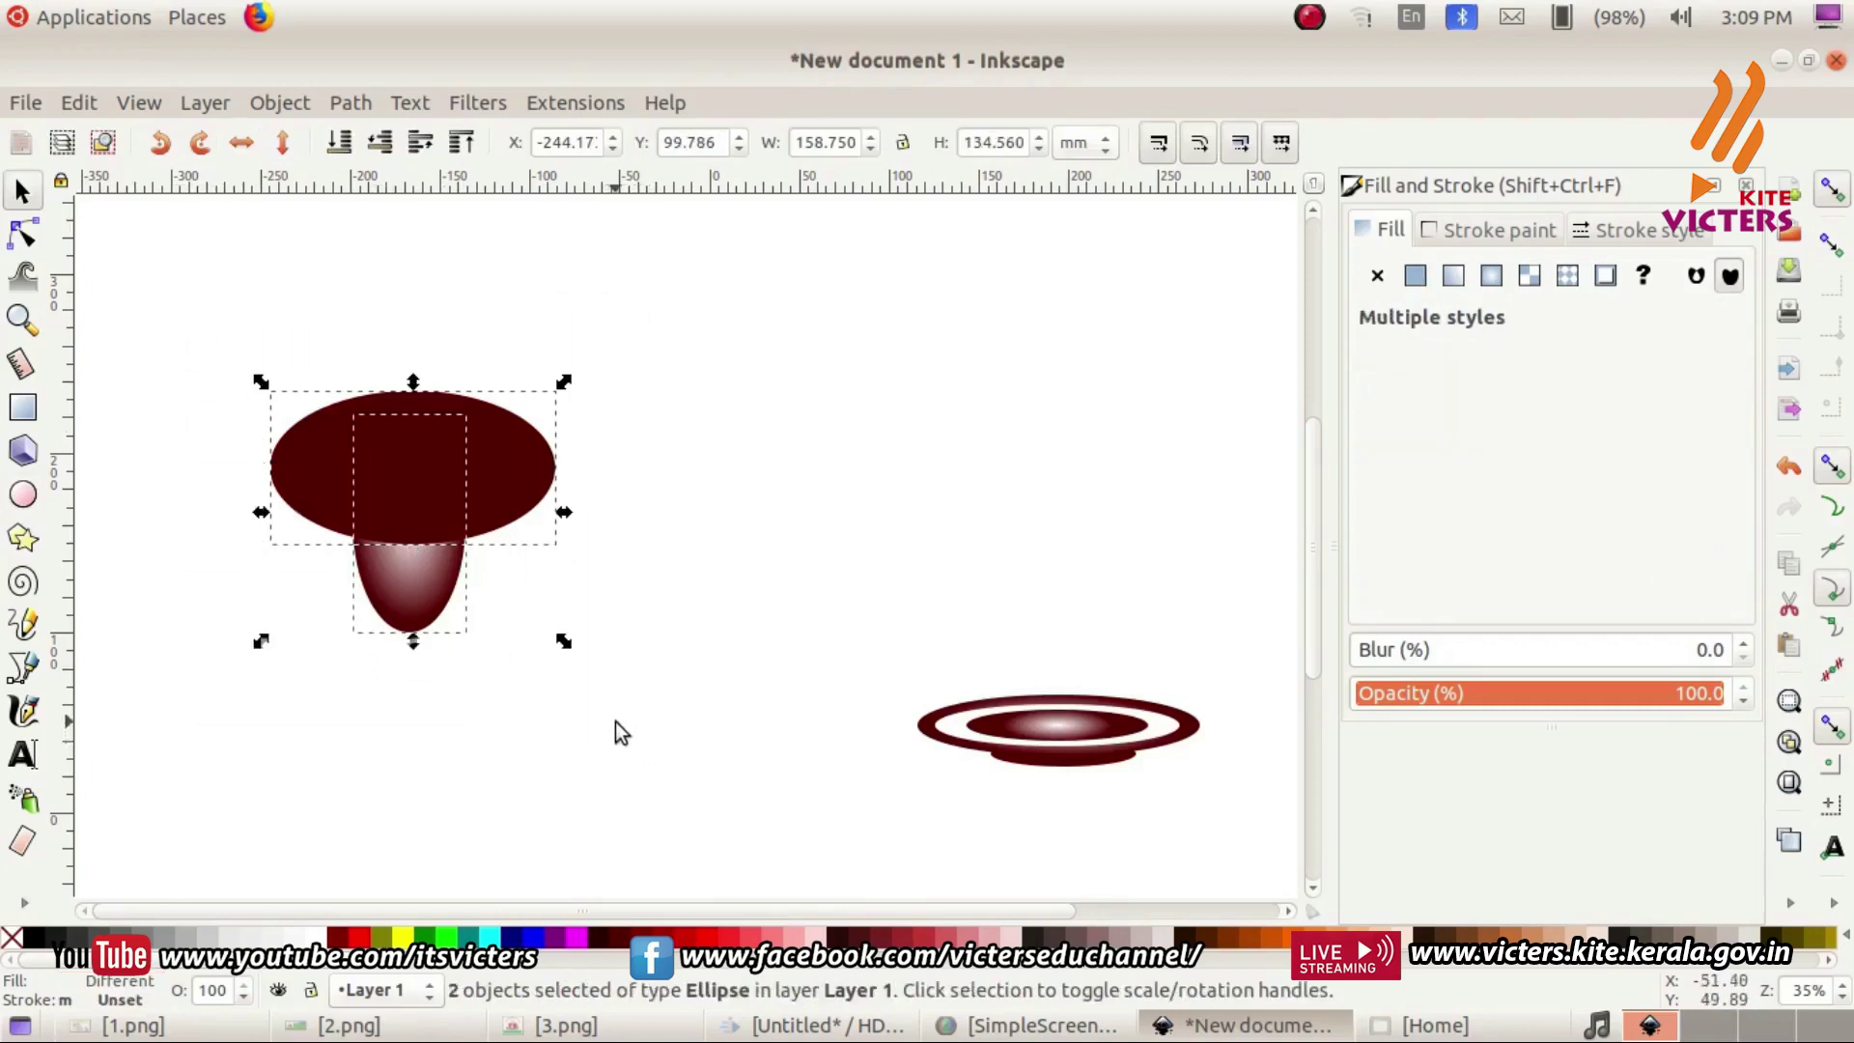
{"action": "left_click", "coordinate": [348, 103]}
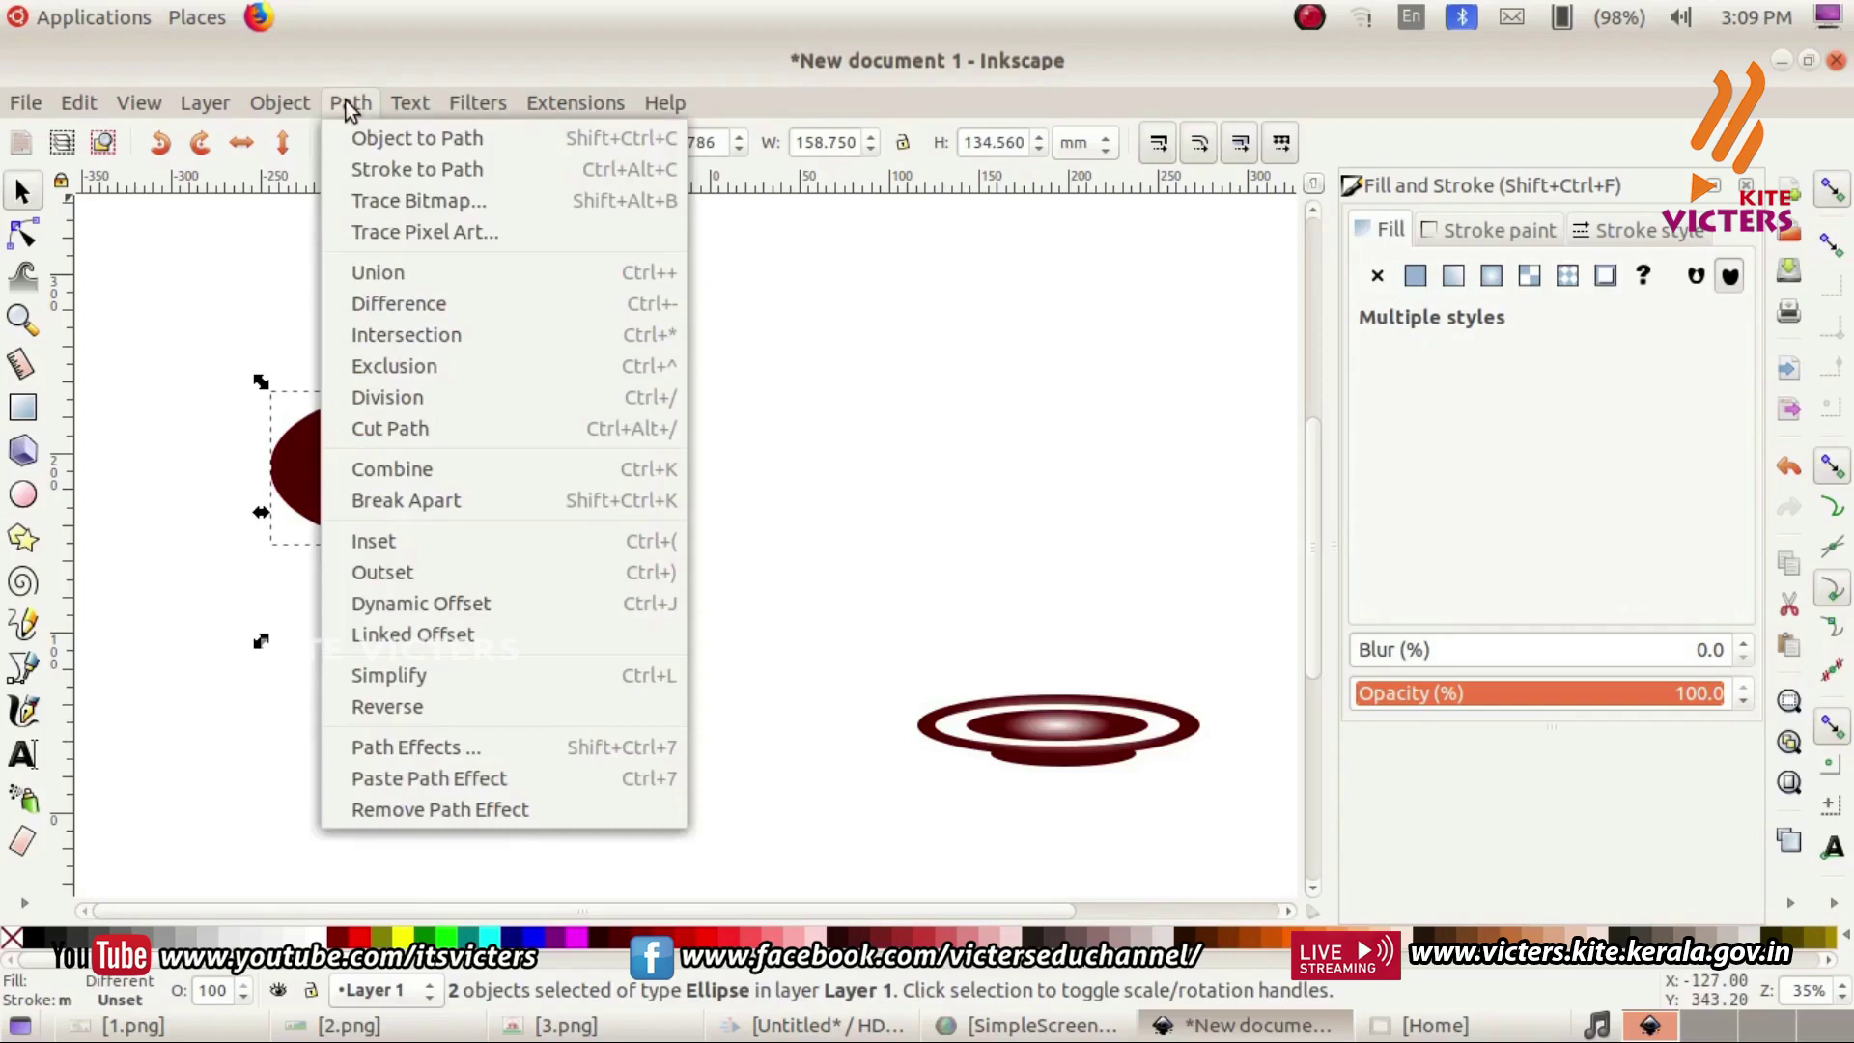
{"action": "left_click", "coordinate": [390, 305]}
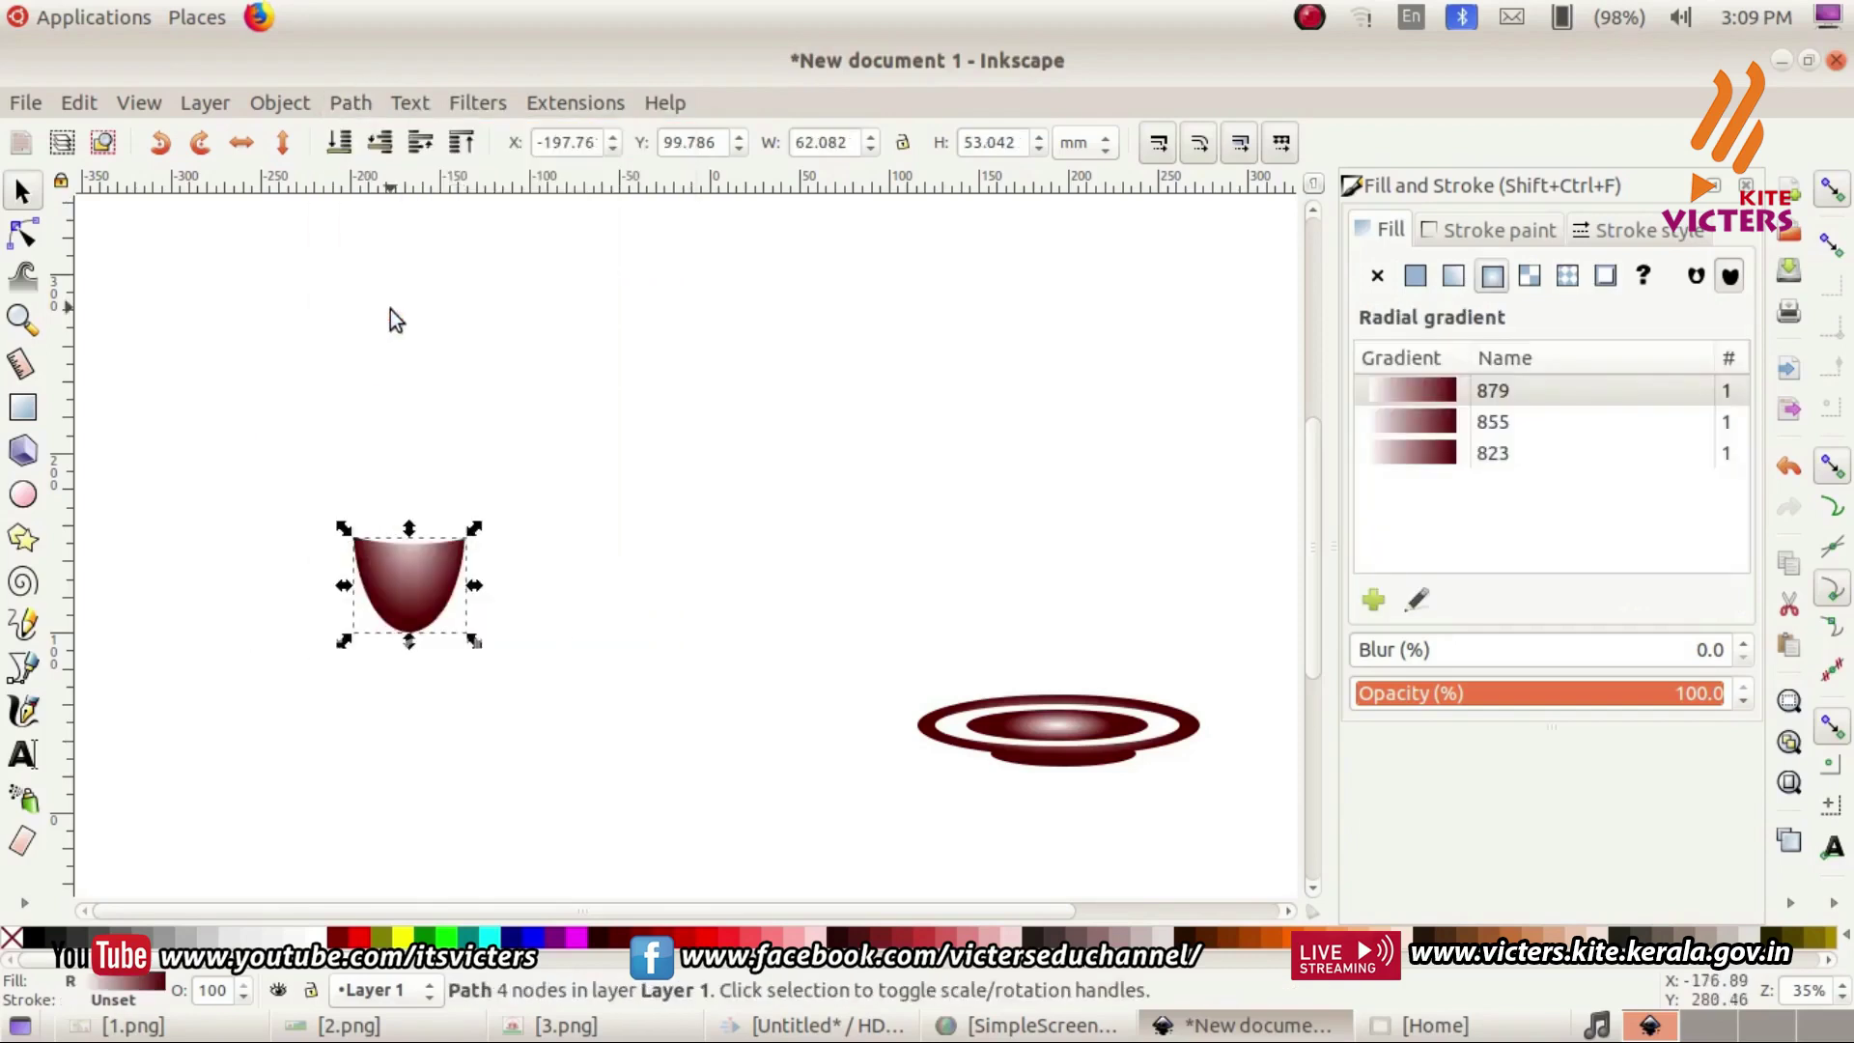
Stretch the cup body to about 59.1 mm tall, place it at about X -128.2 mm, Y 100.5 mm, and deselect it.
{"action": "left_click_drag", "start_coordinate": [396, 575], "coordinate": [518, 507]}
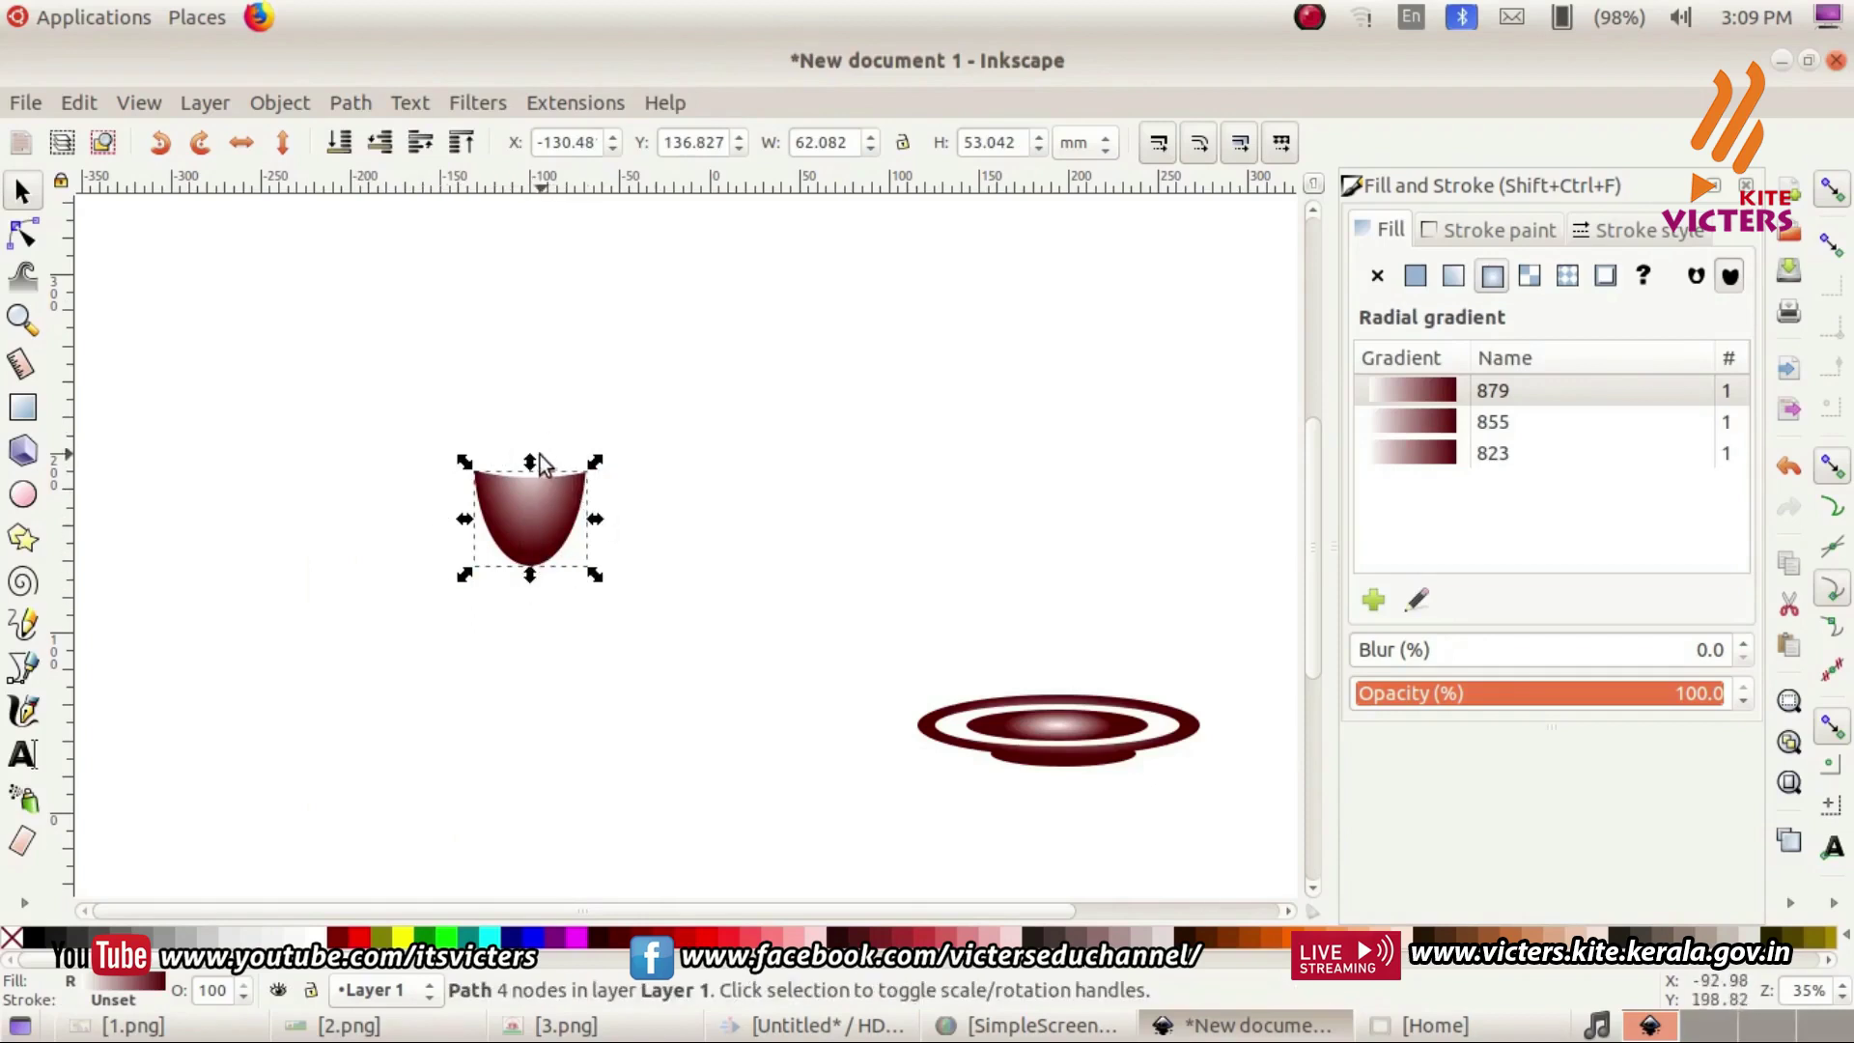
{"action": "left_click_drag", "start_coordinate": [530, 461], "coordinate": [534, 446]}
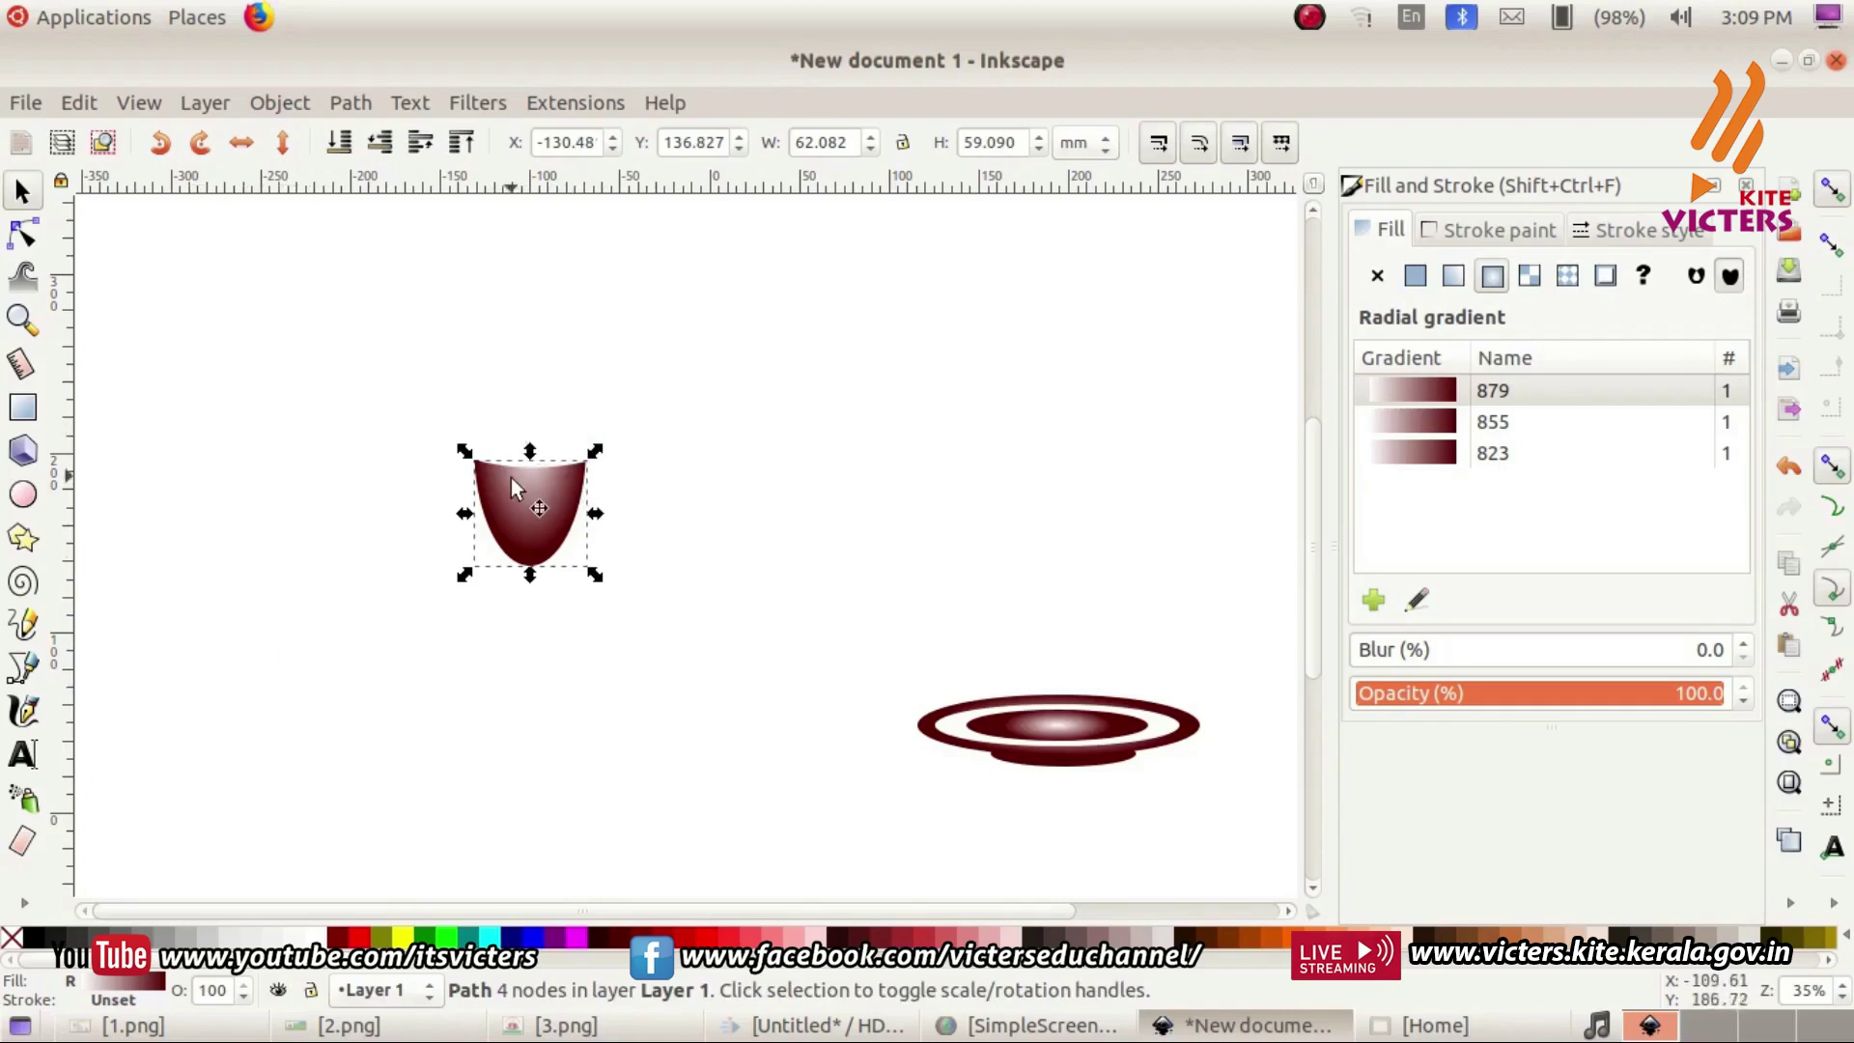
{"action": "key", "text": "ctrl+z"}
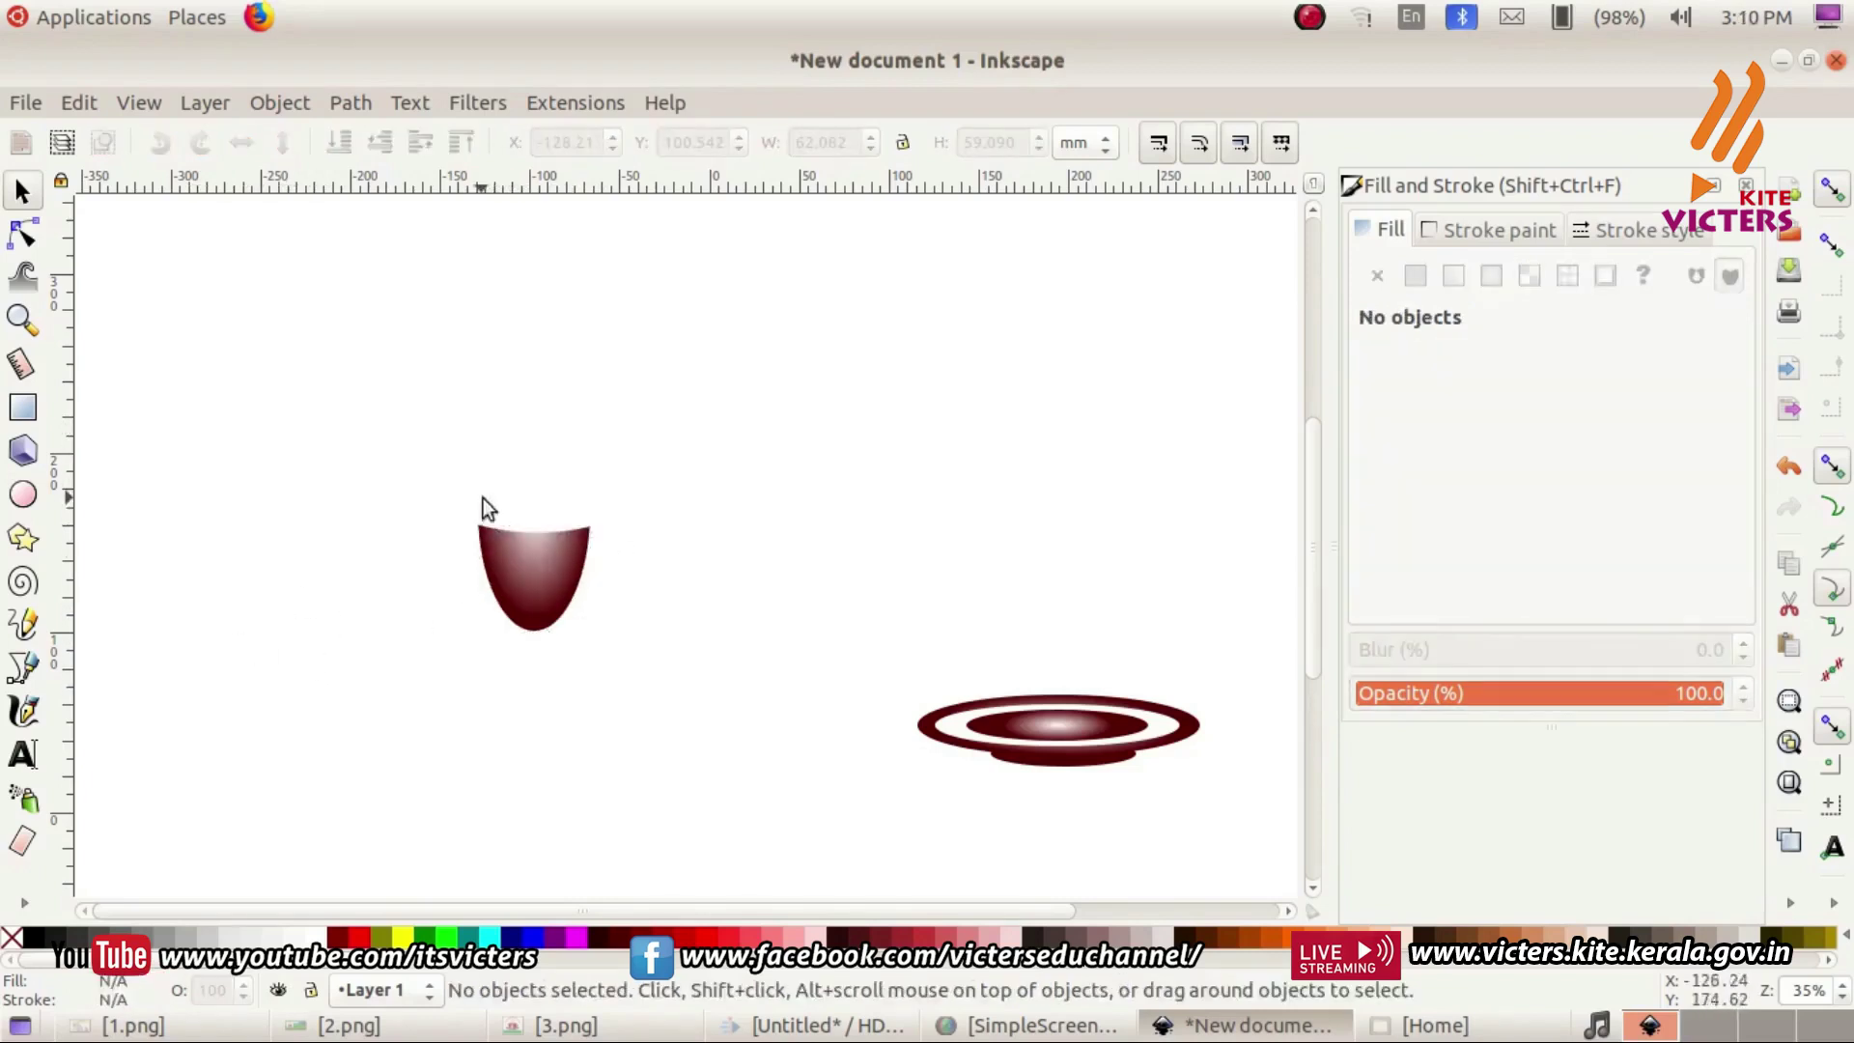
Draw a dark red ellipse about 61.7 × 20.5 mm across the top of the cup body as its rim.
{"action": "left_click", "coordinate": [18, 500]}
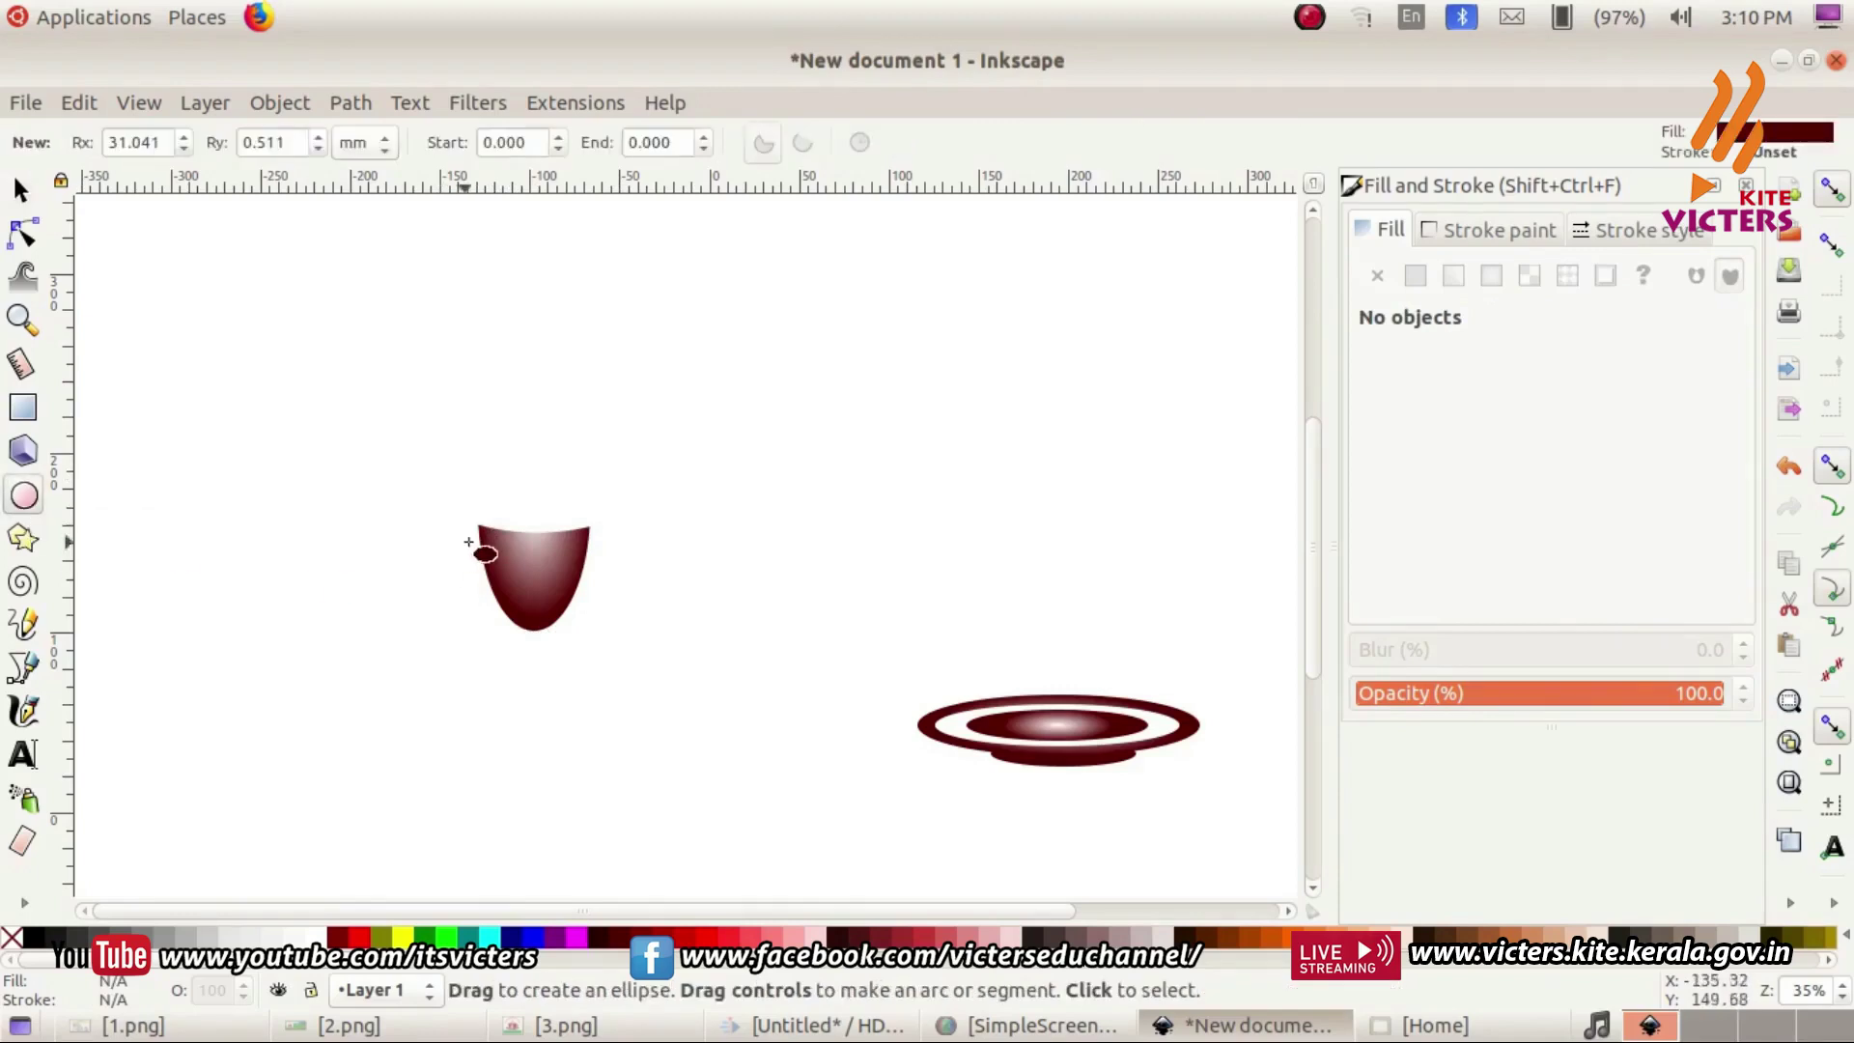
{"action": "left_click_drag", "start_coordinate": [478, 525], "coordinate": [600, 530]}
{"action": "key", "text": "s"}
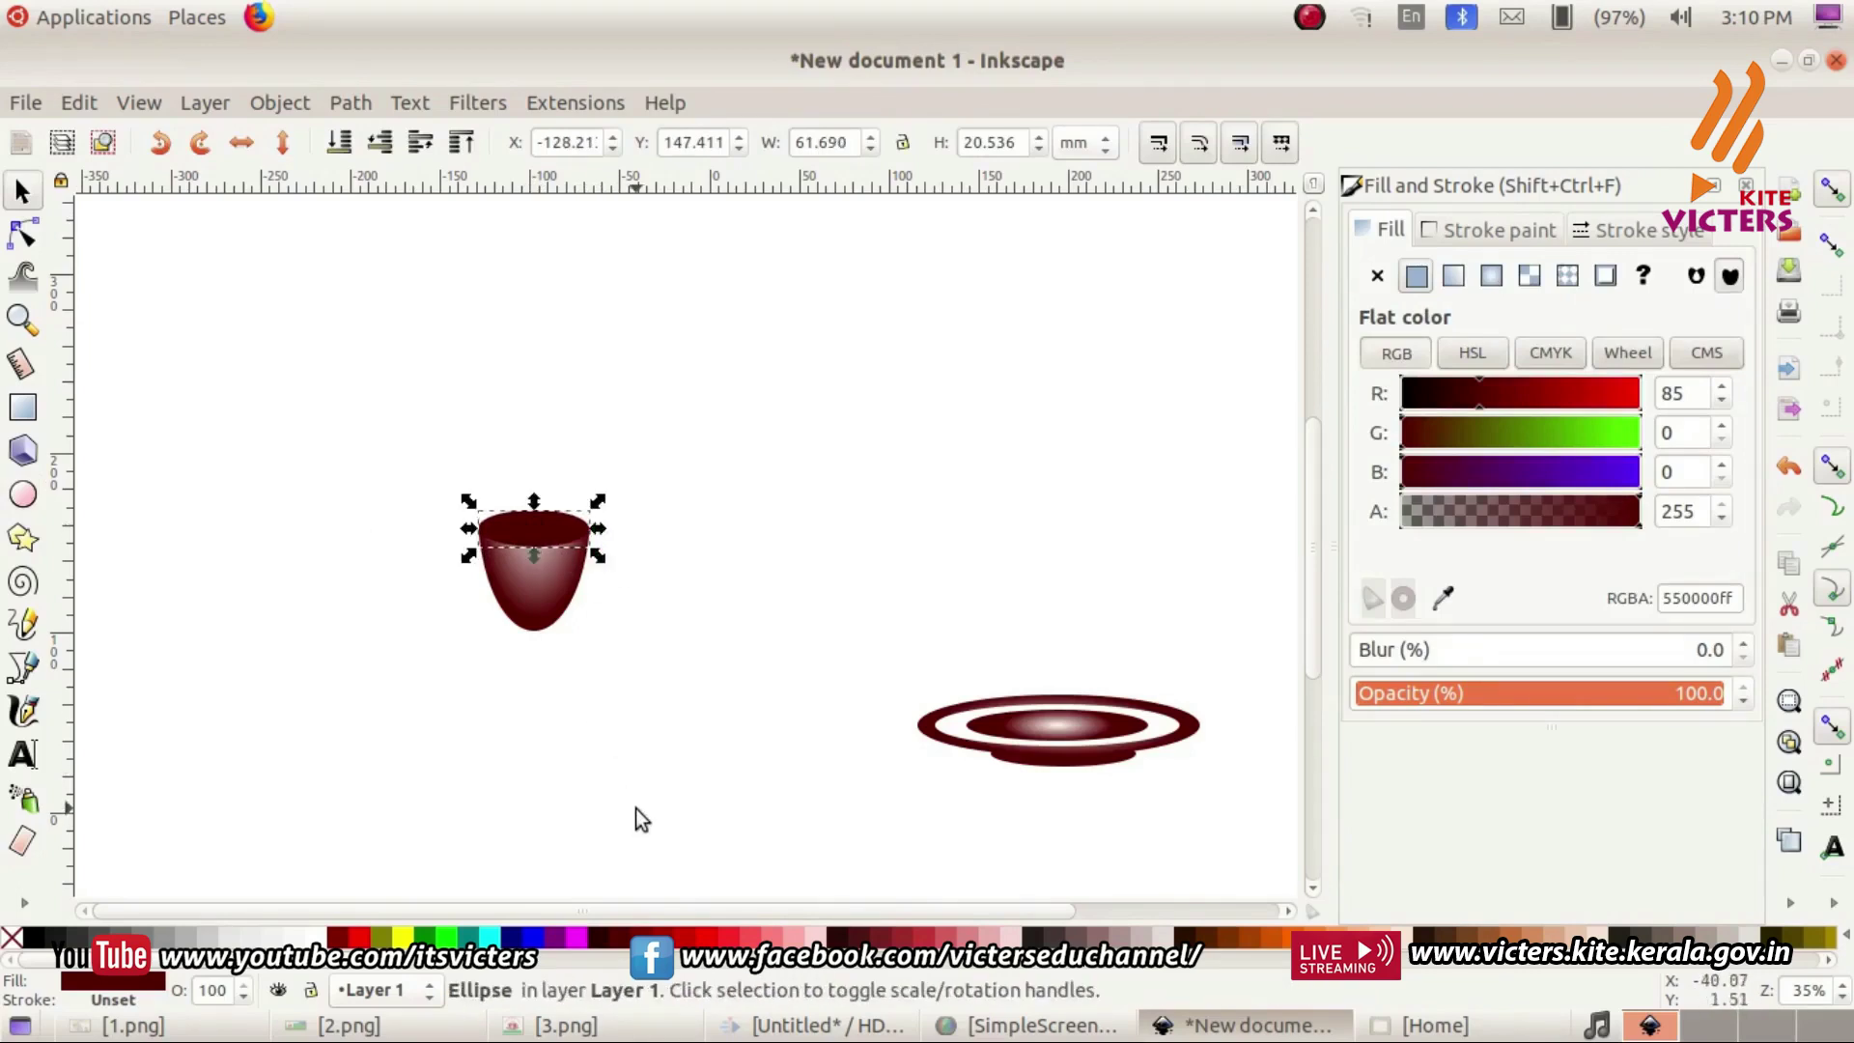
Duplicate the rim ellipse, fill the copy white and shrink it to about 58.7 × 15.2 mm inside the rim.
{"action": "right_click", "coordinate": [537, 534]}
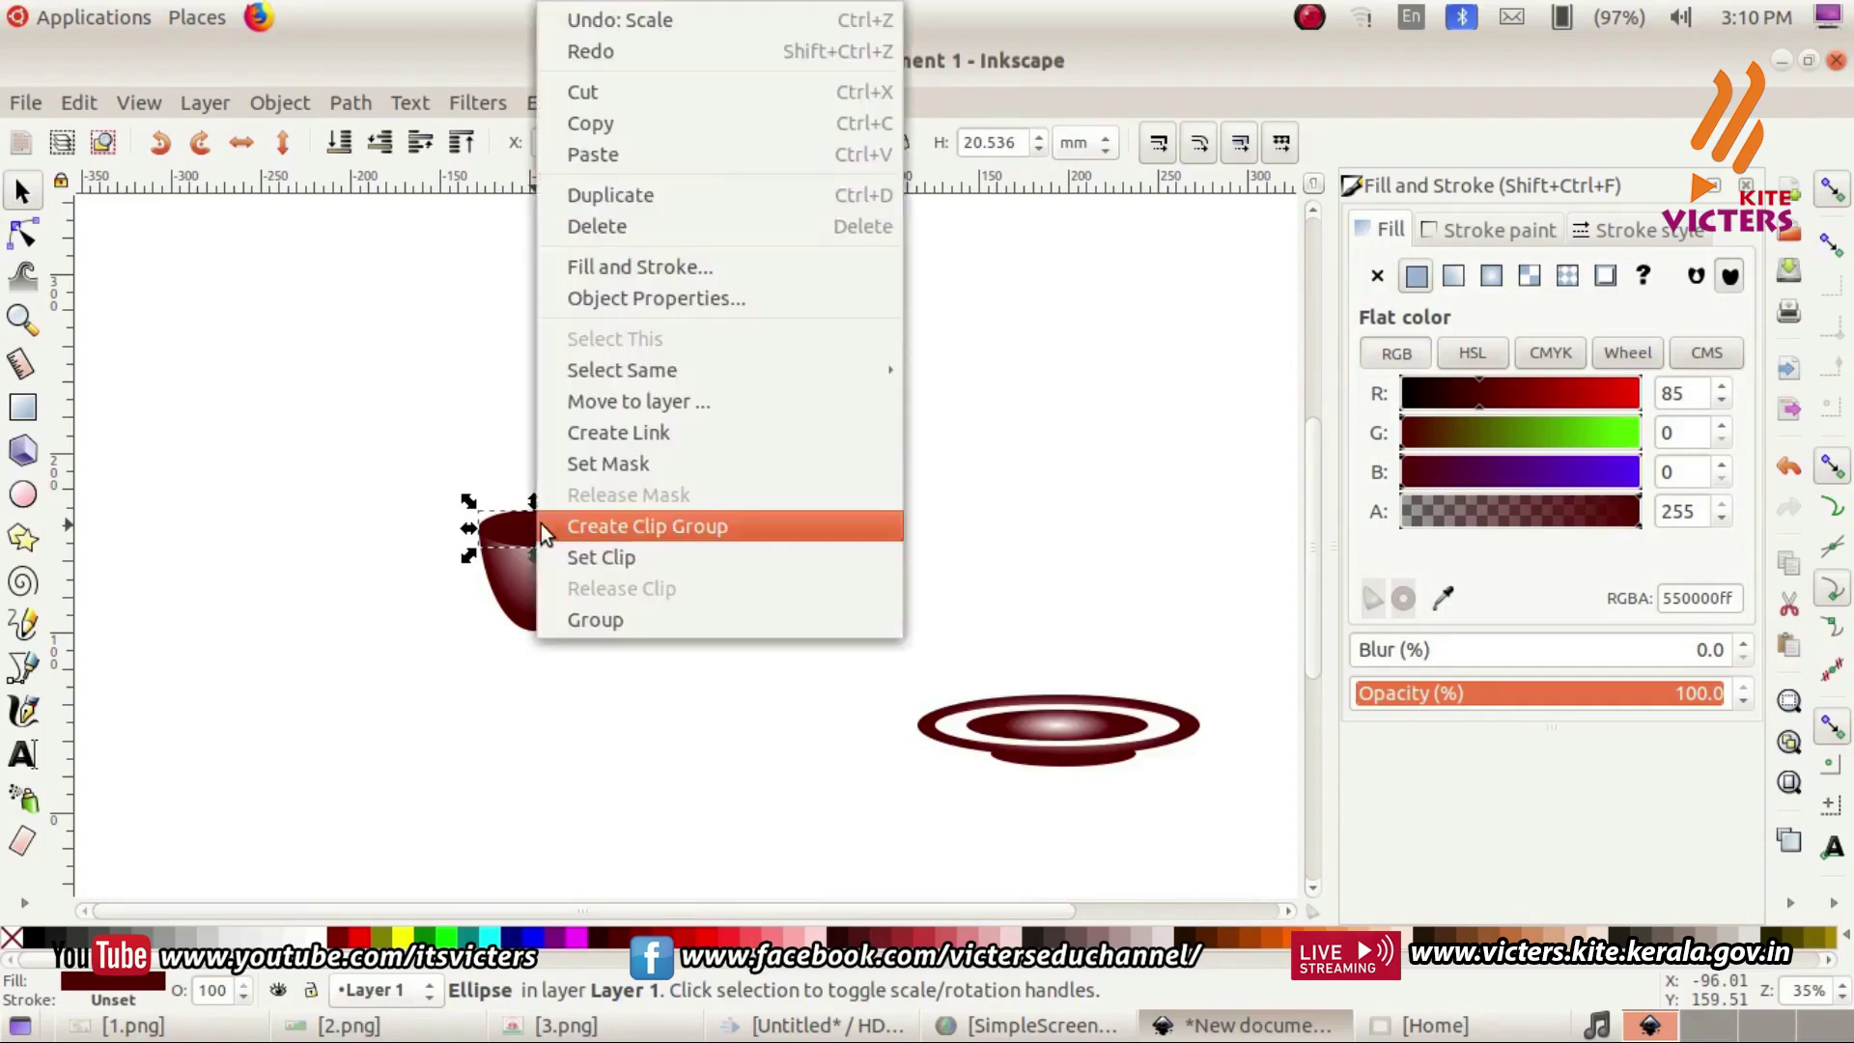
{"action": "left_click", "coordinate": [610, 196]}
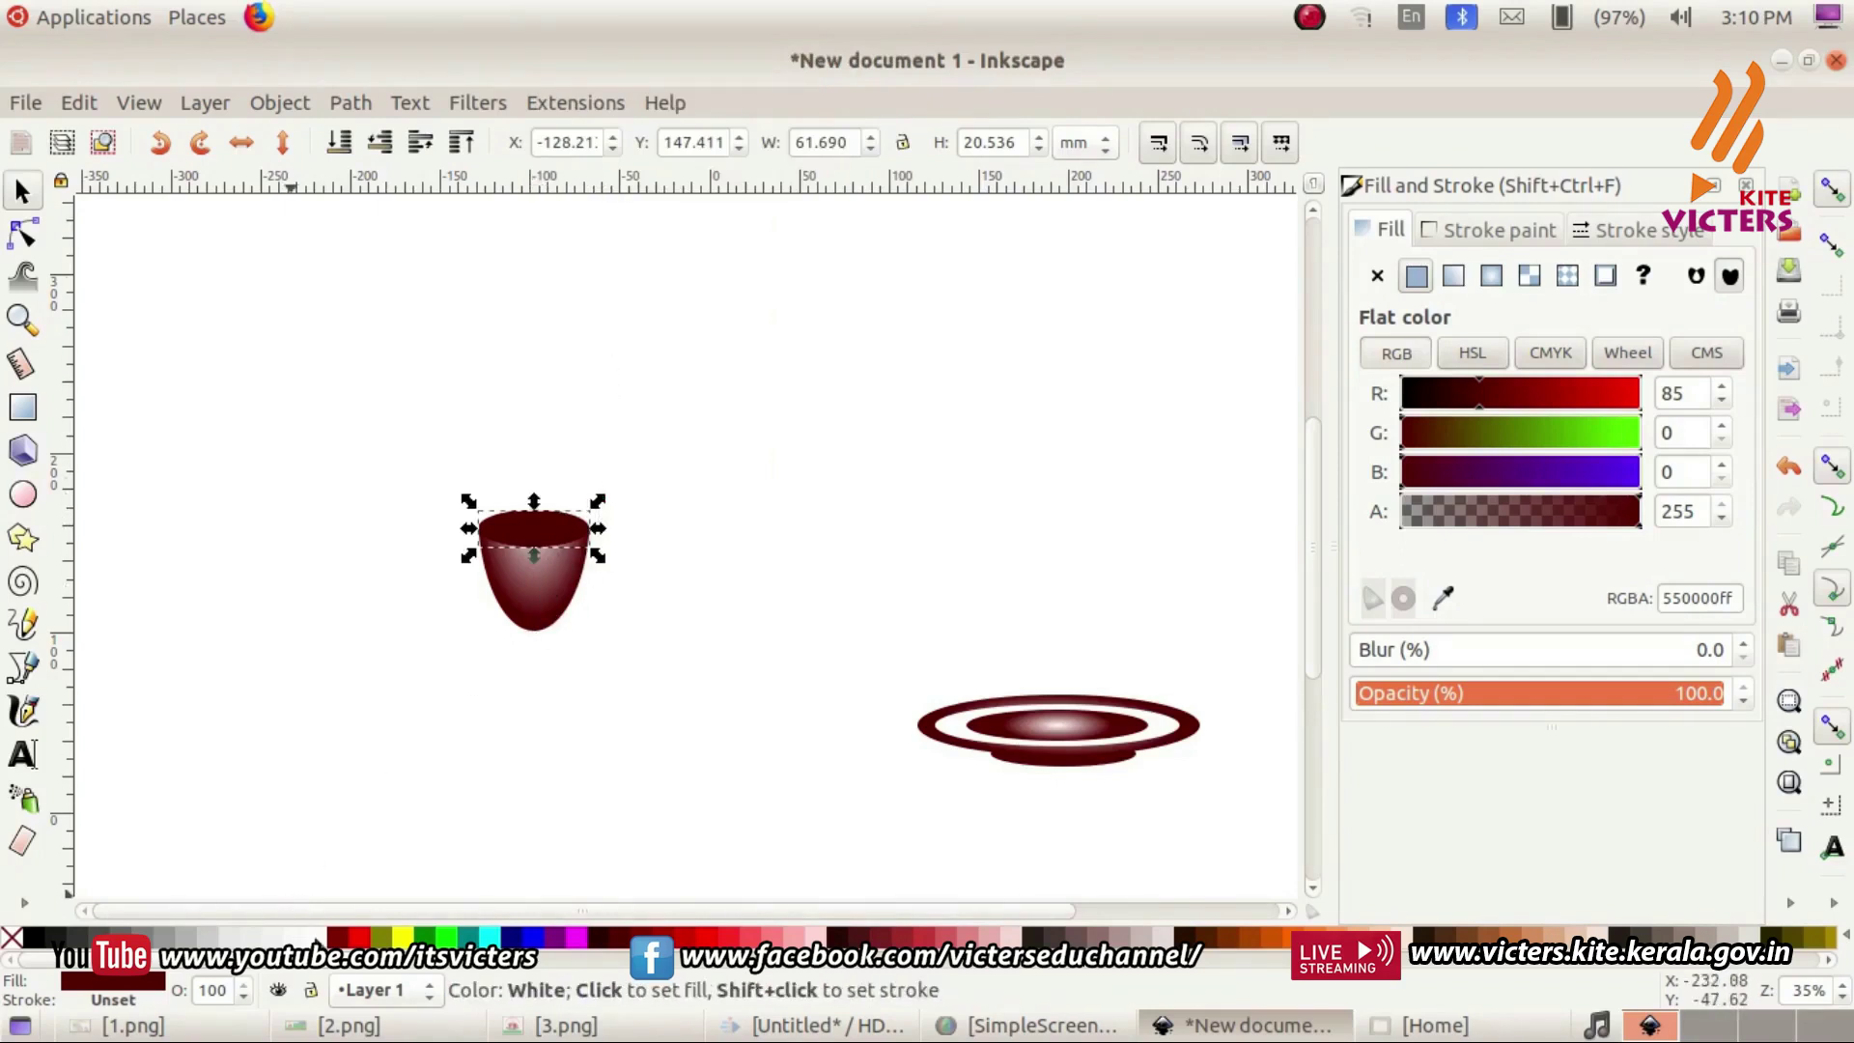
{"action": "left_click", "coordinate": [318, 937]}
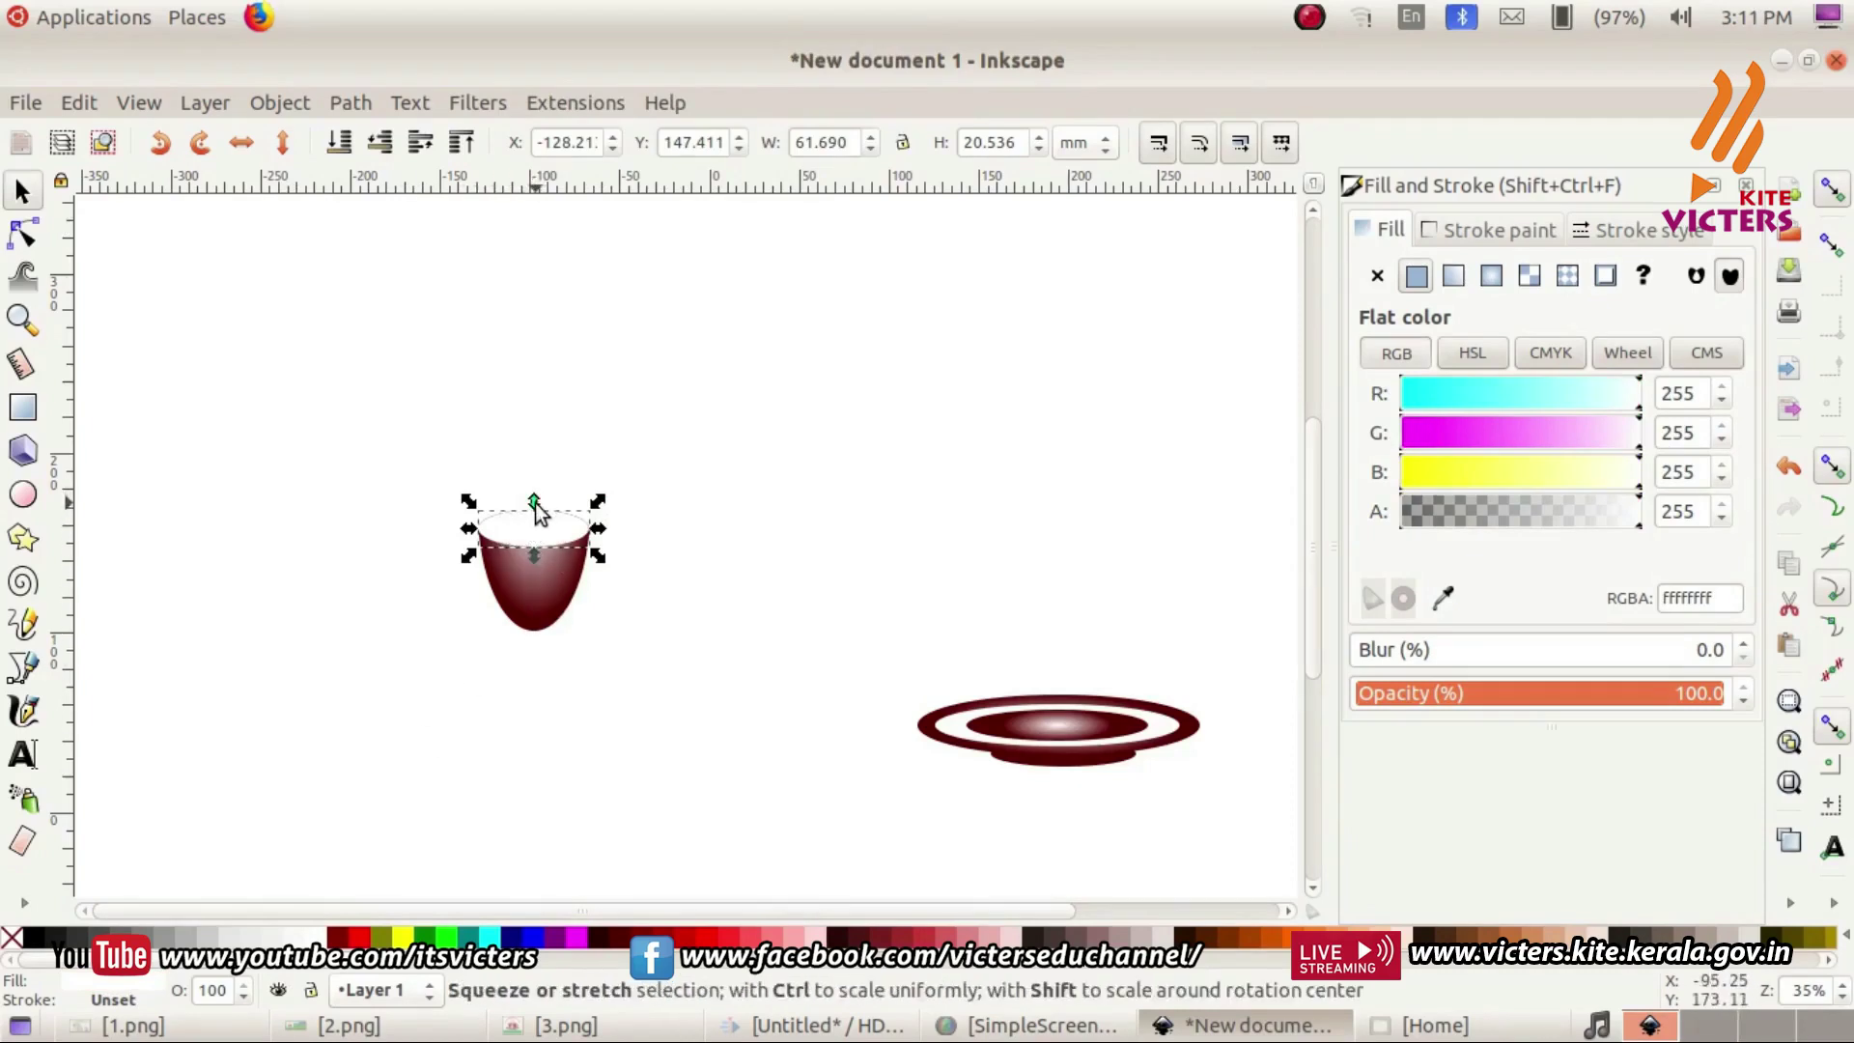
{"action": "left_click_drag", "start_coordinate": [535, 502], "coordinate": [535, 507]}
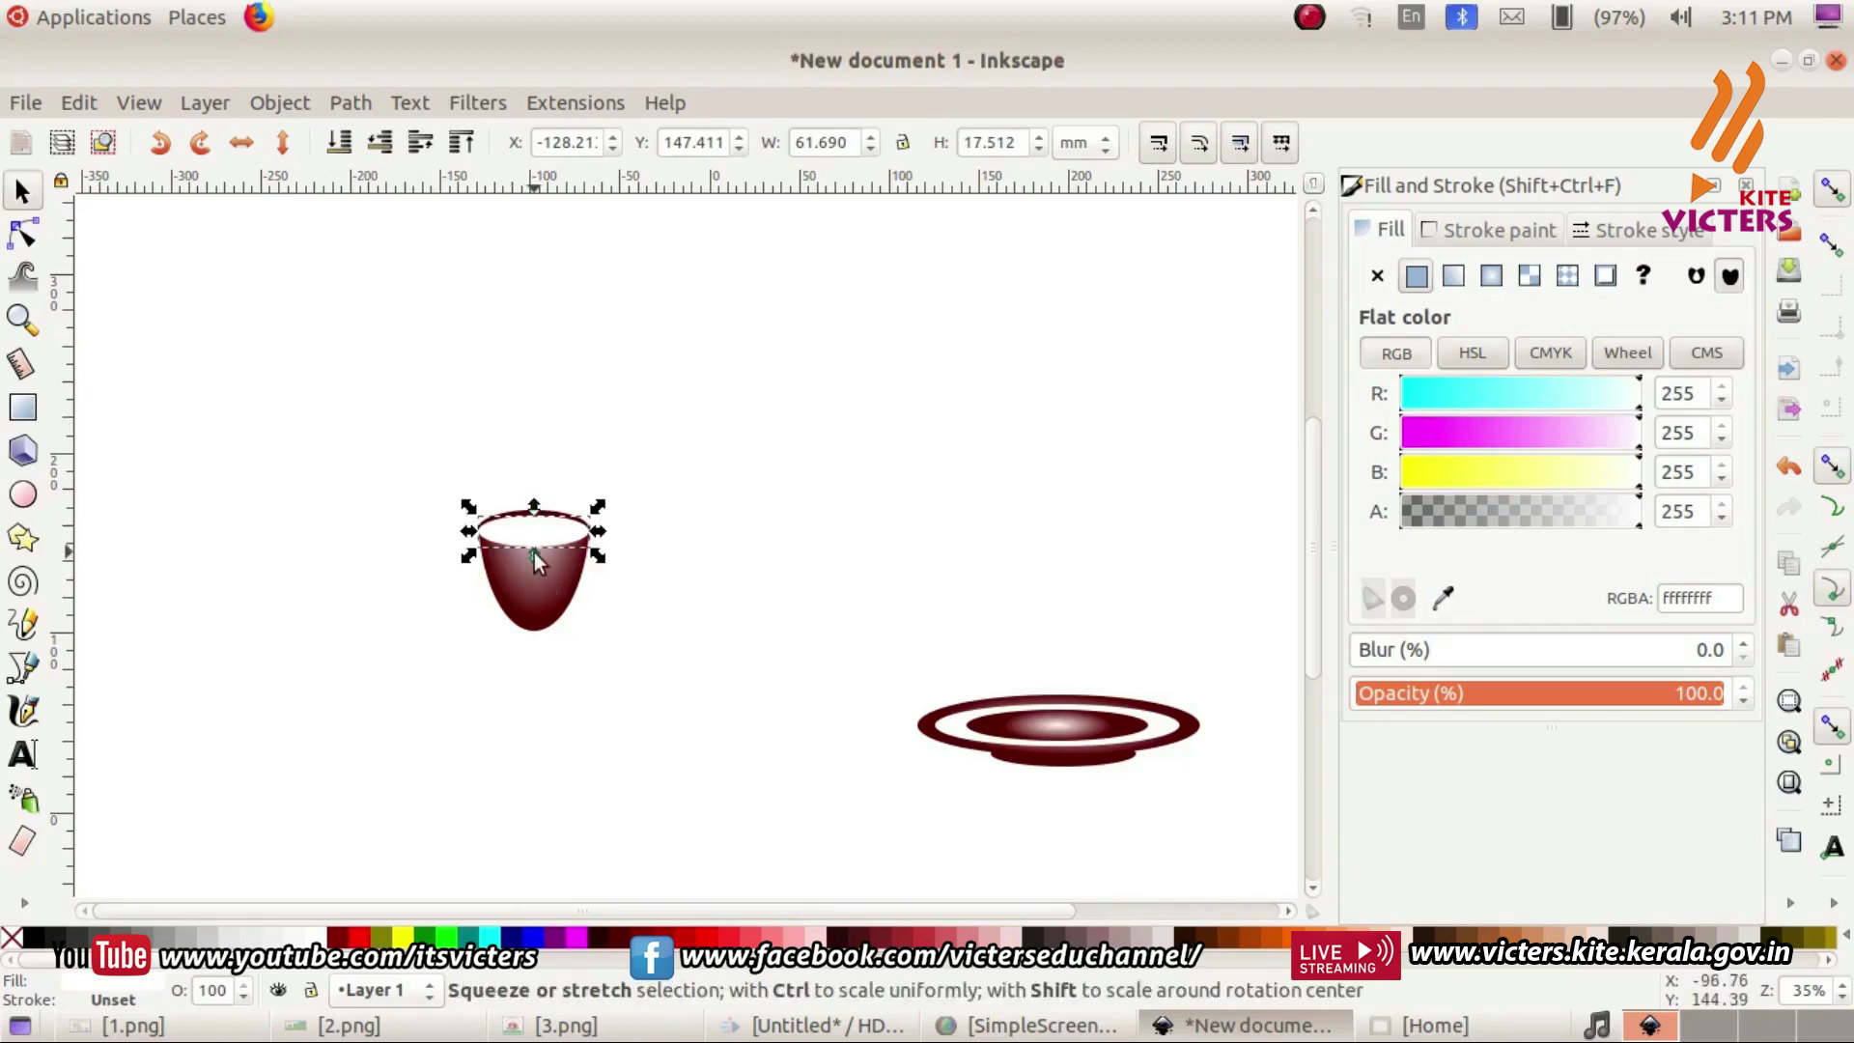
{"action": "left_click_drag", "start_coordinate": [533, 548], "coordinate": [591, 530]}
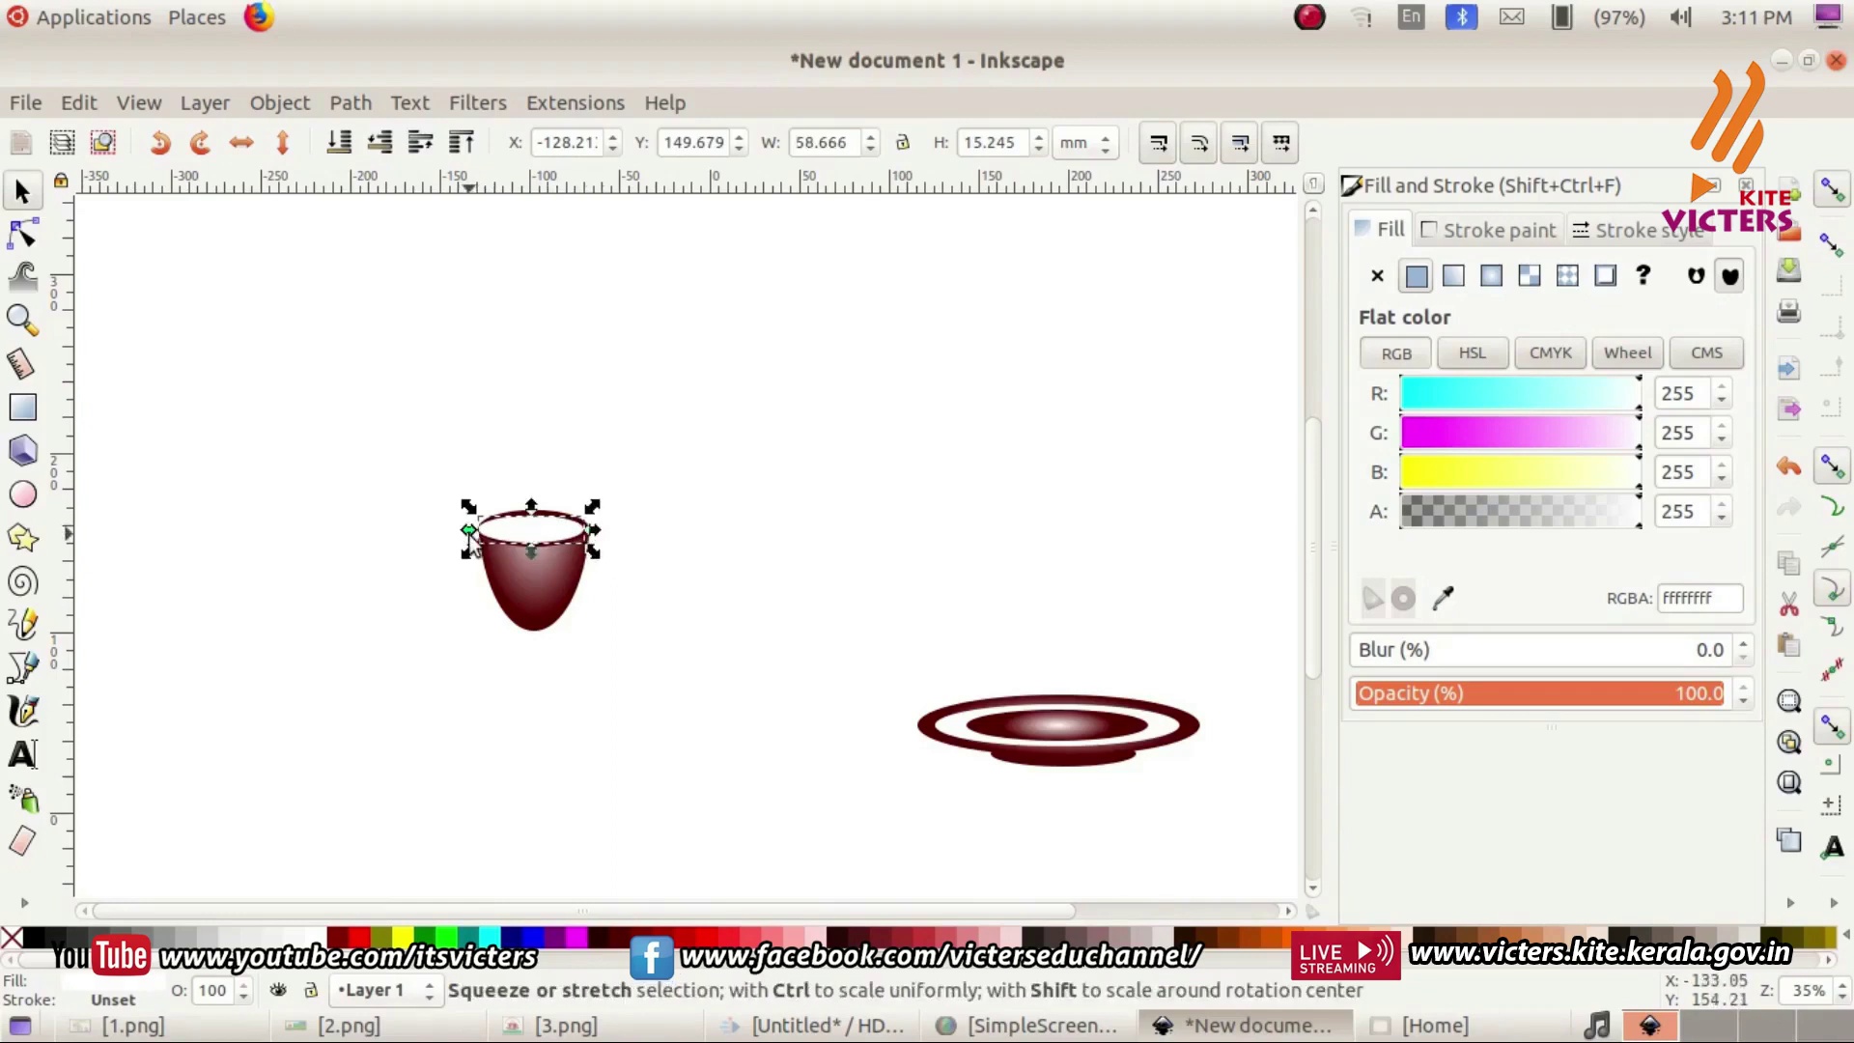
{"action": "left_click_drag", "start_coordinate": [469, 530], "coordinate": [472, 530]}
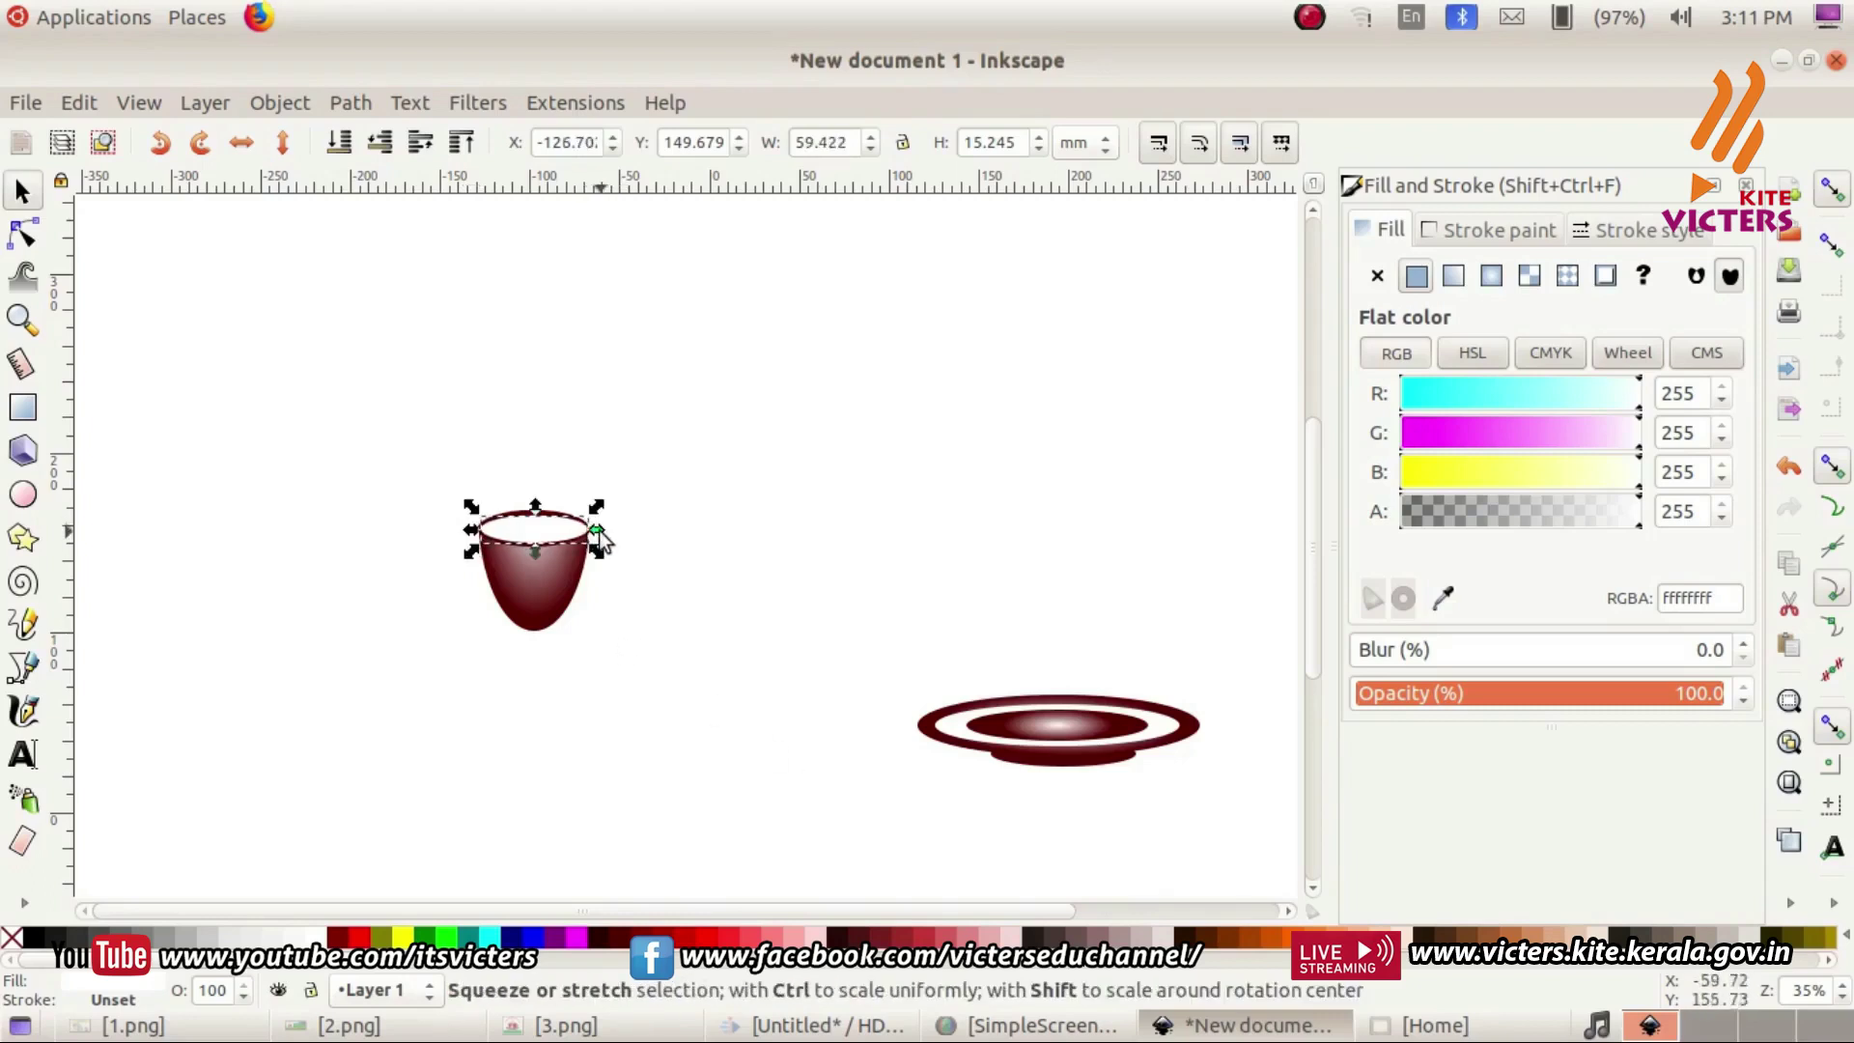
{"action": "left_click_drag", "start_coordinate": [597, 530], "coordinate": [599, 530]}
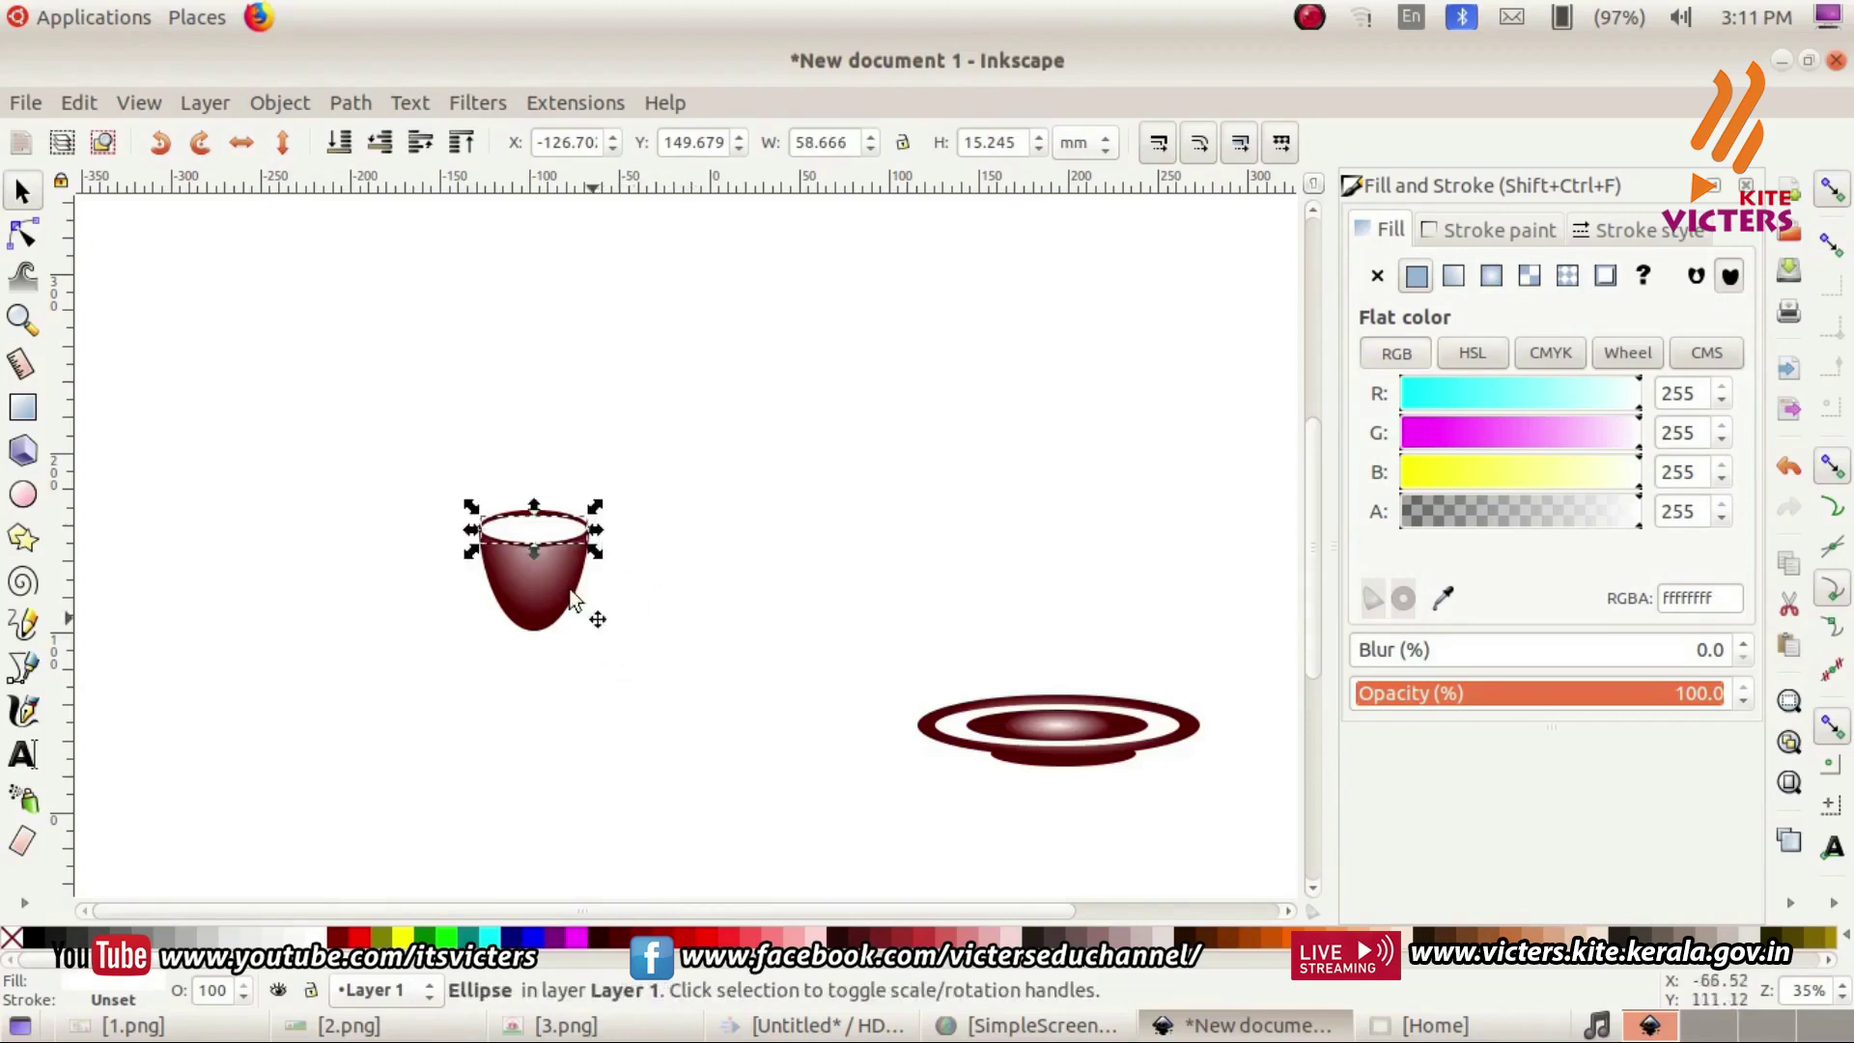
Duplicate the white ellipse, fill the copy brown (aa4400) and reduce its height to about 11.5 mm as the tea surface.
{"action": "right_click", "coordinate": [546, 536]}
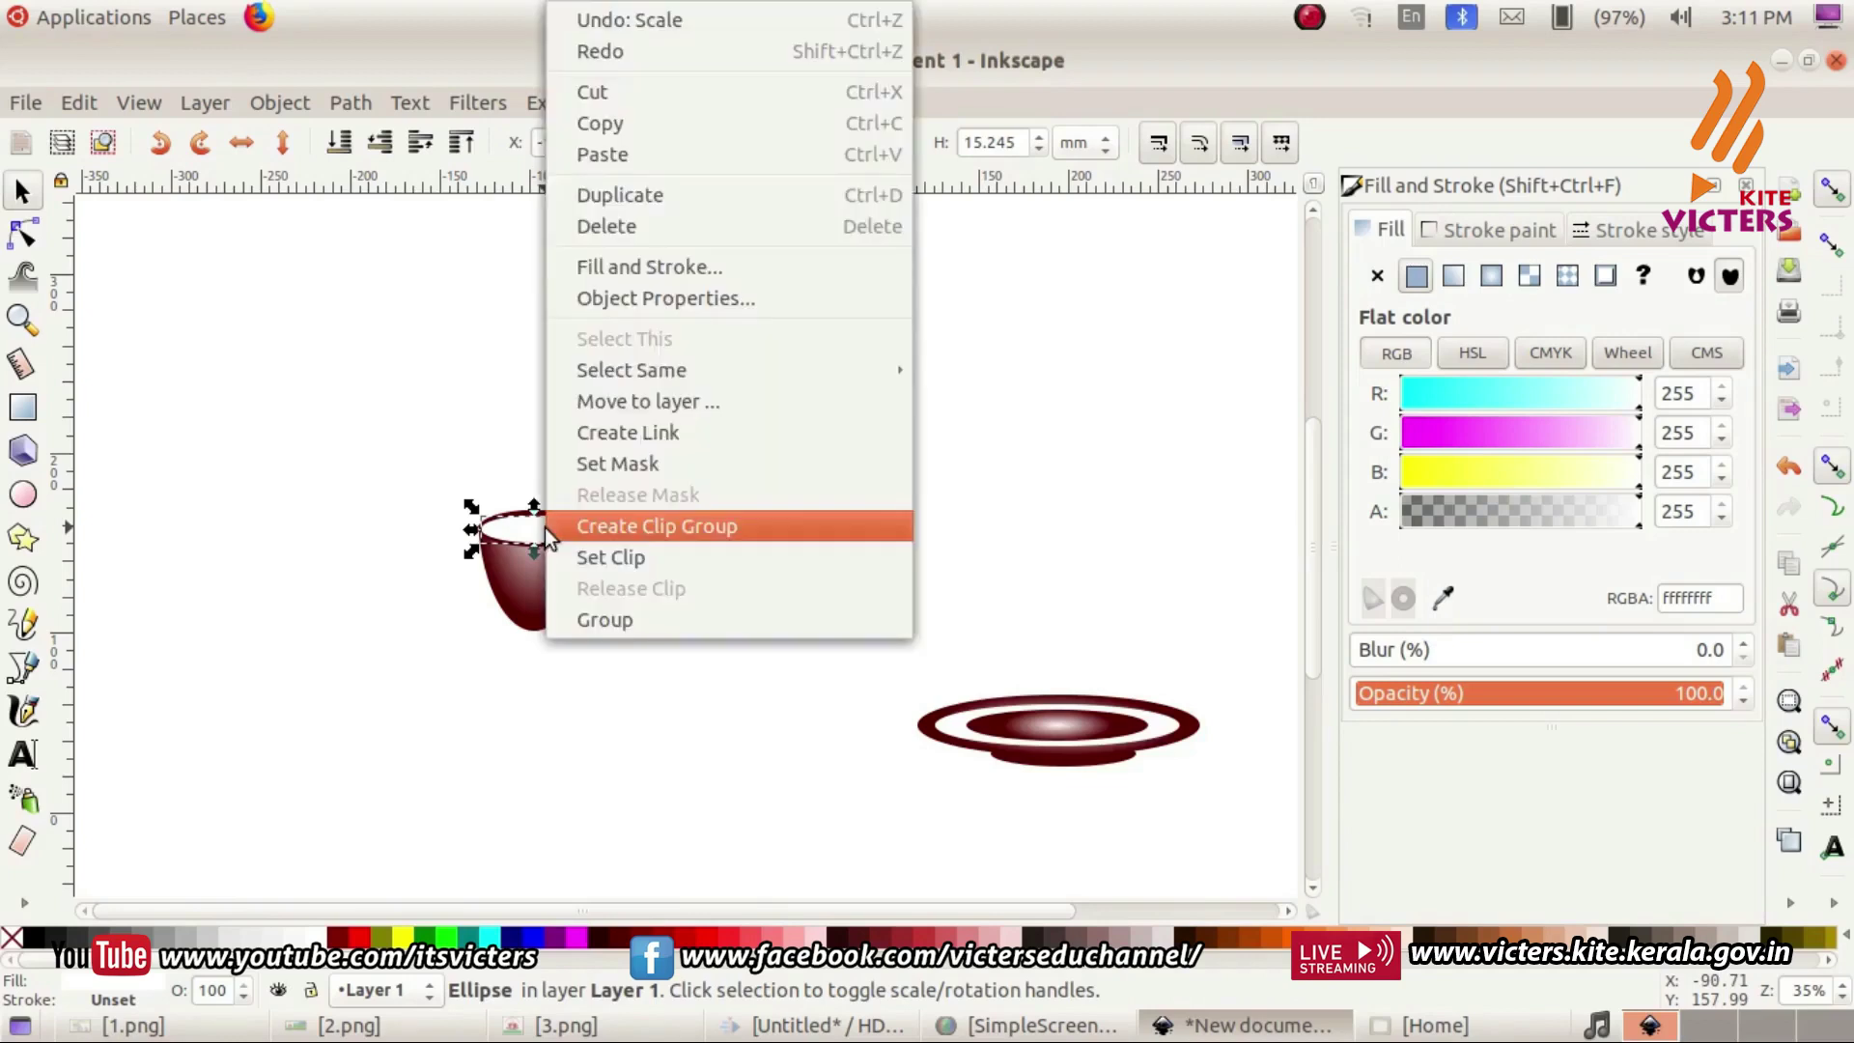
{"action": "left_click", "coordinate": [655, 197]}
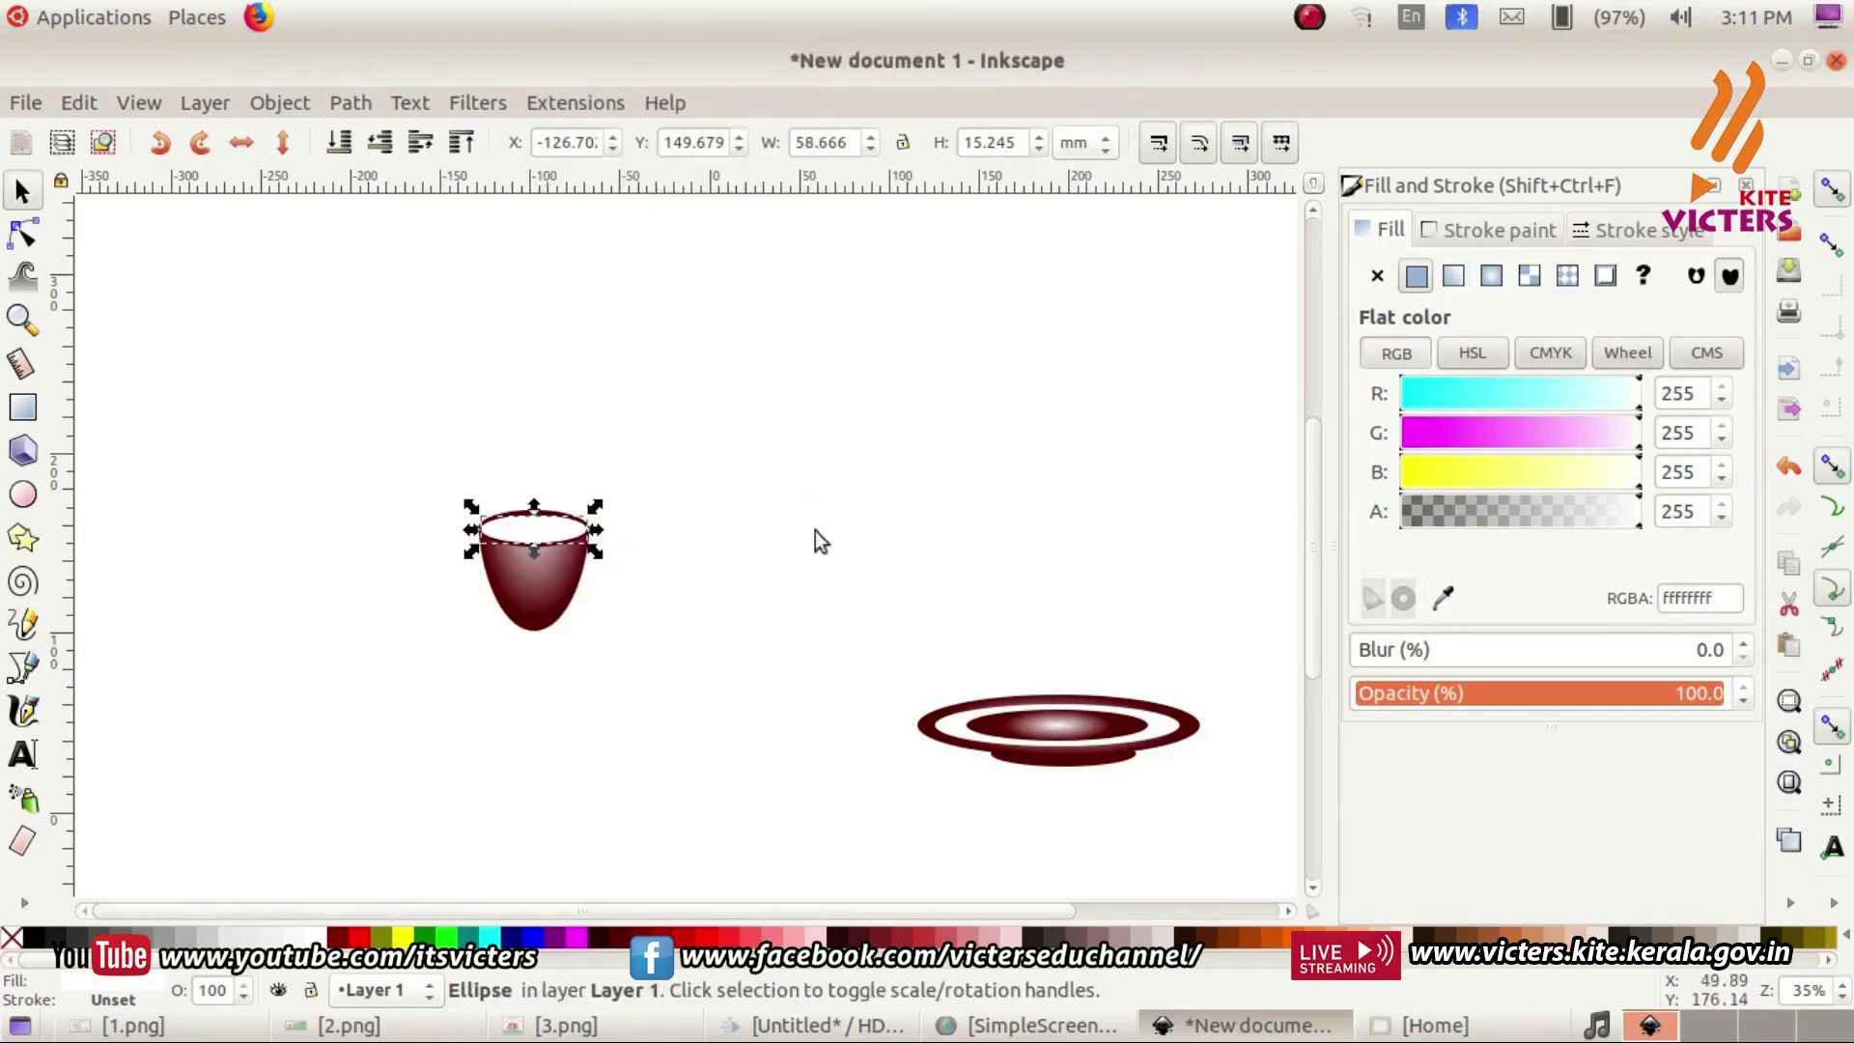
{"action": "left_click", "coordinate": [1247, 937]}
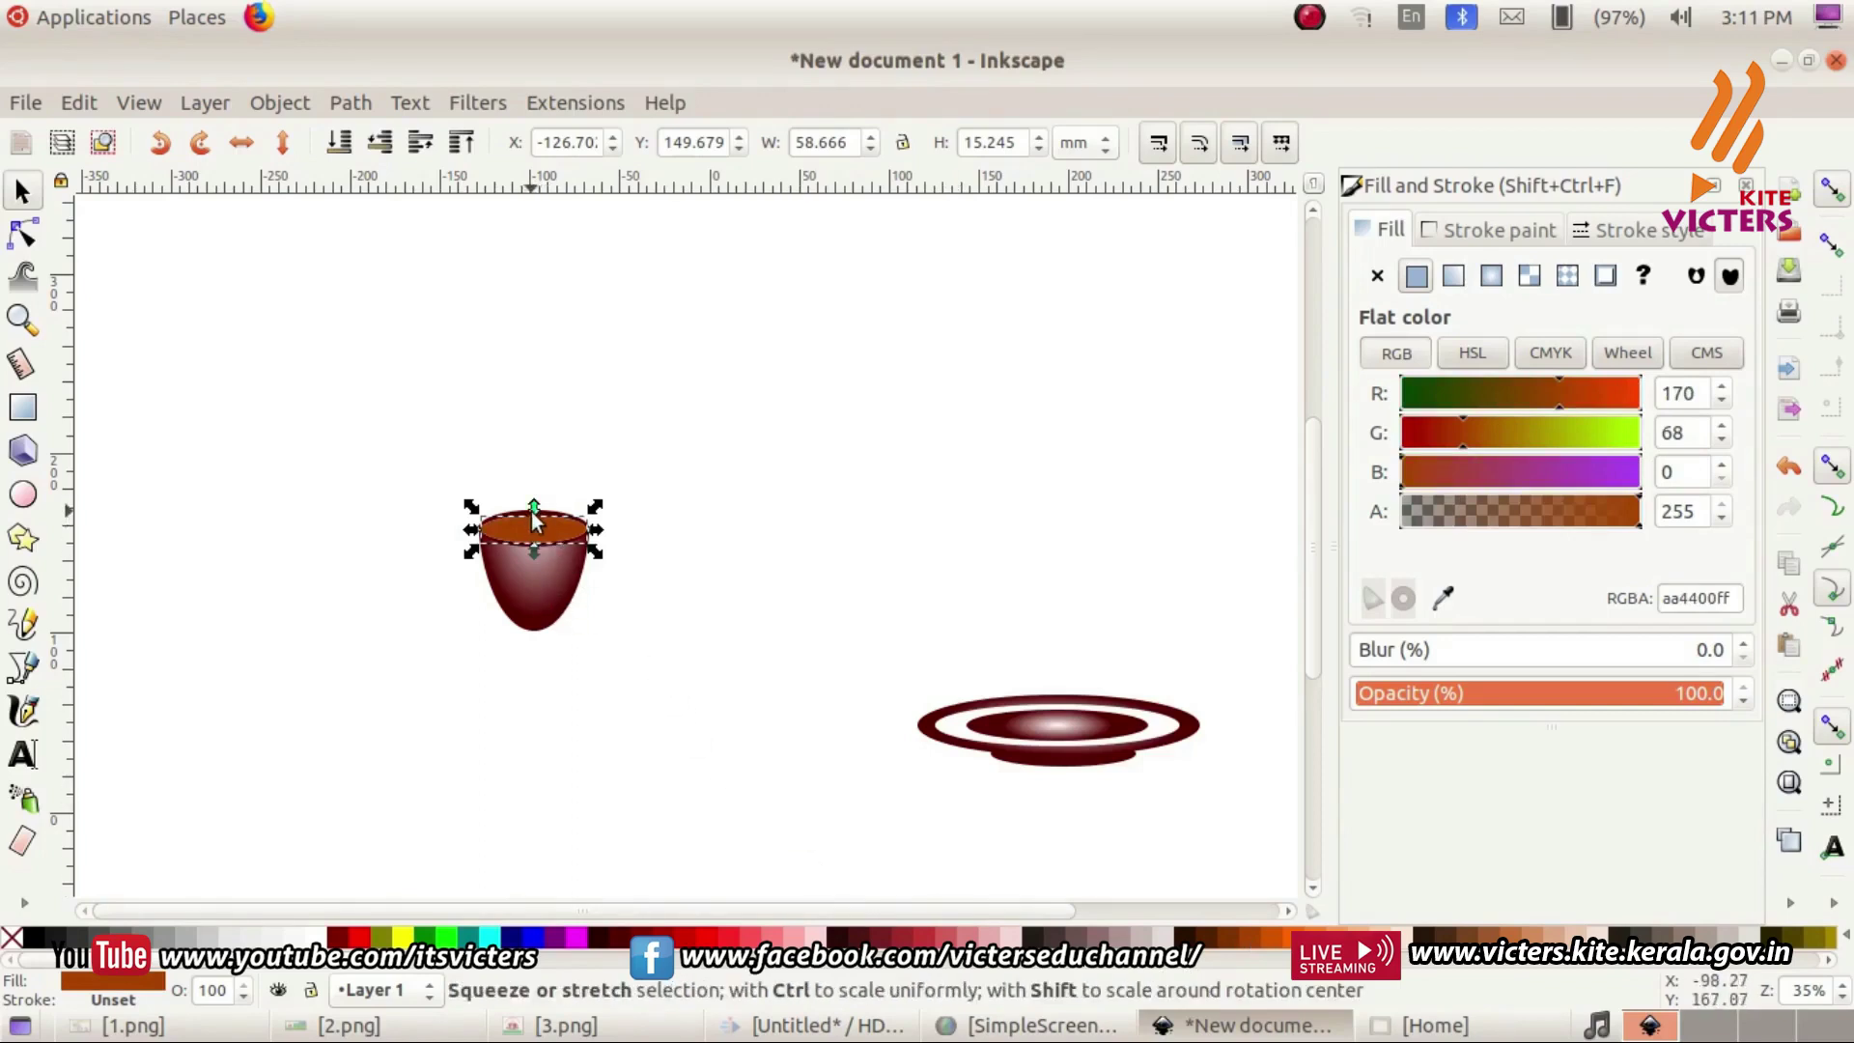
{"action": "left_click_drag", "start_coordinate": [533, 521], "coordinate": [548, 535]}
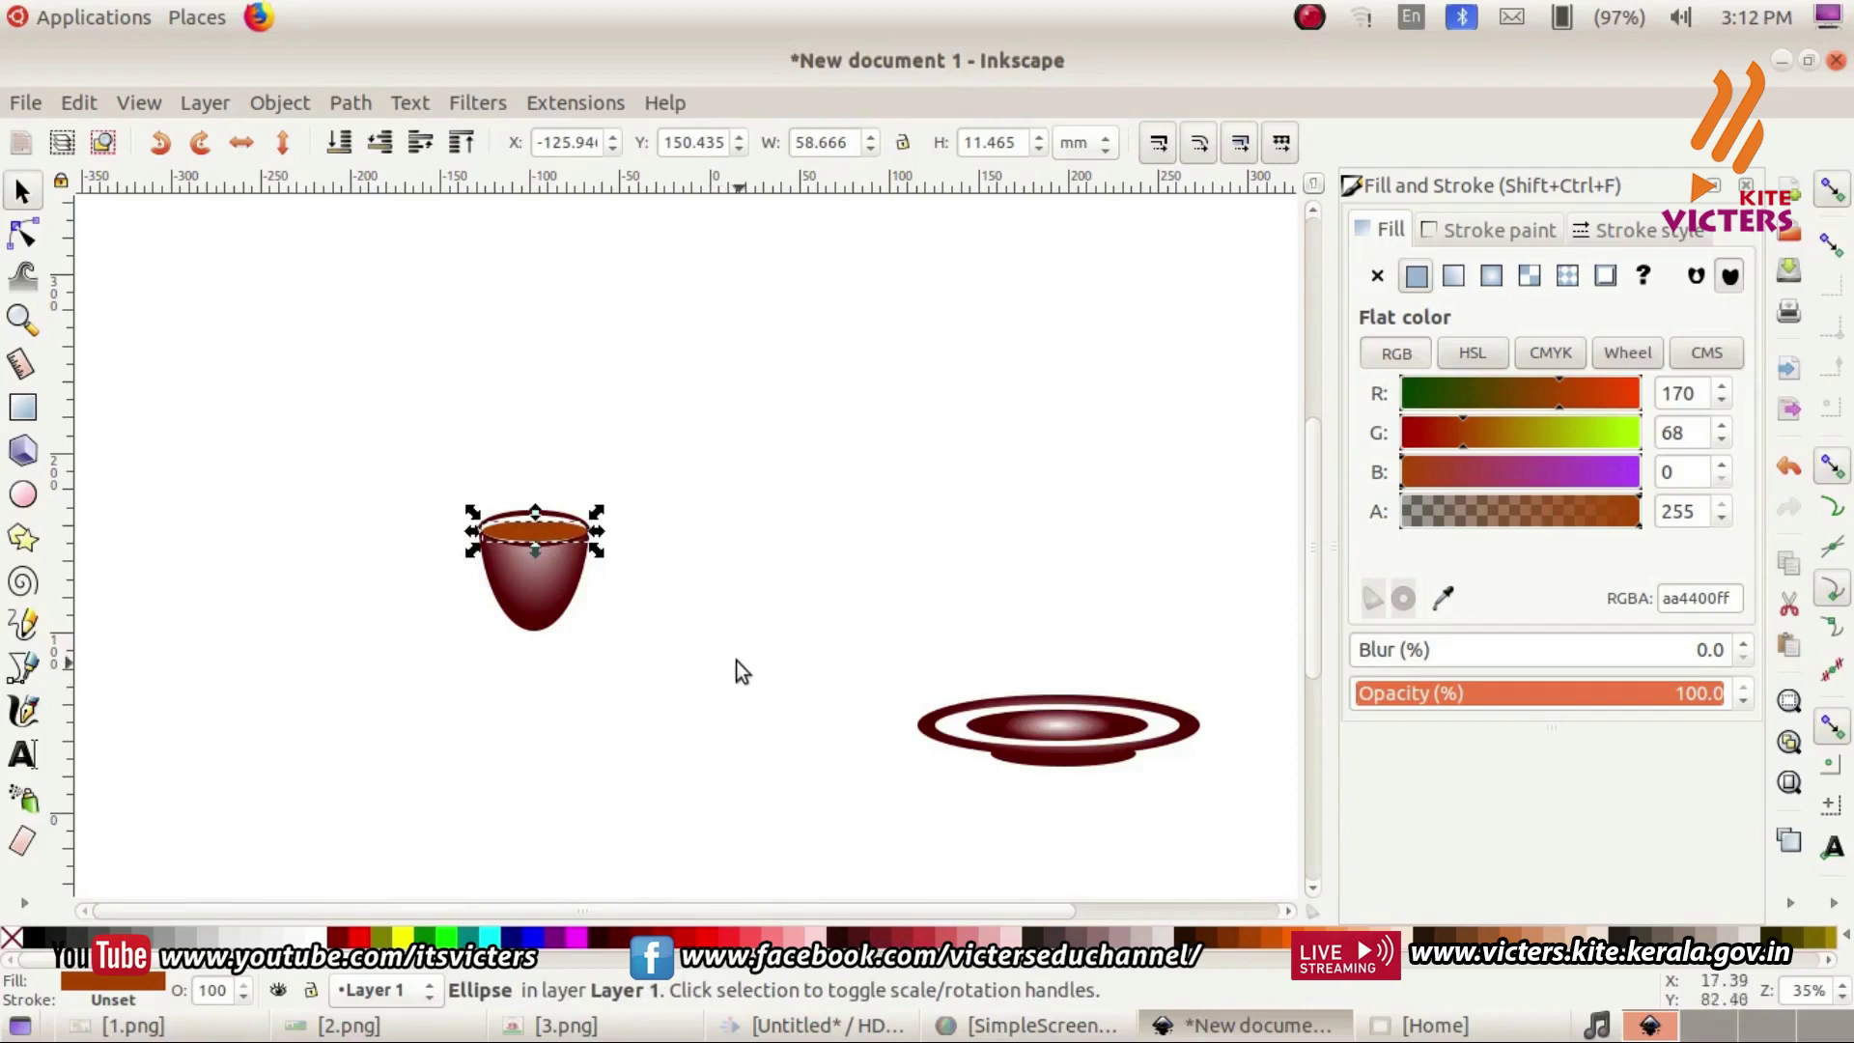
Group the cup body with its three top ellipses and move the cup to about X -143.3 mm, Y 91.5 mm.
{"action": "left_click_drag", "start_coordinate": [378, 423], "coordinate": [664, 709]}
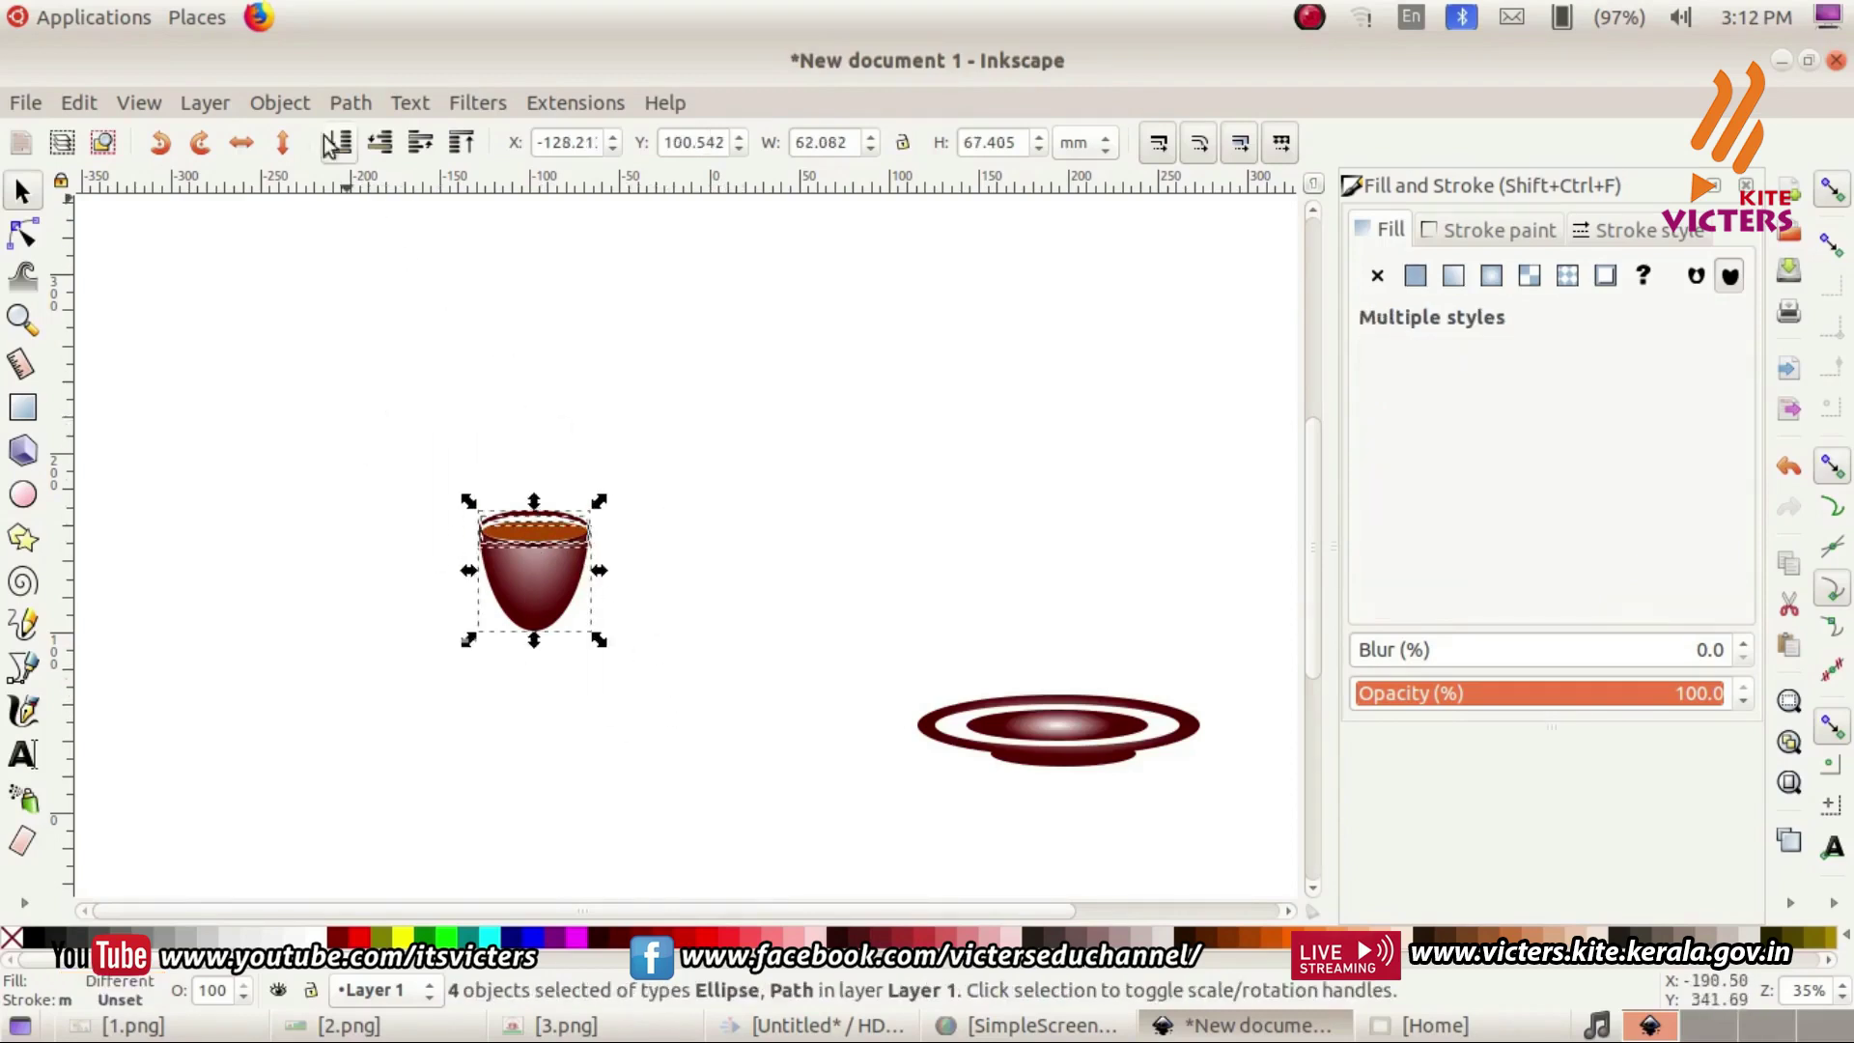
{"action": "left_click", "coordinate": [278, 102]}
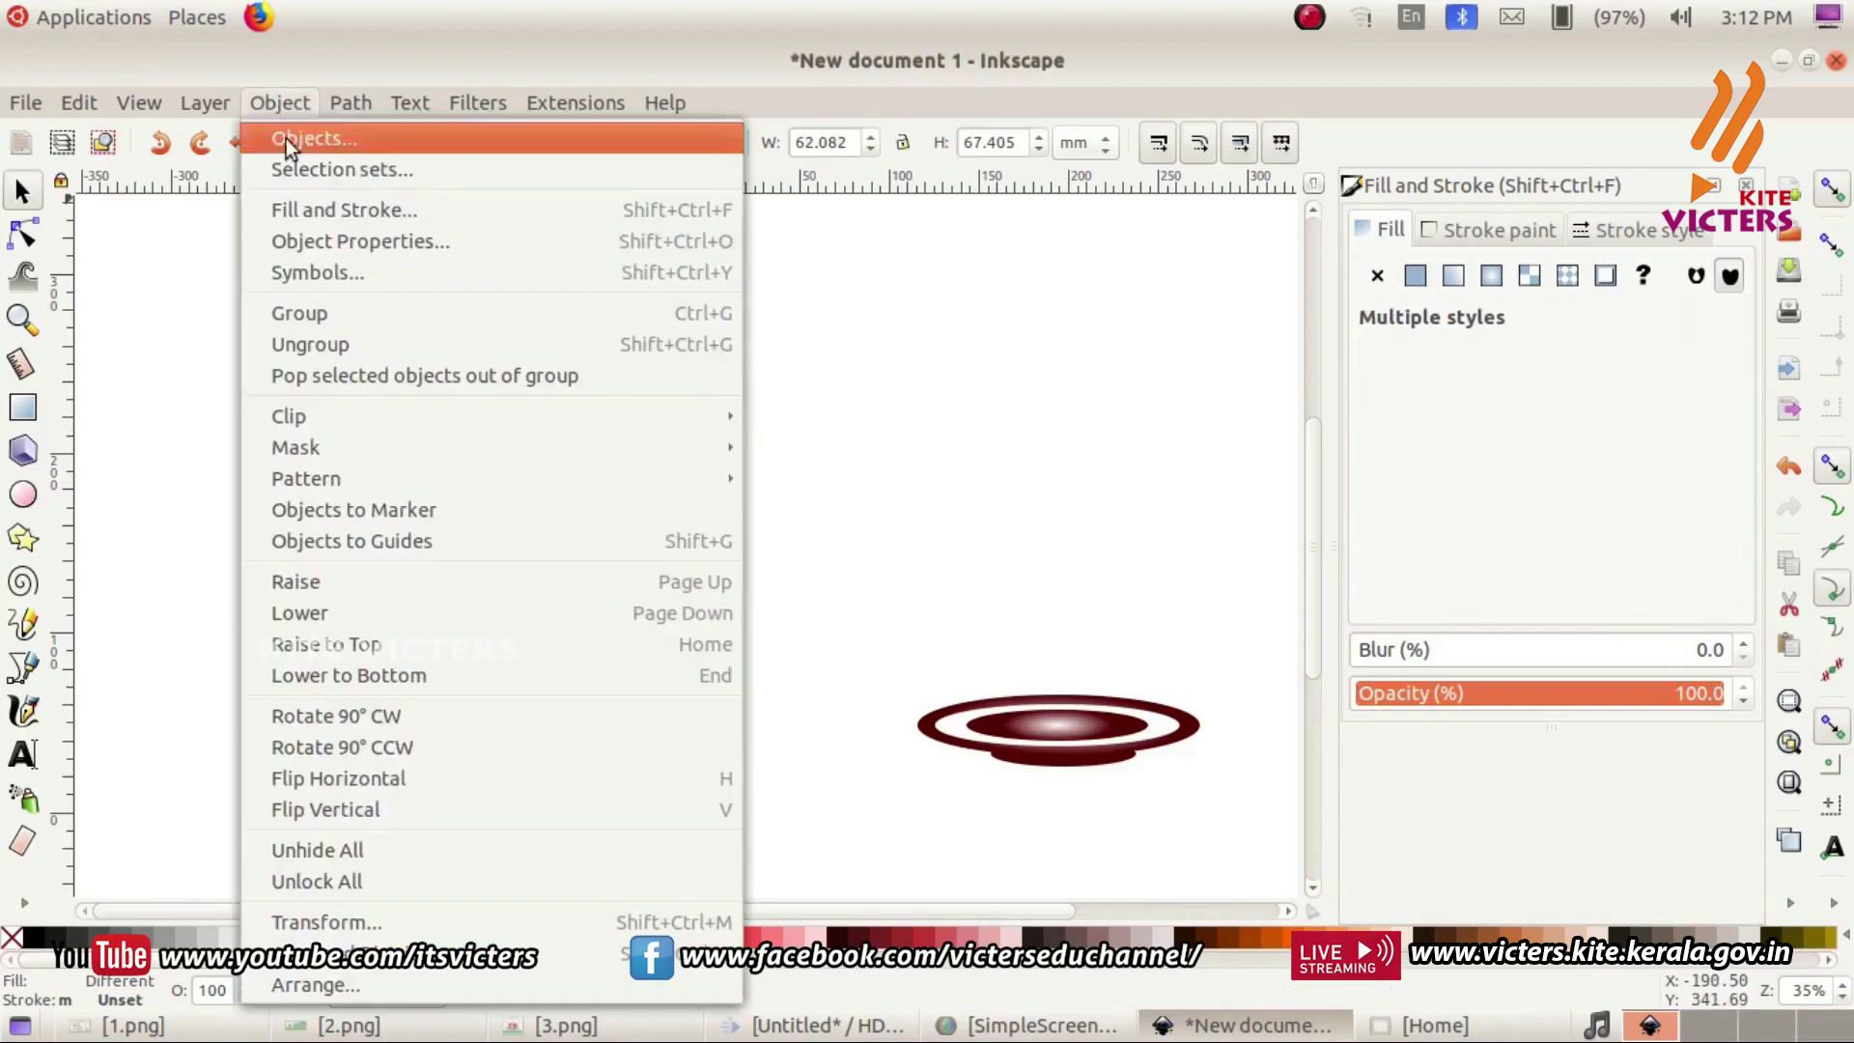
{"action": "left_click", "coordinate": [322, 309]}
{"action": "left_click_drag", "start_coordinate": [522, 558], "coordinate": [527, 564]}
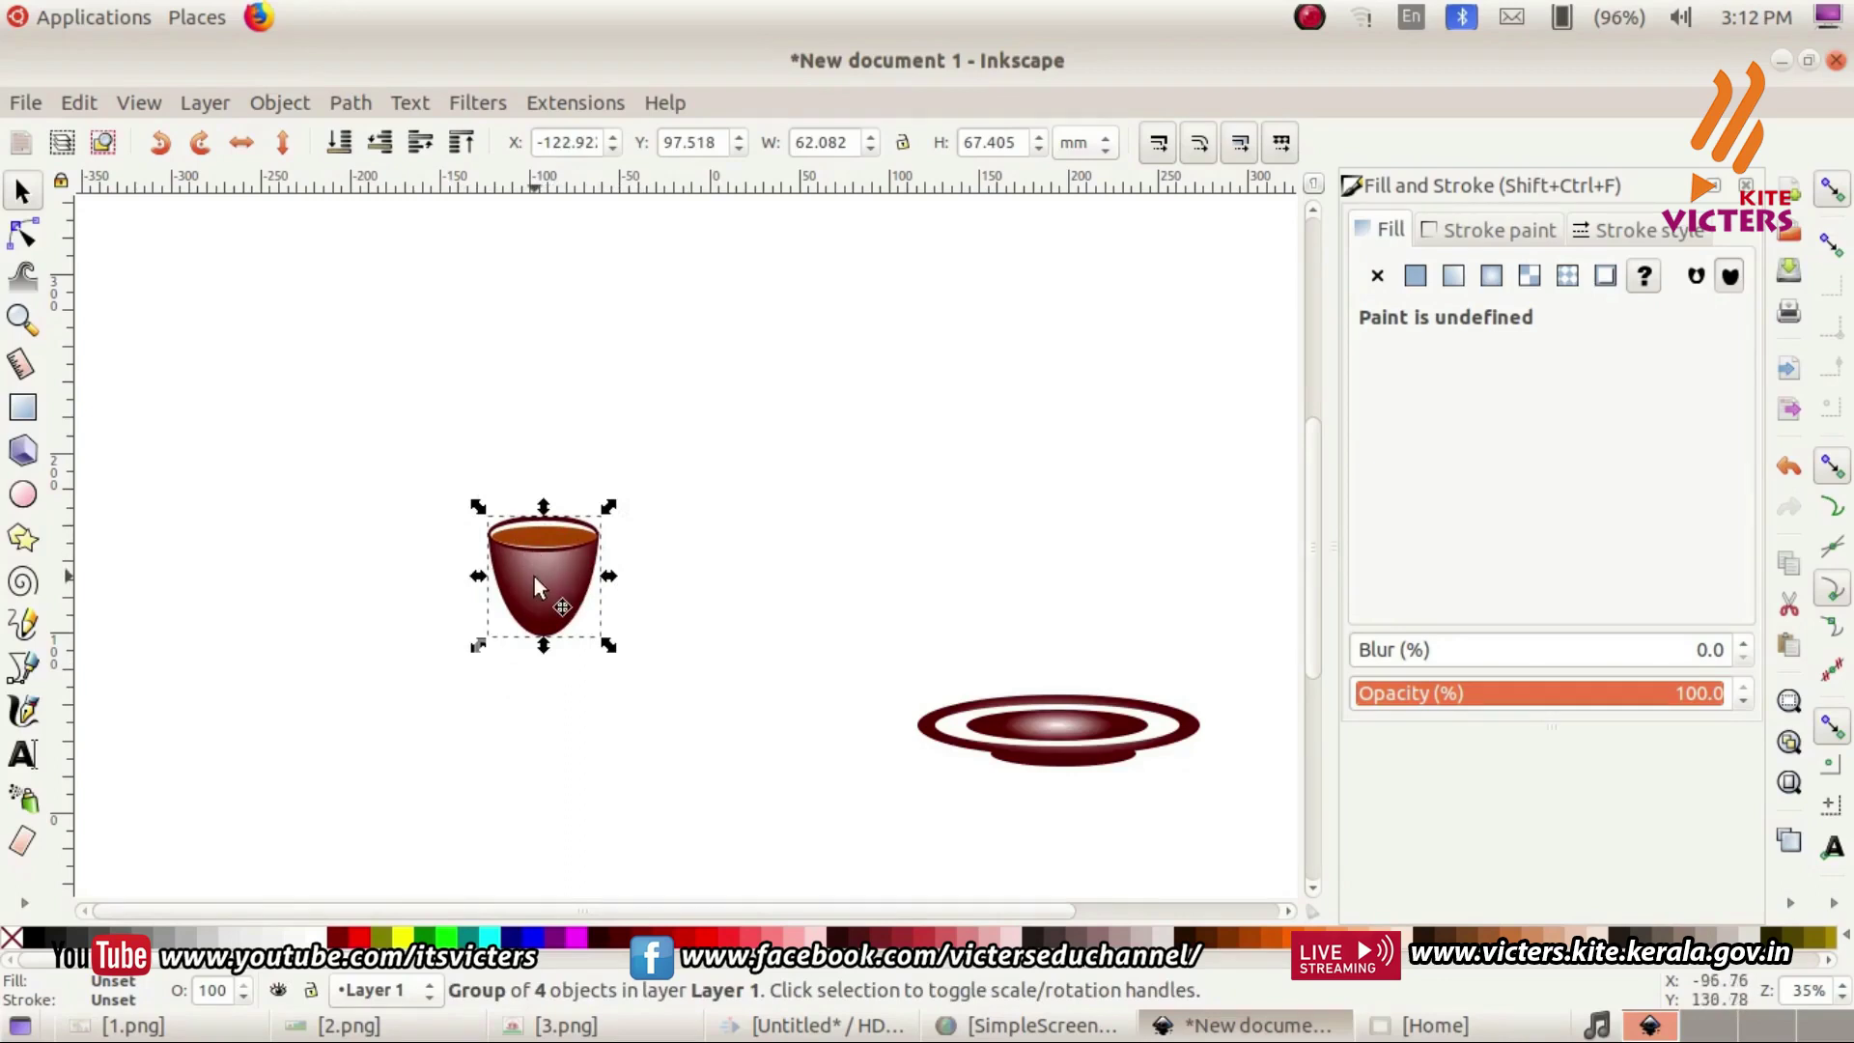
{"action": "left_click_drag", "start_coordinate": [536, 566], "coordinate": [428, 591]}
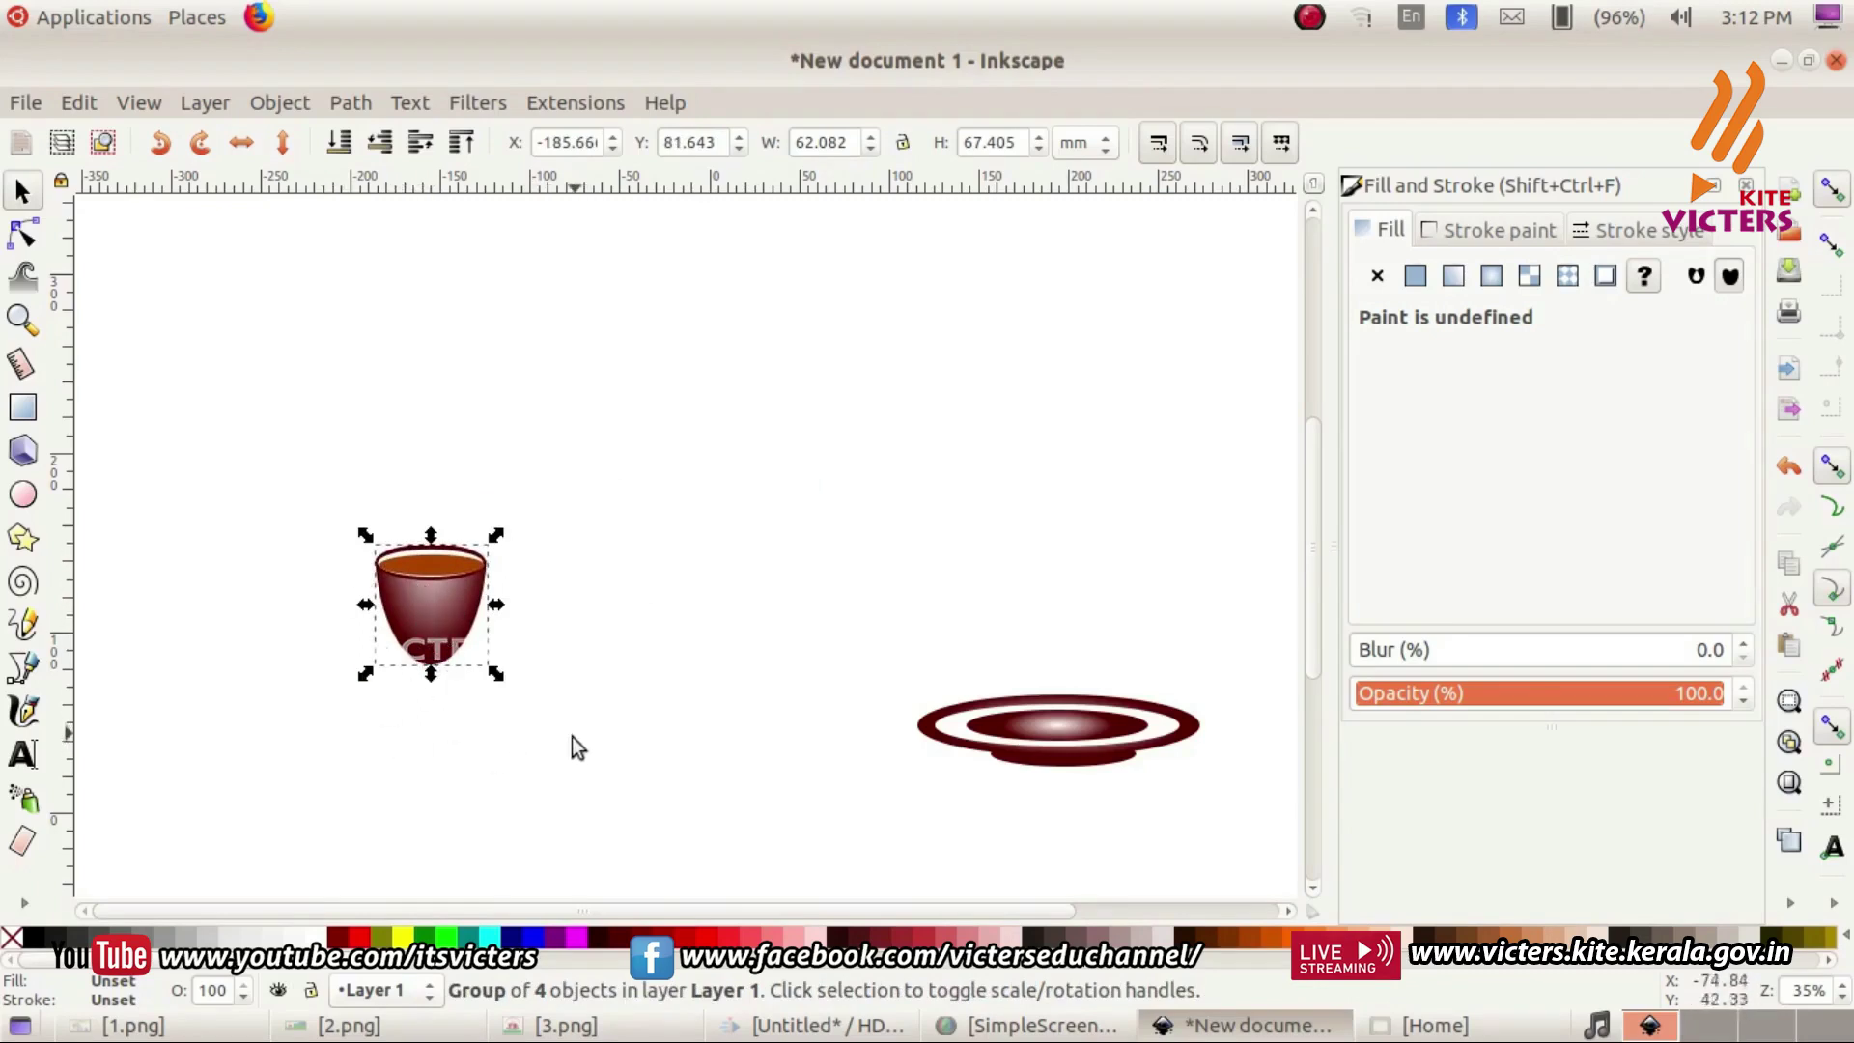
{"action": "left_click_drag", "start_coordinate": [478, 645], "coordinate": [554, 627]}
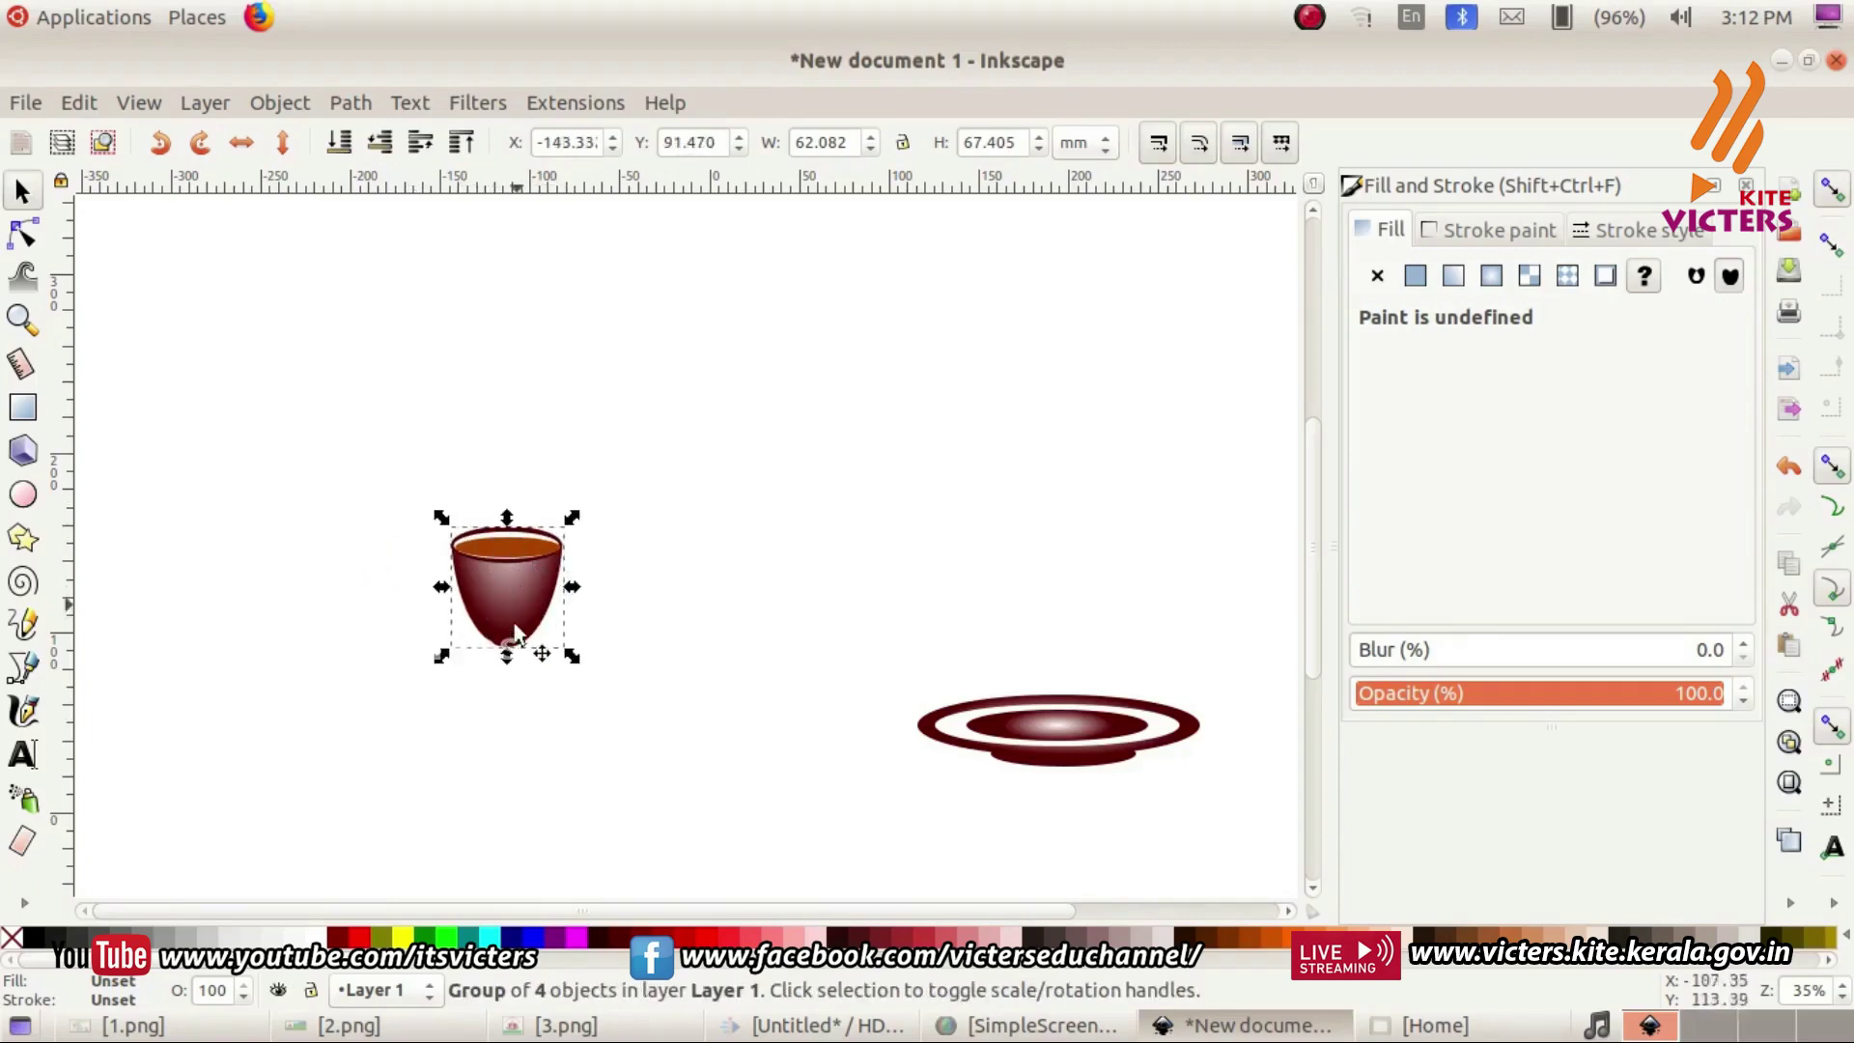
Draw three brown calligraphic strokes side by side above the cup as steam, together about 48 × 51 mm.
{"action": "left_click", "coordinate": [21, 713]}
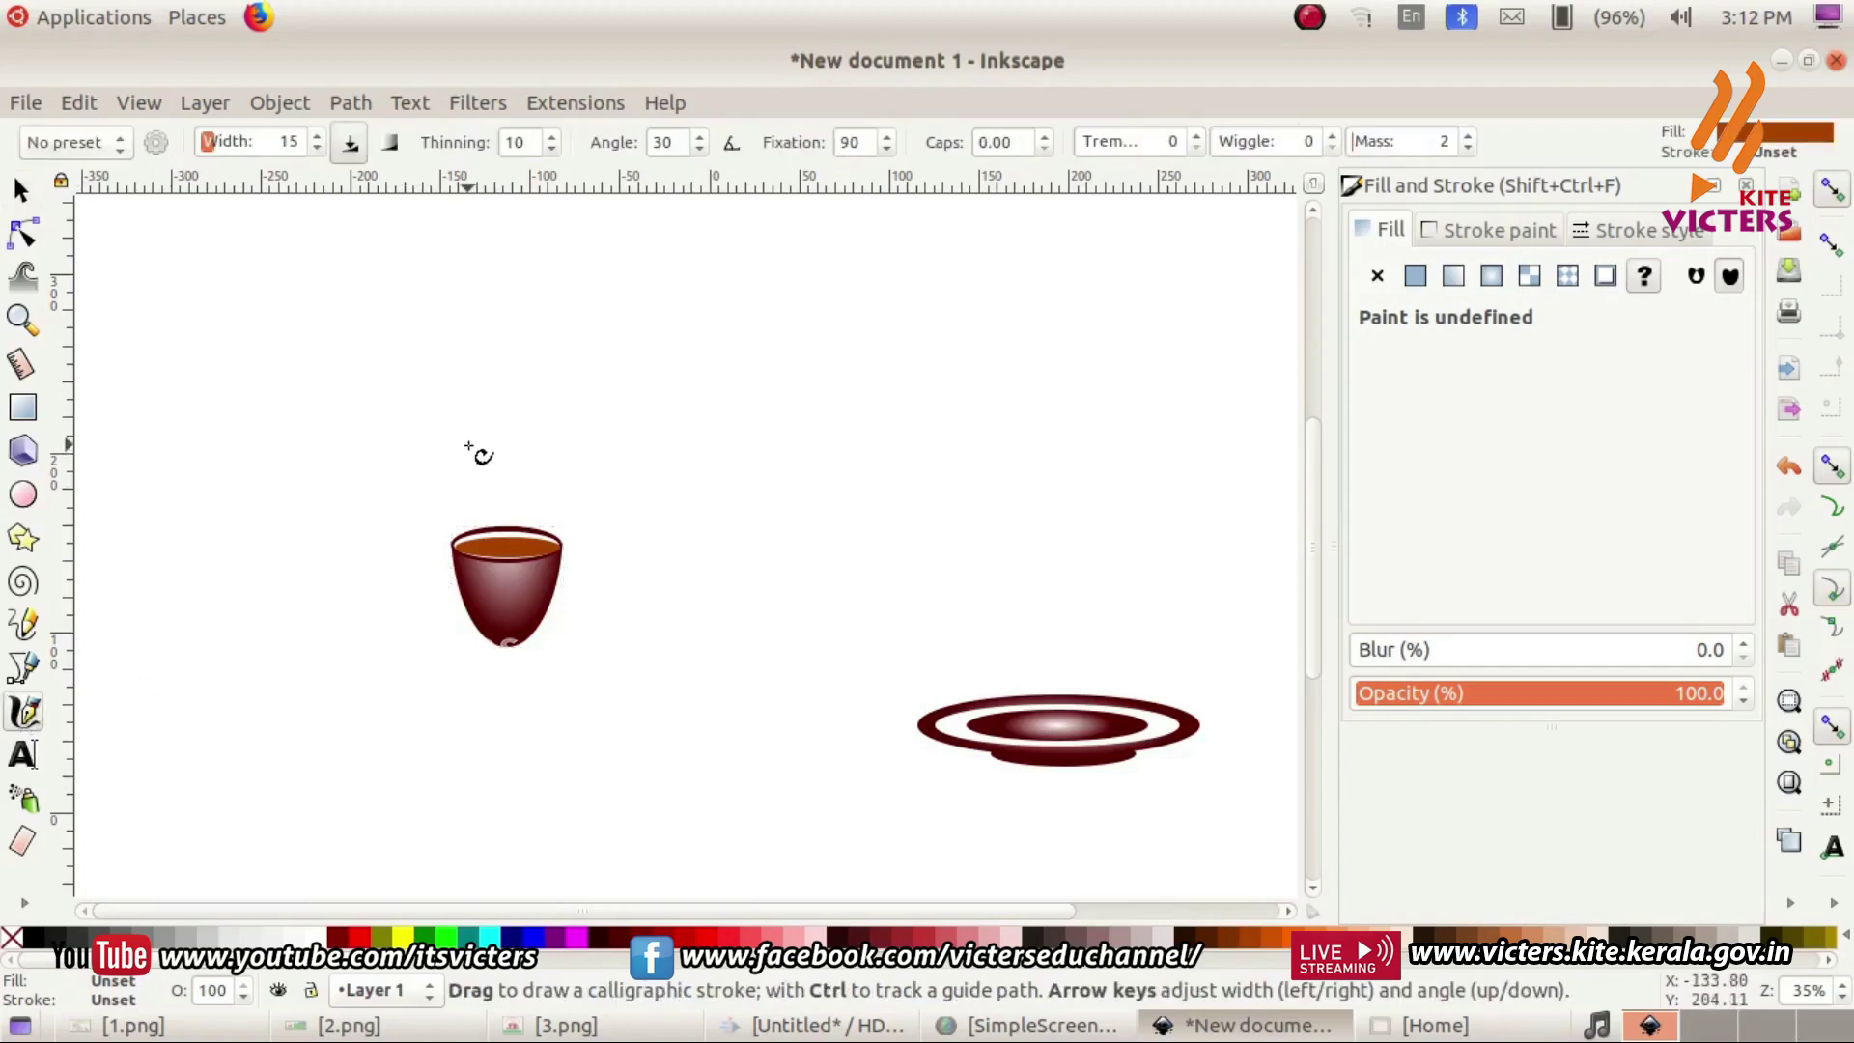
{"action": "left_click_drag", "start_coordinate": [468, 447], "coordinate": [473, 526]}
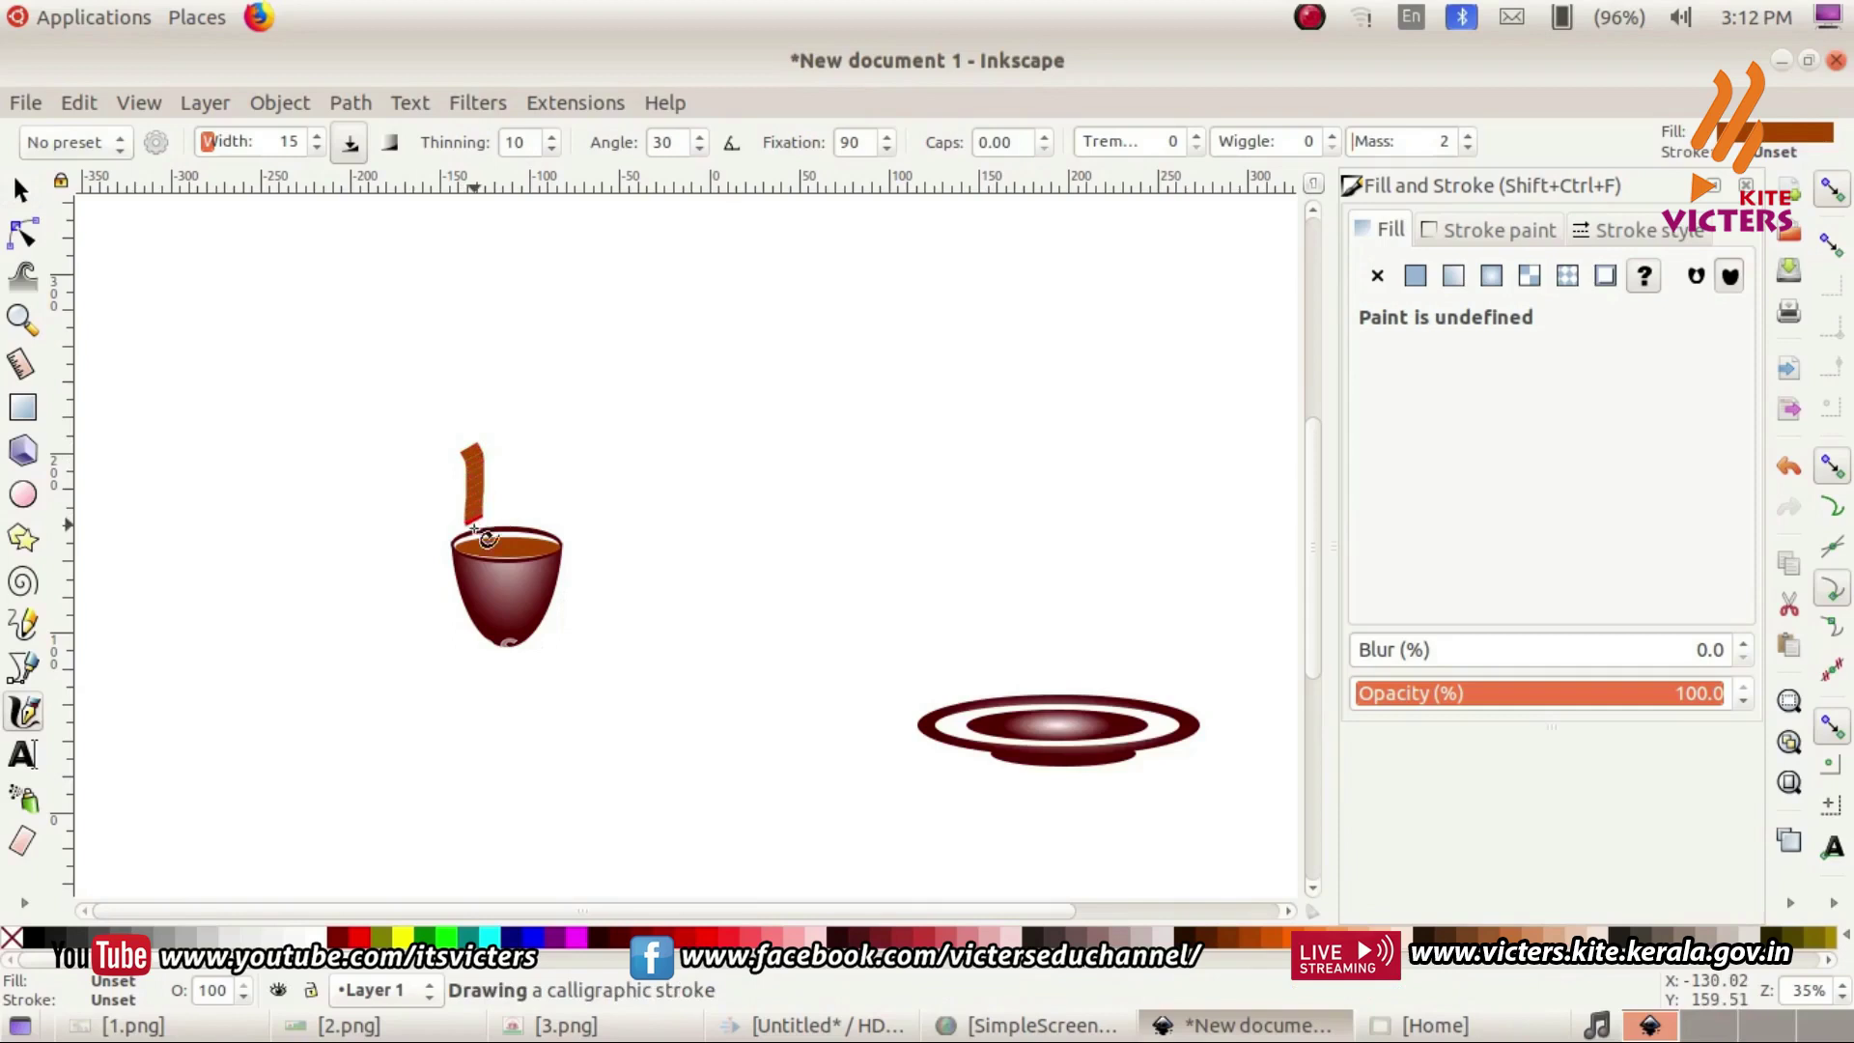
{"action": "left_click_drag", "start_coordinate": [496, 446], "coordinate": [503, 525]}
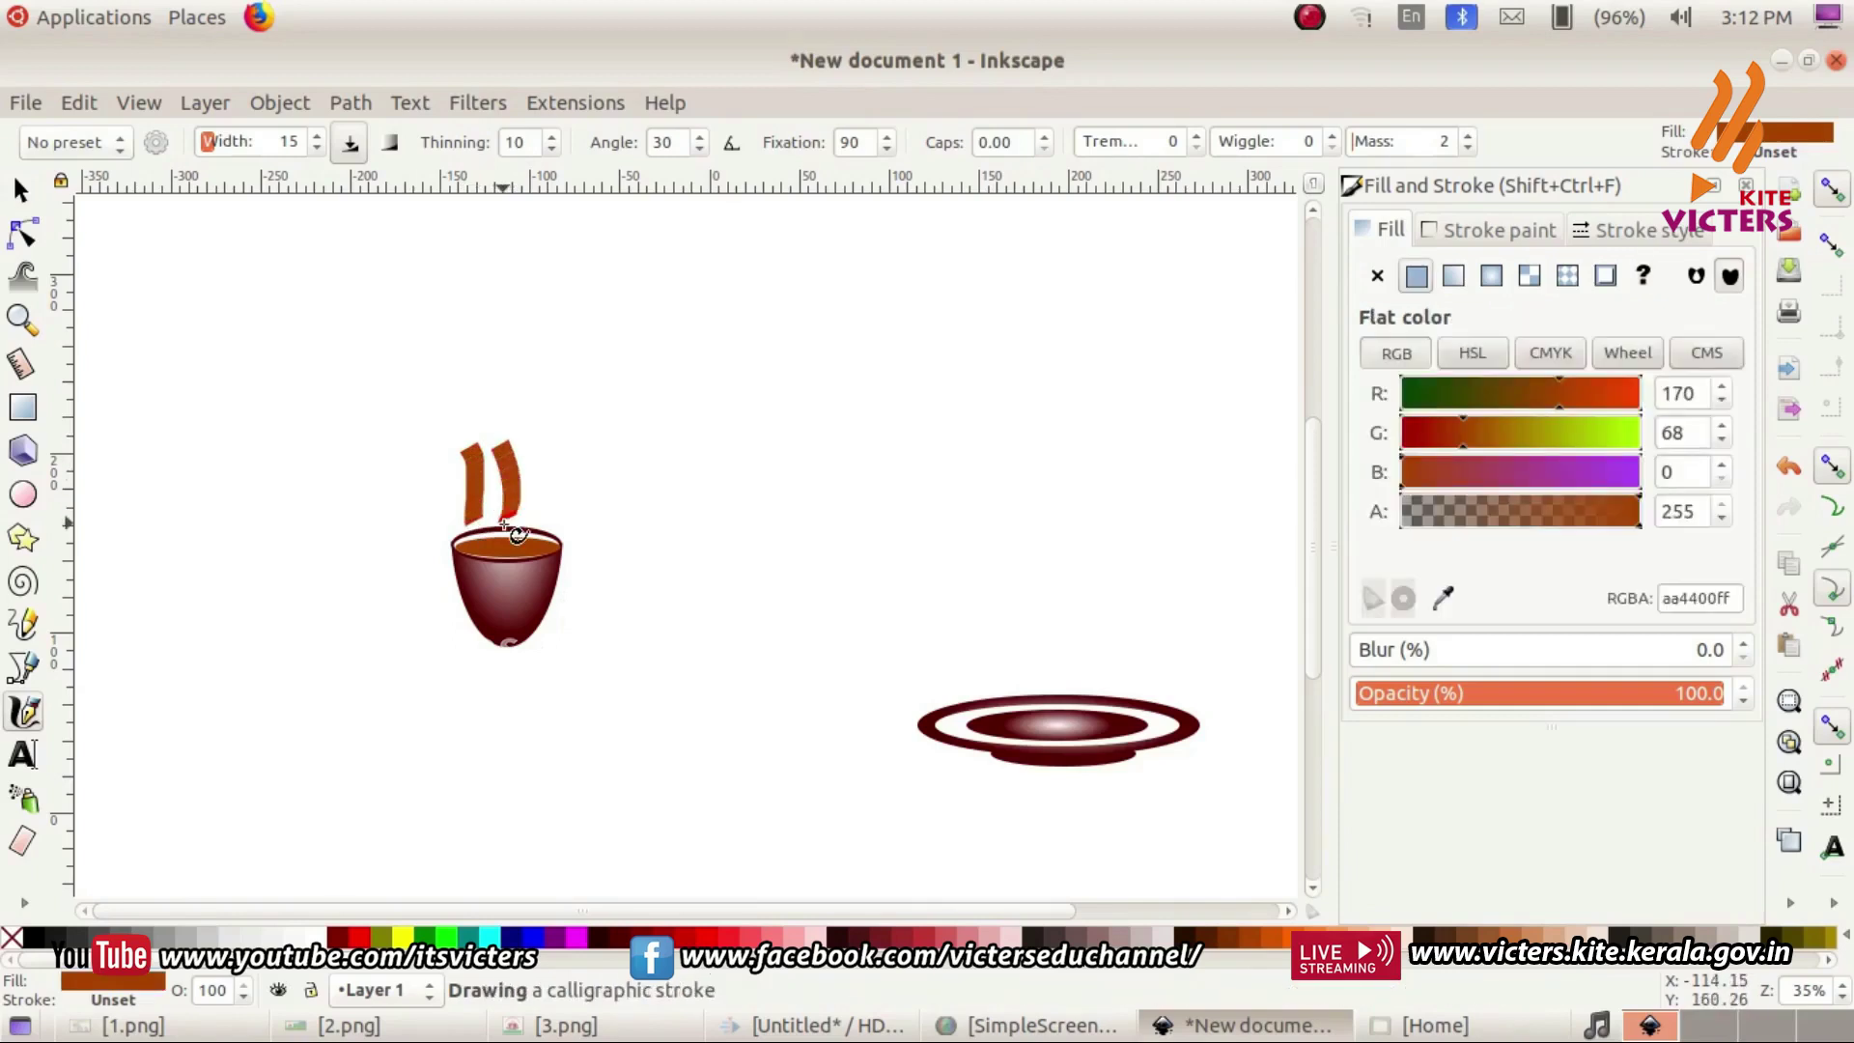
{"action": "left_click_drag", "start_coordinate": [537, 447], "coordinate": [531, 538]}
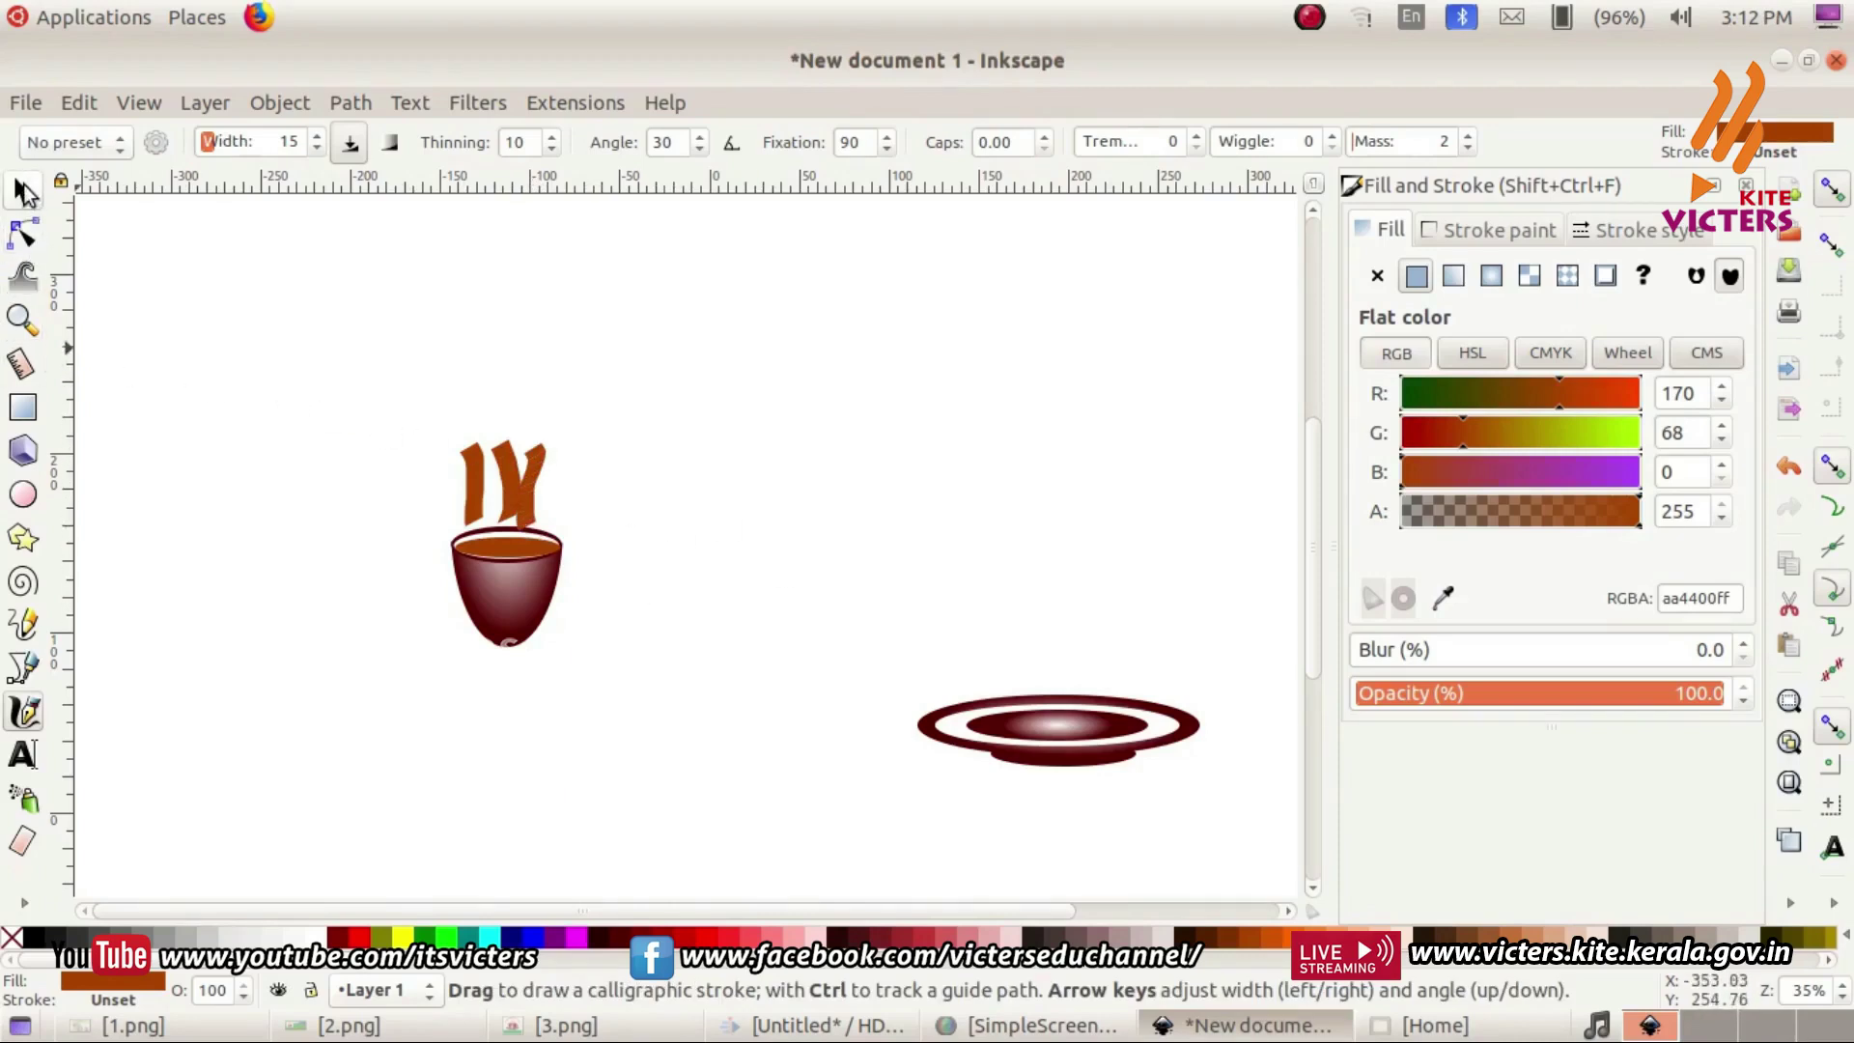
Blur the three brown steam strokes above the cup to 65%.
{"action": "left_click", "coordinate": [24, 193]}
{"action": "left_click_drag", "start_coordinate": [398, 381], "coordinate": [618, 564]}
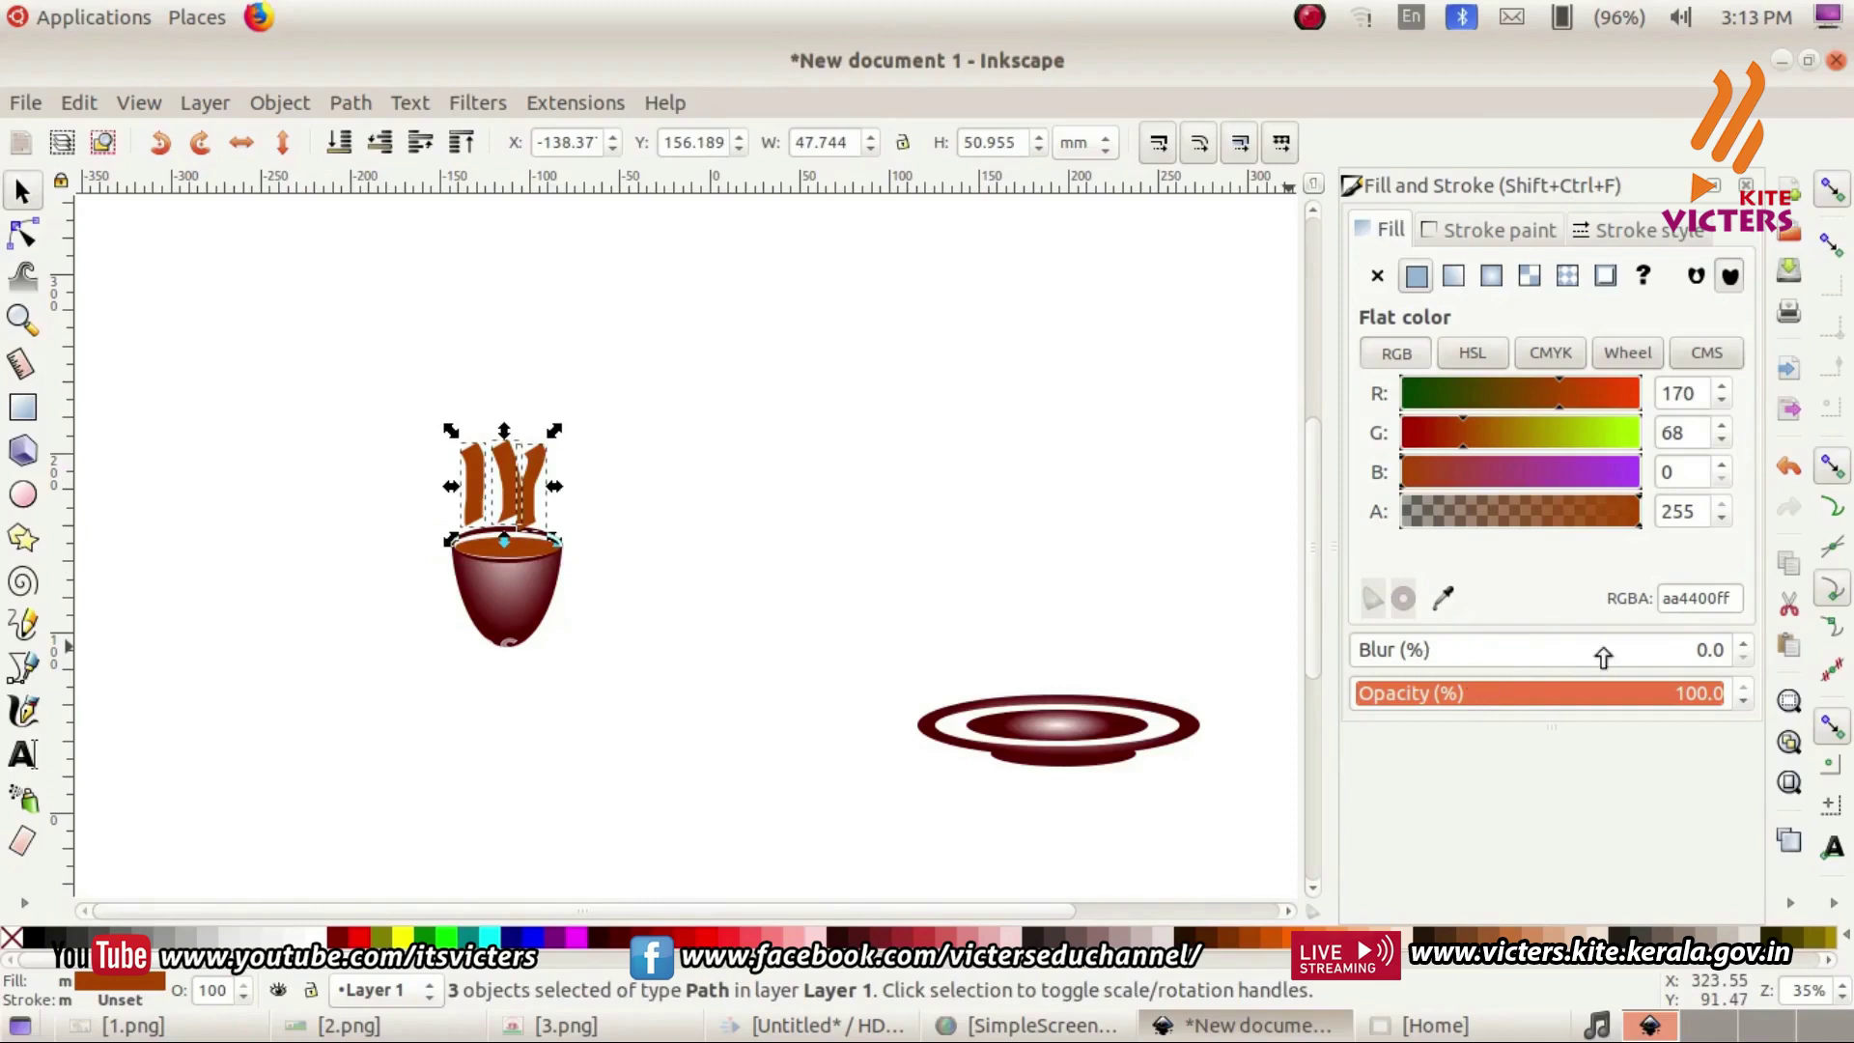
{"action": "left_click", "coordinate": [1744, 646]}
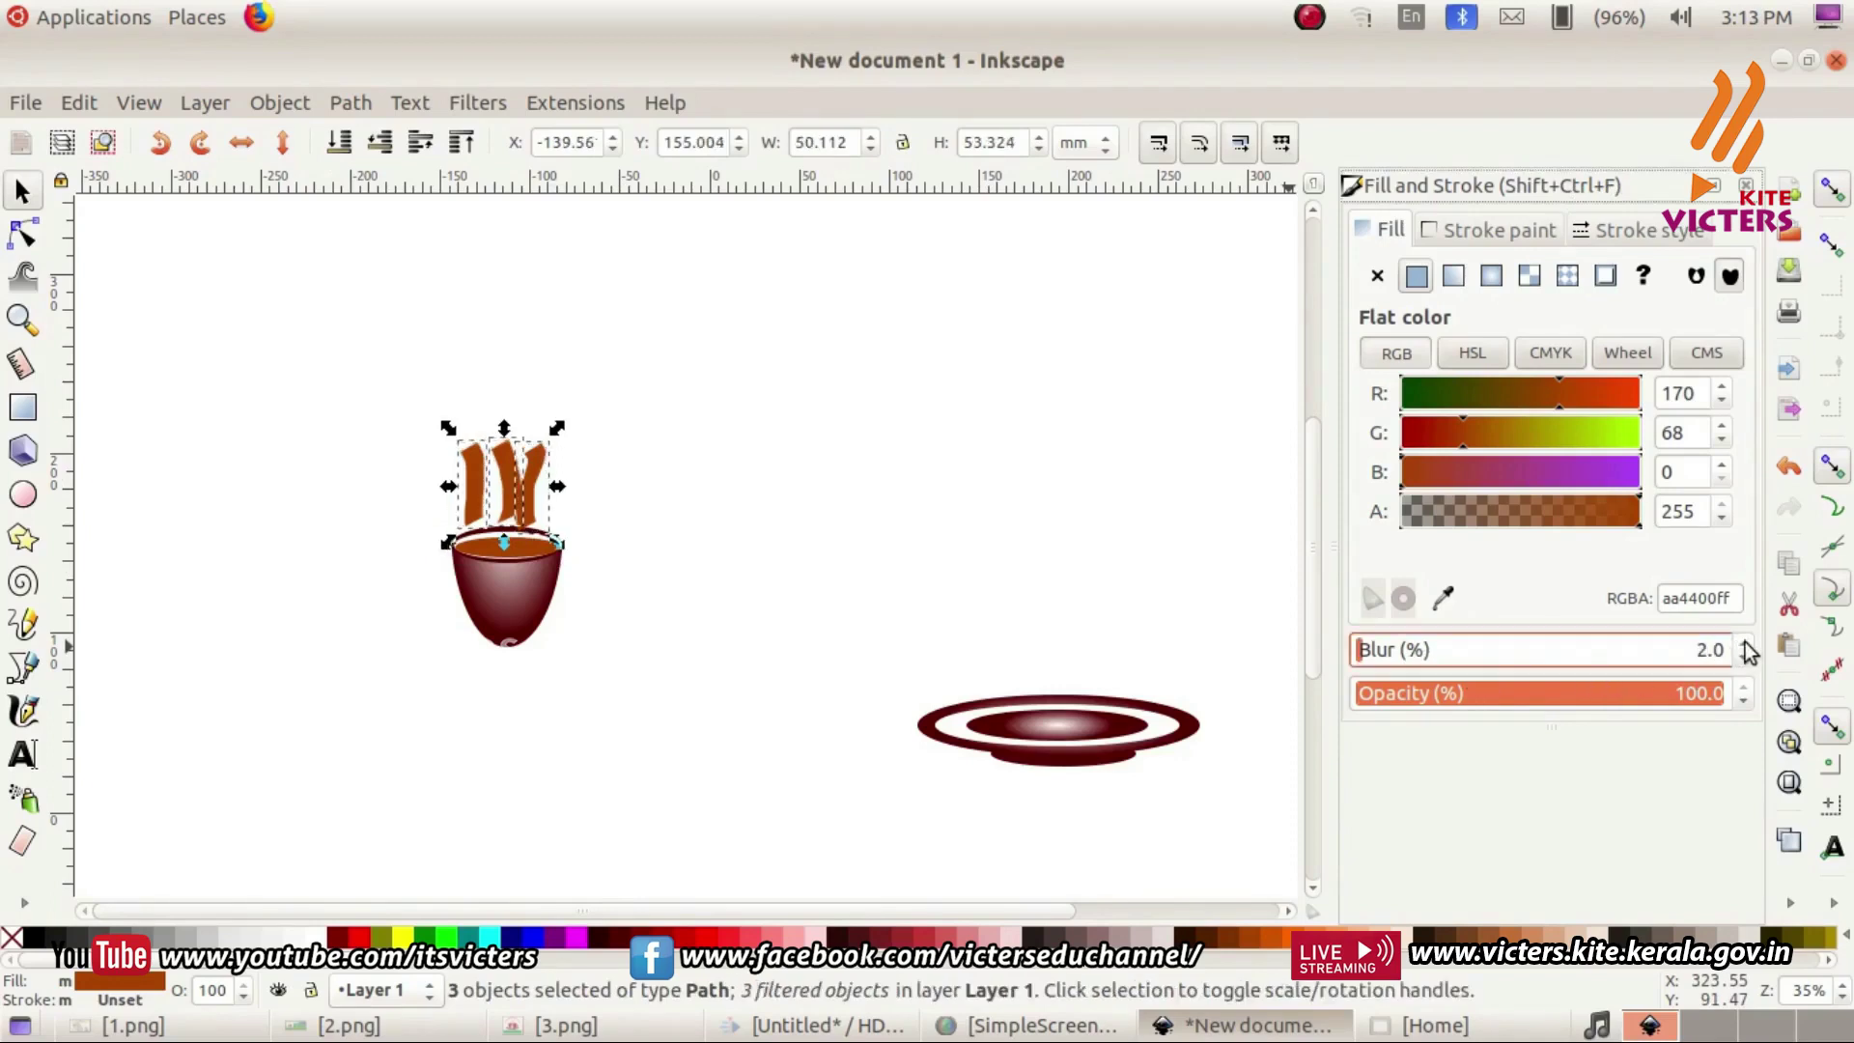
{"action": "left_click", "coordinate": [1744, 645]}
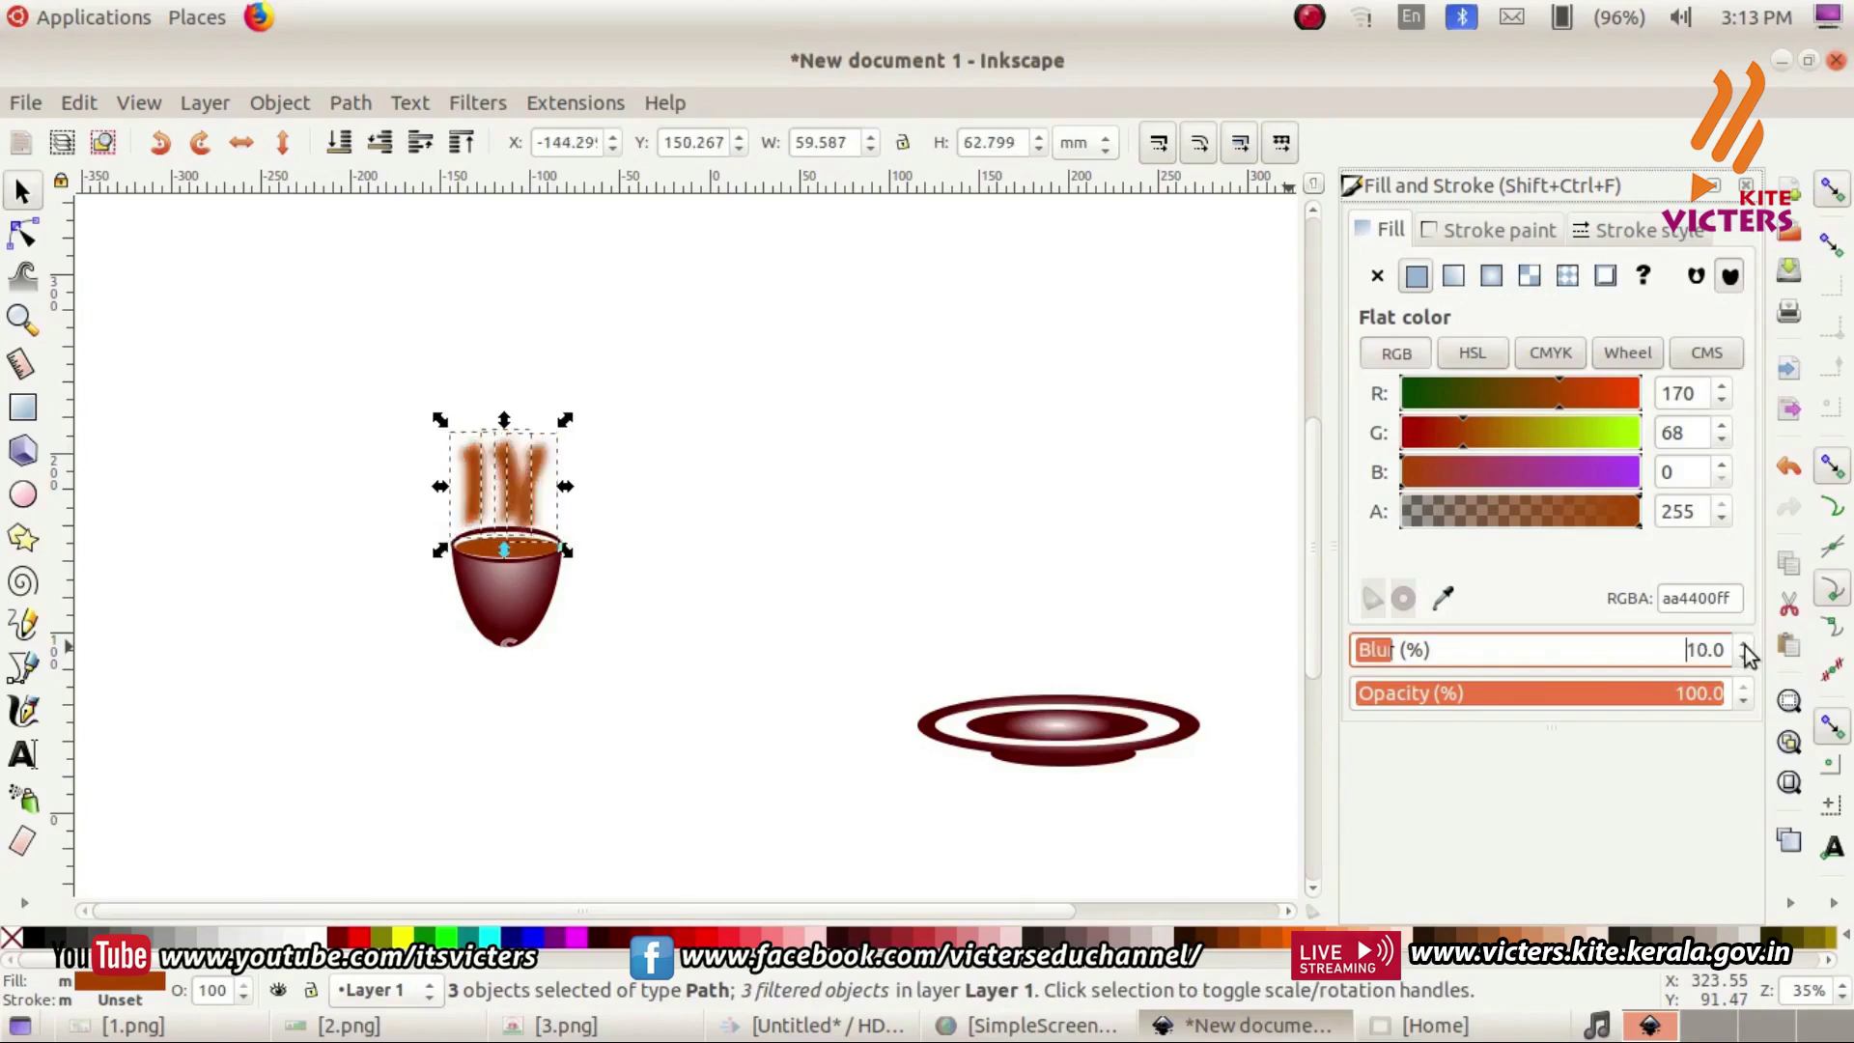
{"action": "left_click", "coordinate": [1744, 645]}
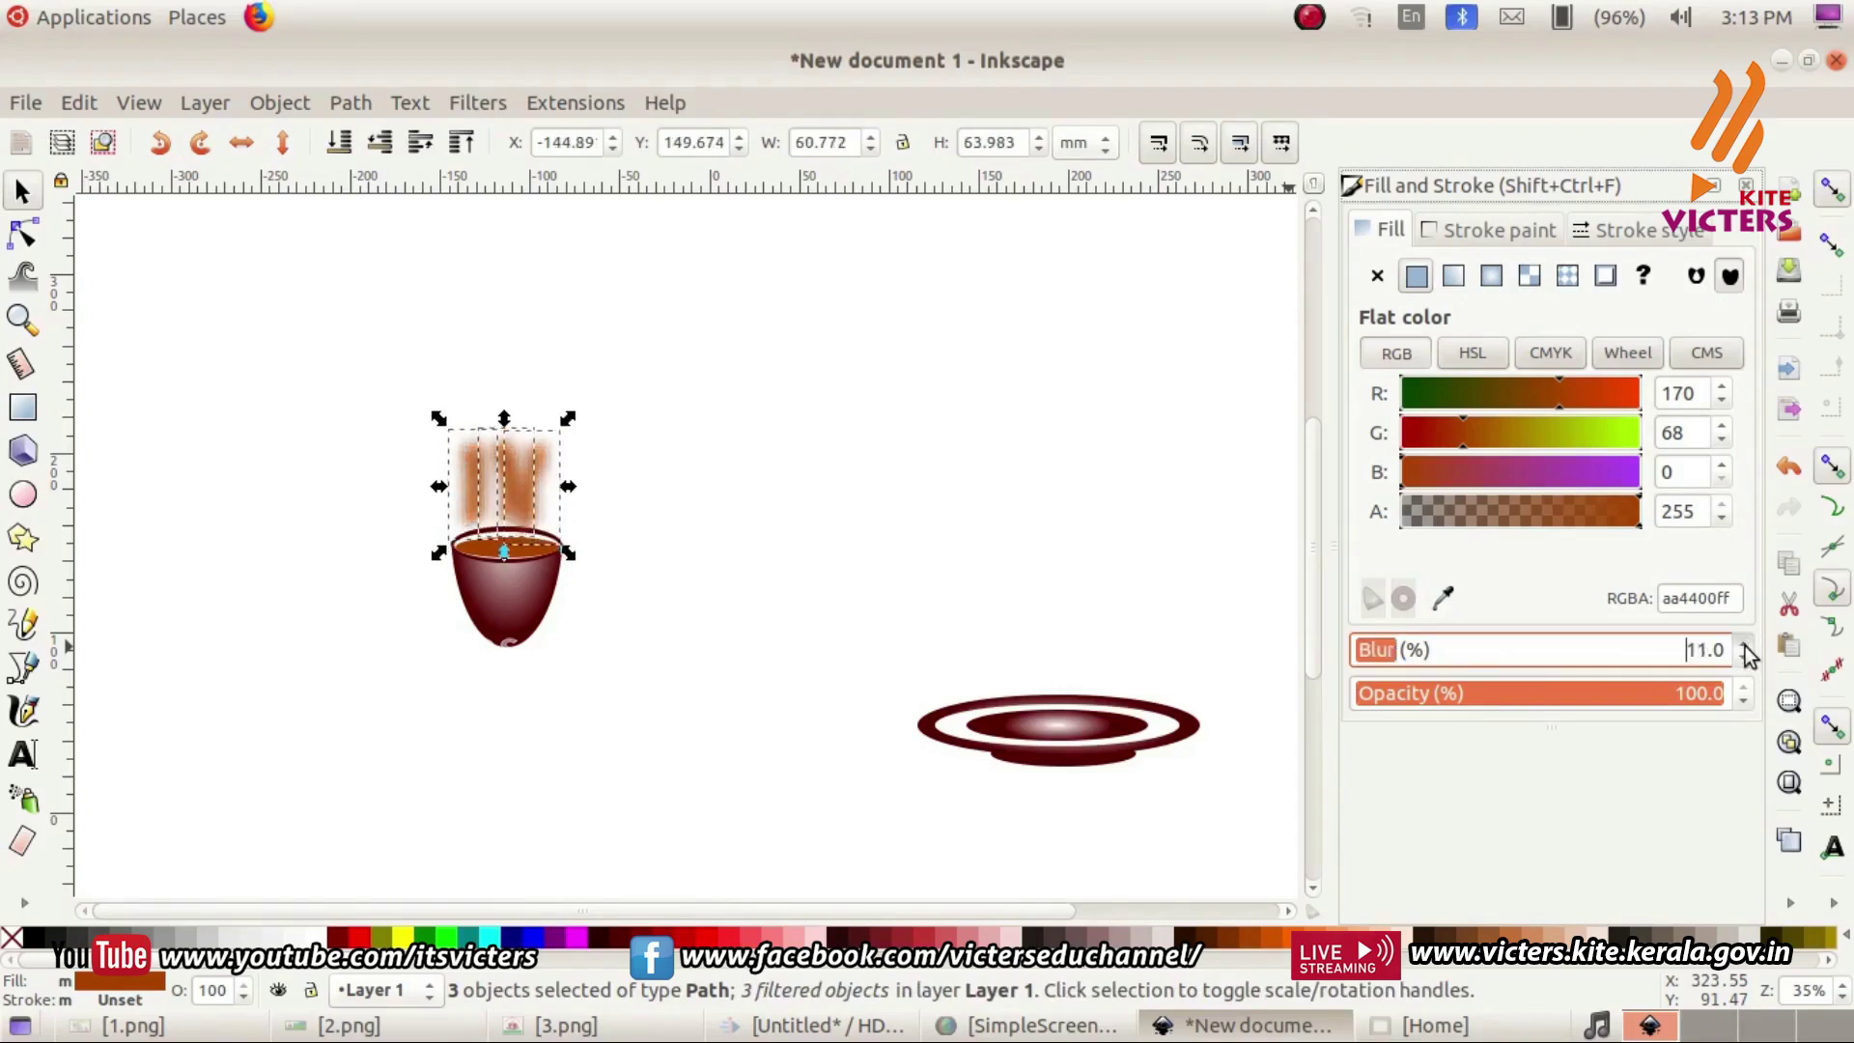
{"action": "left_click", "coordinate": [1743, 647]}
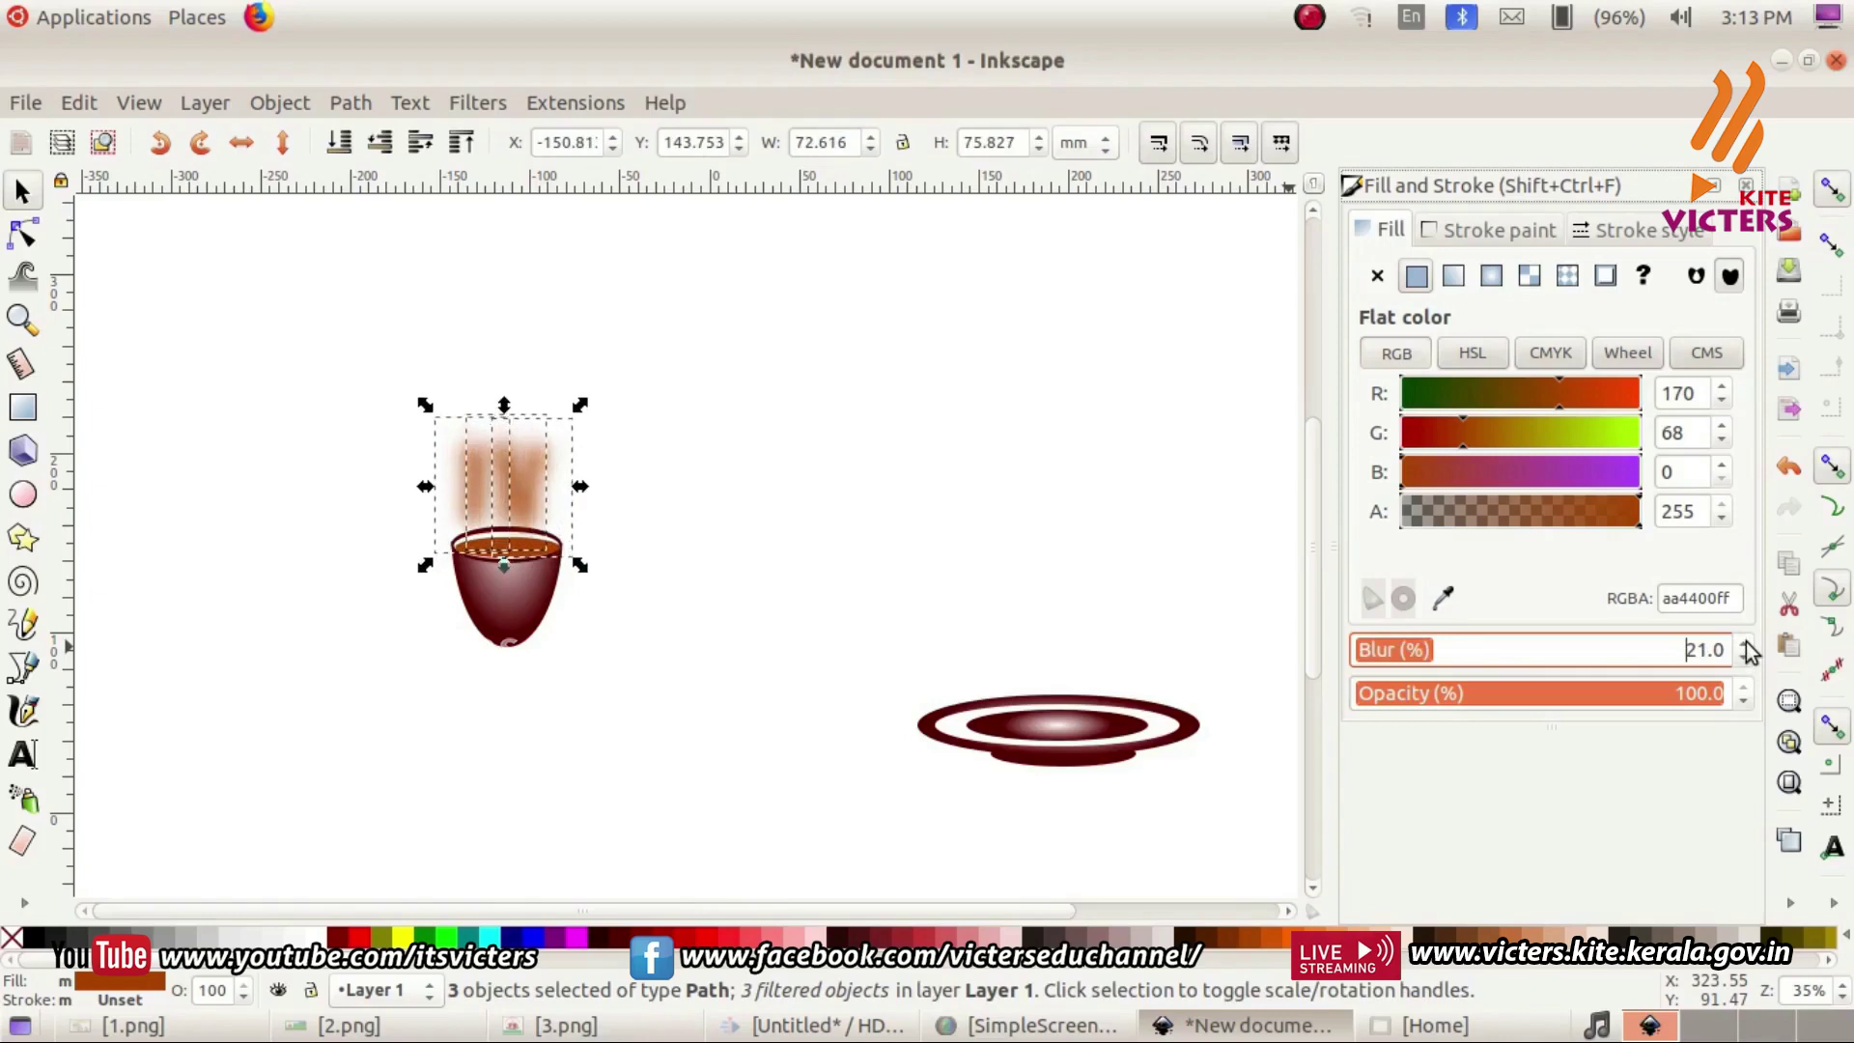
{"action": "left_click", "coordinate": [1744, 645]}
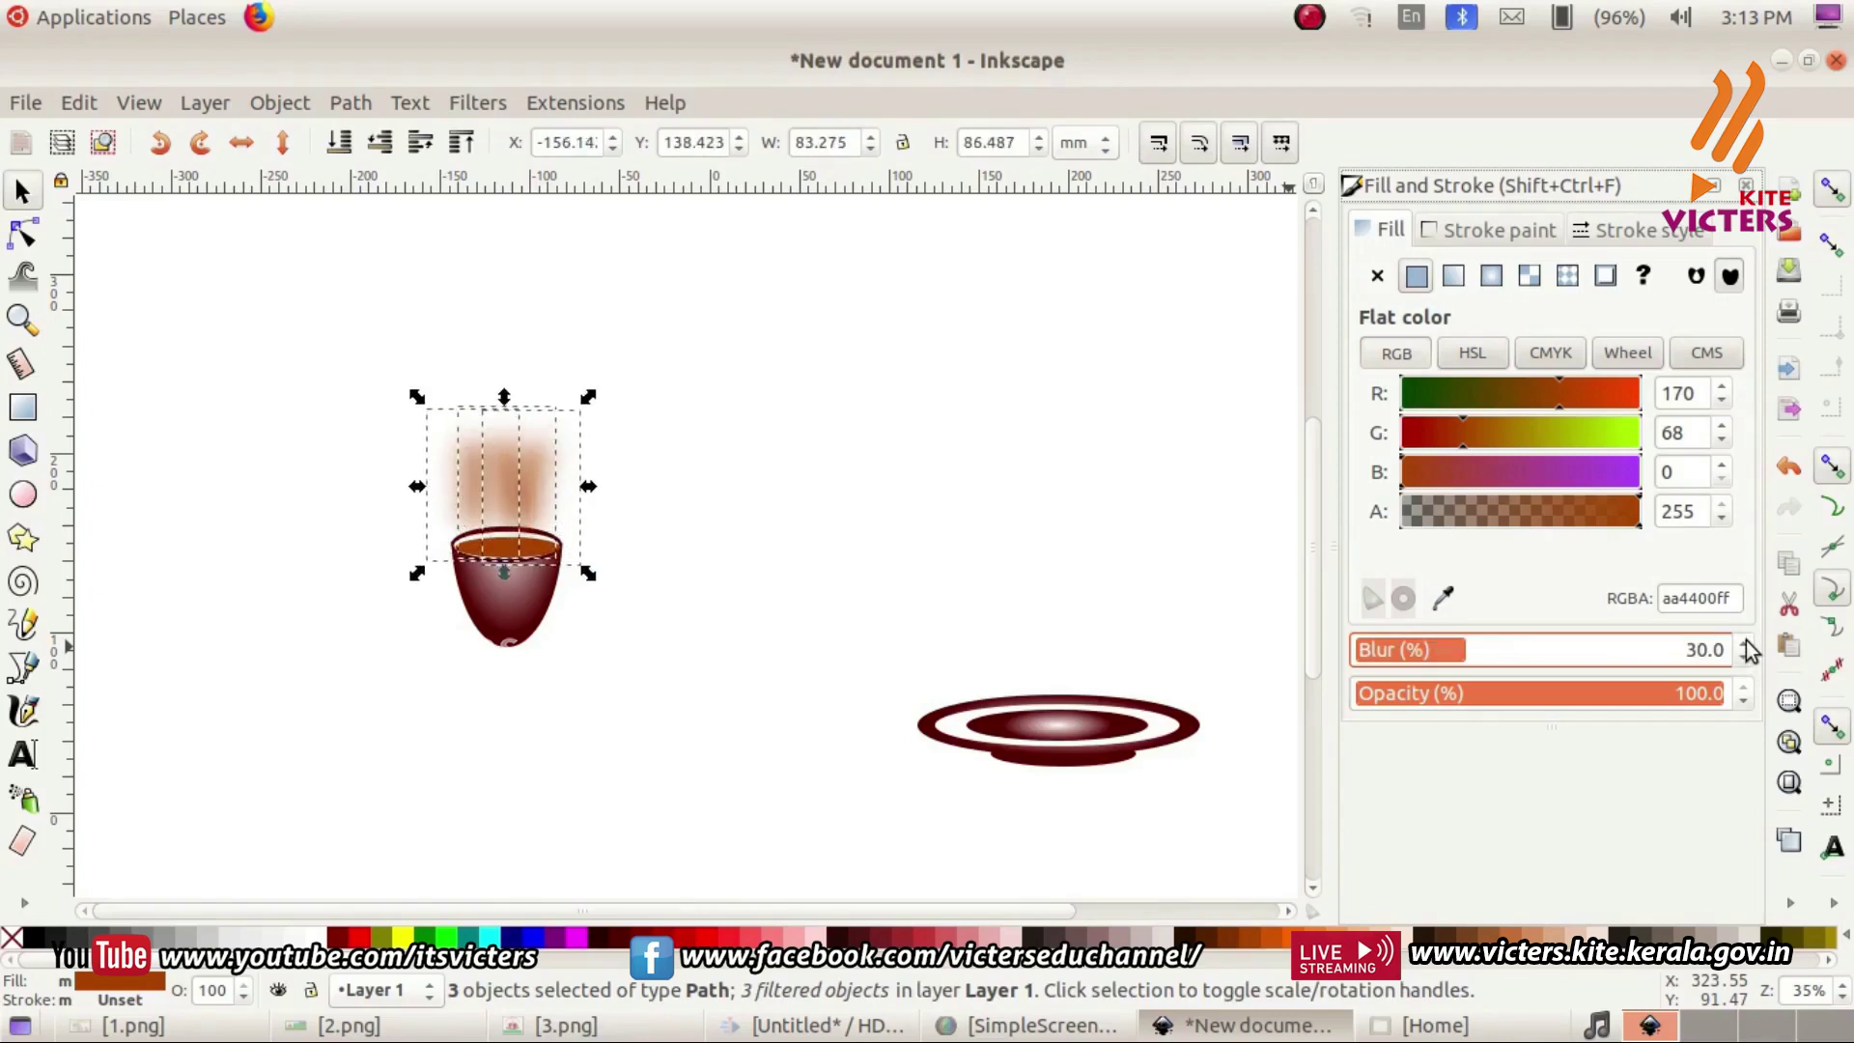
{"action": "left_click", "coordinate": [1743, 645]}
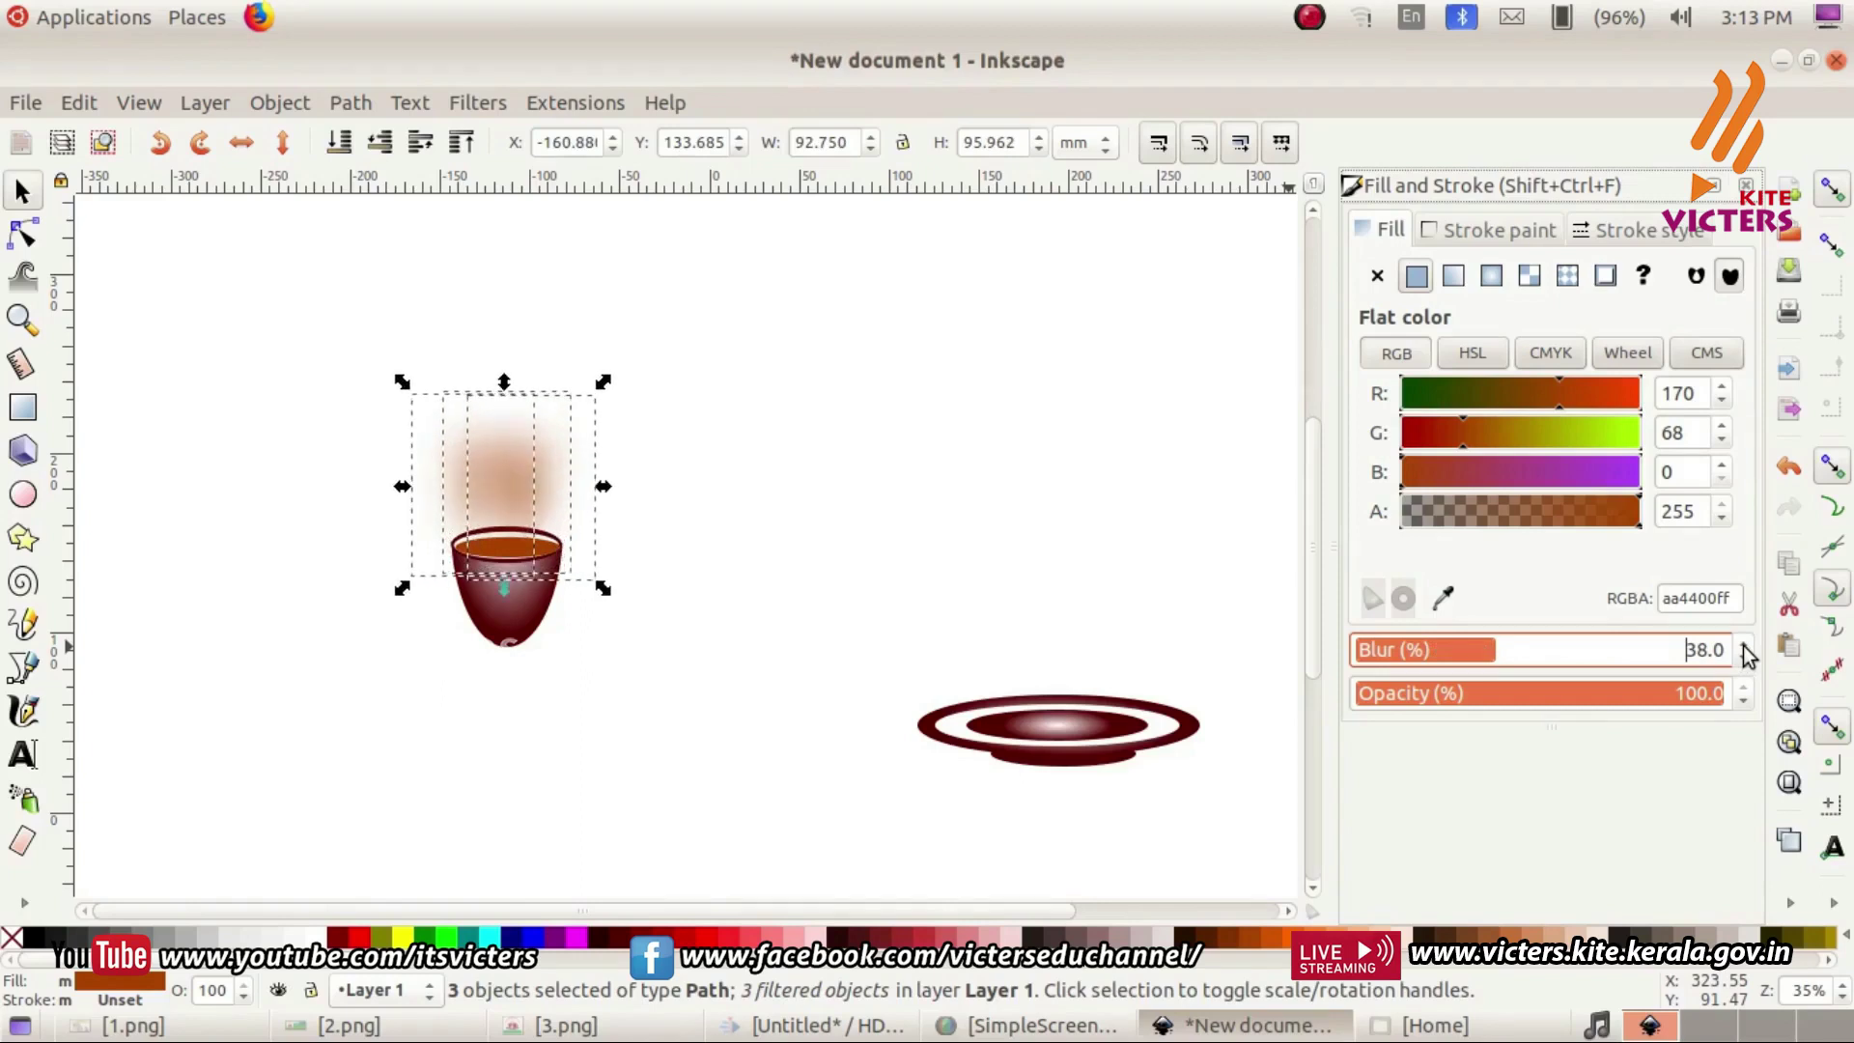
{"action": "left_click", "coordinate": [1743, 645]}
{"action": "left_click", "coordinate": [1743, 645]}
{"action": "left_click", "coordinate": [1744, 645]}
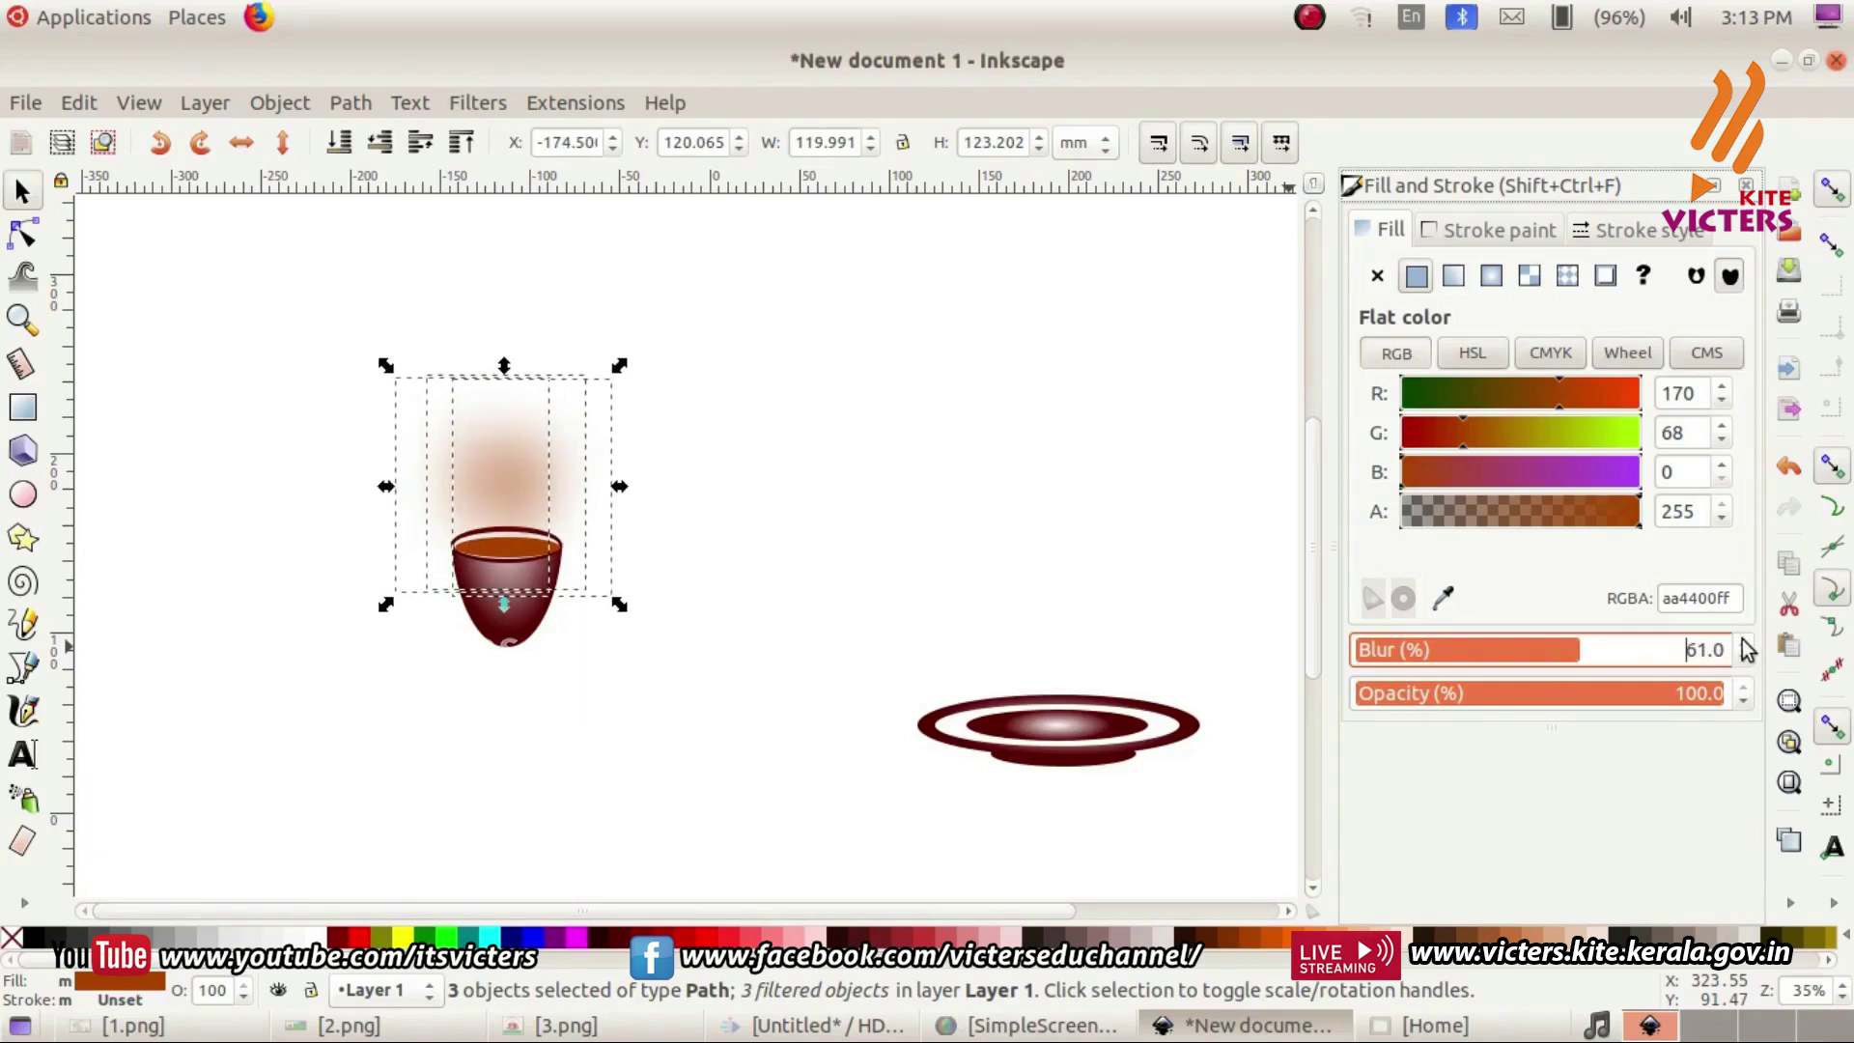
{"action": "left_click", "coordinate": [1744, 645]}
{"action": "left_click", "coordinate": [1743, 645]}
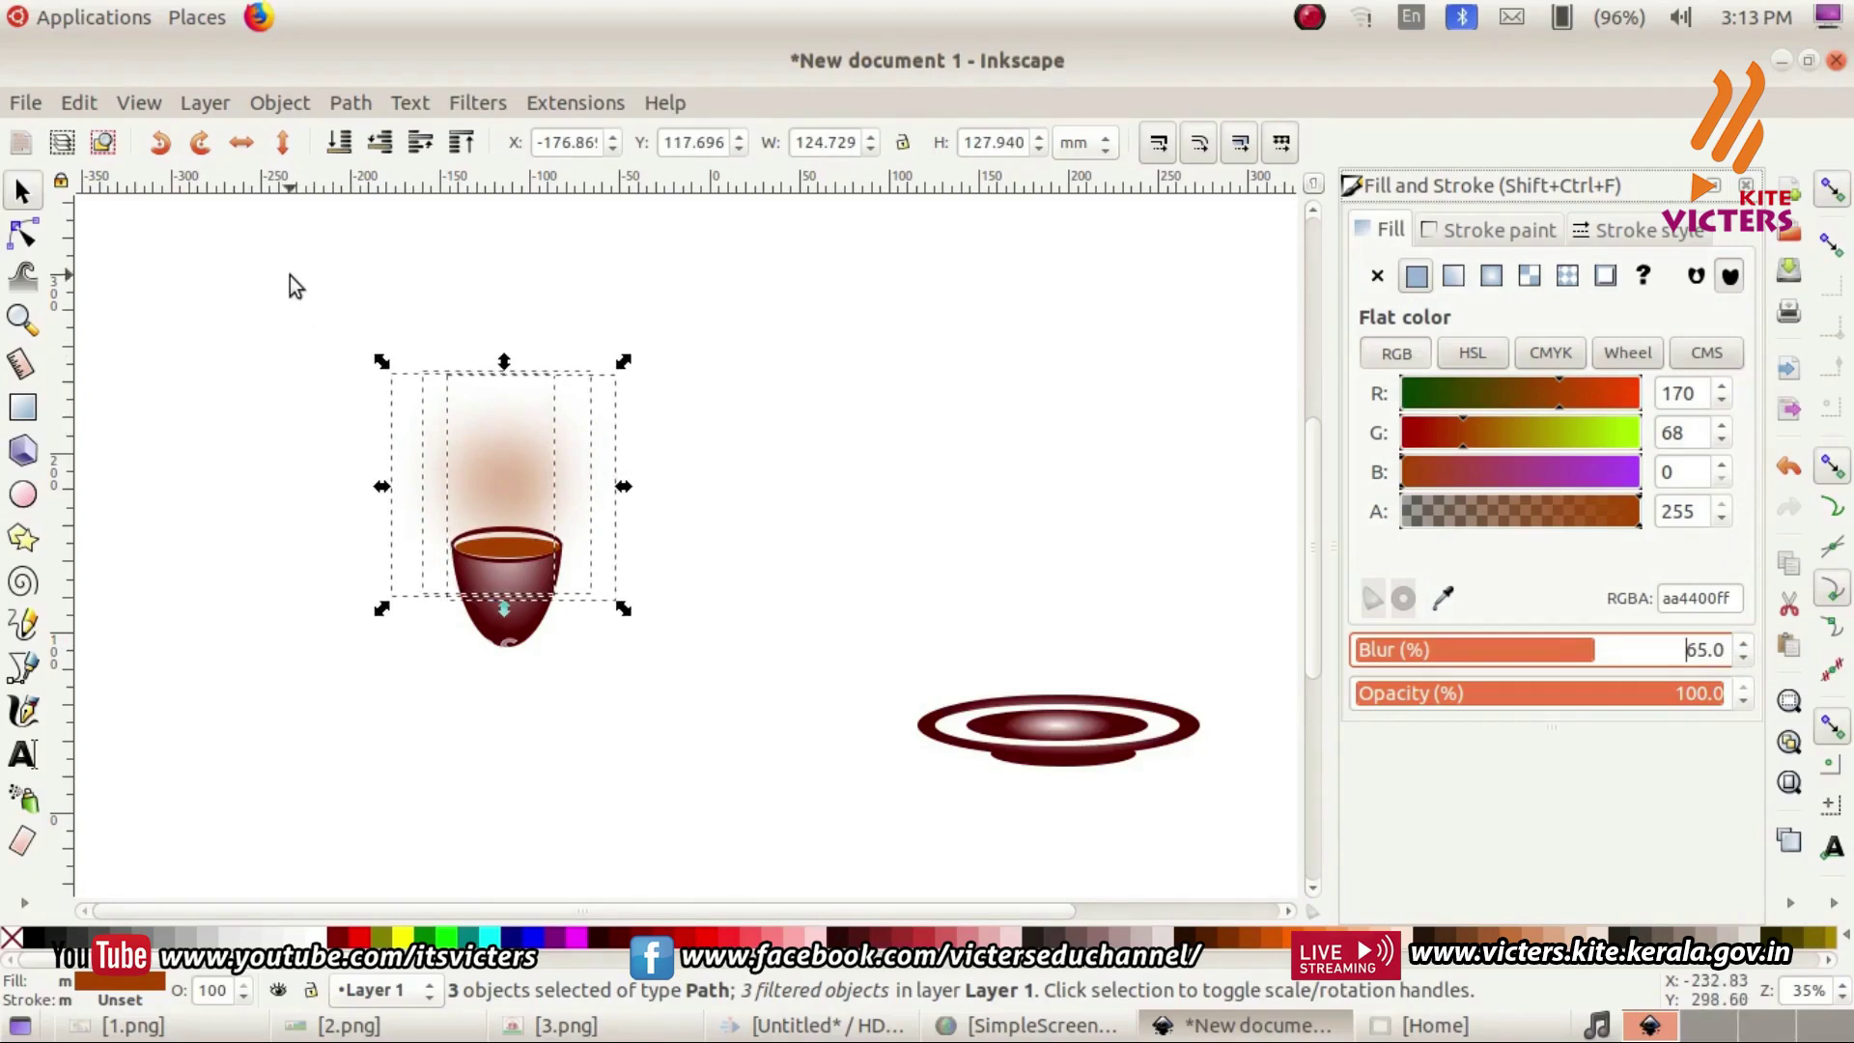
Group the cup with its blurred steam and move the group to about X 24.5 mm, Y 141.6 mm.
{"action": "left_click_drag", "start_coordinate": [277, 273], "coordinate": [774, 745]}
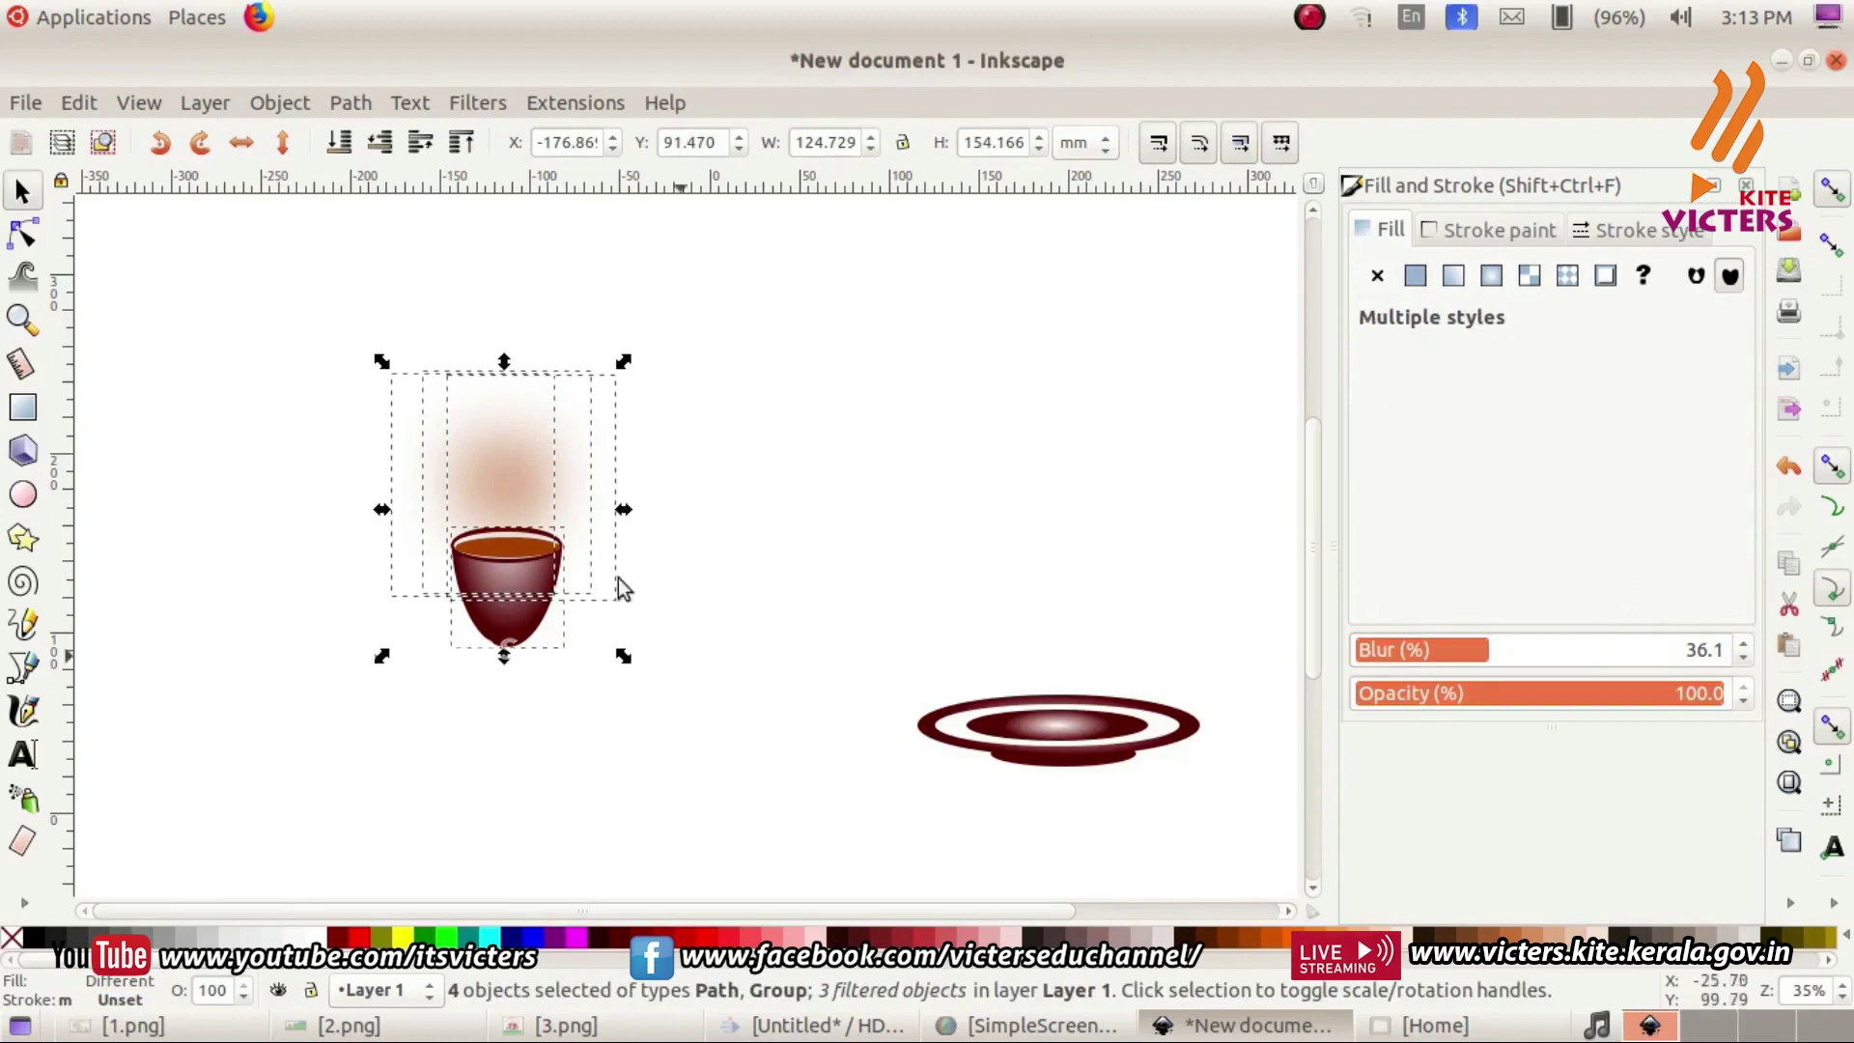
{"action": "left_click", "coordinate": [280, 103]}
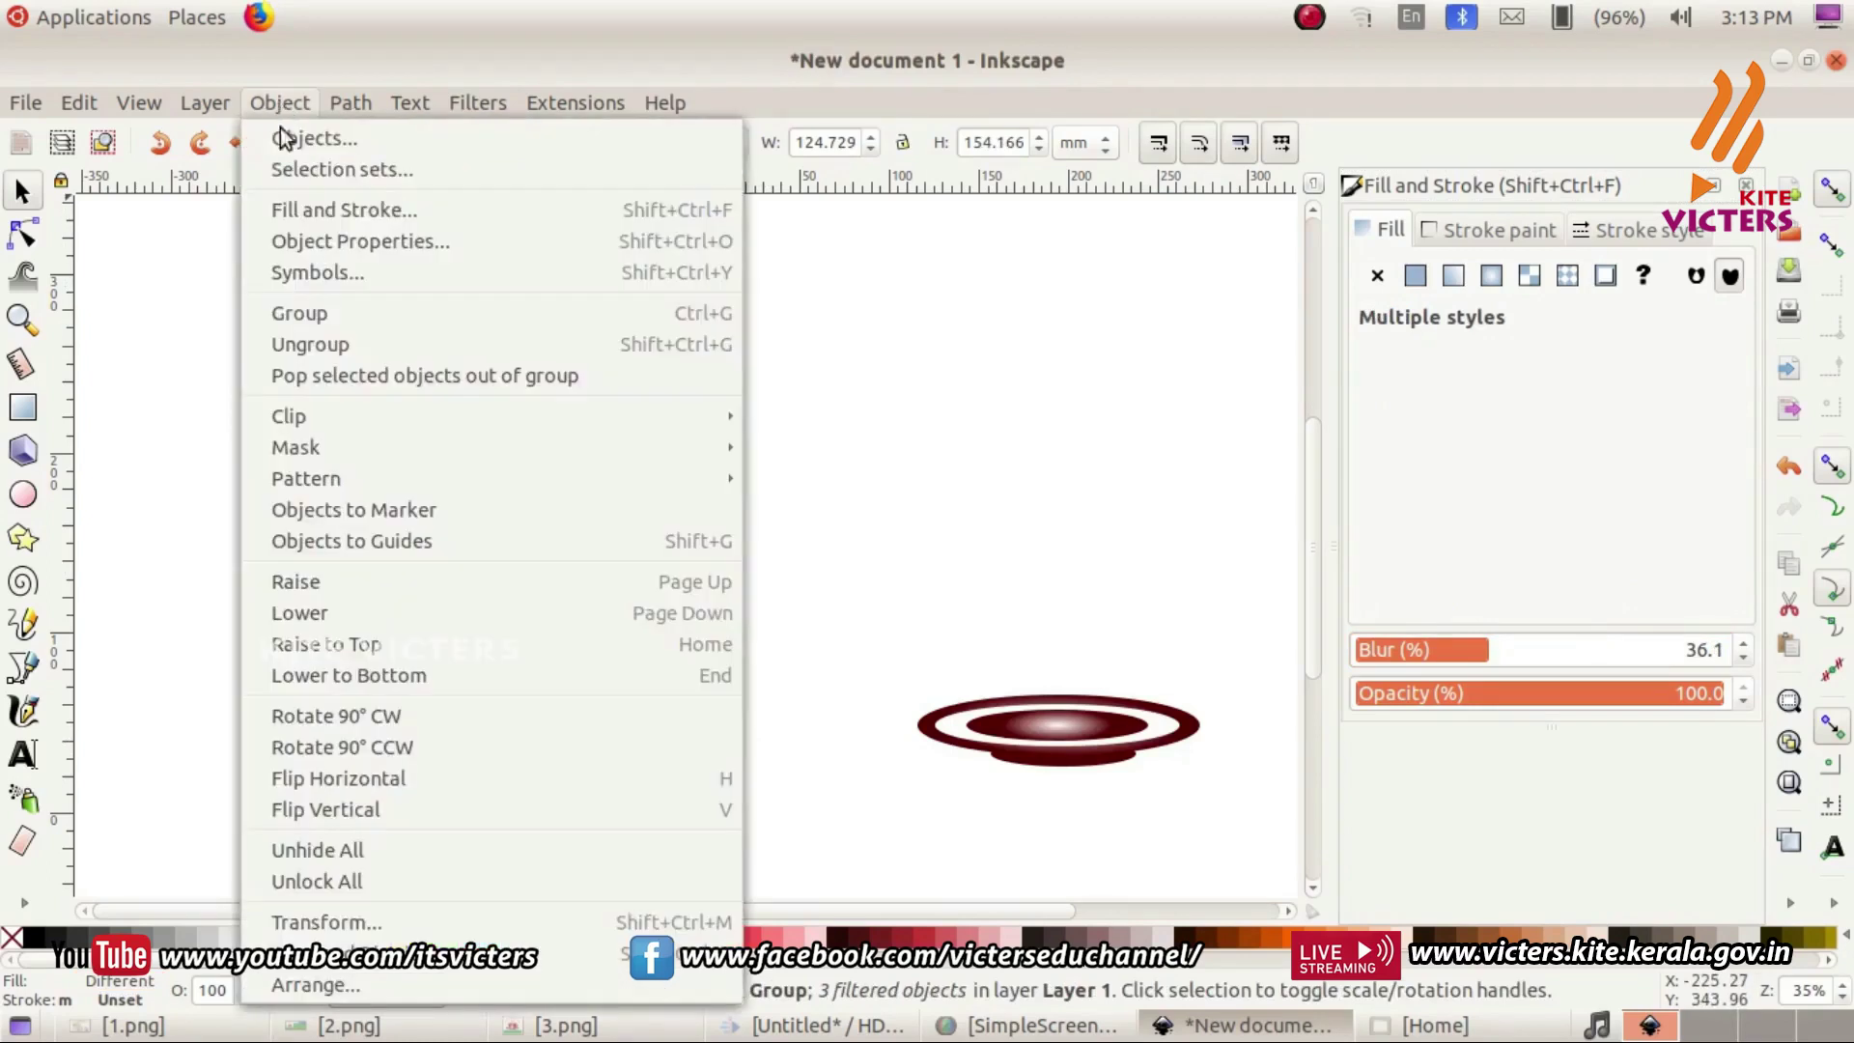
{"action": "left_click", "coordinate": [332, 309]}
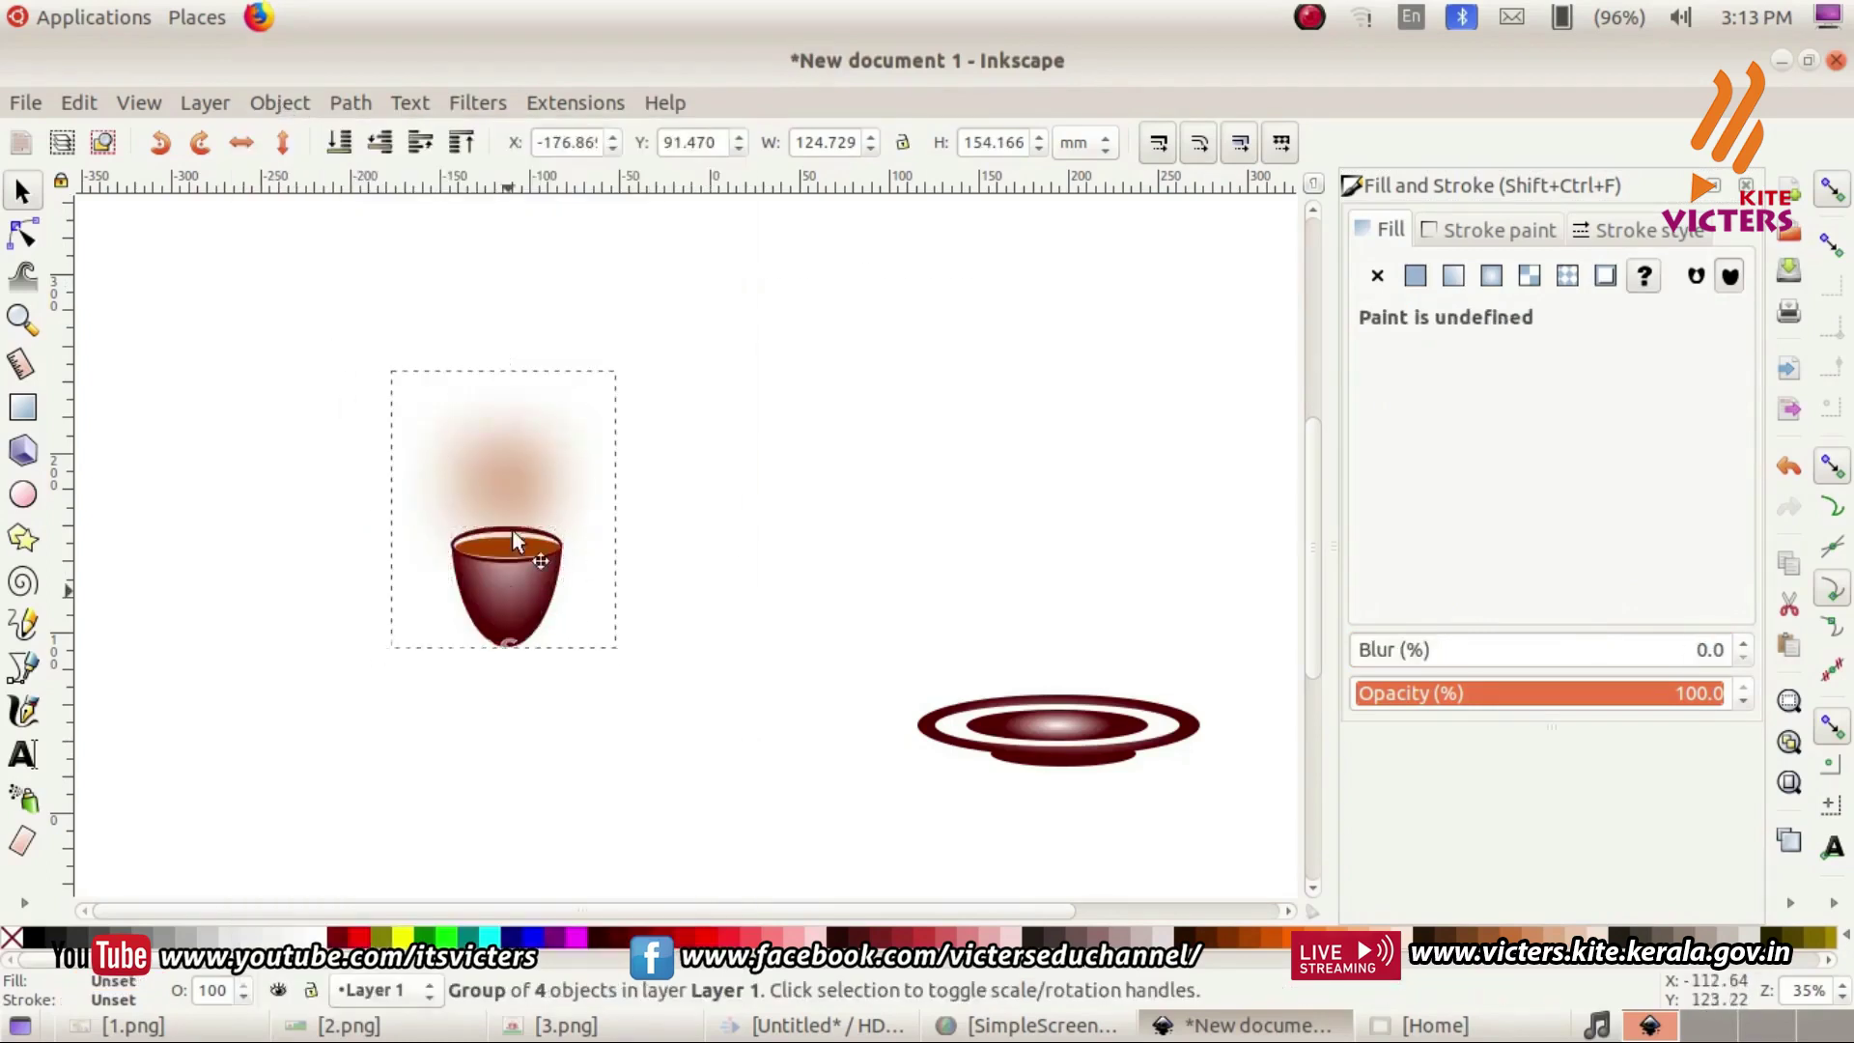
{"action": "left_click_drag", "start_coordinate": [511, 529], "coordinate": [832, 486]}
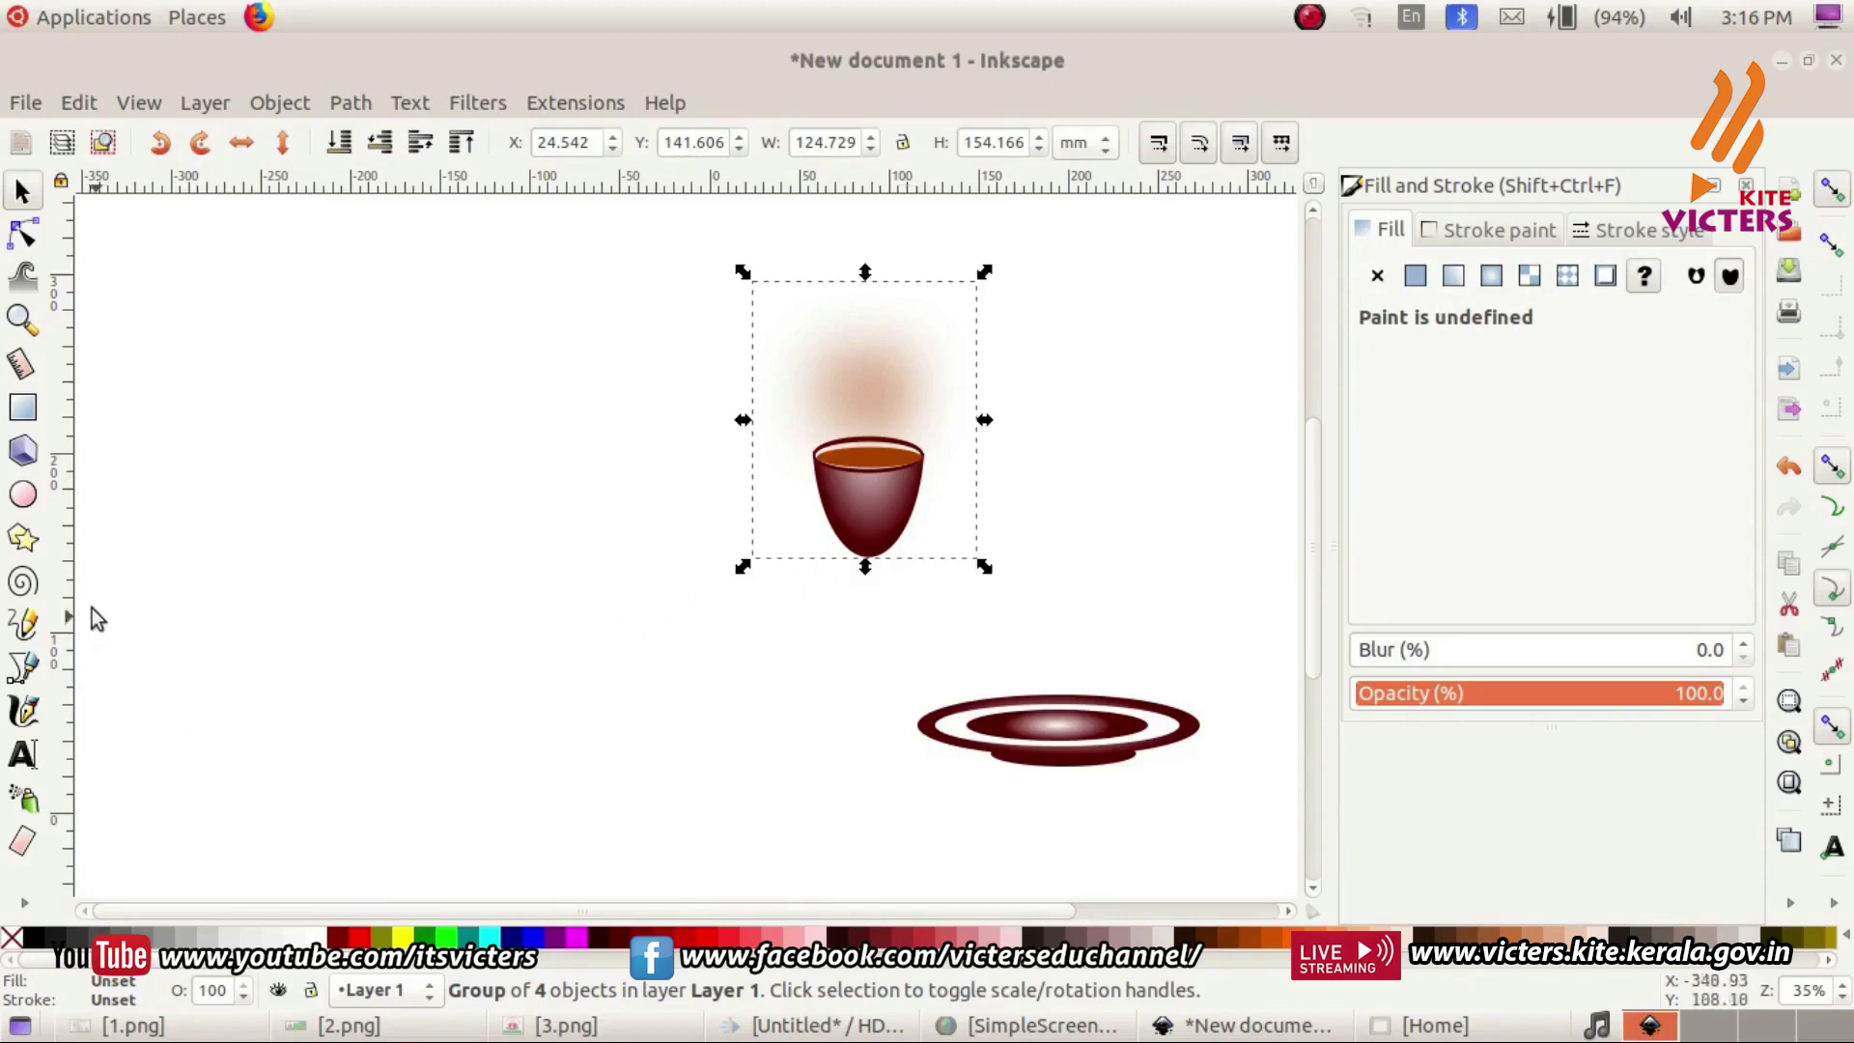
Draw a flat ellipse about 127 × 40 mm in the empty area beside the cup and fill it dark red (800000).
{"action": "left_click", "coordinate": [17, 497]}
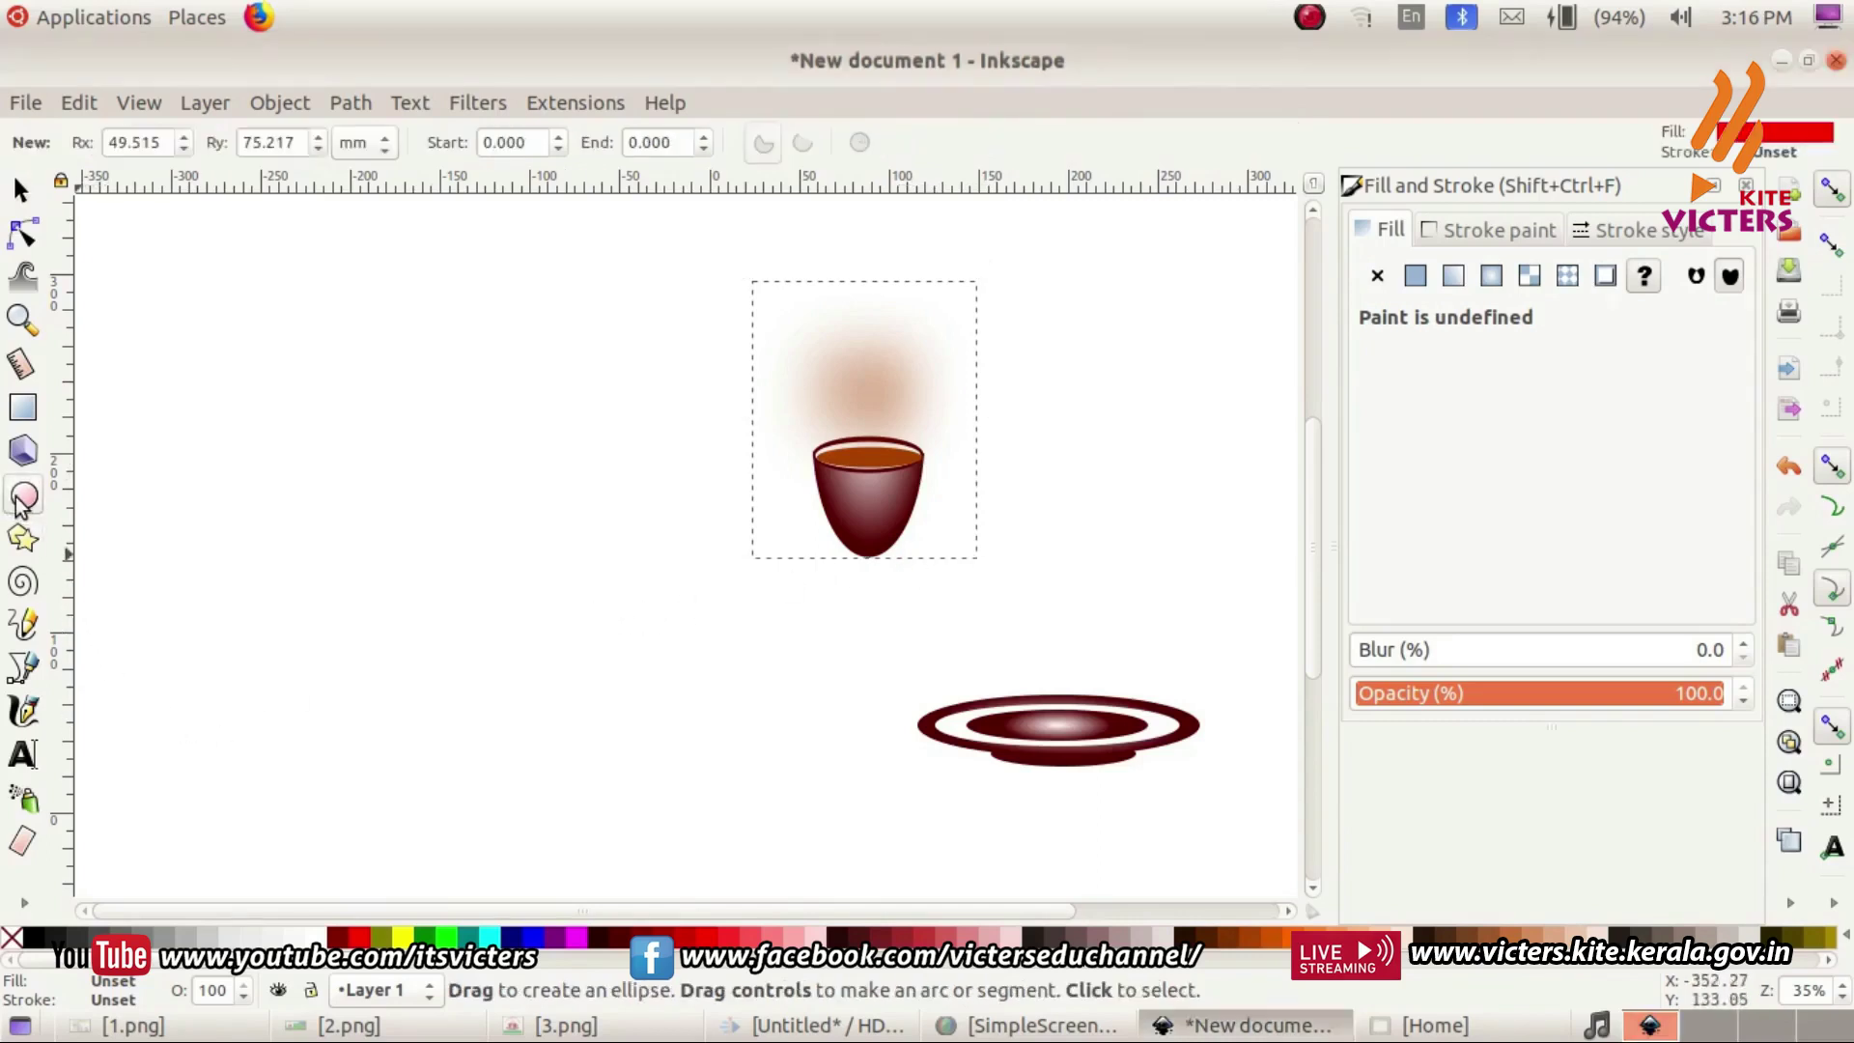
{"action": "left_click_drag", "start_coordinate": [261, 532], "coordinate": [491, 606]}
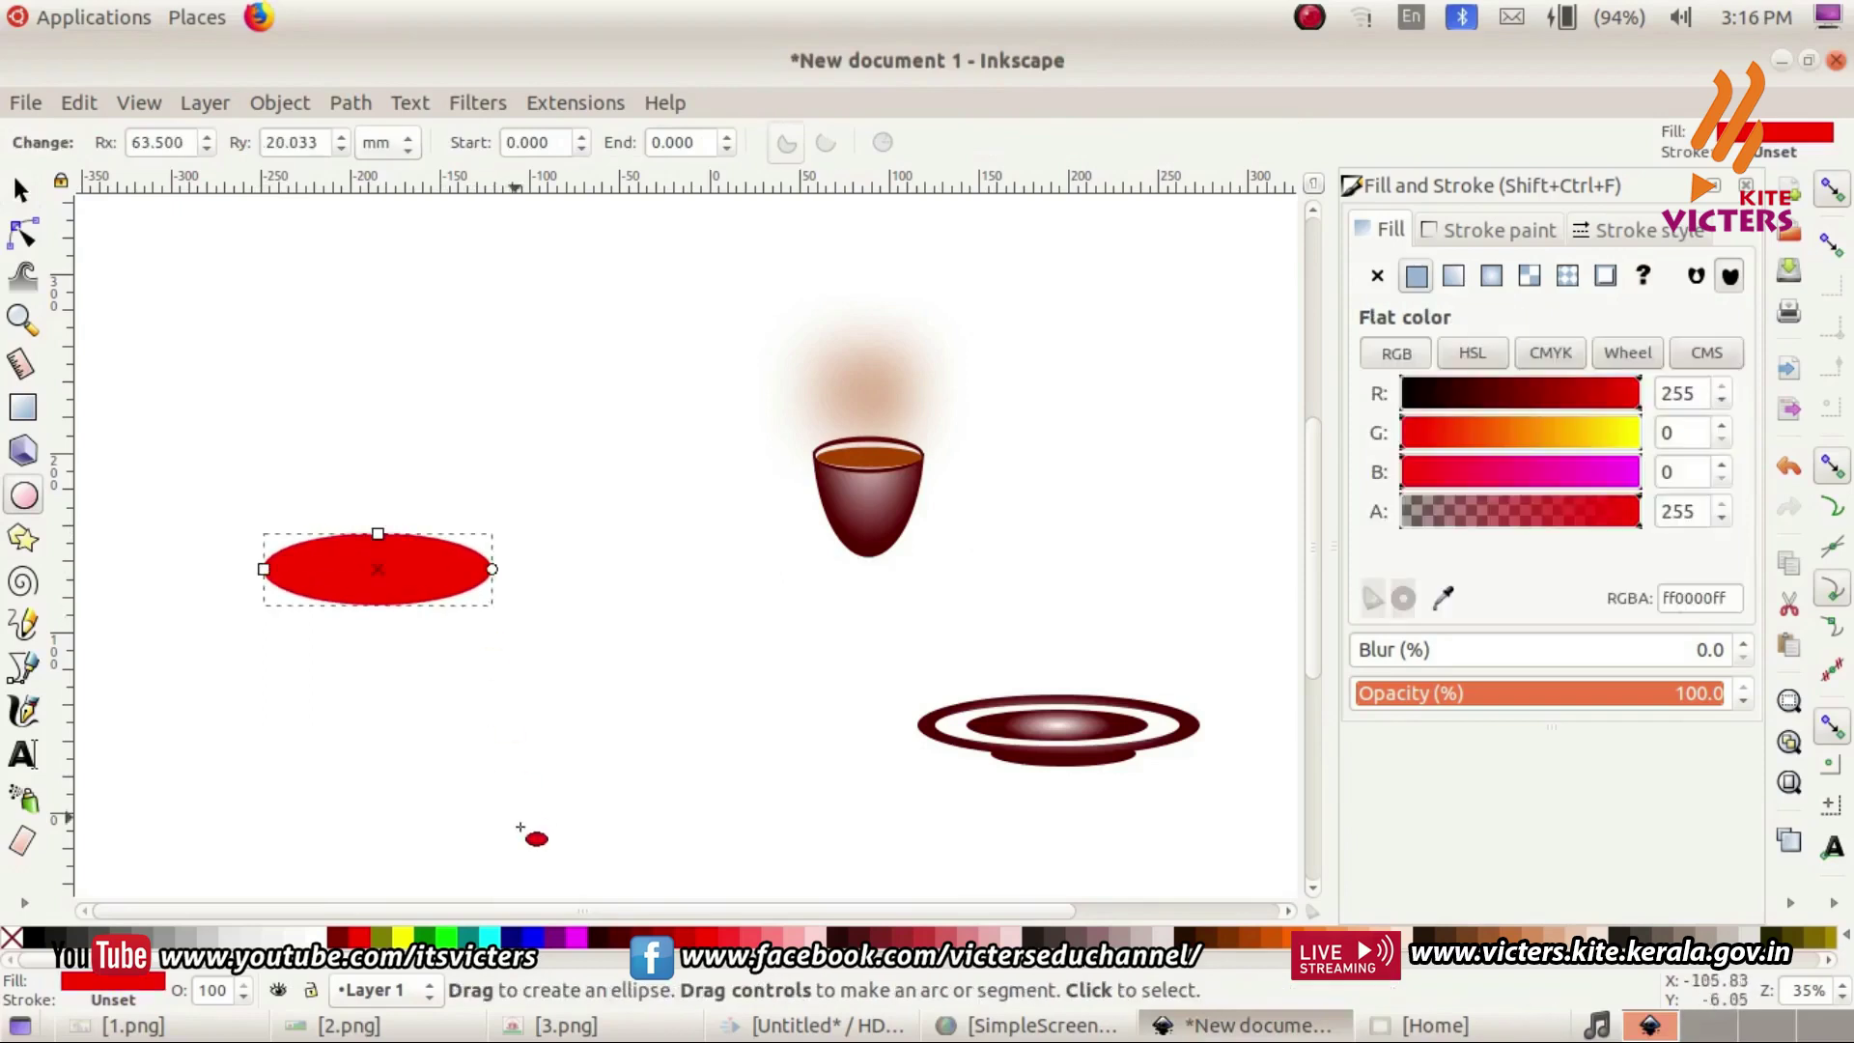
{"action": "left_click", "coordinate": [702, 935]}
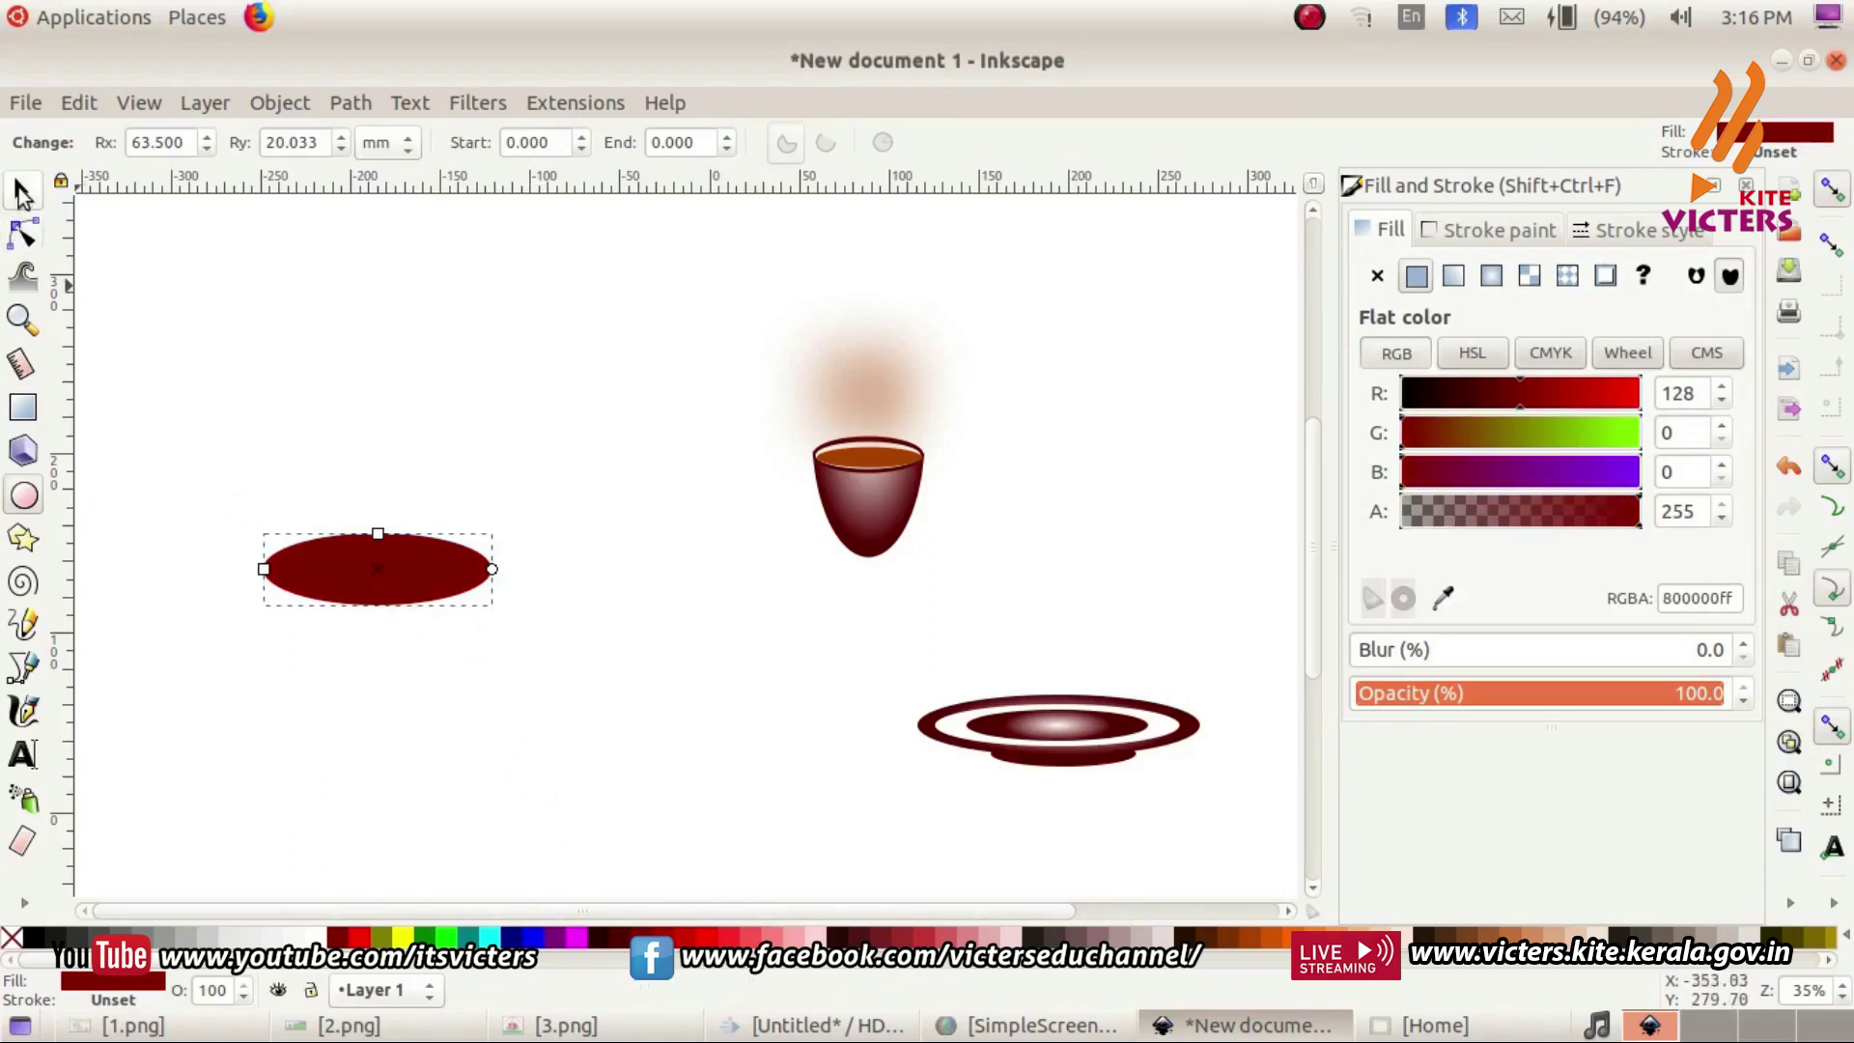
Duplicate the dark red ellipse, fill the copy white and shrink it to about 109.6 × 33.4 mm inside the original.
{"action": "left_click", "coordinate": [22, 190]}
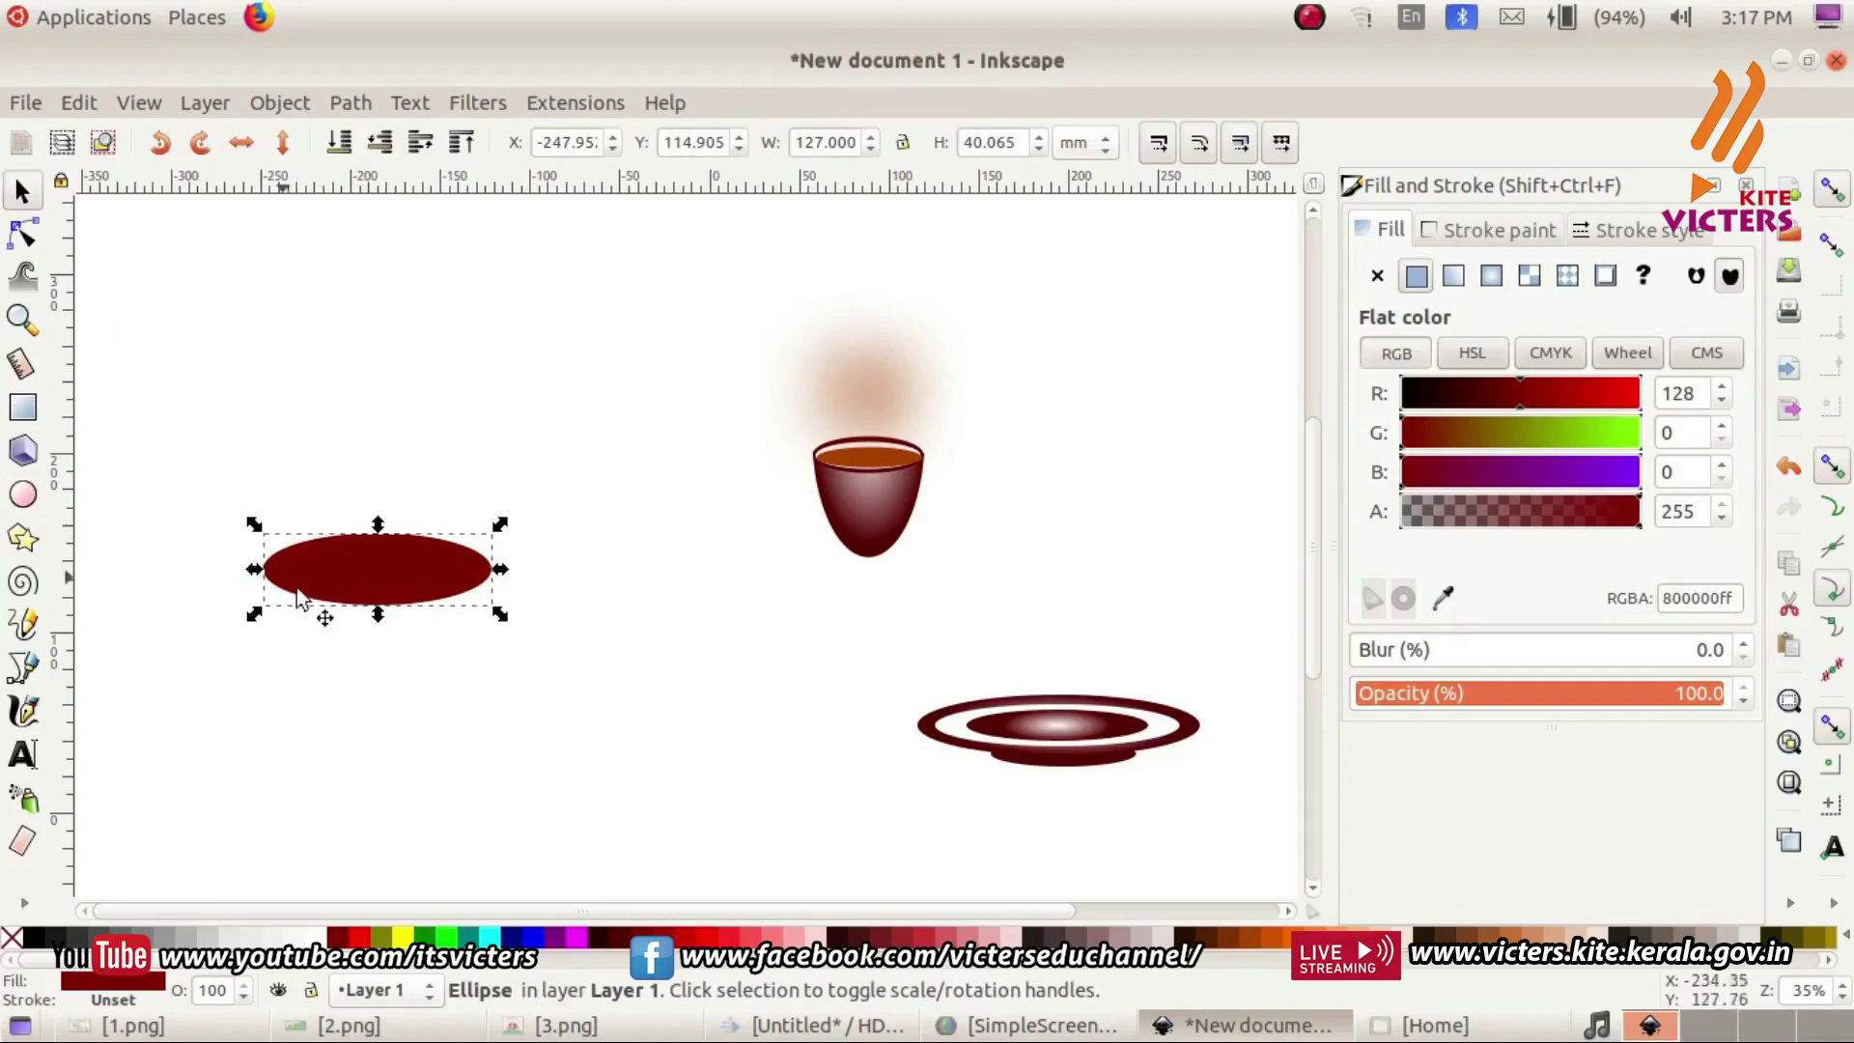
{"action": "right_click", "coordinate": [359, 554]}
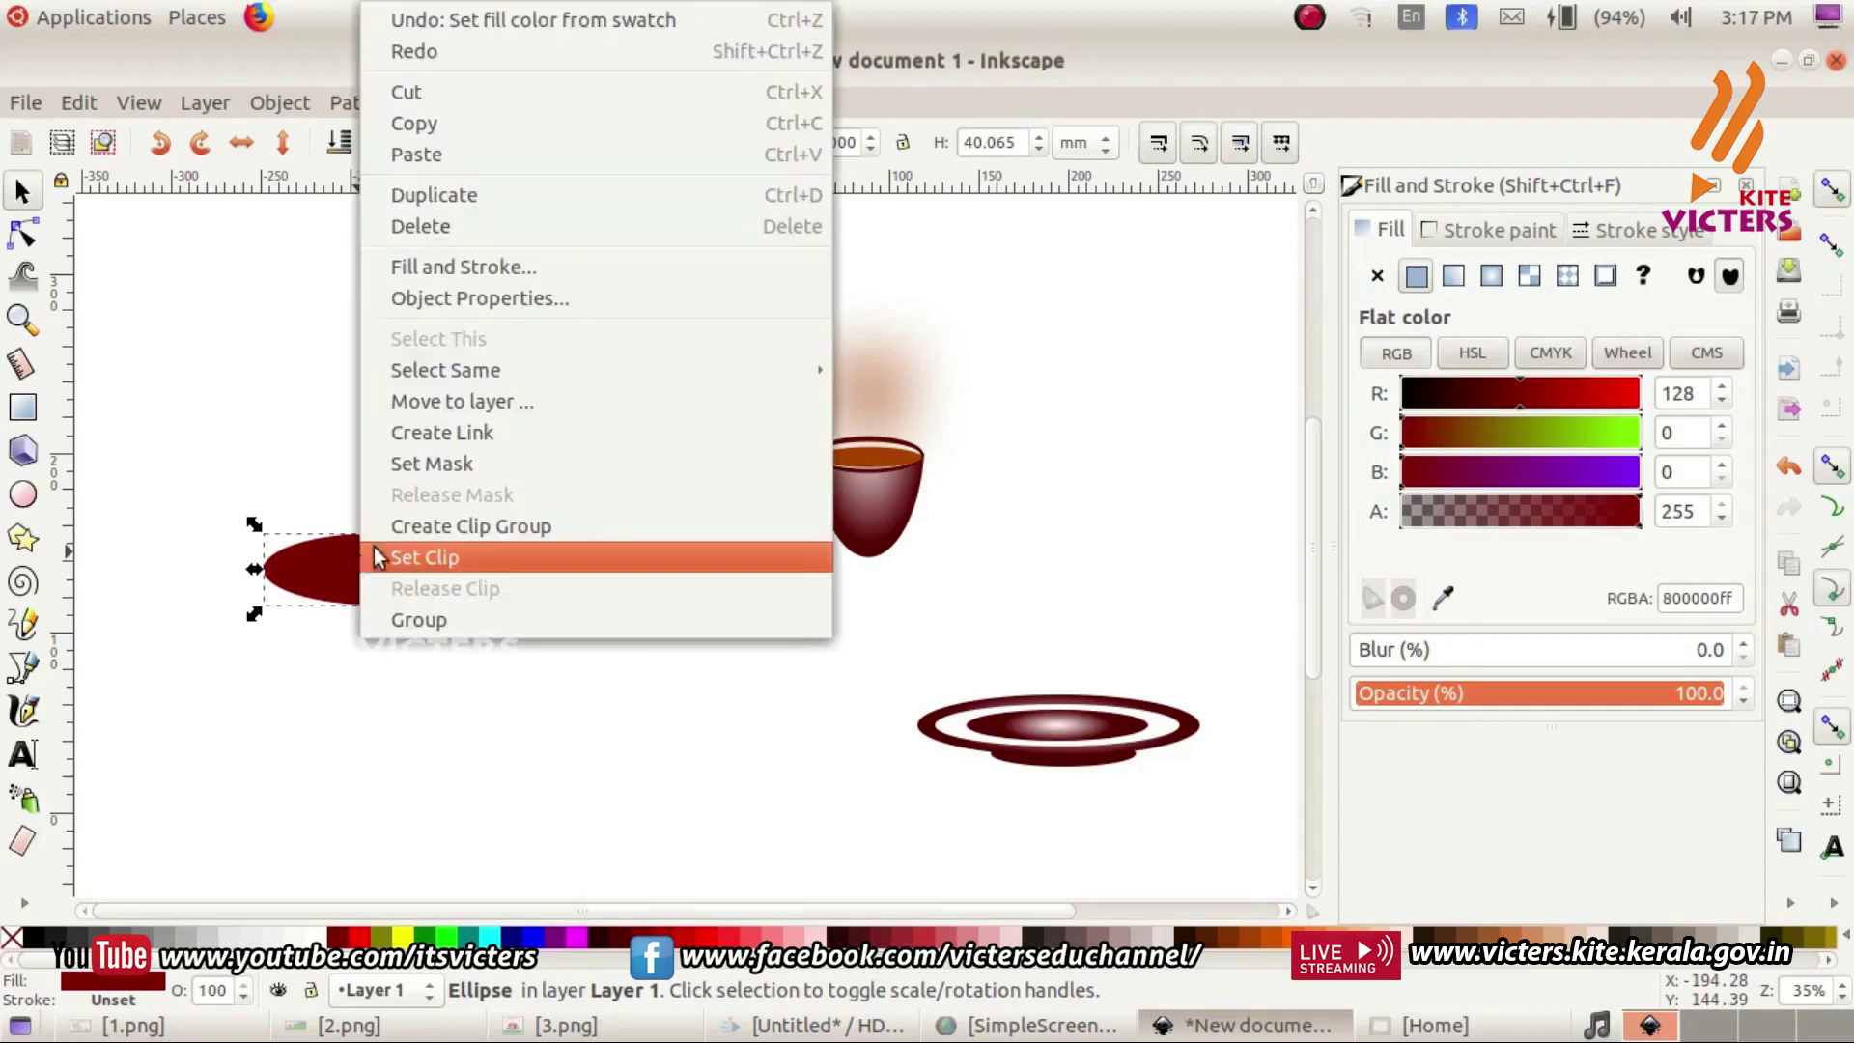
{"action": "left_click", "coordinate": [506, 190]}
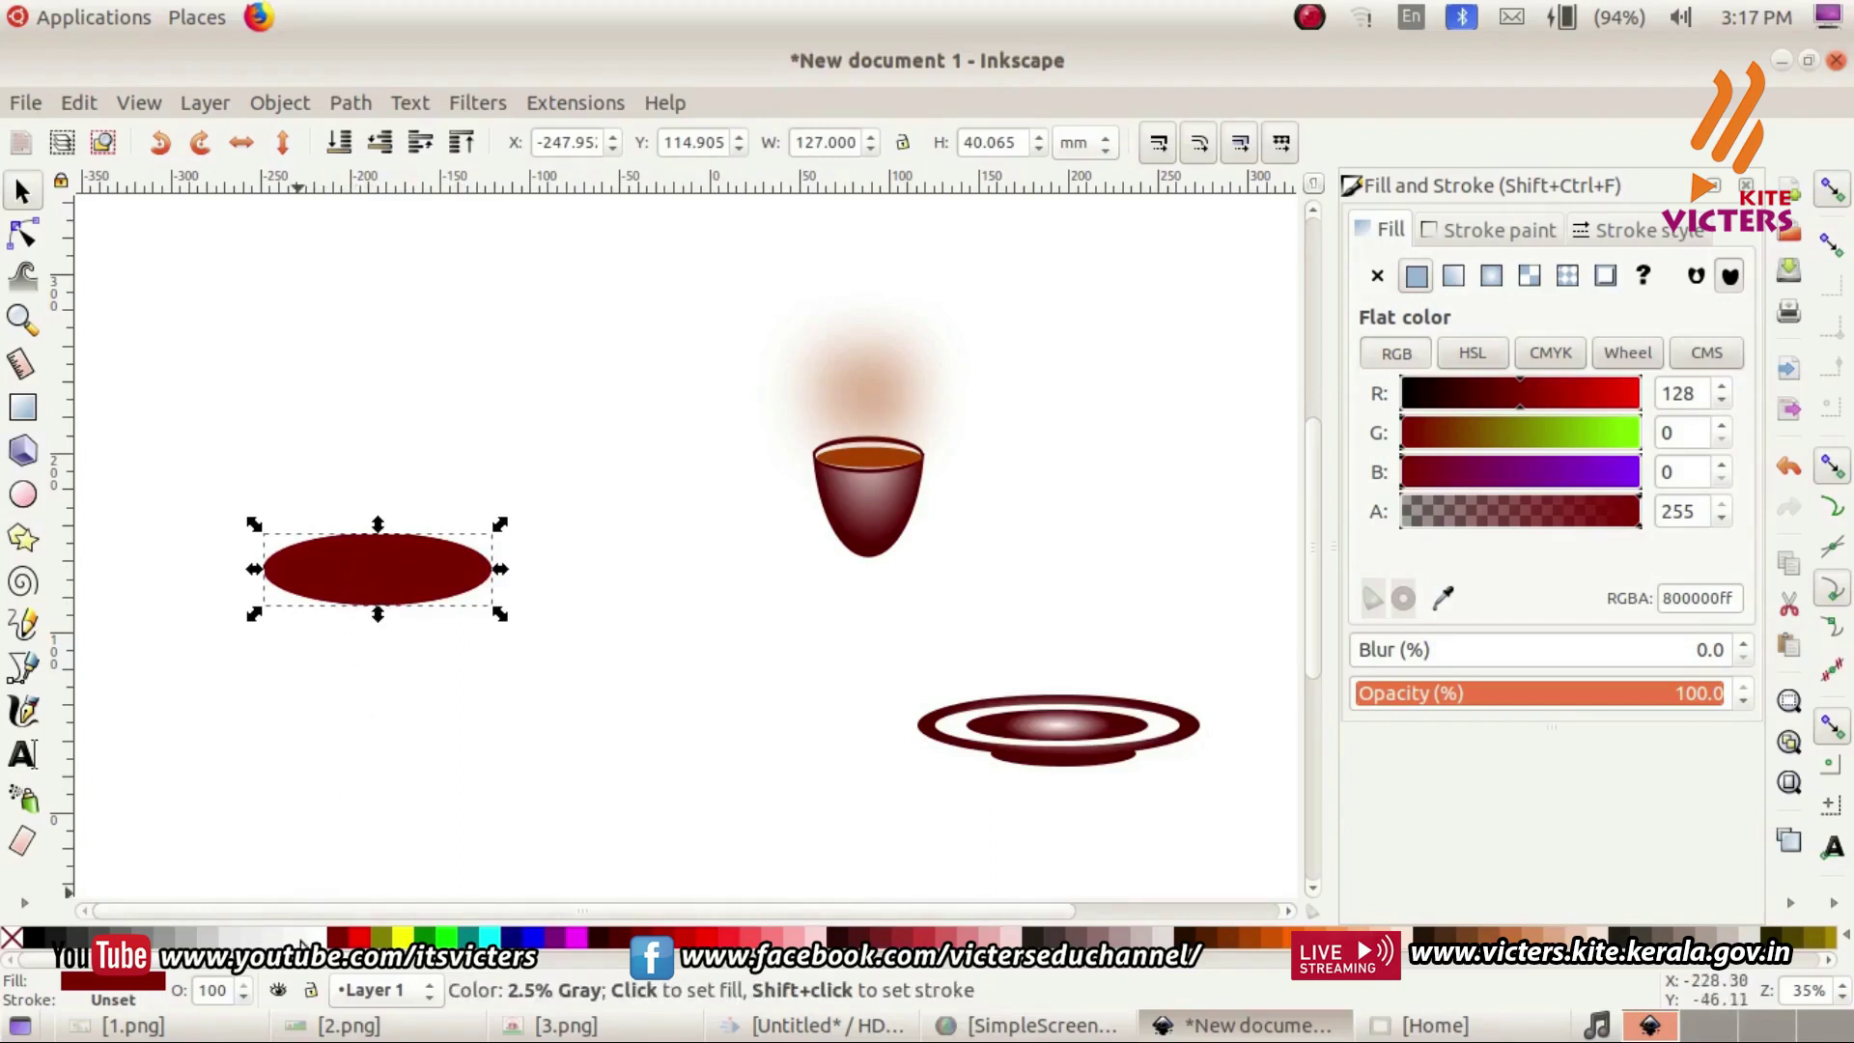
{"action": "left_click", "coordinate": [318, 938]}
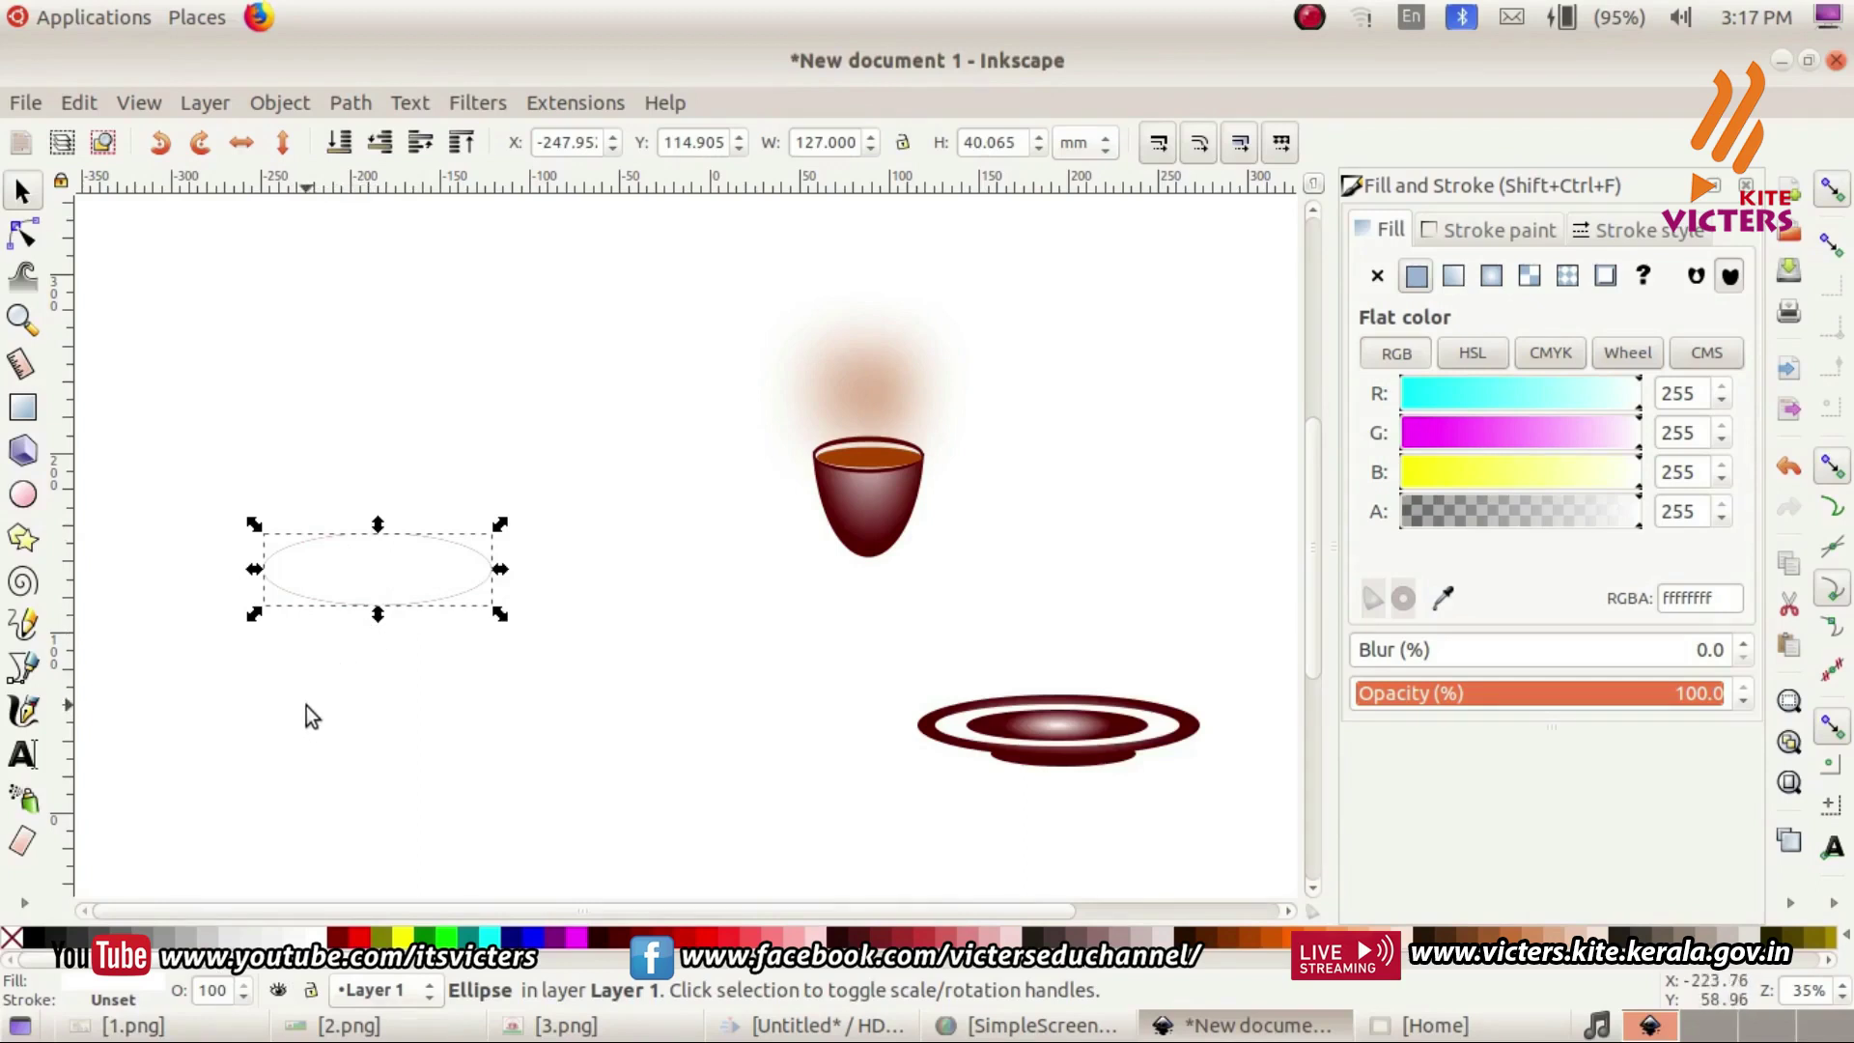
{"action": "key", "text": "ctrl"}
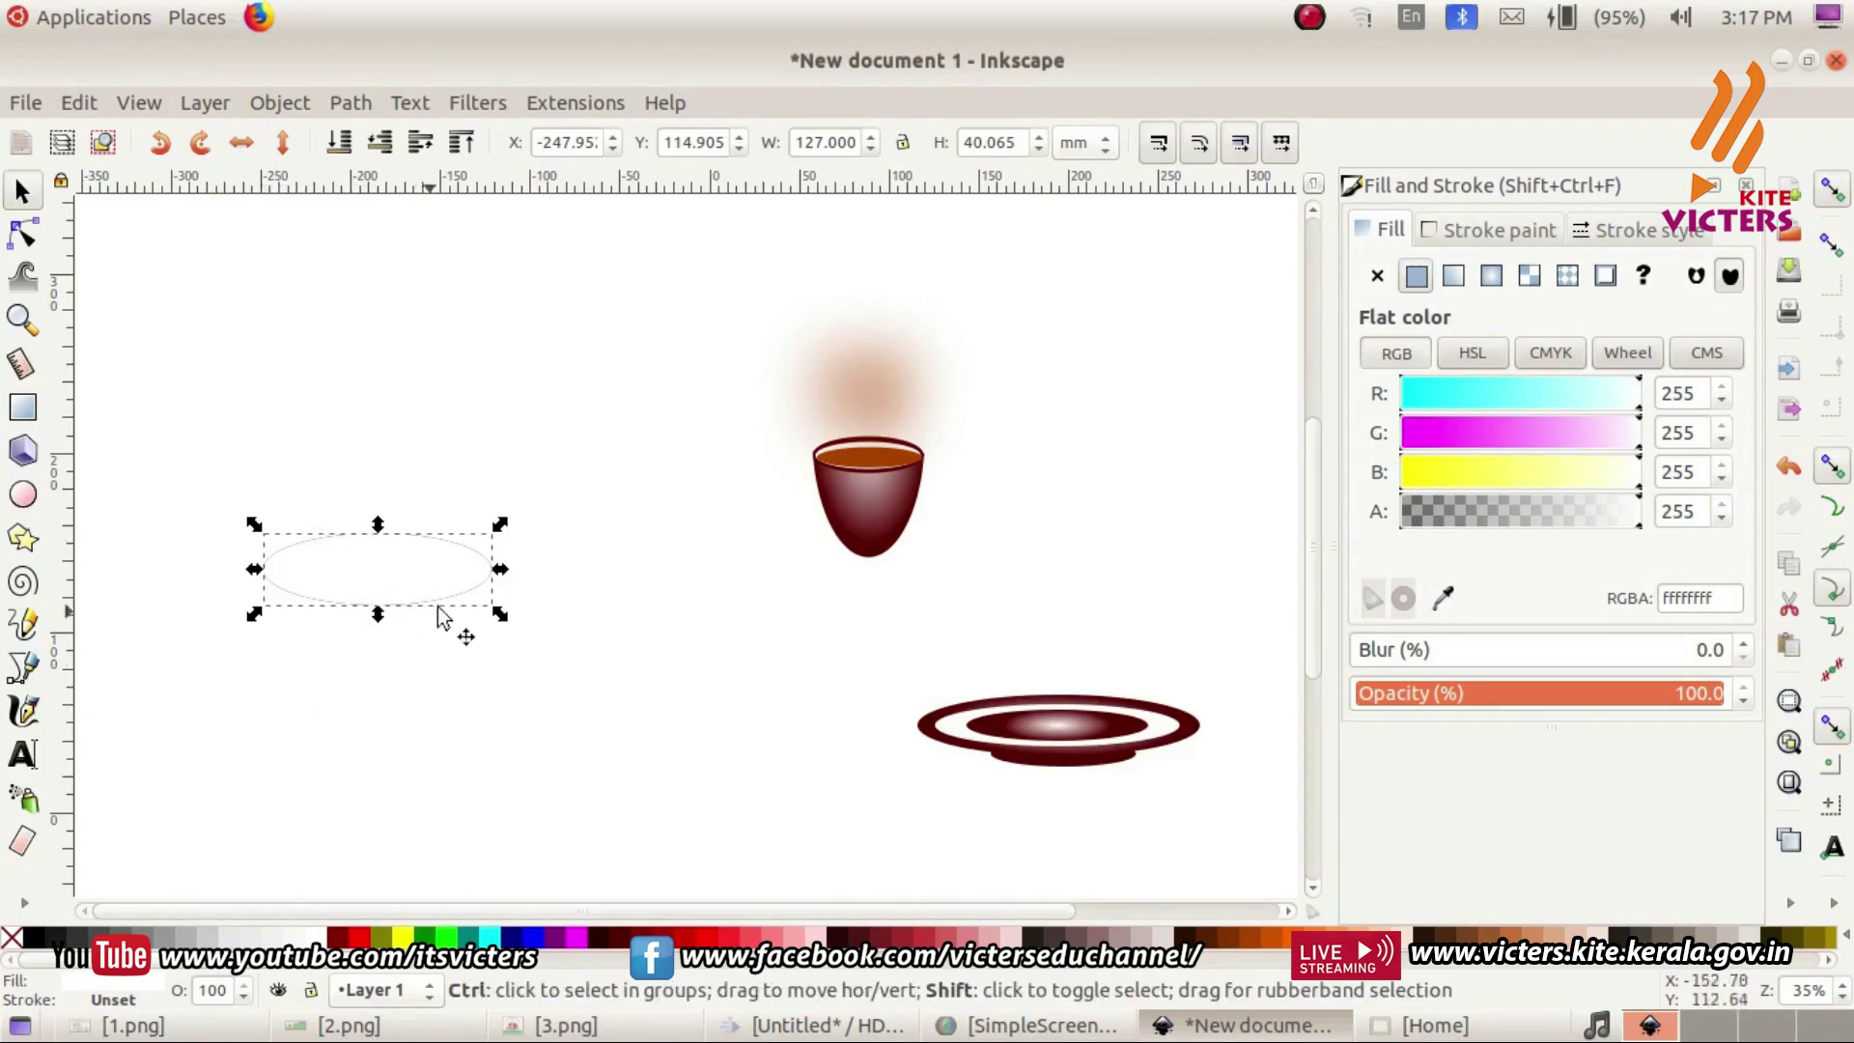
{"action": "left_click_drag", "start_coordinate": [501, 528], "coordinate": [492, 569]}
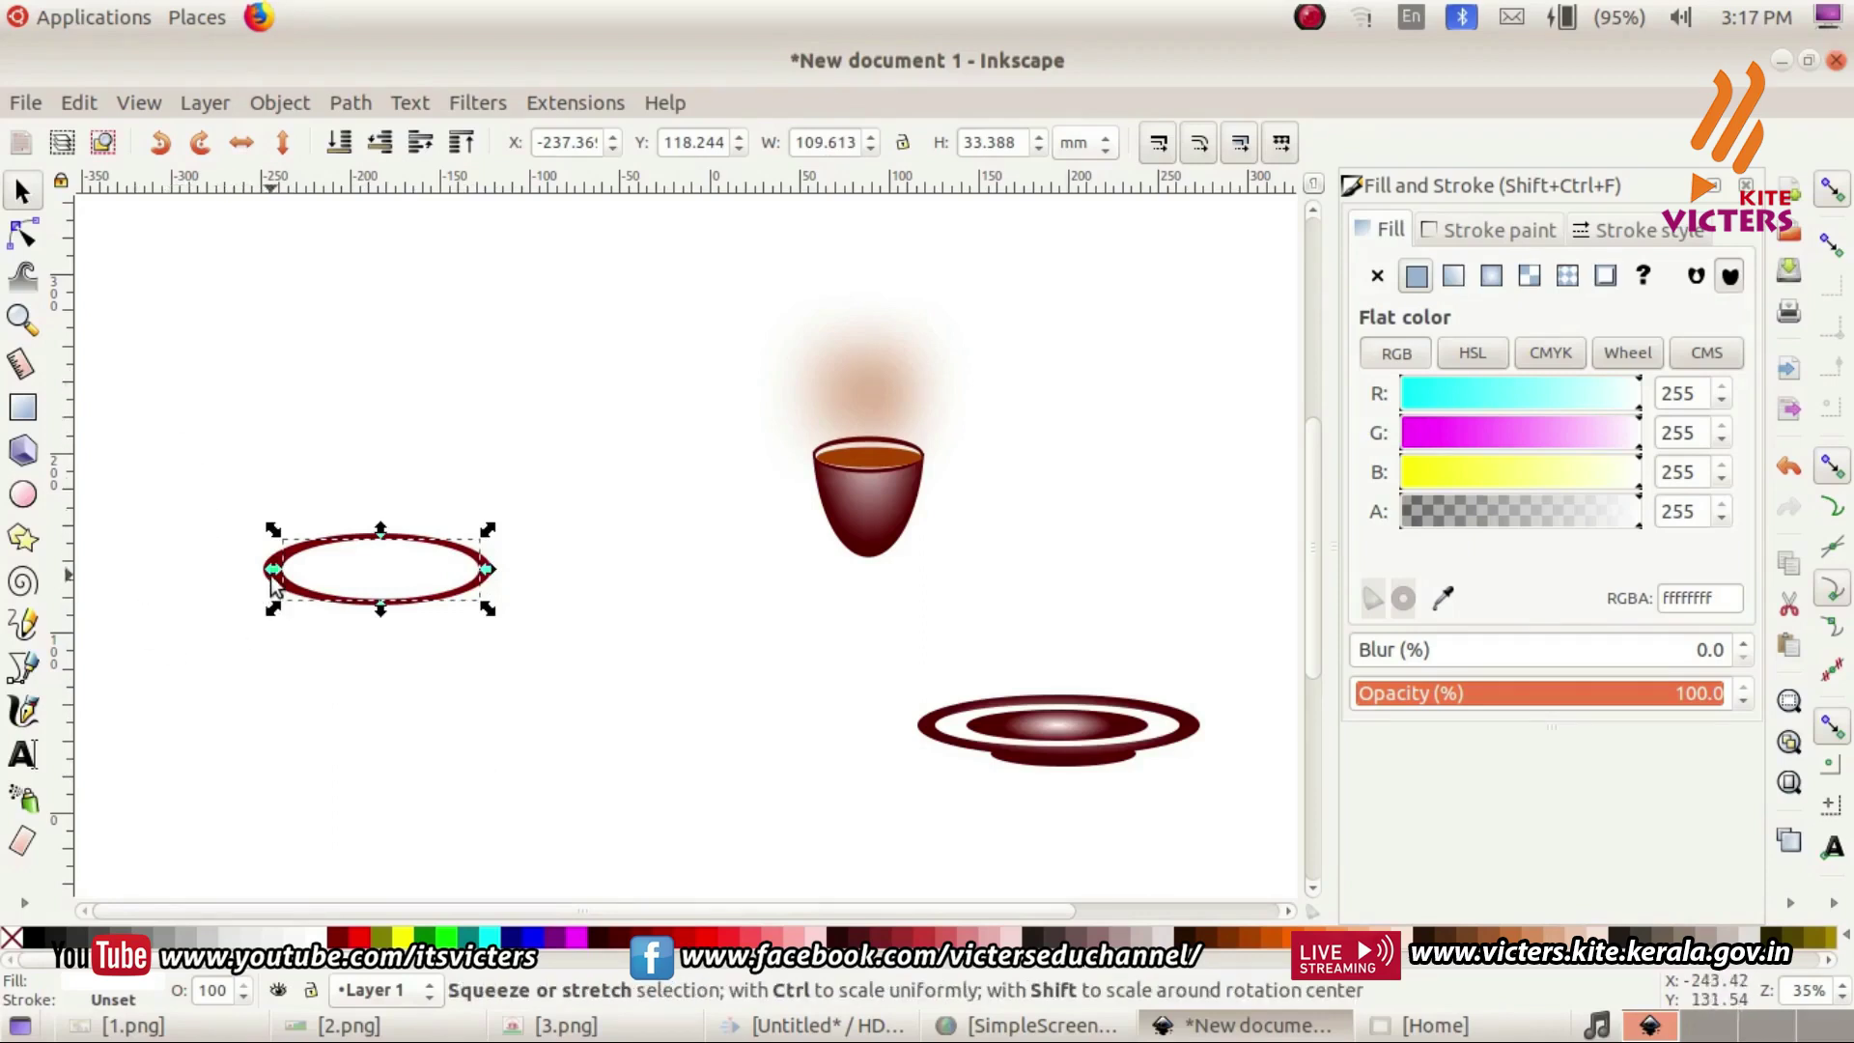
Subtract the white ellipse from the dark red one with Difference to form a ring for the handle.
{"action": "left_click_drag", "start_coordinate": [204, 433], "coordinate": [589, 698]}
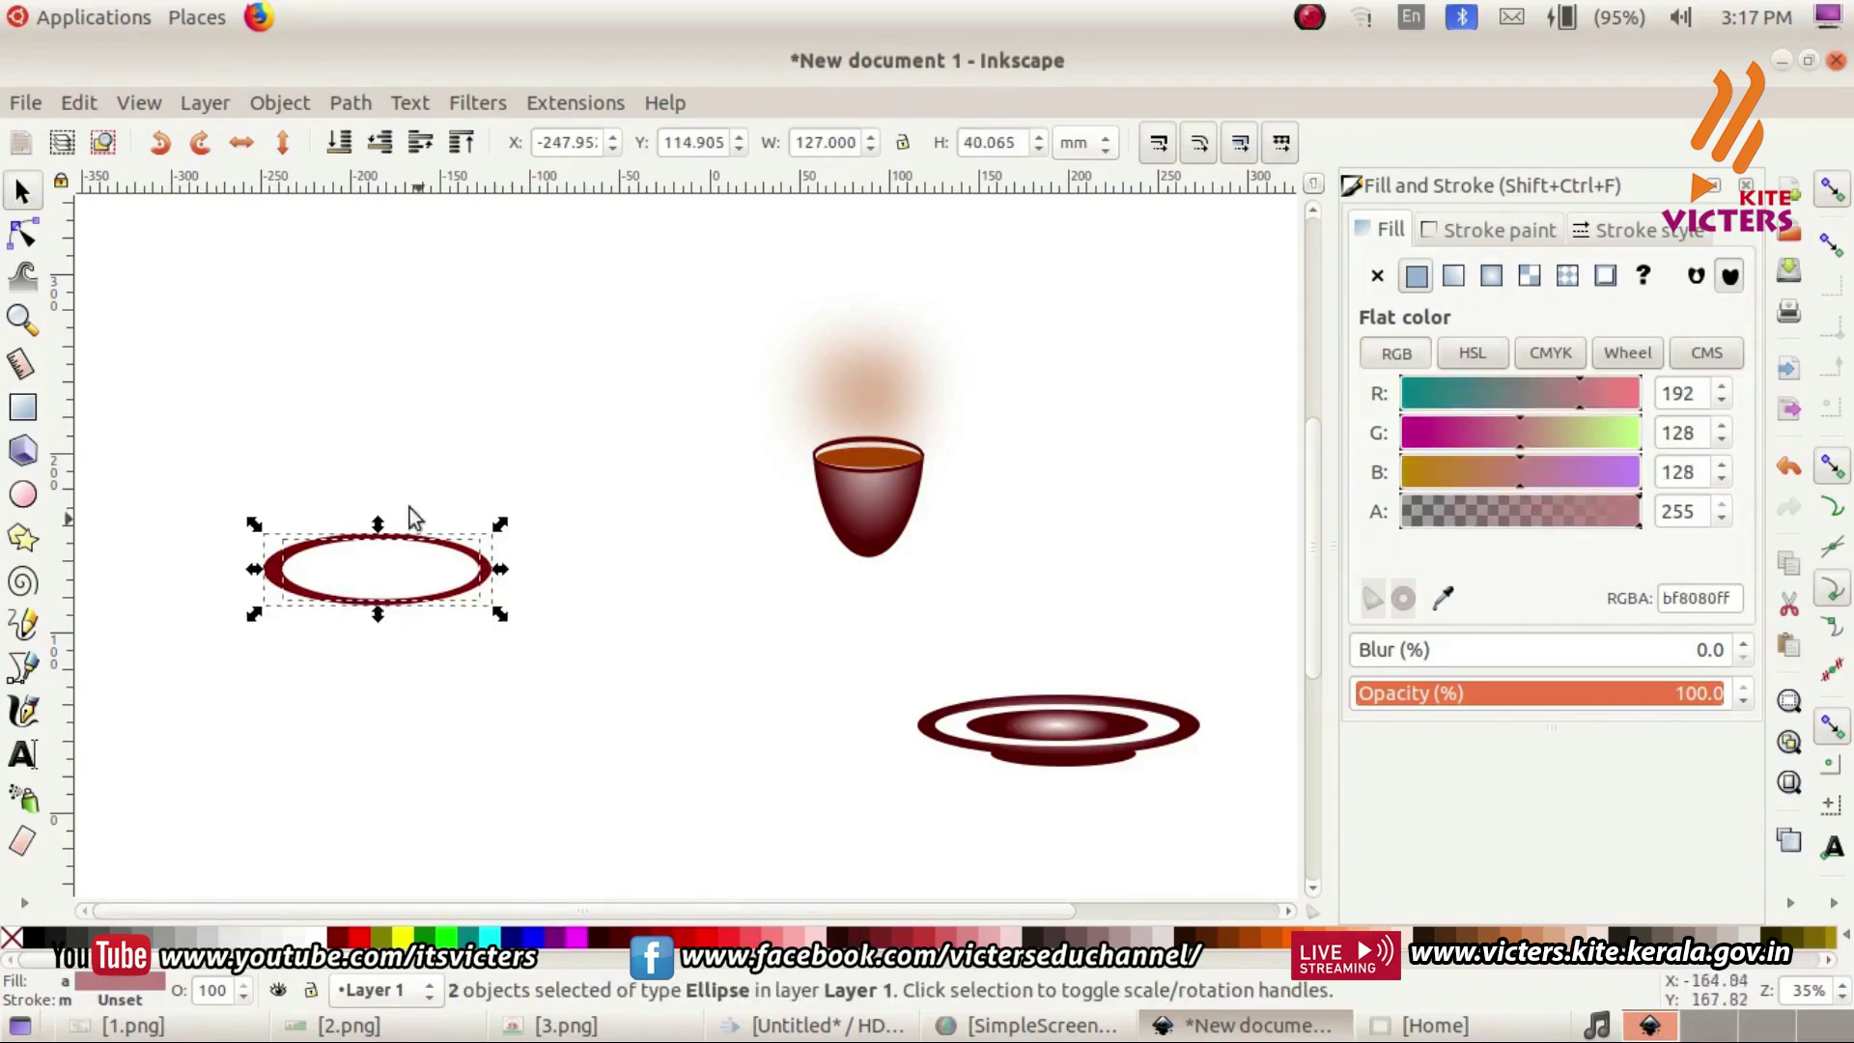
{"action": "left_click", "coordinate": [353, 102]}
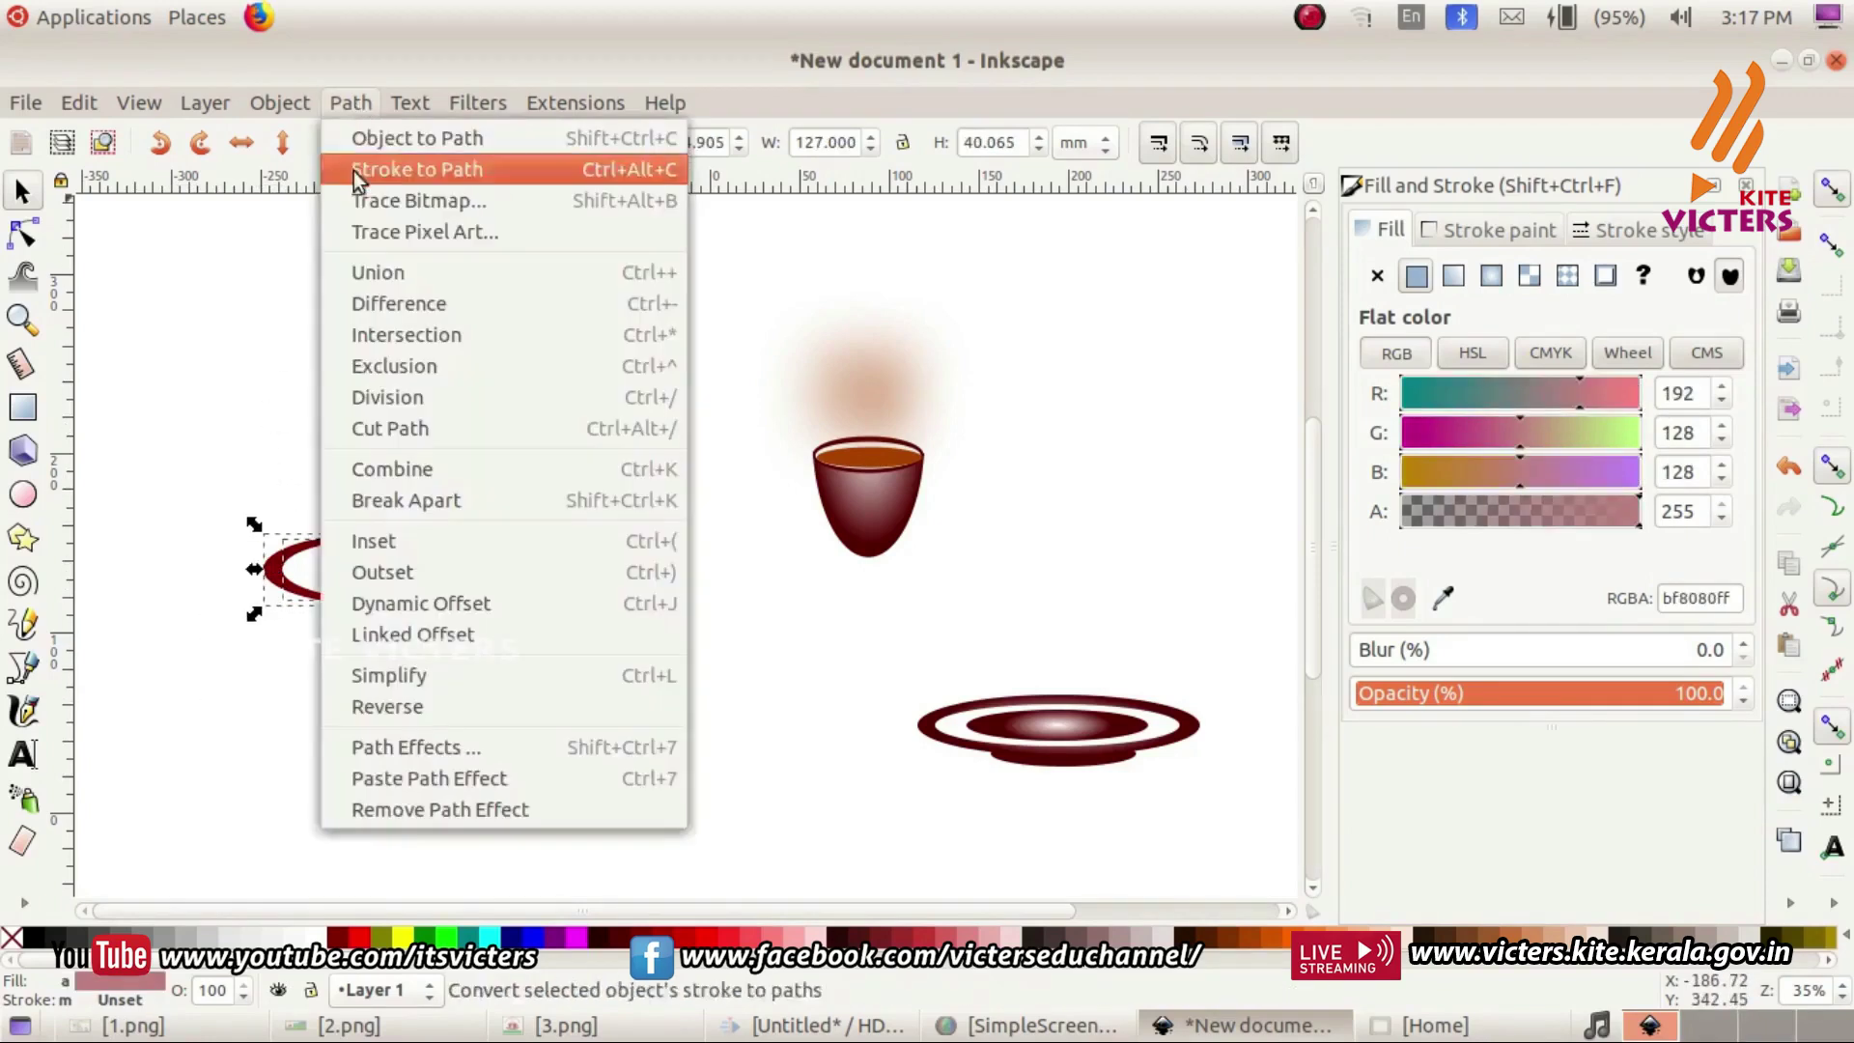
{"action": "left_click", "coordinate": [367, 304]}
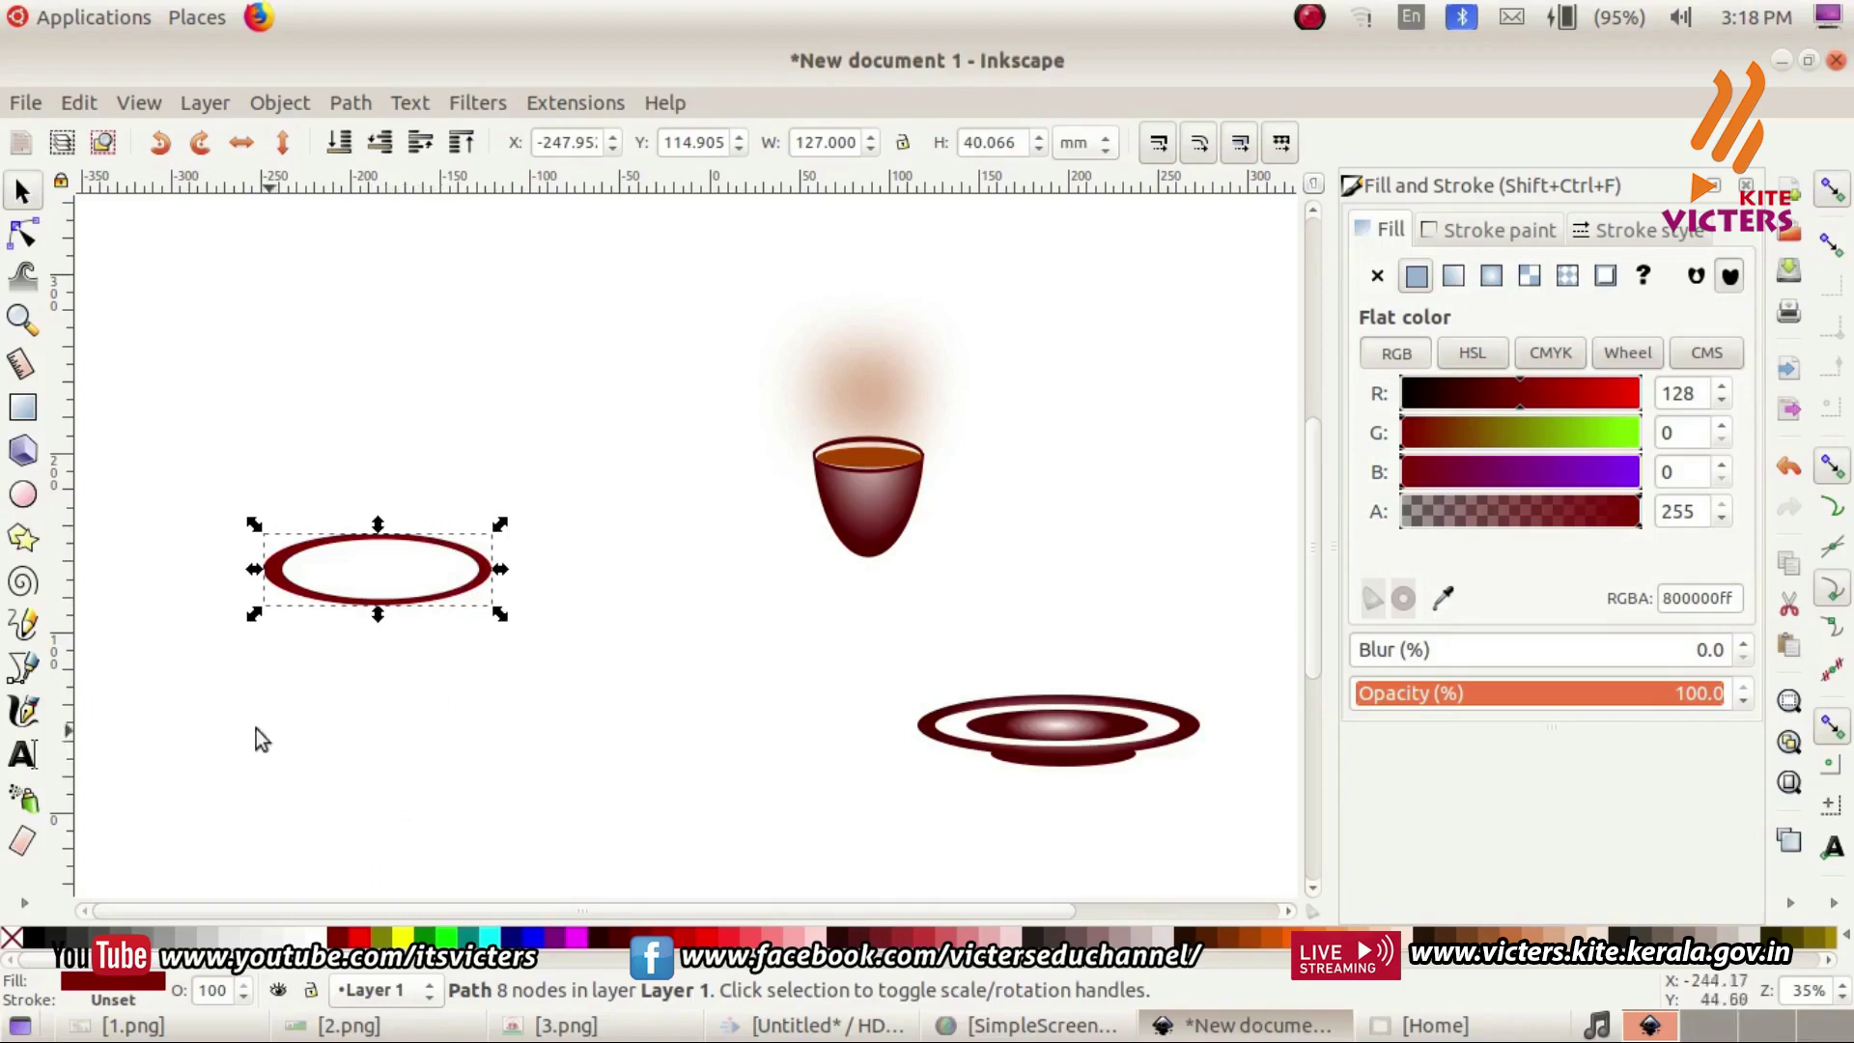
Draw a tall ellipse over most of the ring, fill it pink (ff8080) and resize it to about 114.9 × 179.9 mm.
{"action": "left_click", "coordinate": [21, 495]}
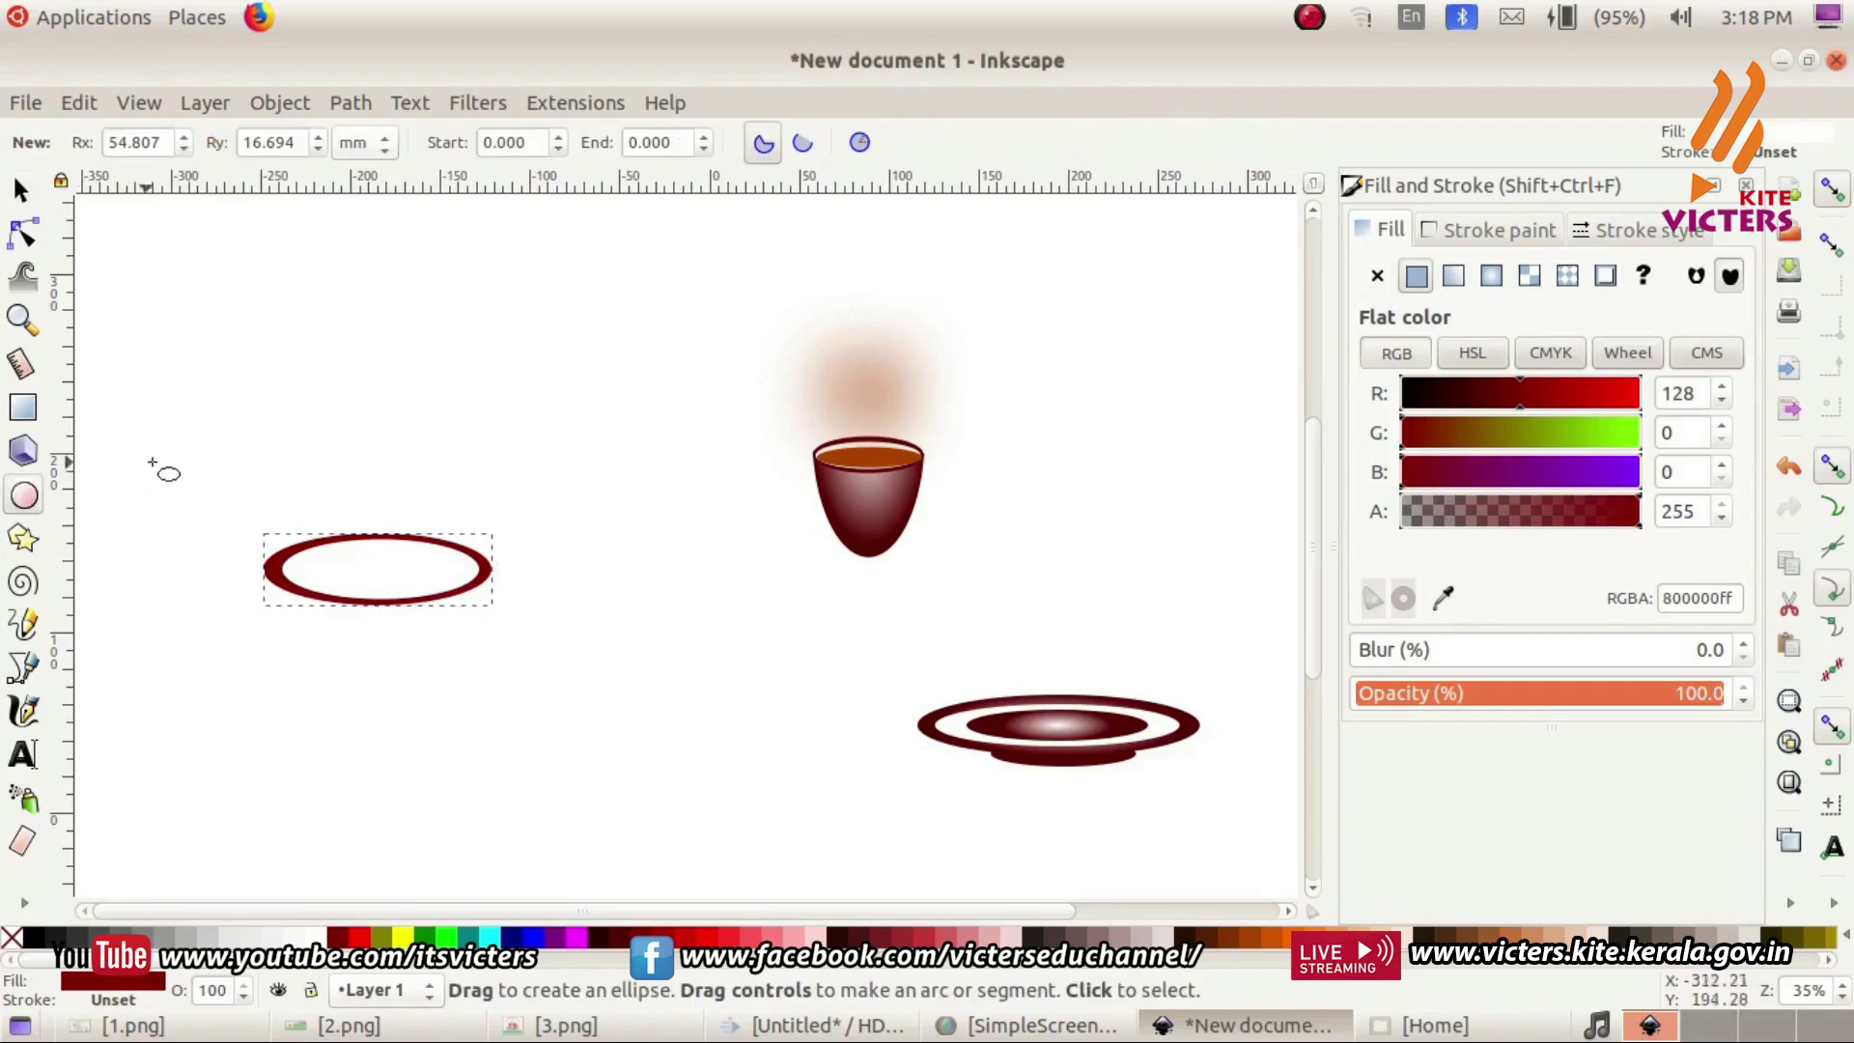
{"action": "left_click_drag", "start_coordinate": [261, 518], "coordinate": [439, 790]}
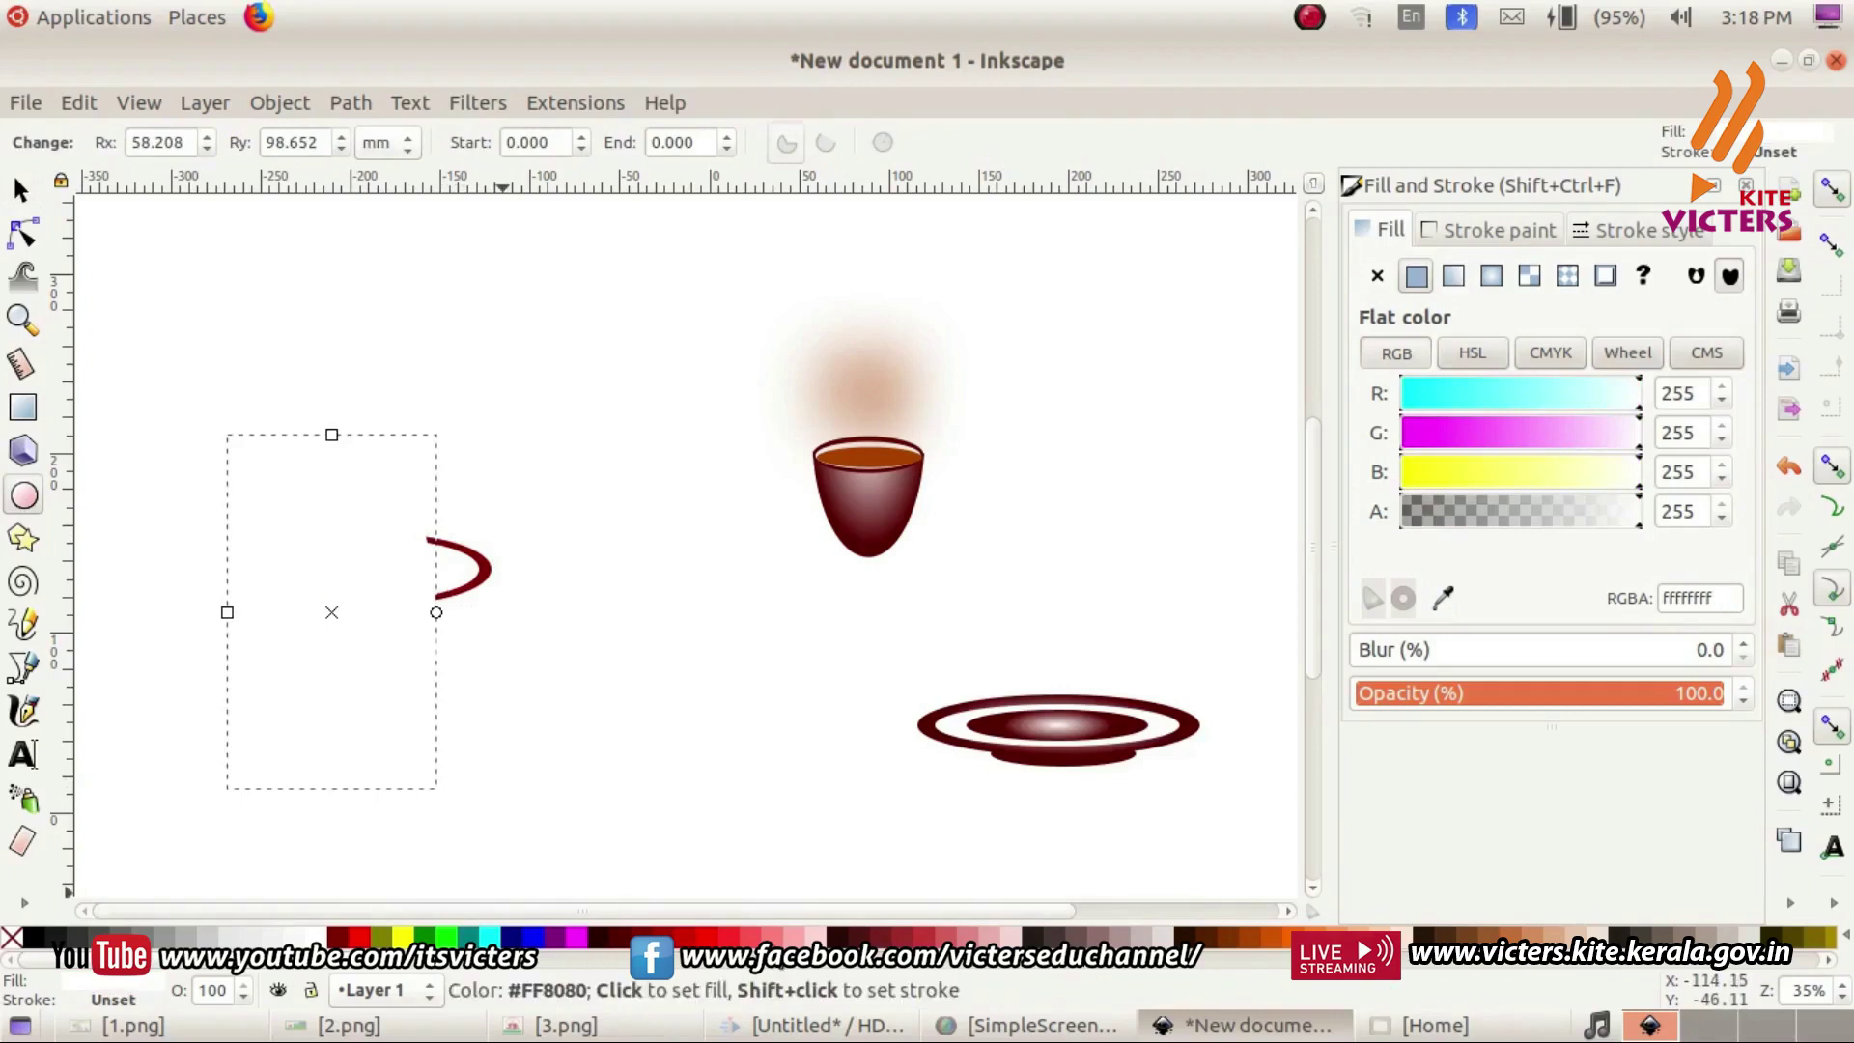
{"action": "left_click", "coordinate": [778, 966]}
{"action": "key", "text": "s"}
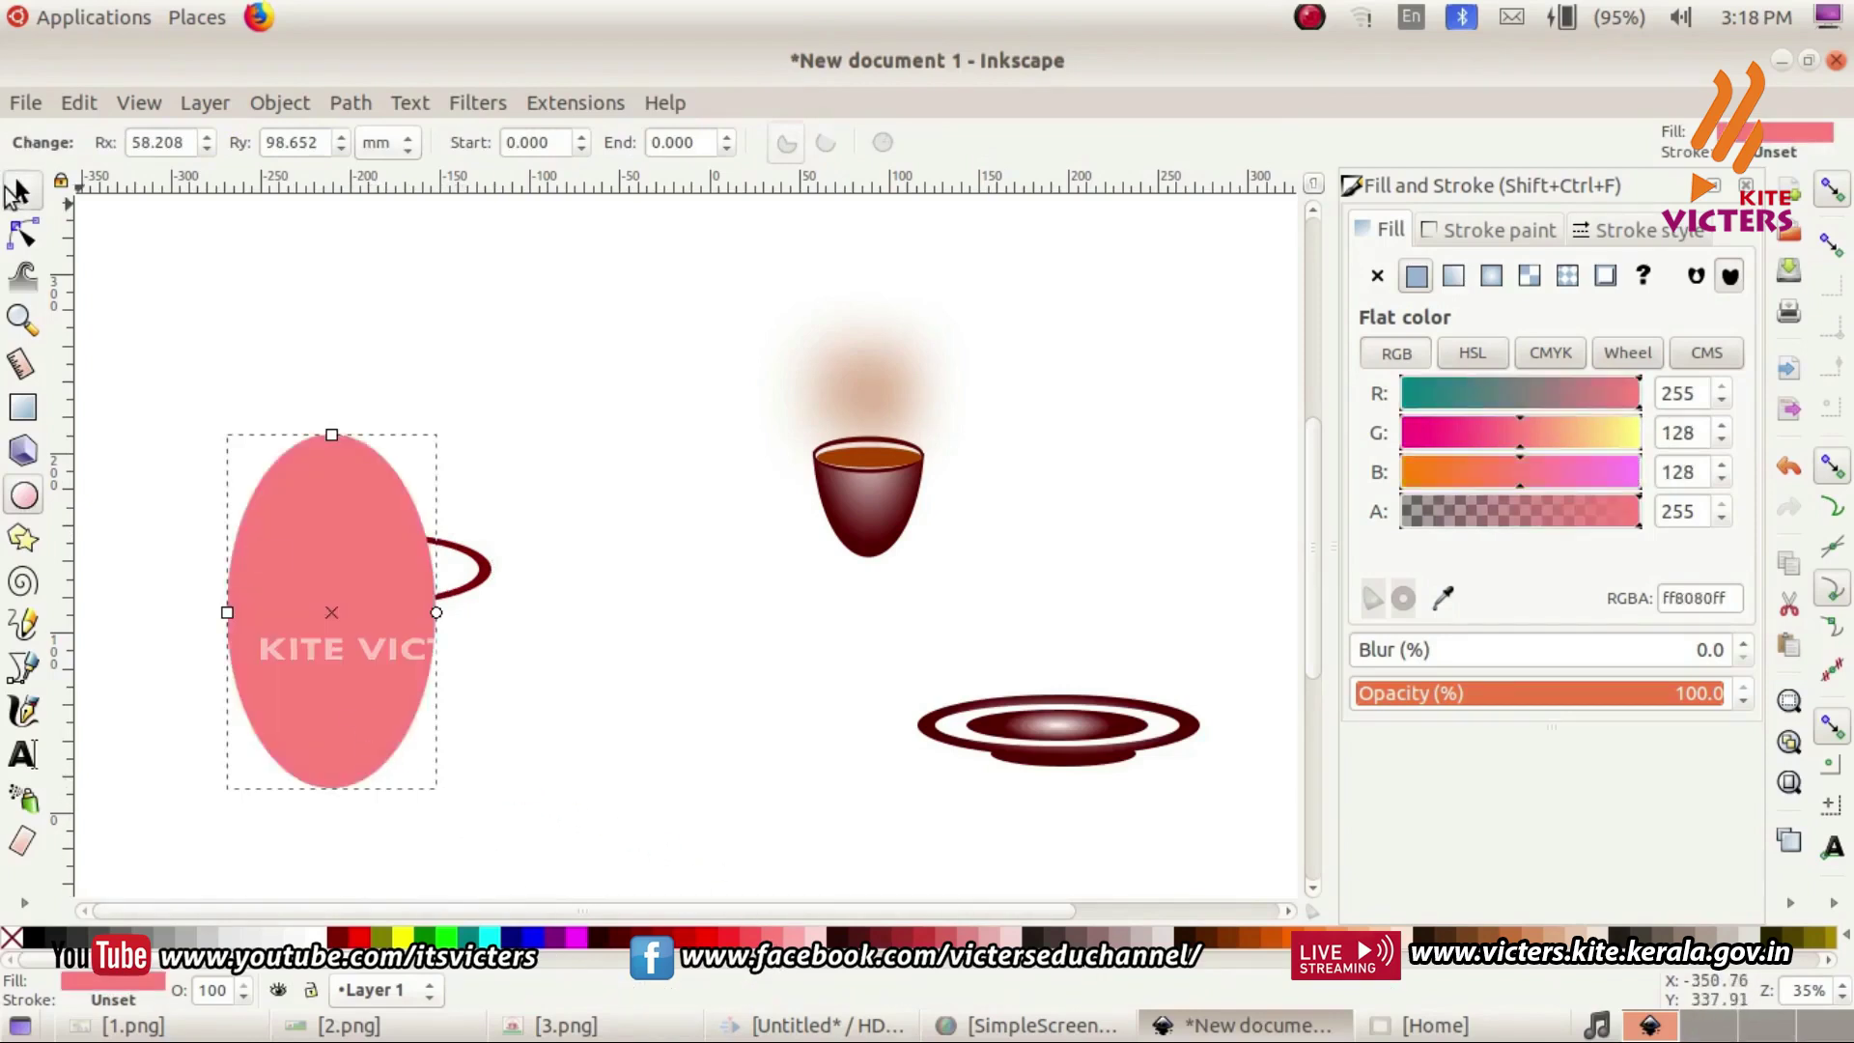
{"action": "left_click_drag", "start_coordinate": [331, 797], "coordinate": [317, 764]}
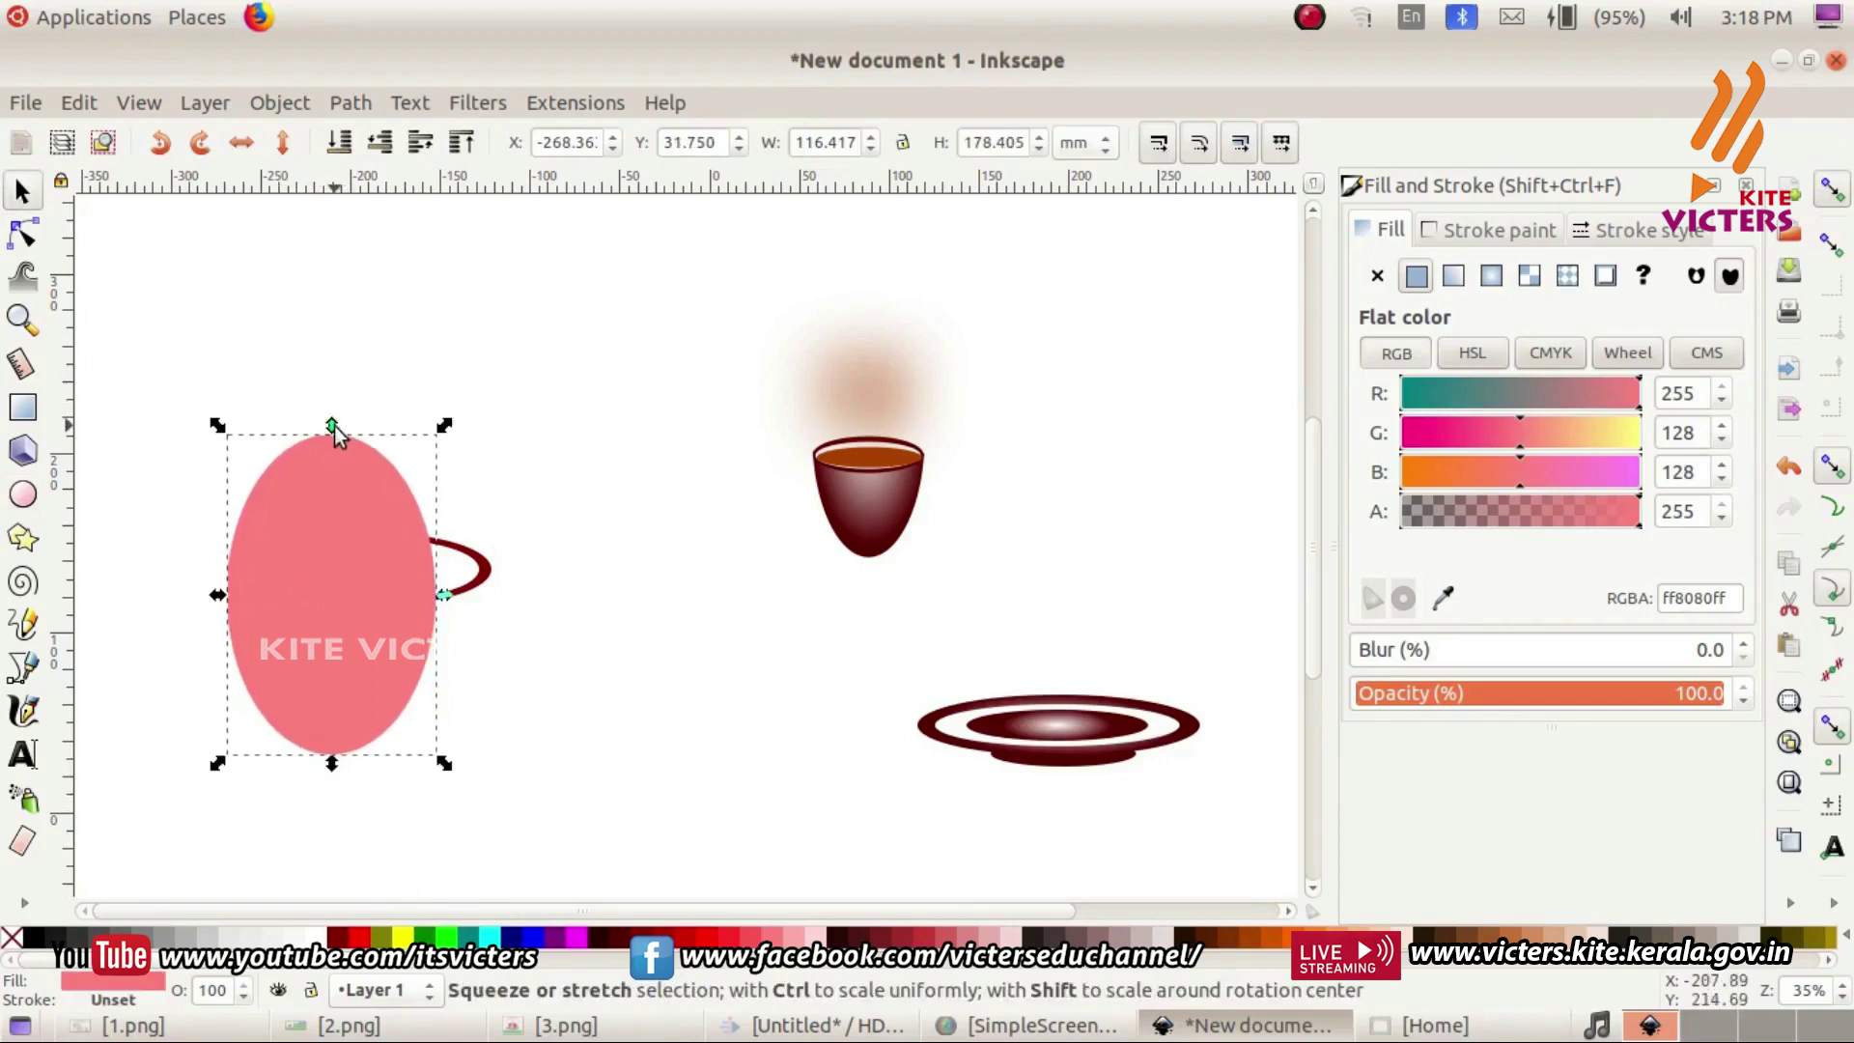
{"action": "mouse_move", "coordinate": [443, 431]}
{"action": "left_mouse_down"}
{"action": "mouse_move", "coordinate": [488, 424]}
{"action": "mouse_move", "coordinate": [440, 425]}
{"action": "left_mouse_up"}
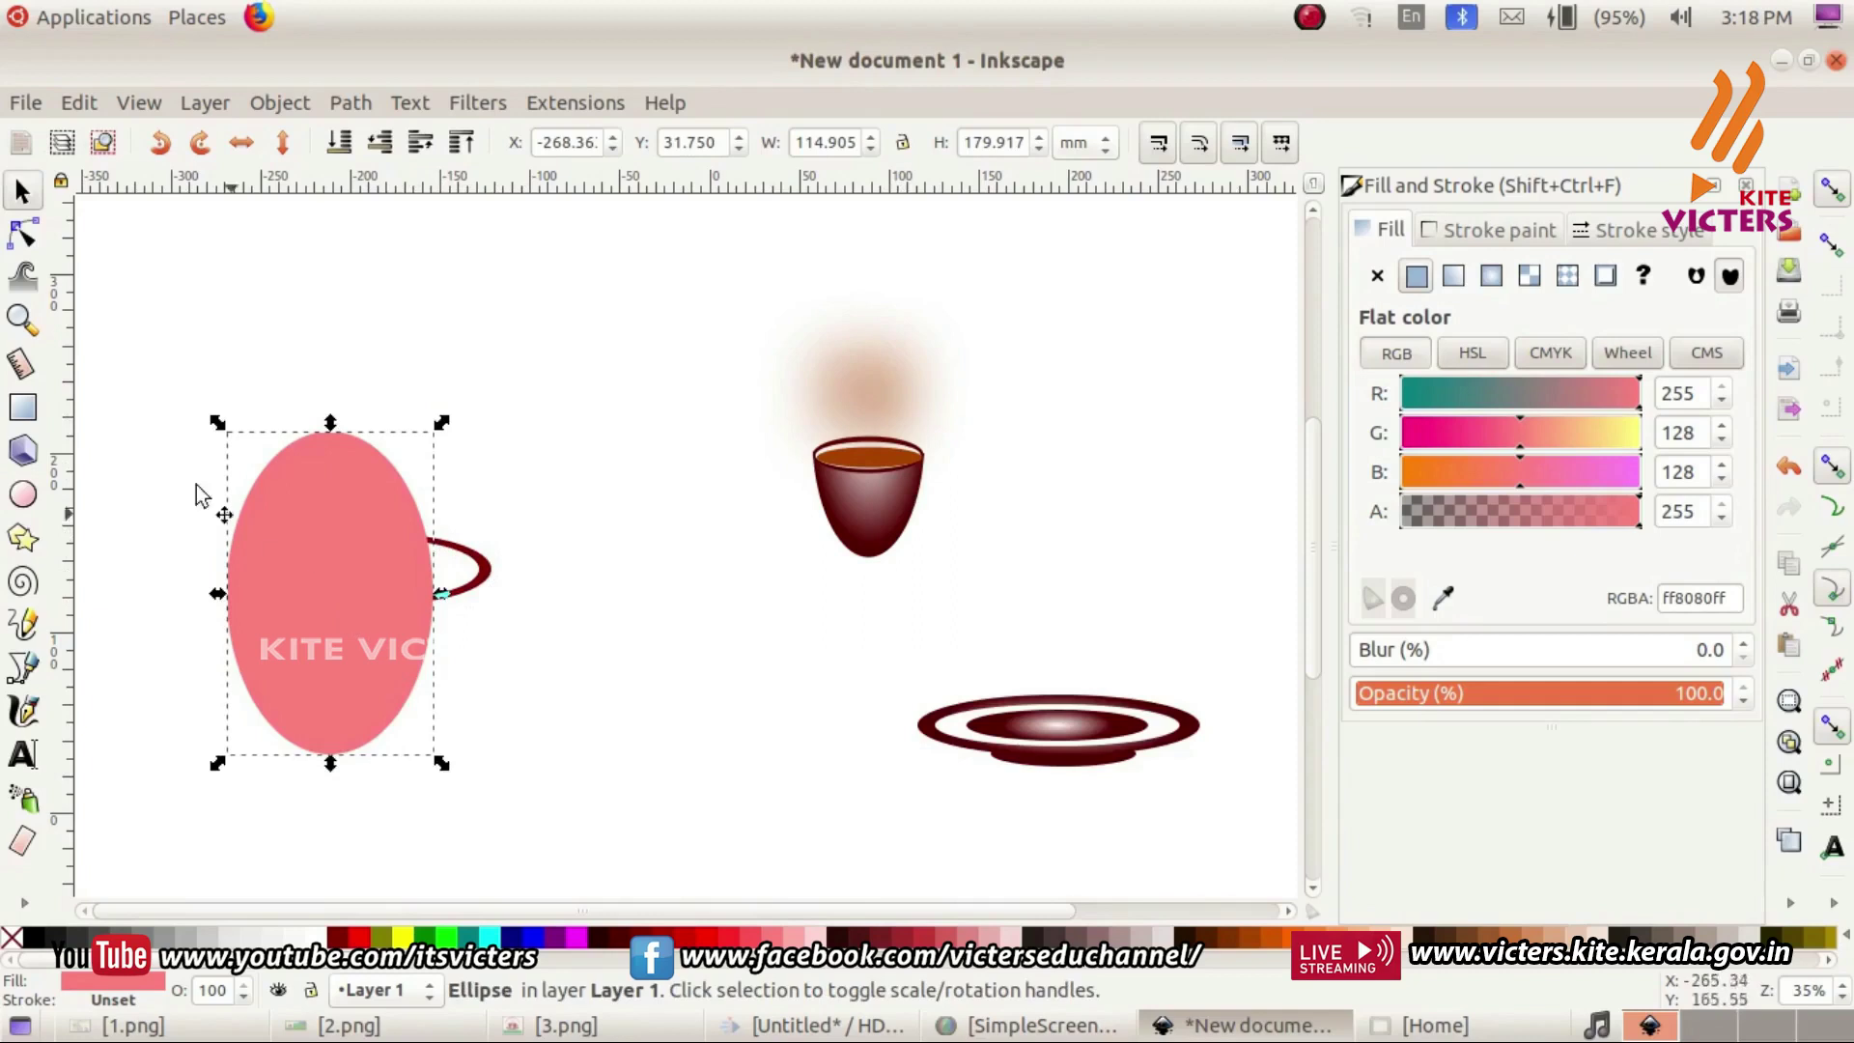
Subtract the pink ellipse from the dark red ring with Difference to leave only the curved handle piece.
{"action": "left_click_drag", "start_coordinate": [322, 647], "coordinate": [571, 838]}
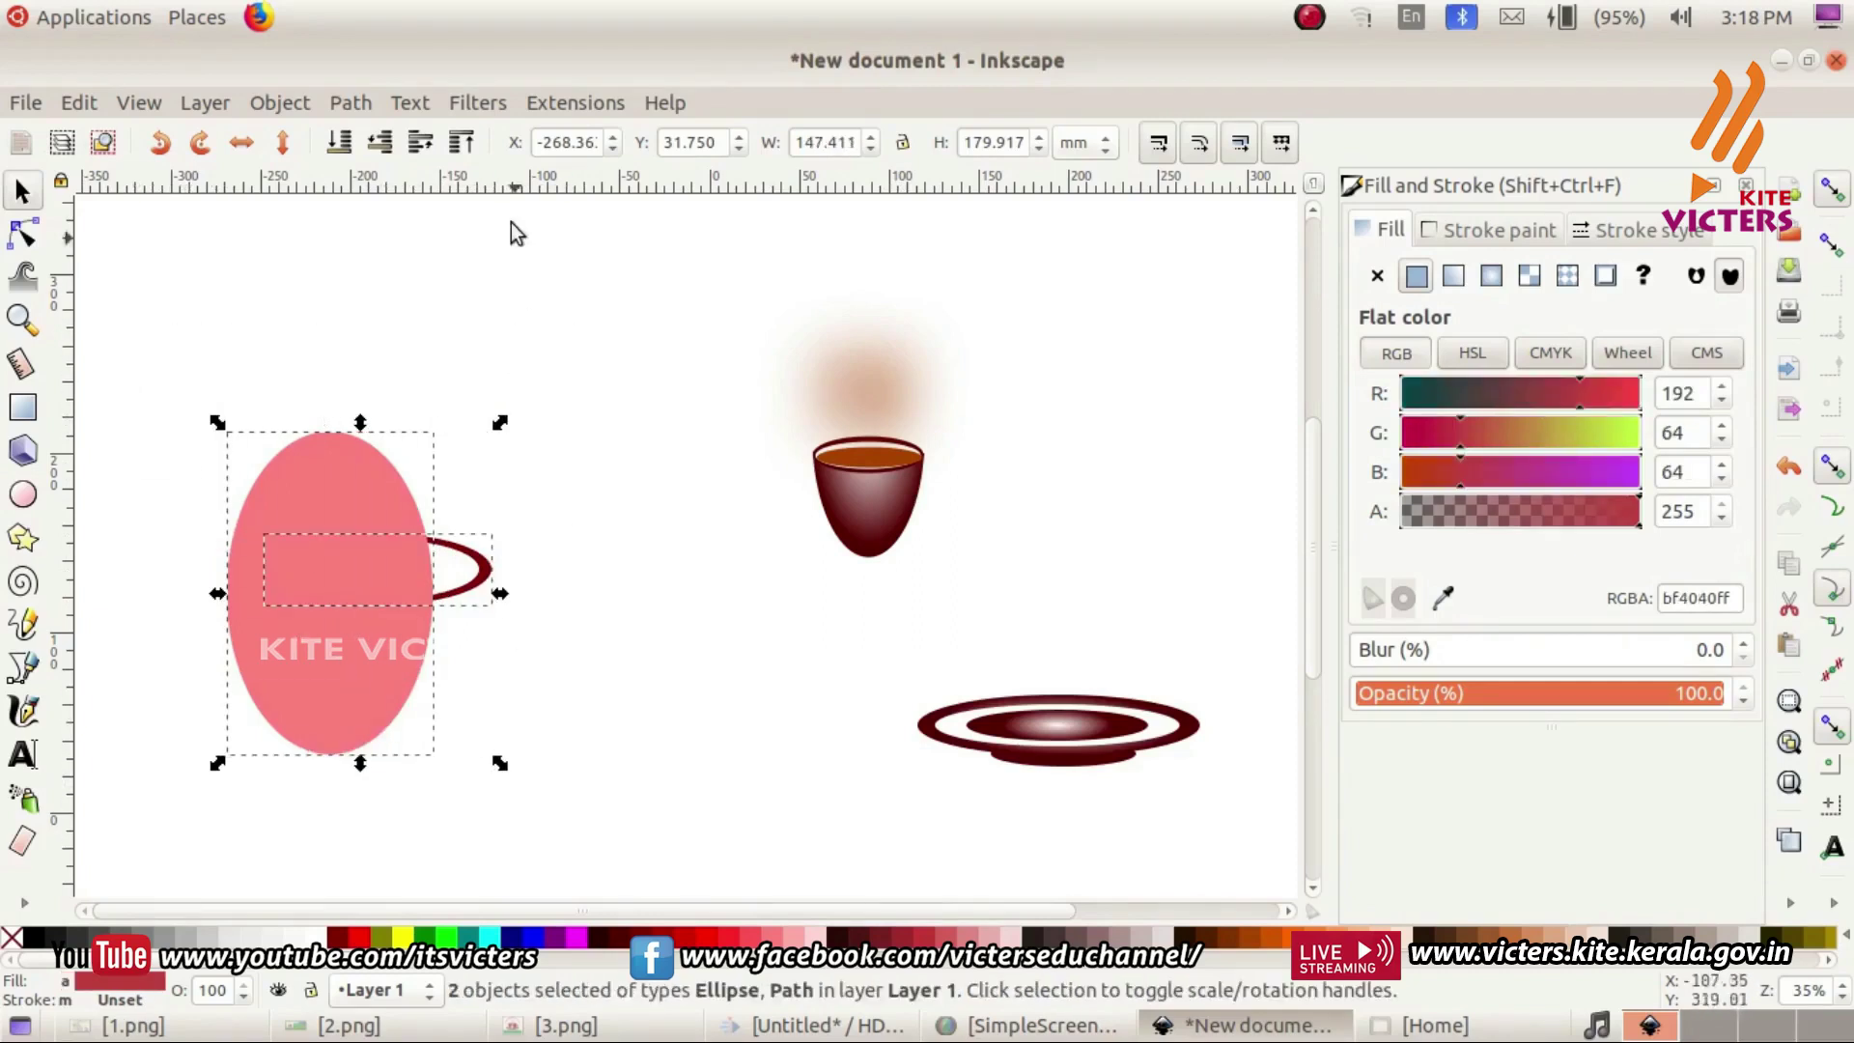
{"action": "left_click", "coordinate": [350, 102]}
{"action": "left_click", "coordinate": [382, 305]}
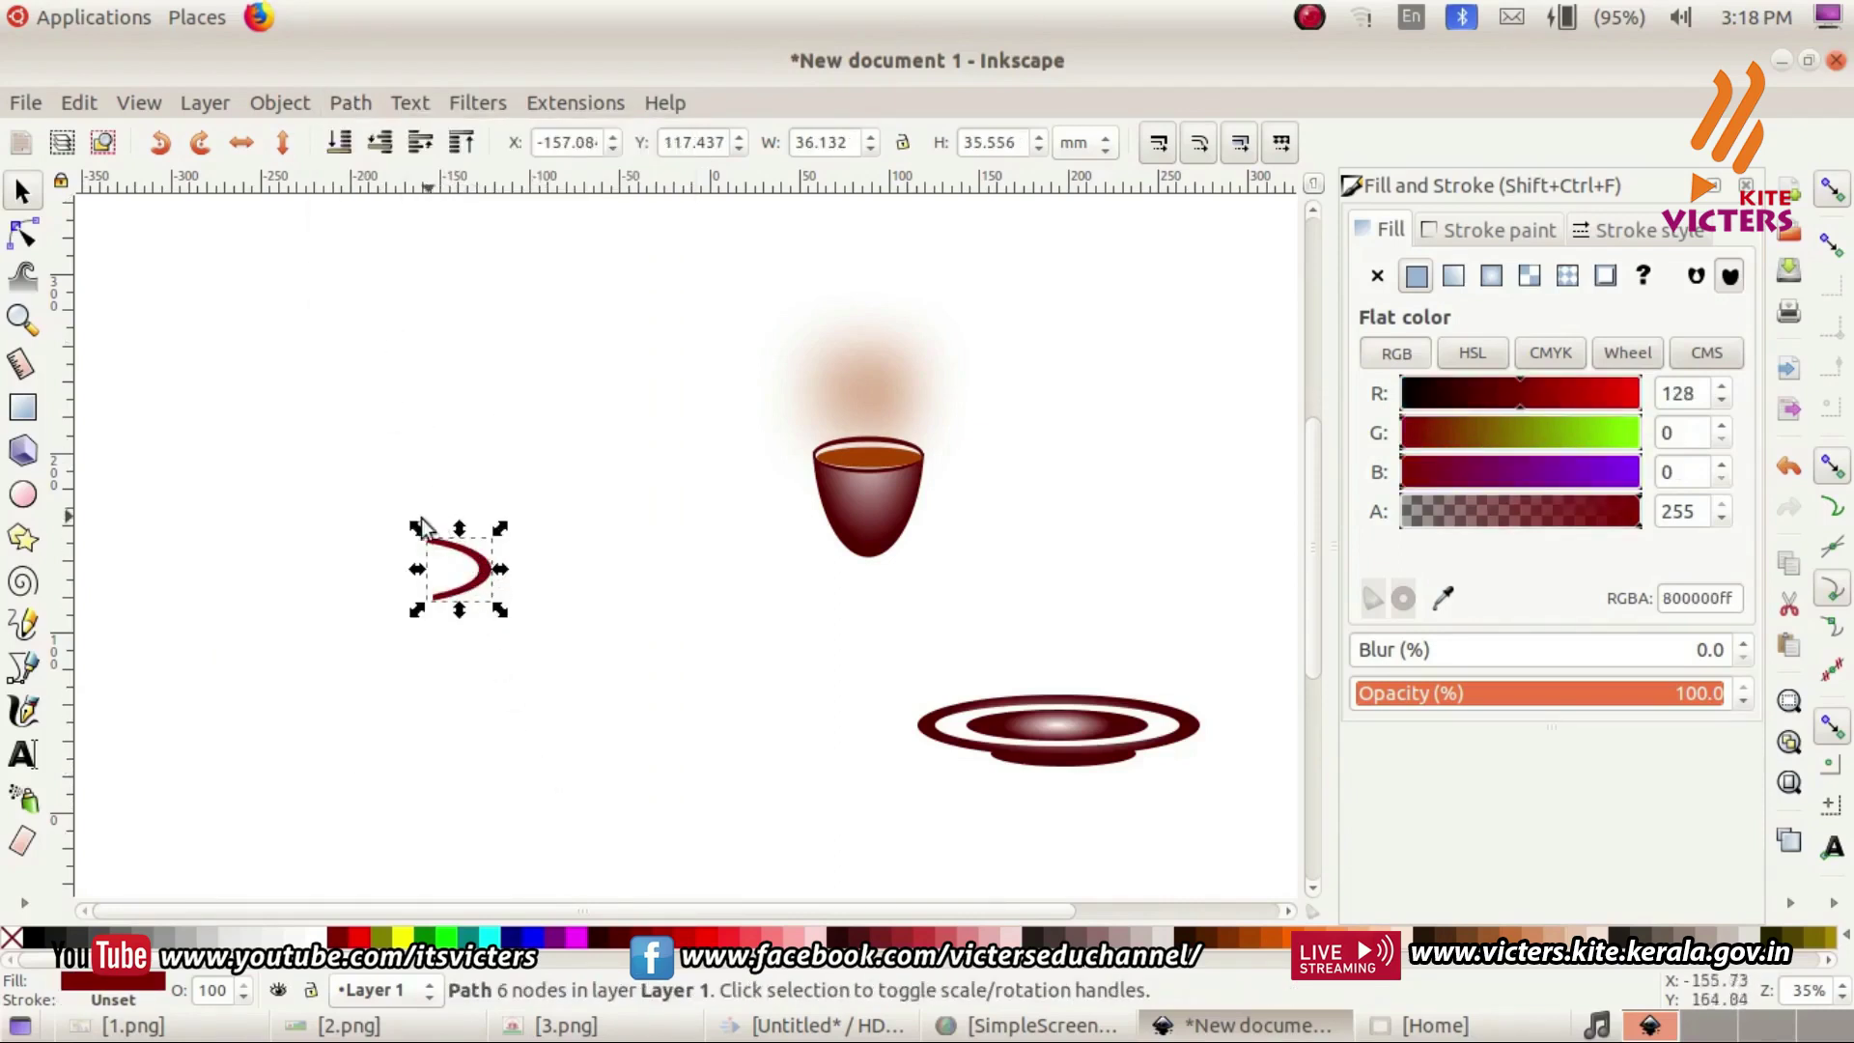
Shrink the handle to about 32.4 × 32.5 mm and fit it against the cup's right side at about X 106.4, Y 156.8 mm.
{"action": "left_click_drag", "start_coordinate": [416, 528], "coordinate": [751, 621]}
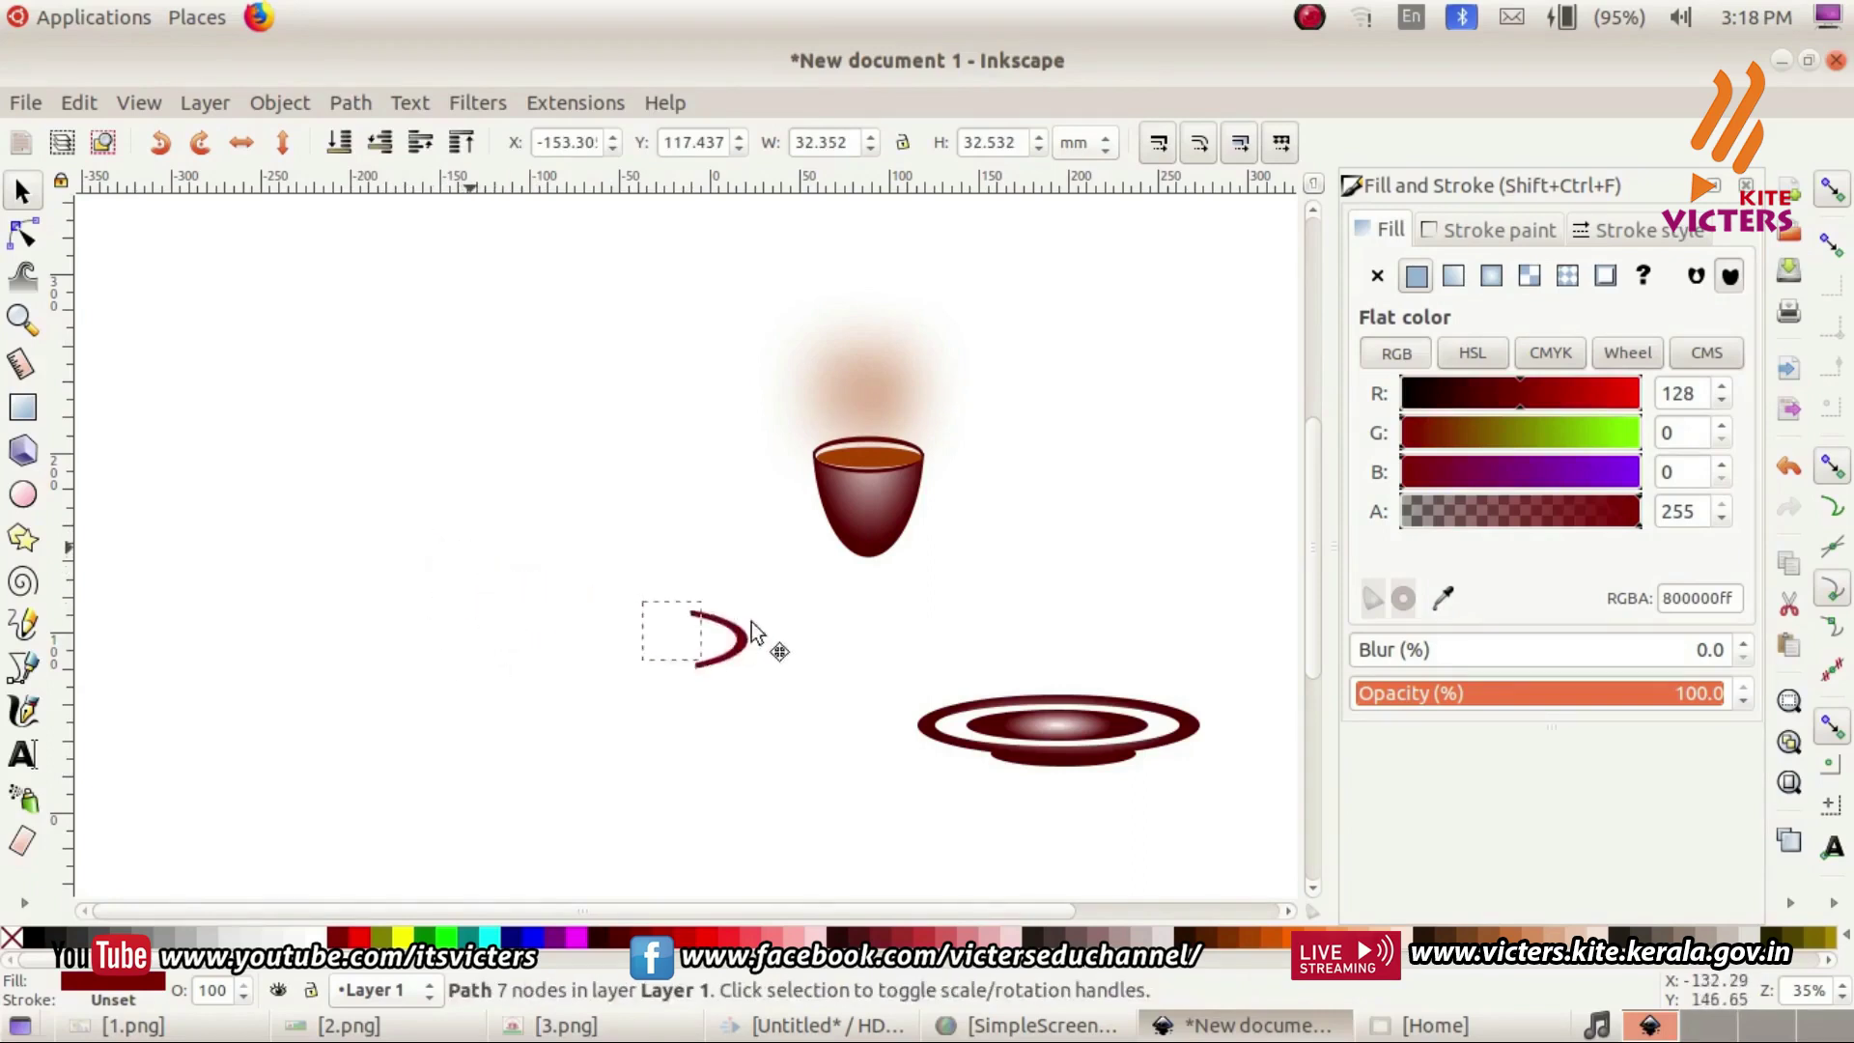
{"action": "left_click_drag", "start_coordinate": [969, 546], "coordinate": [940, 483]}
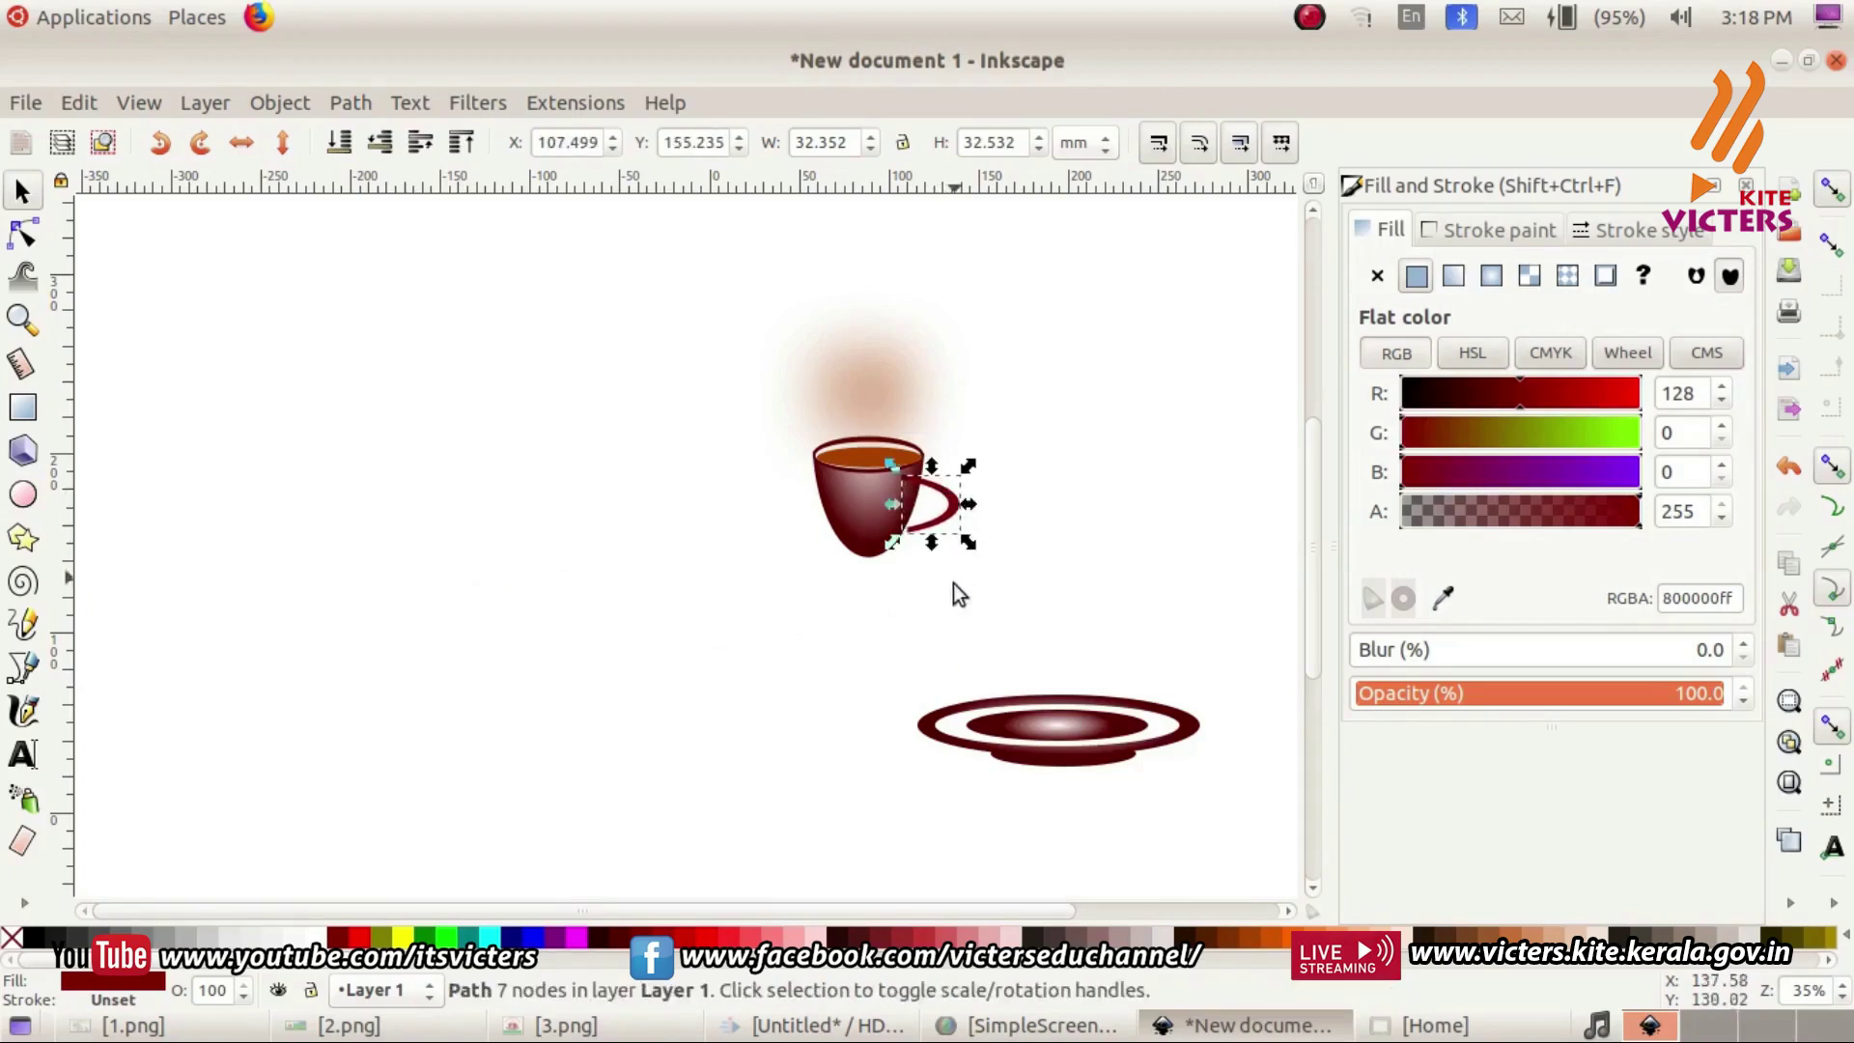
{"action": "key", "text": "Up"}
{"action": "key", "text": "Up"}
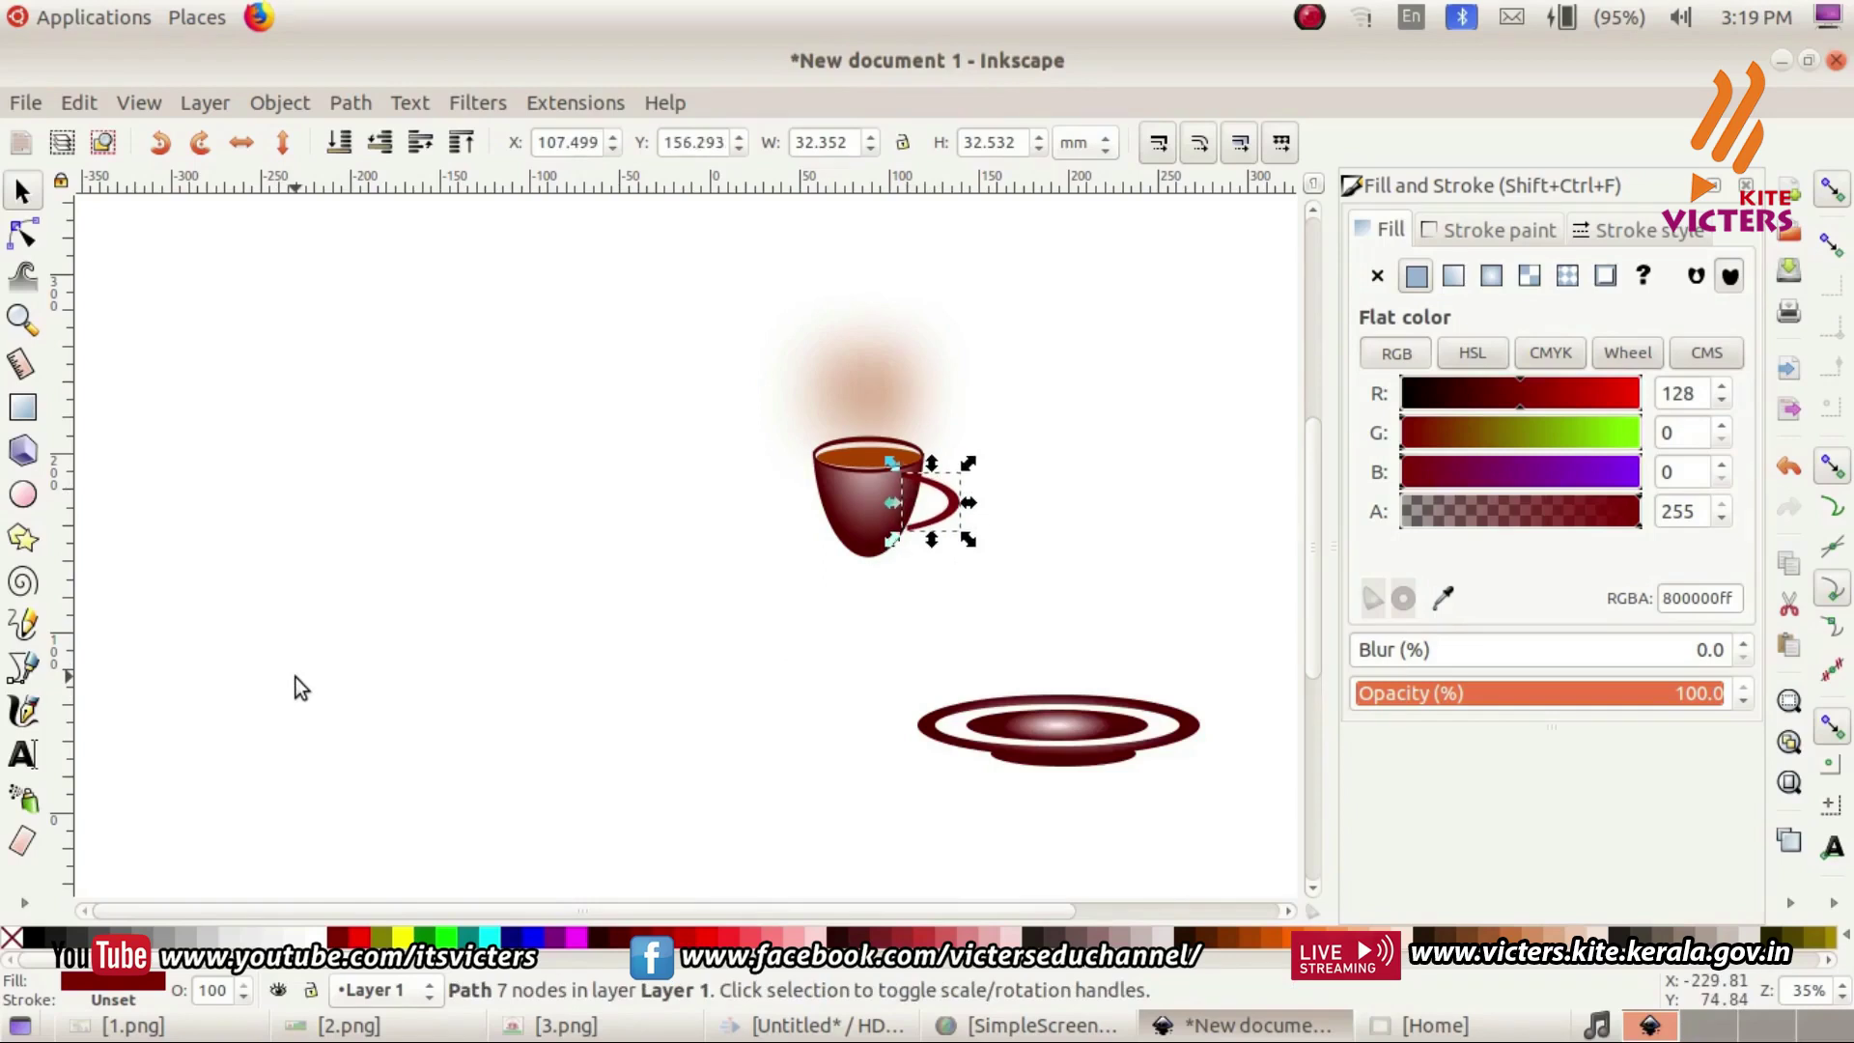
{"action": "key", "text": "Up"}
{"action": "key", "text": "Left"}
{"action": "key", "text": "Left"}
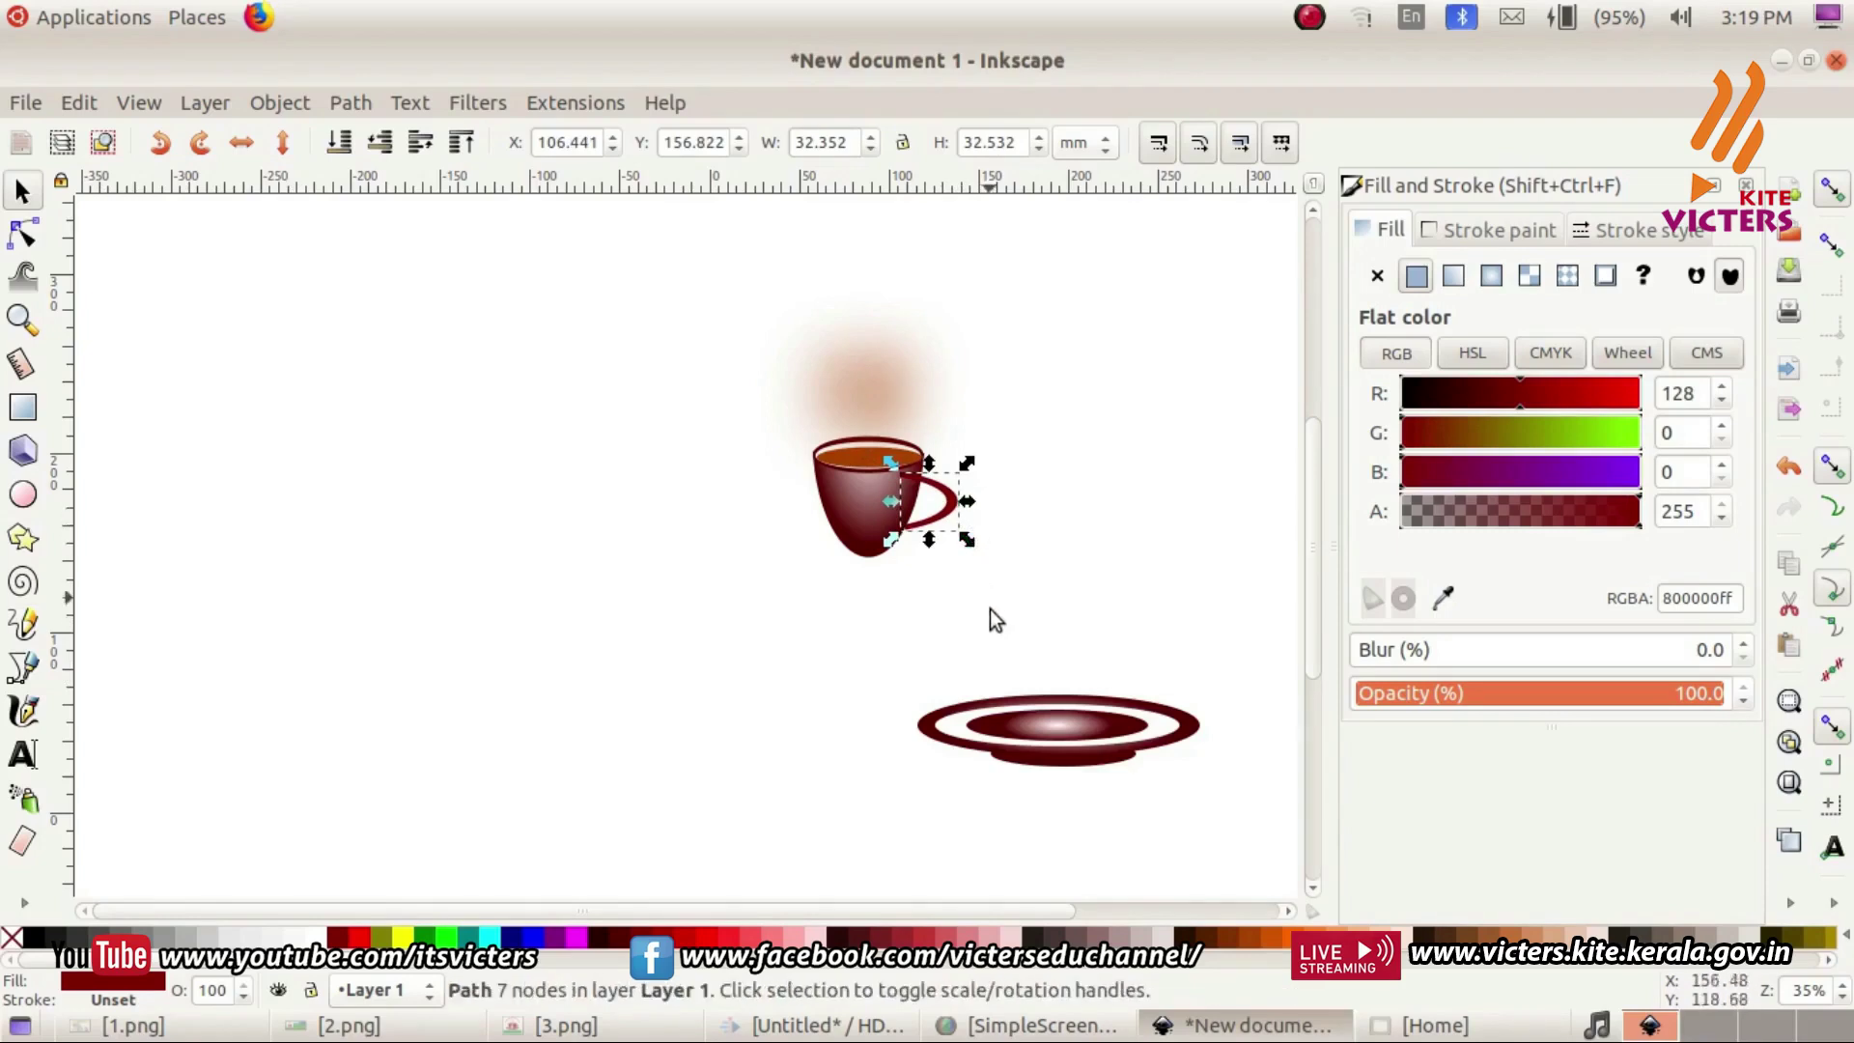
Fill the handle with darker red (550000) and lower it to the bottom of the stacking order behind the cup.
{"action": "left_click", "coordinate": [619, 938]}
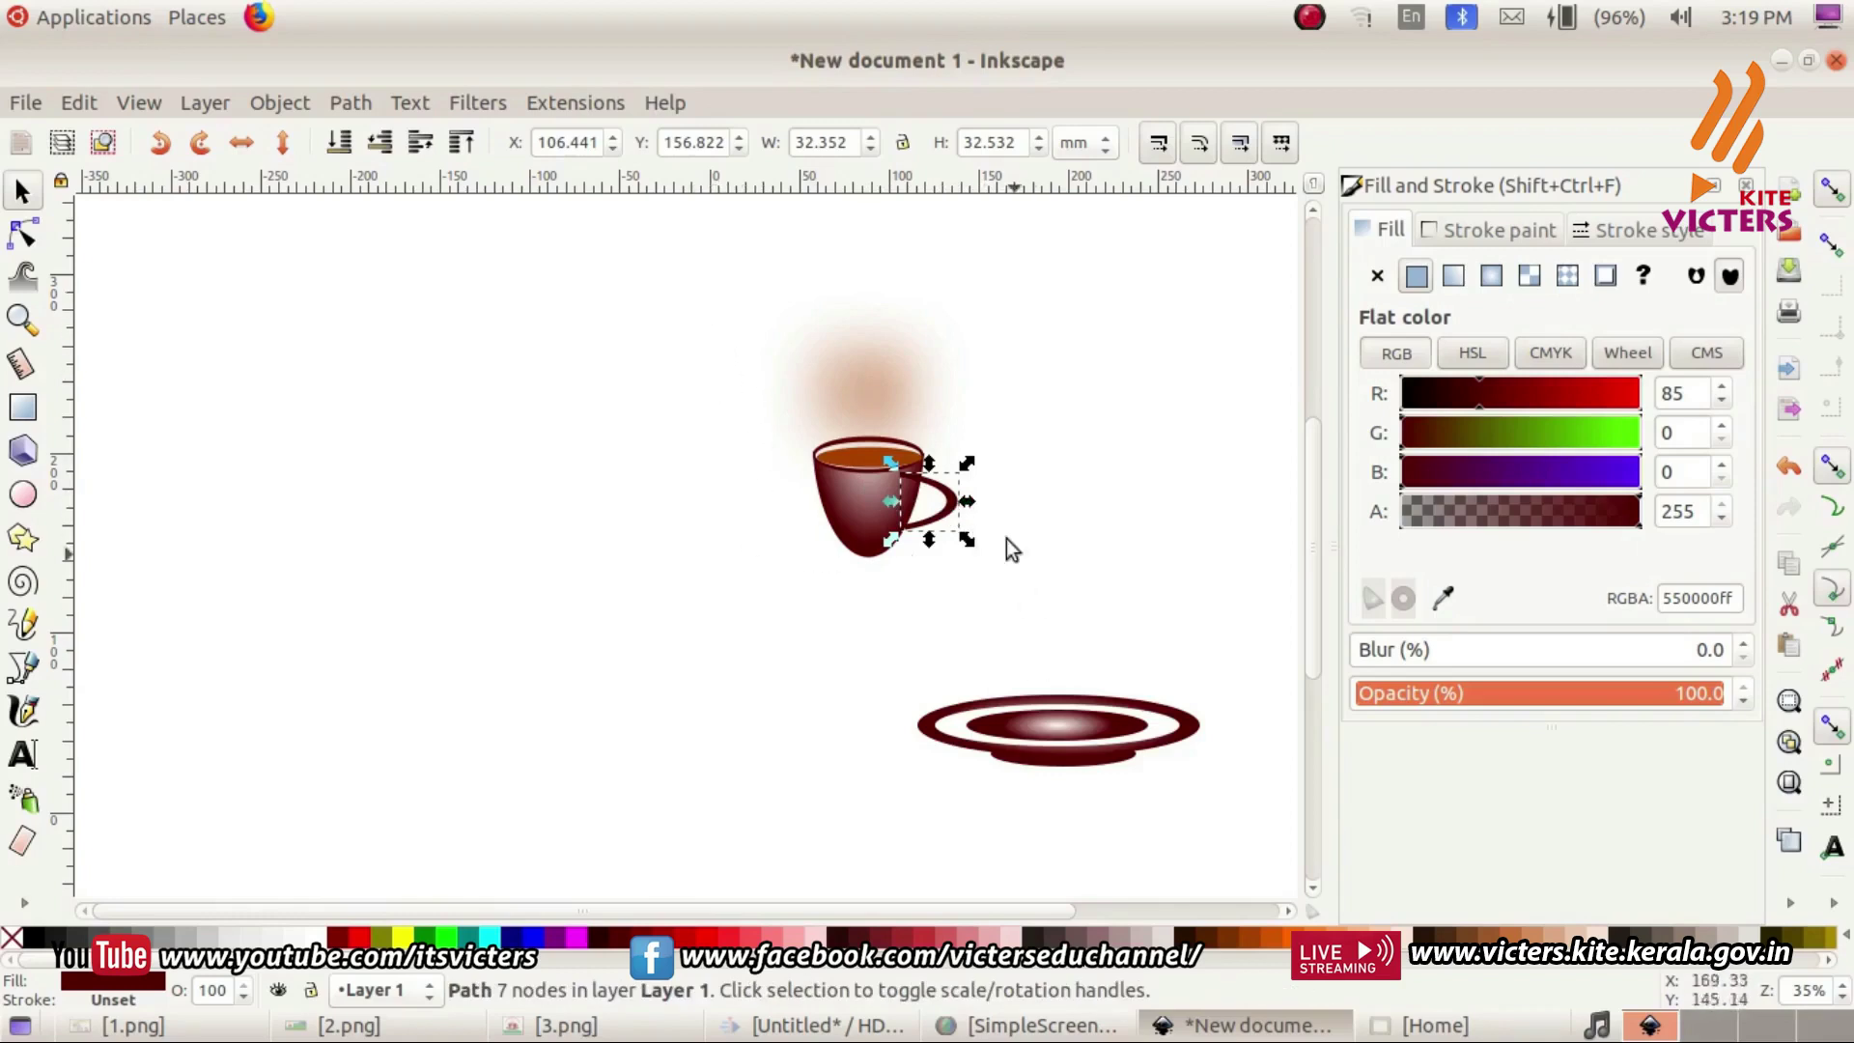
{"action": "left_click", "coordinate": [279, 102]}
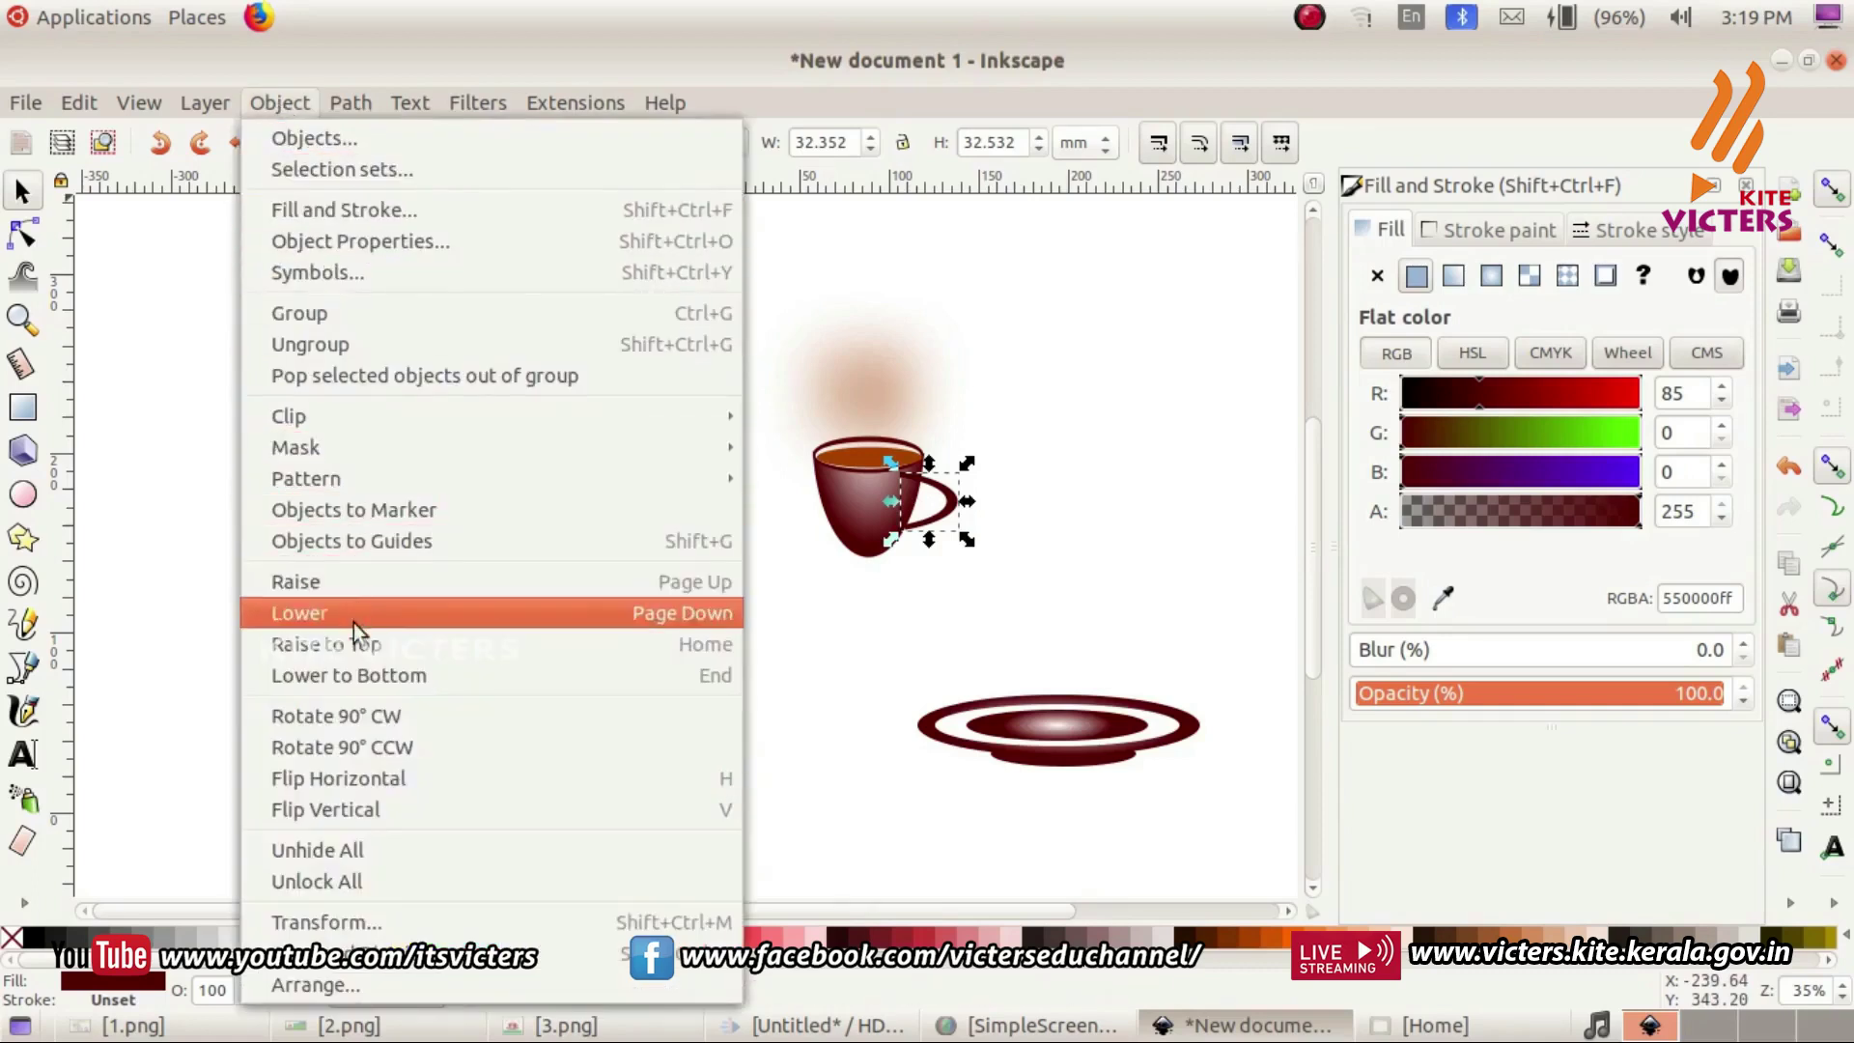
{"action": "left_click", "coordinate": [350, 674]}
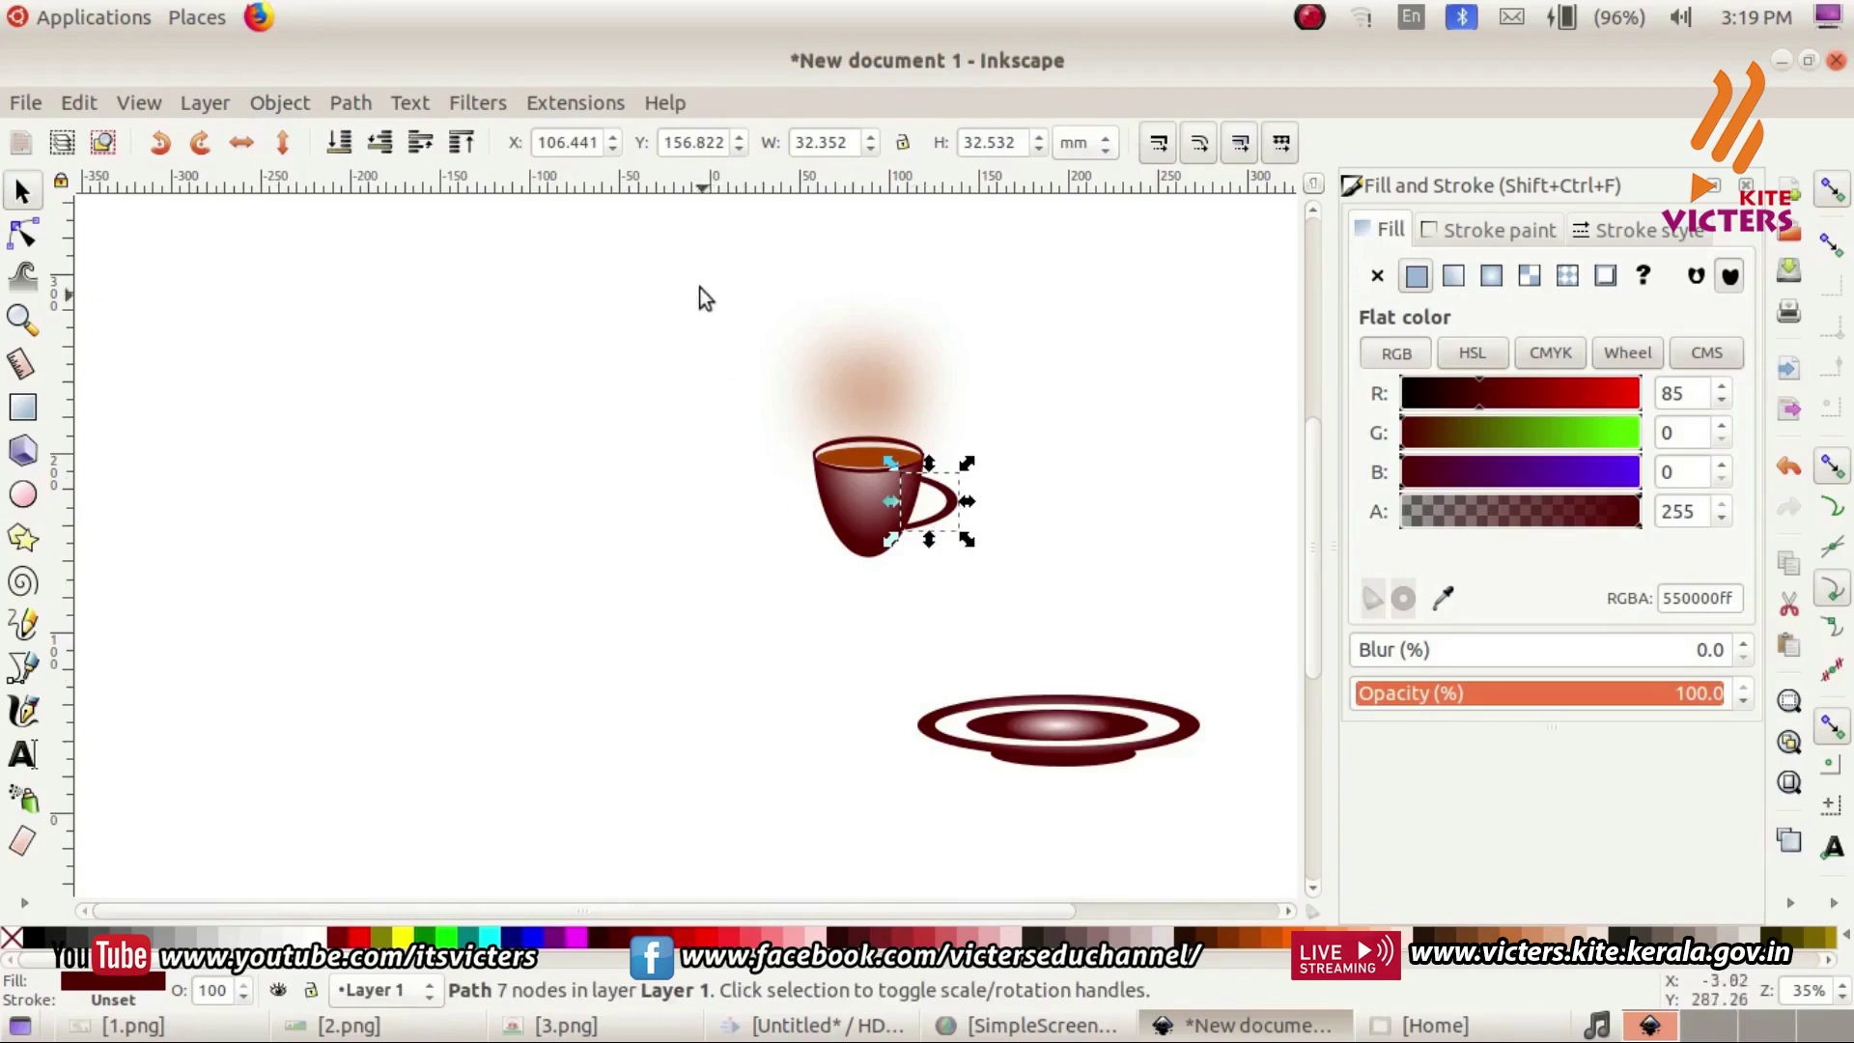
Group the steaming cup with its handle and place the group on the centre of the saucer.
{"action": "left_click_drag", "start_coordinate": [693, 250], "coordinate": [1109, 640]}
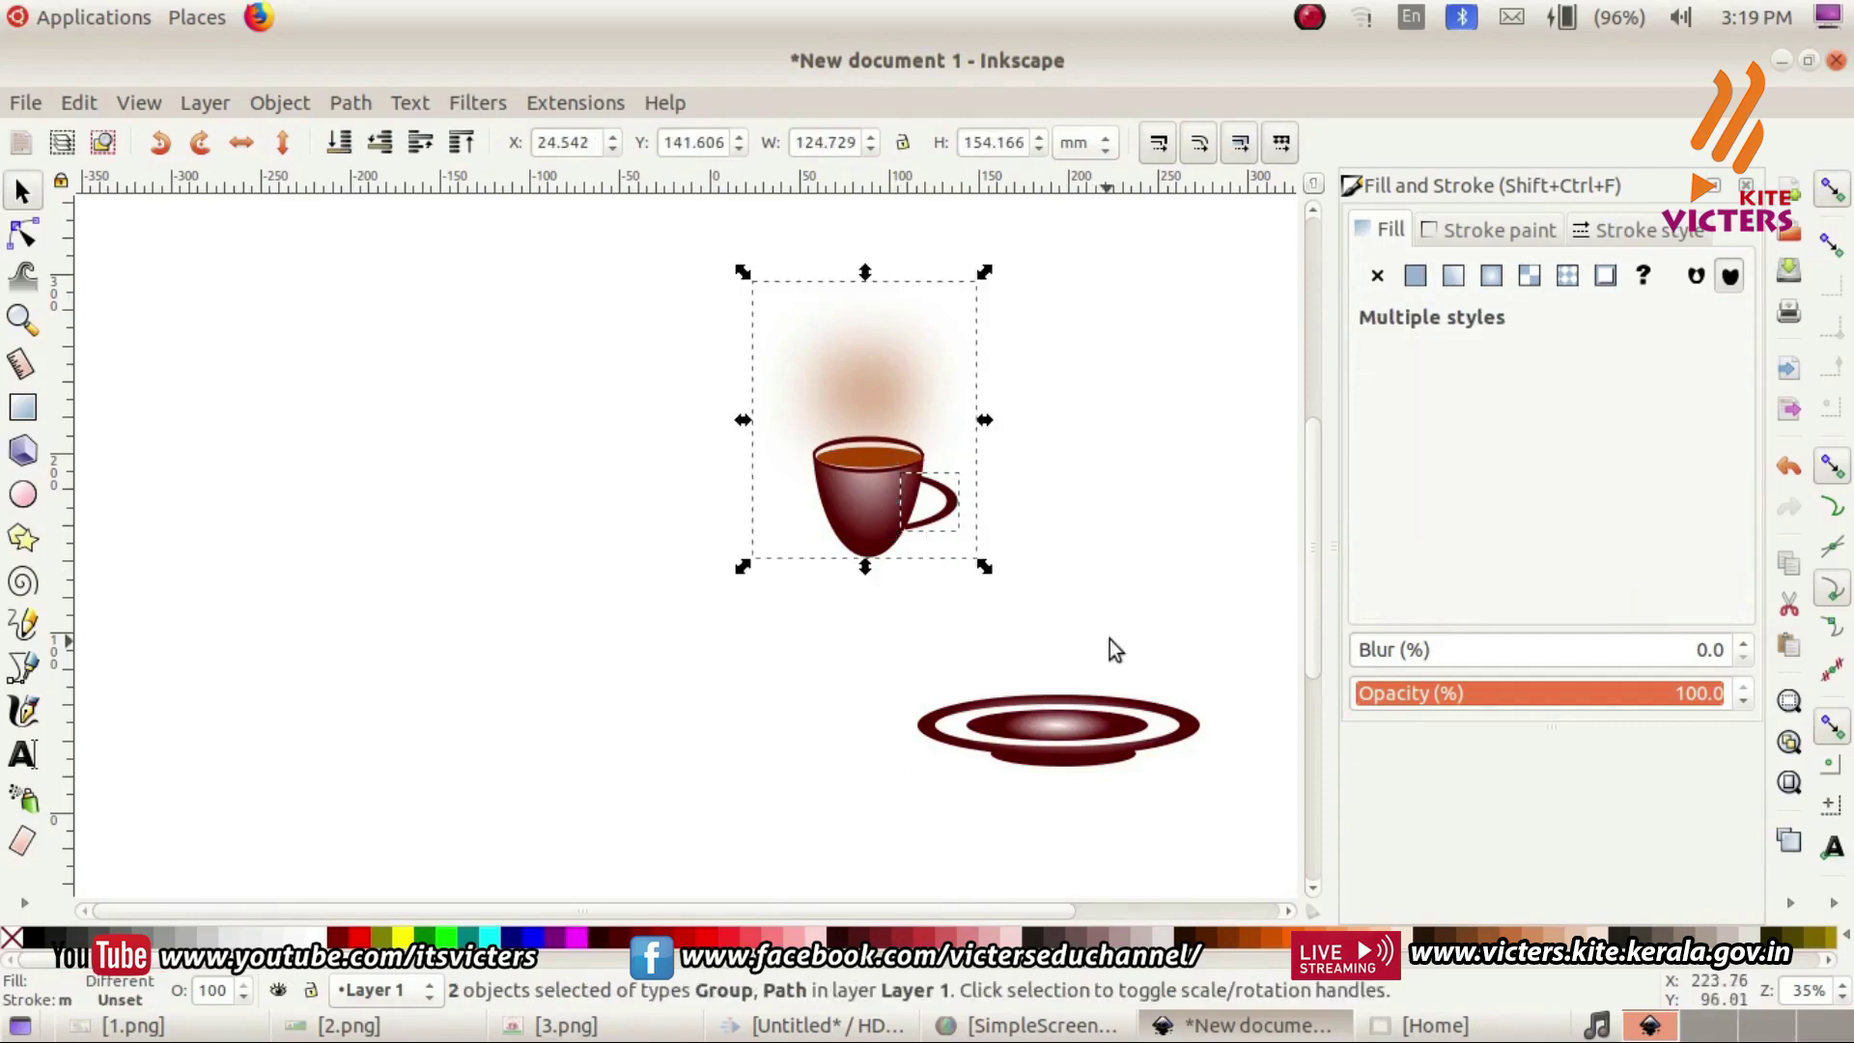
{"action": "left_click", "coordinate": [284, 104]}
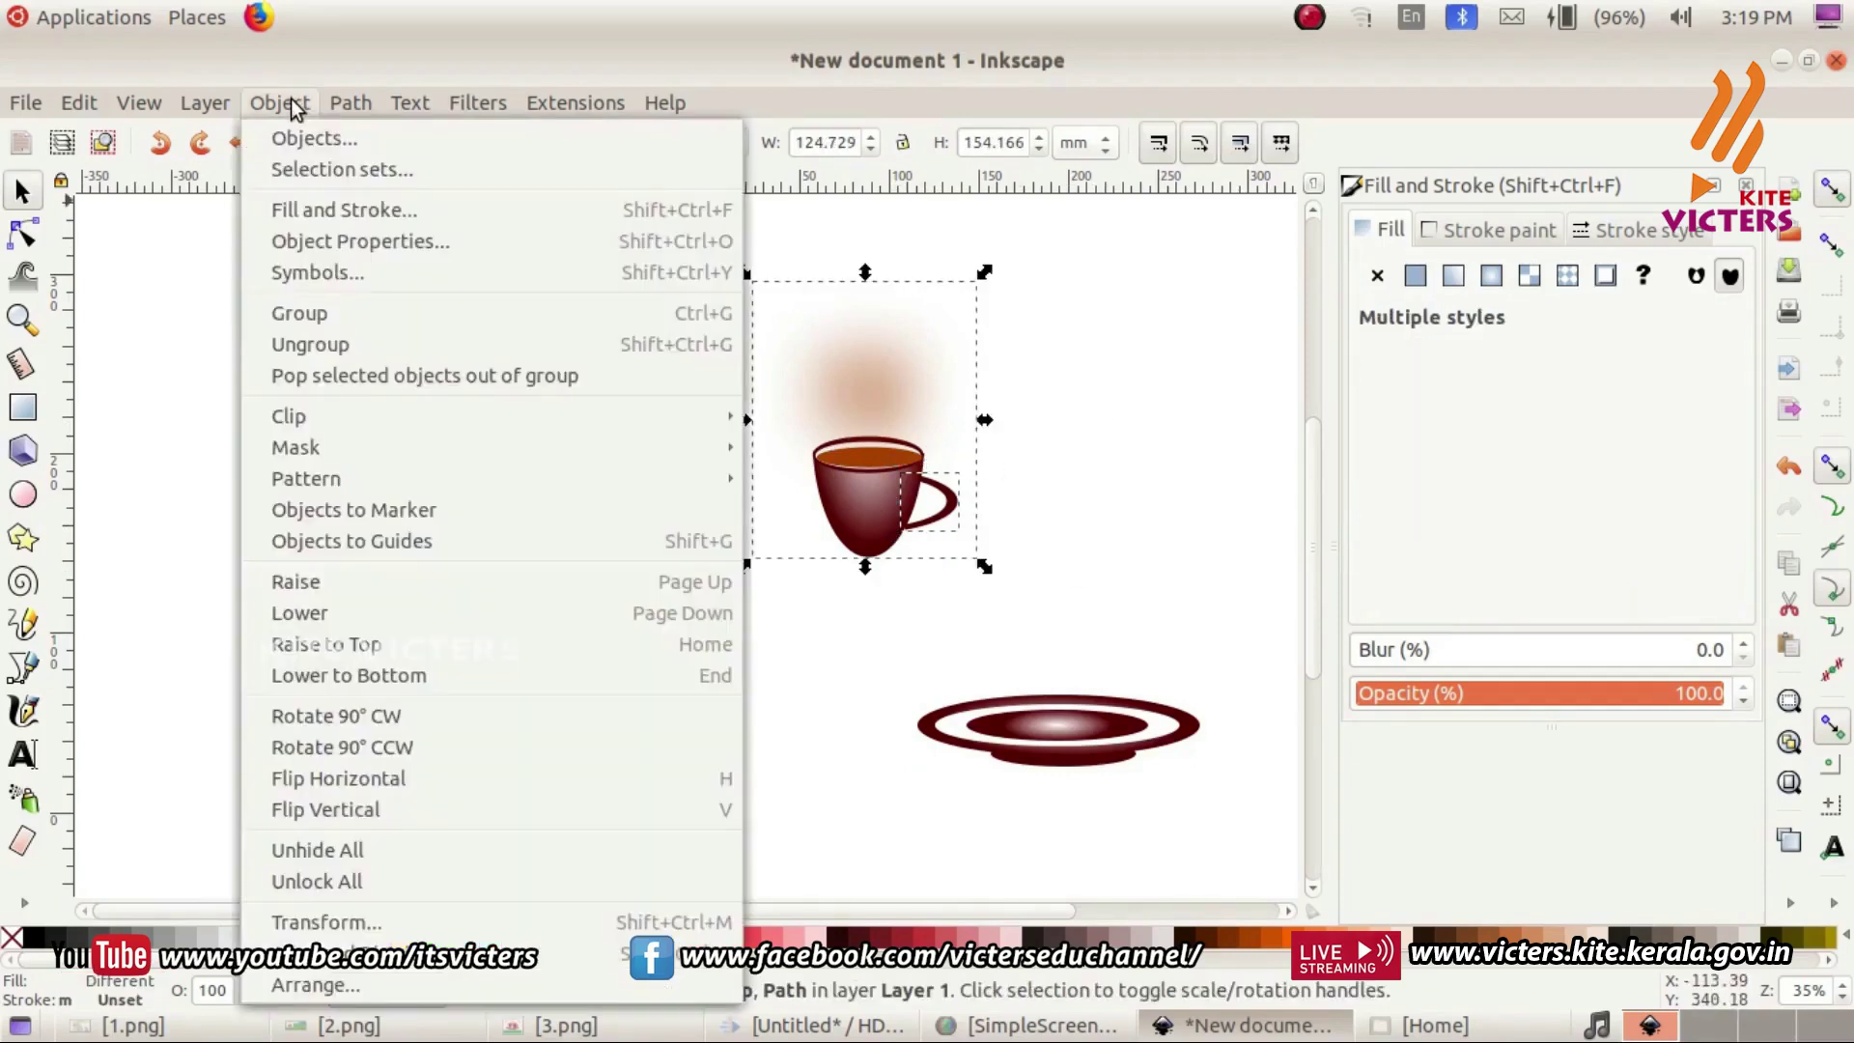
{"action": "left_click", "coordinate": [305, 313]}
{"action": "left_click_drag", "start_coordinate": [855, 479], "coordinate": [1053, 658]}
Group the cup and saucer together and move the complete logo up to about X 106.6, Y 96.0 mm.
{"action": "left_click_drag", "start_coordinate": [804, 327], "coordinate": [1277, 876]}
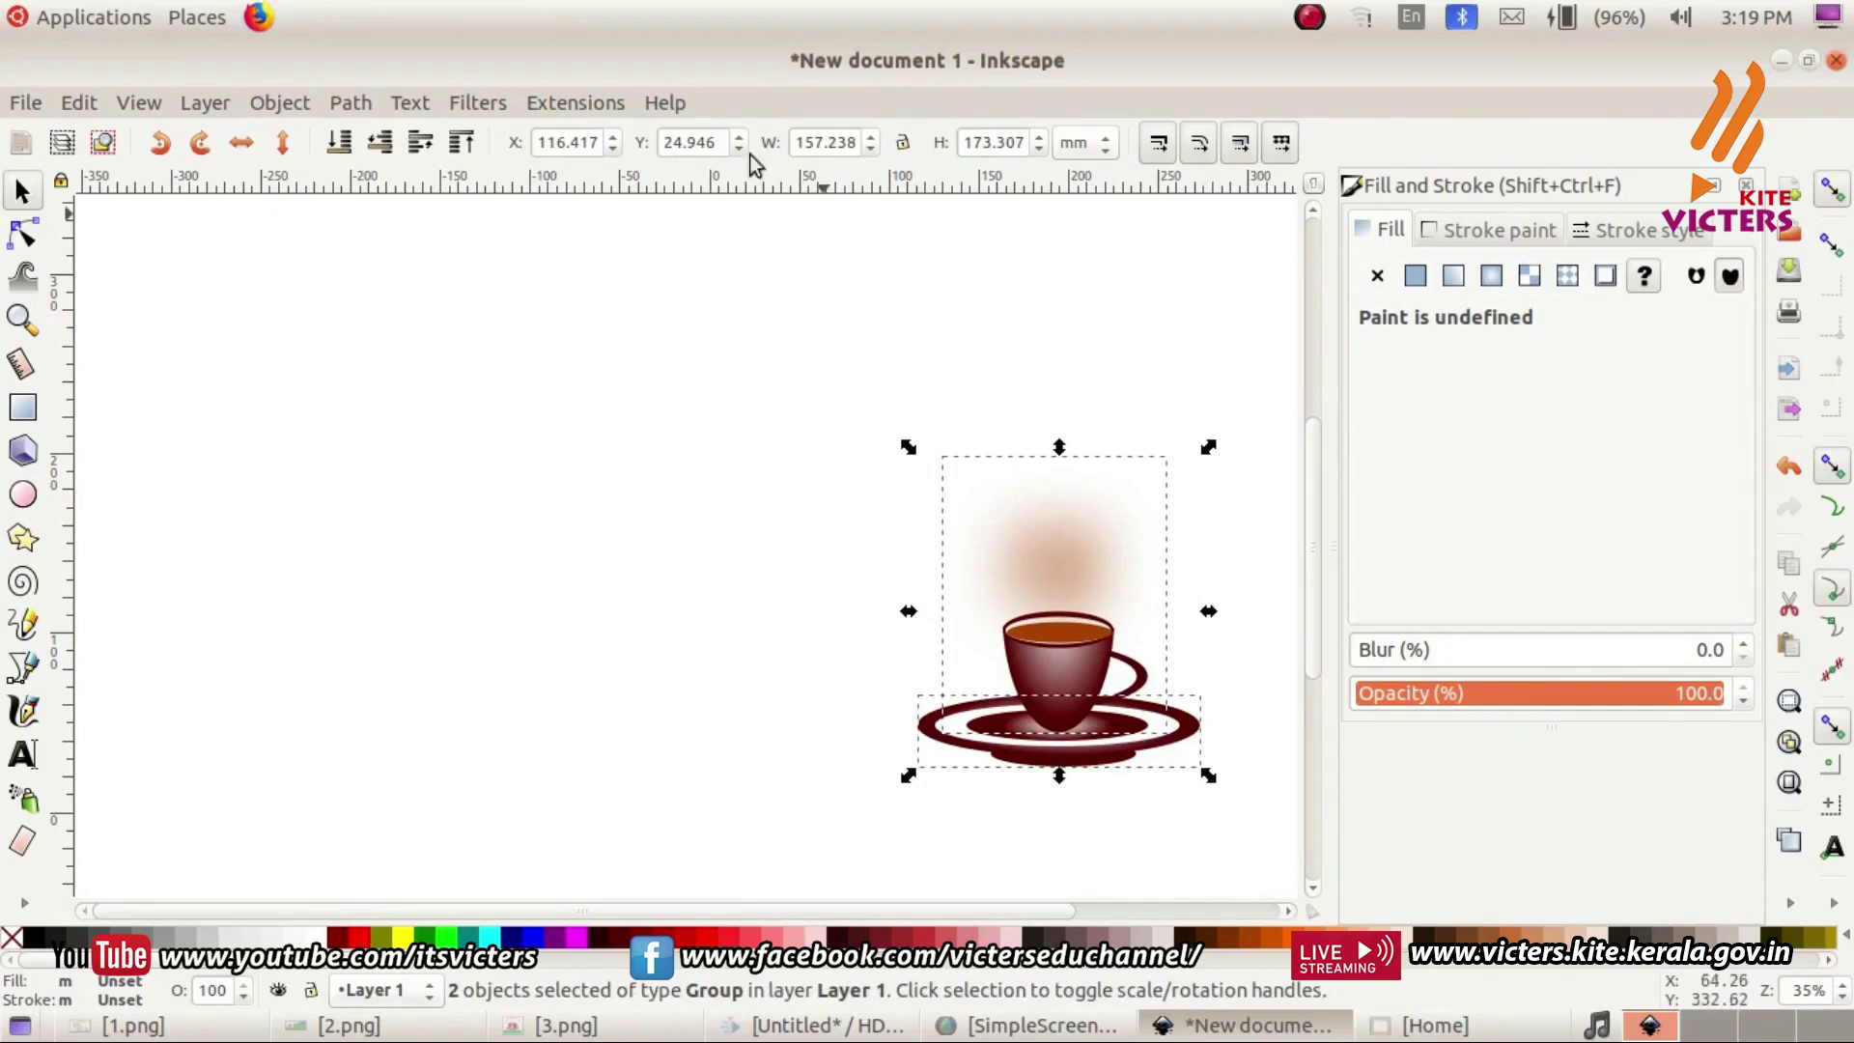
{"action": "left_click", "coordinate": [276, 108]}
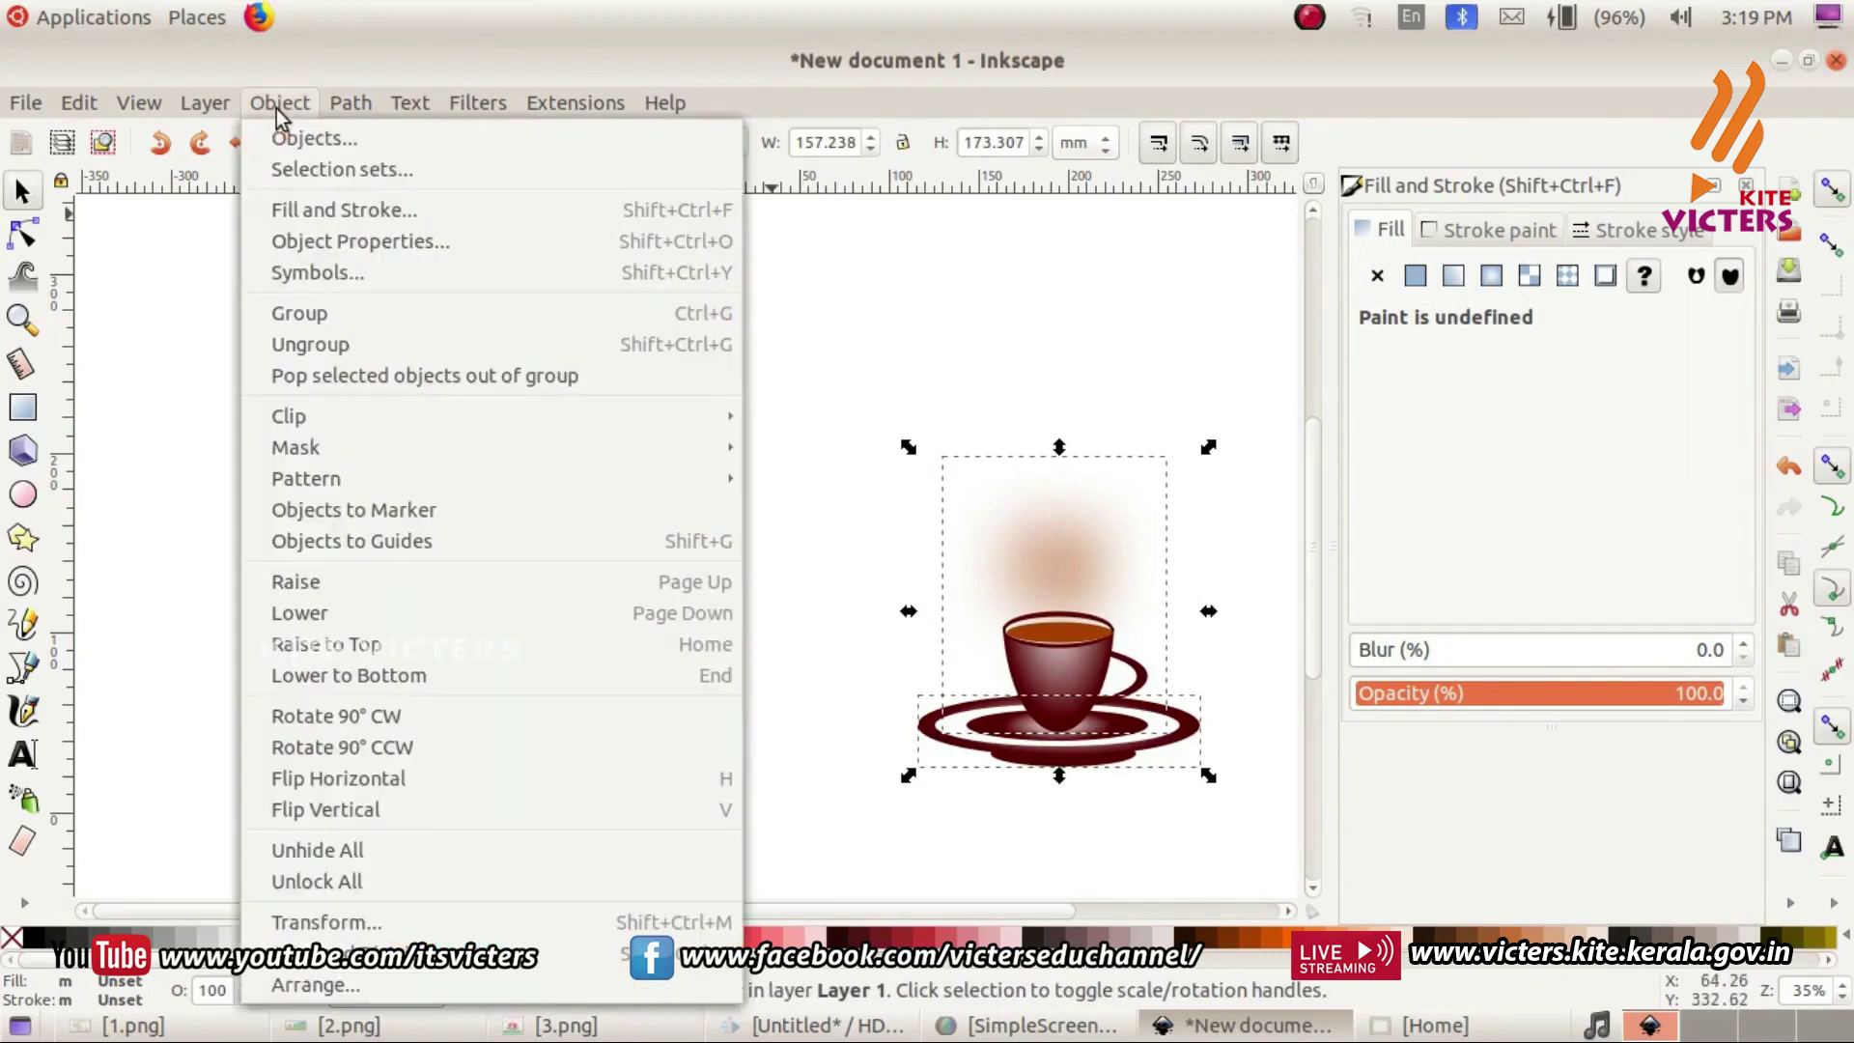
{"action": "left_click", "coordinate": [323, 317]}
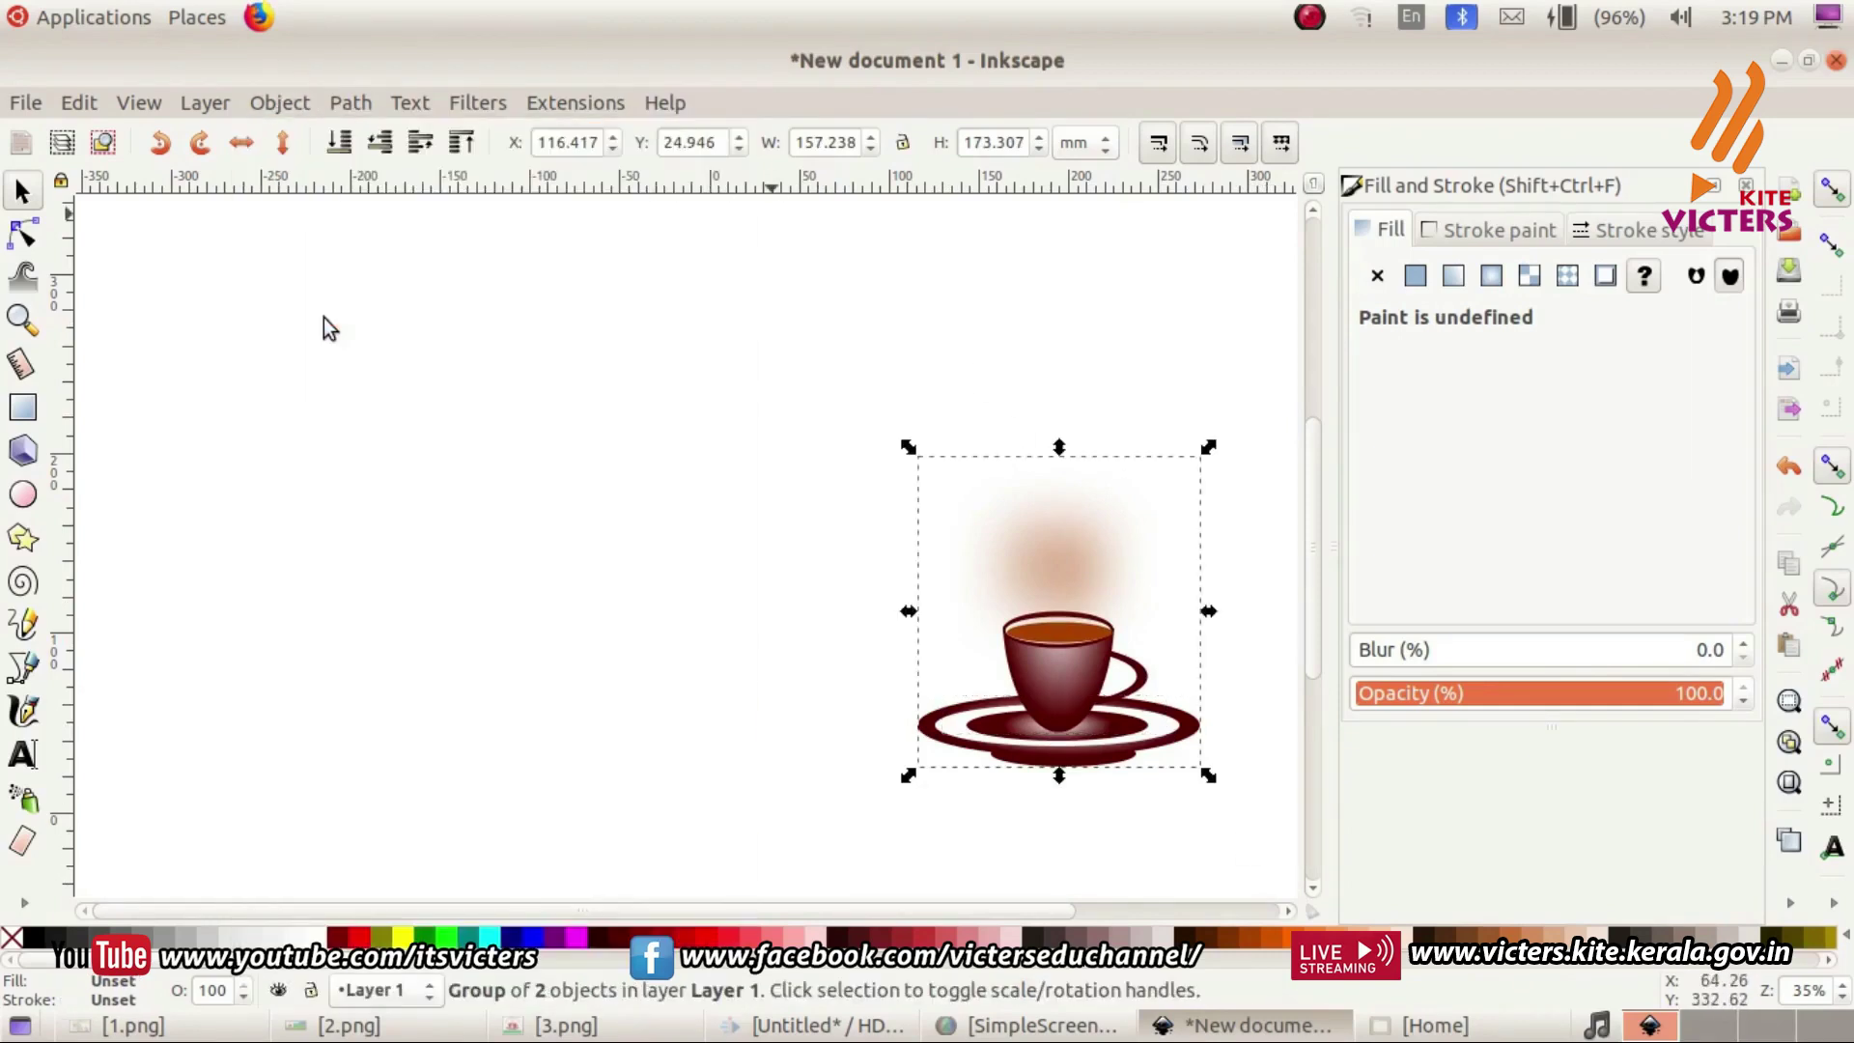
{"action": "left_click_drag", "start_coordinate": [1057, 652], "coordinate": [1037, 524]}
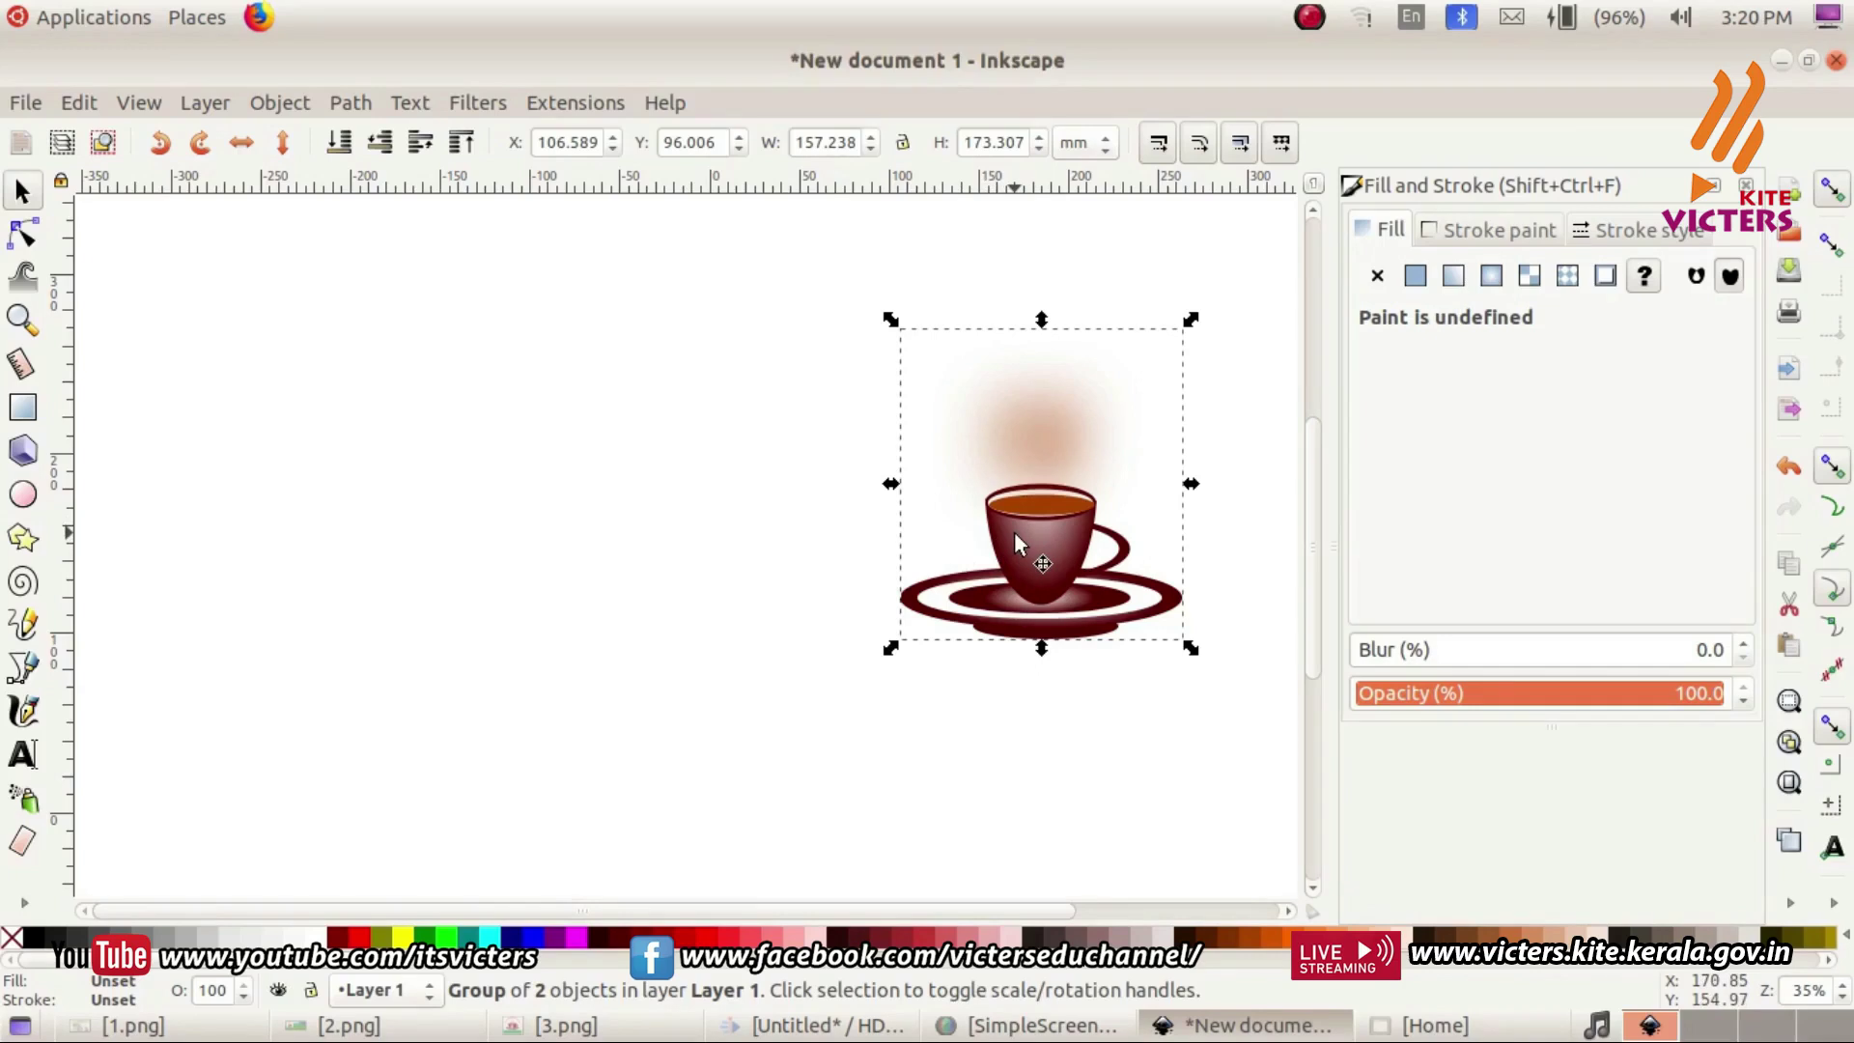
Save the drawing as Logo.svg in the Students_Works_10 folder in Inkscape SVG format.
{"action": "left_click", "coordinate": [23, 103]}
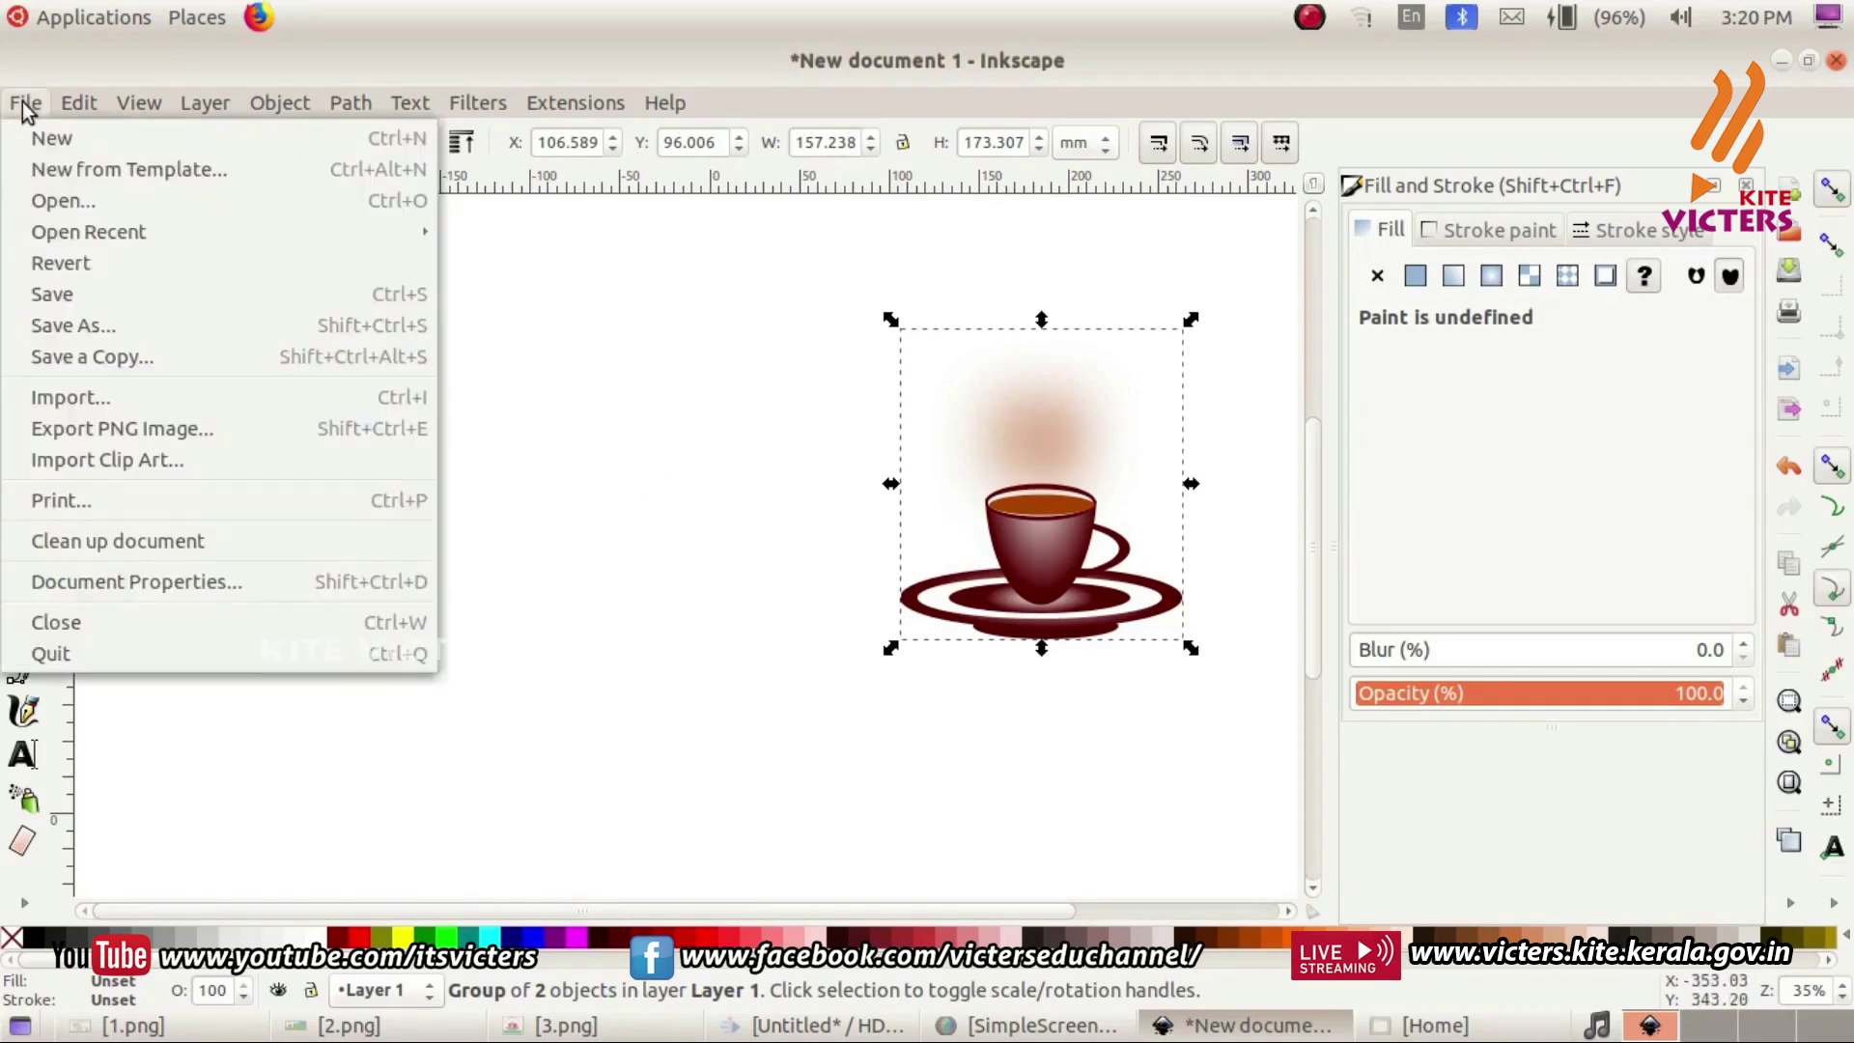
{"action": "left_click", "coordinate": [72, 326]}
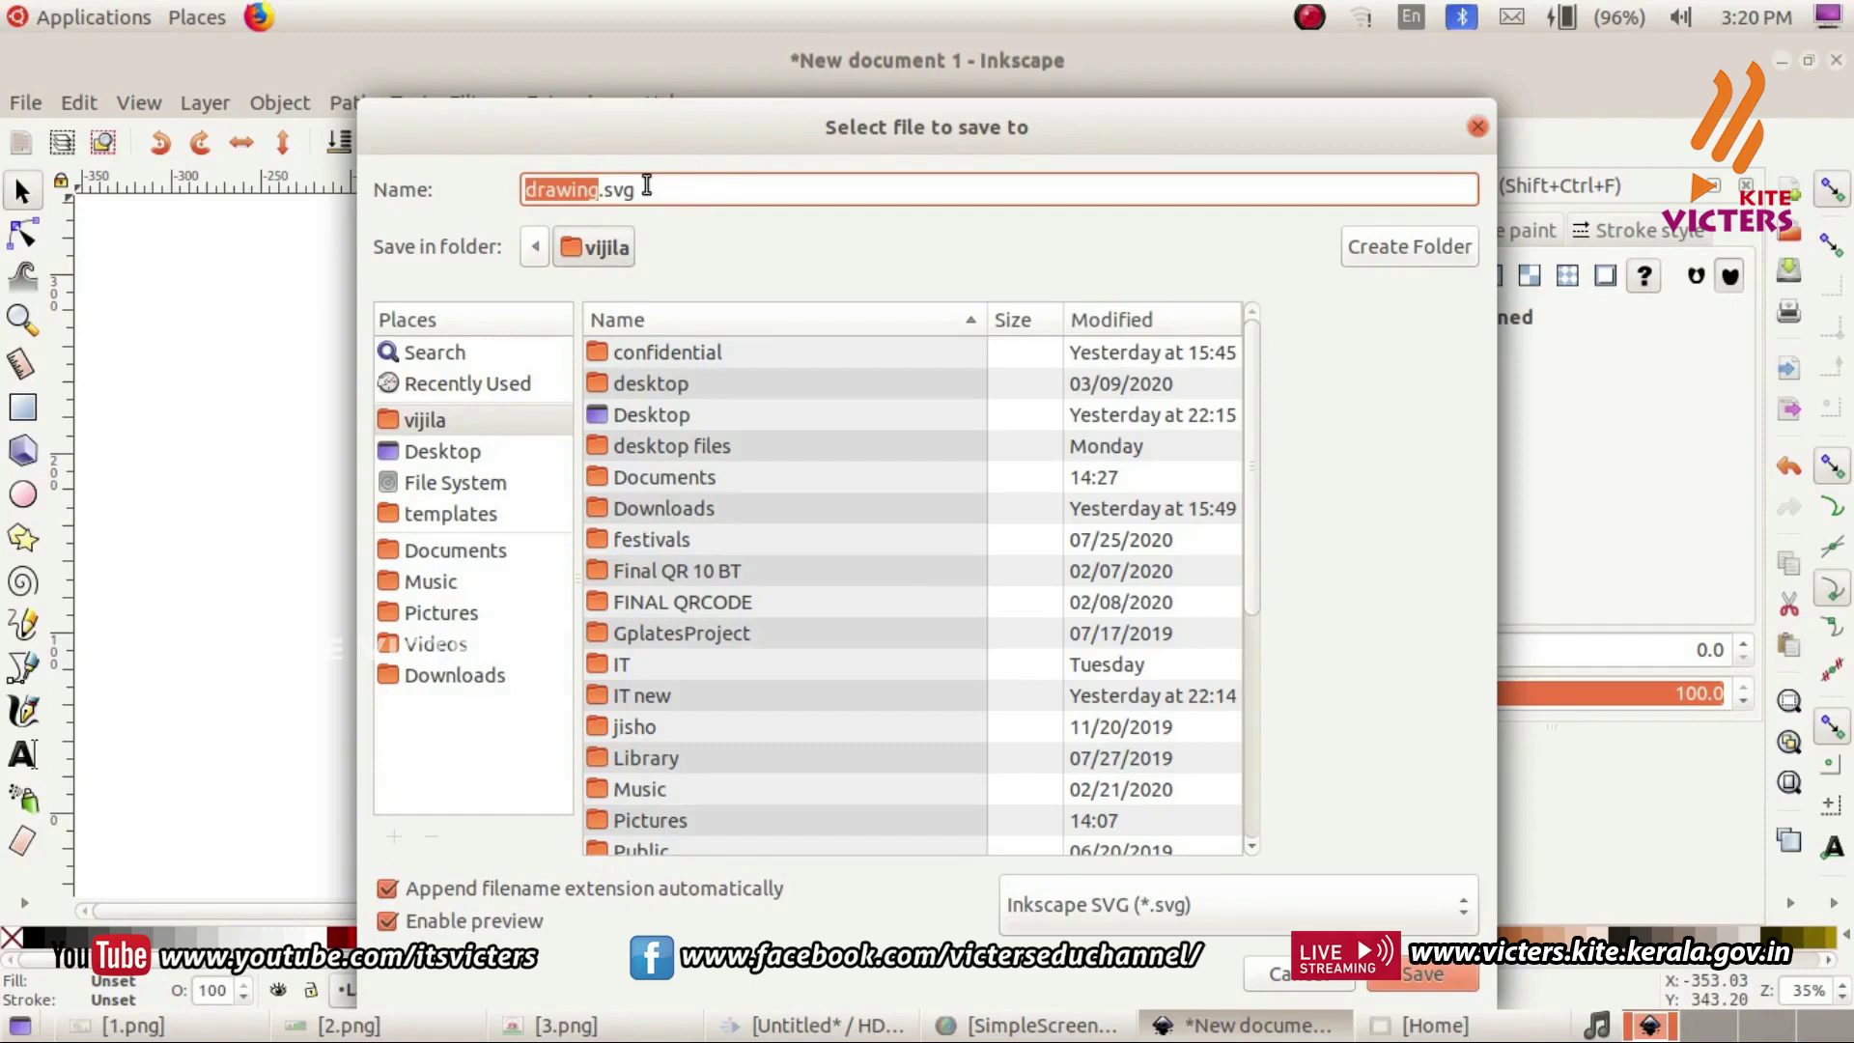
{"action": "type", "text": "Logo"}
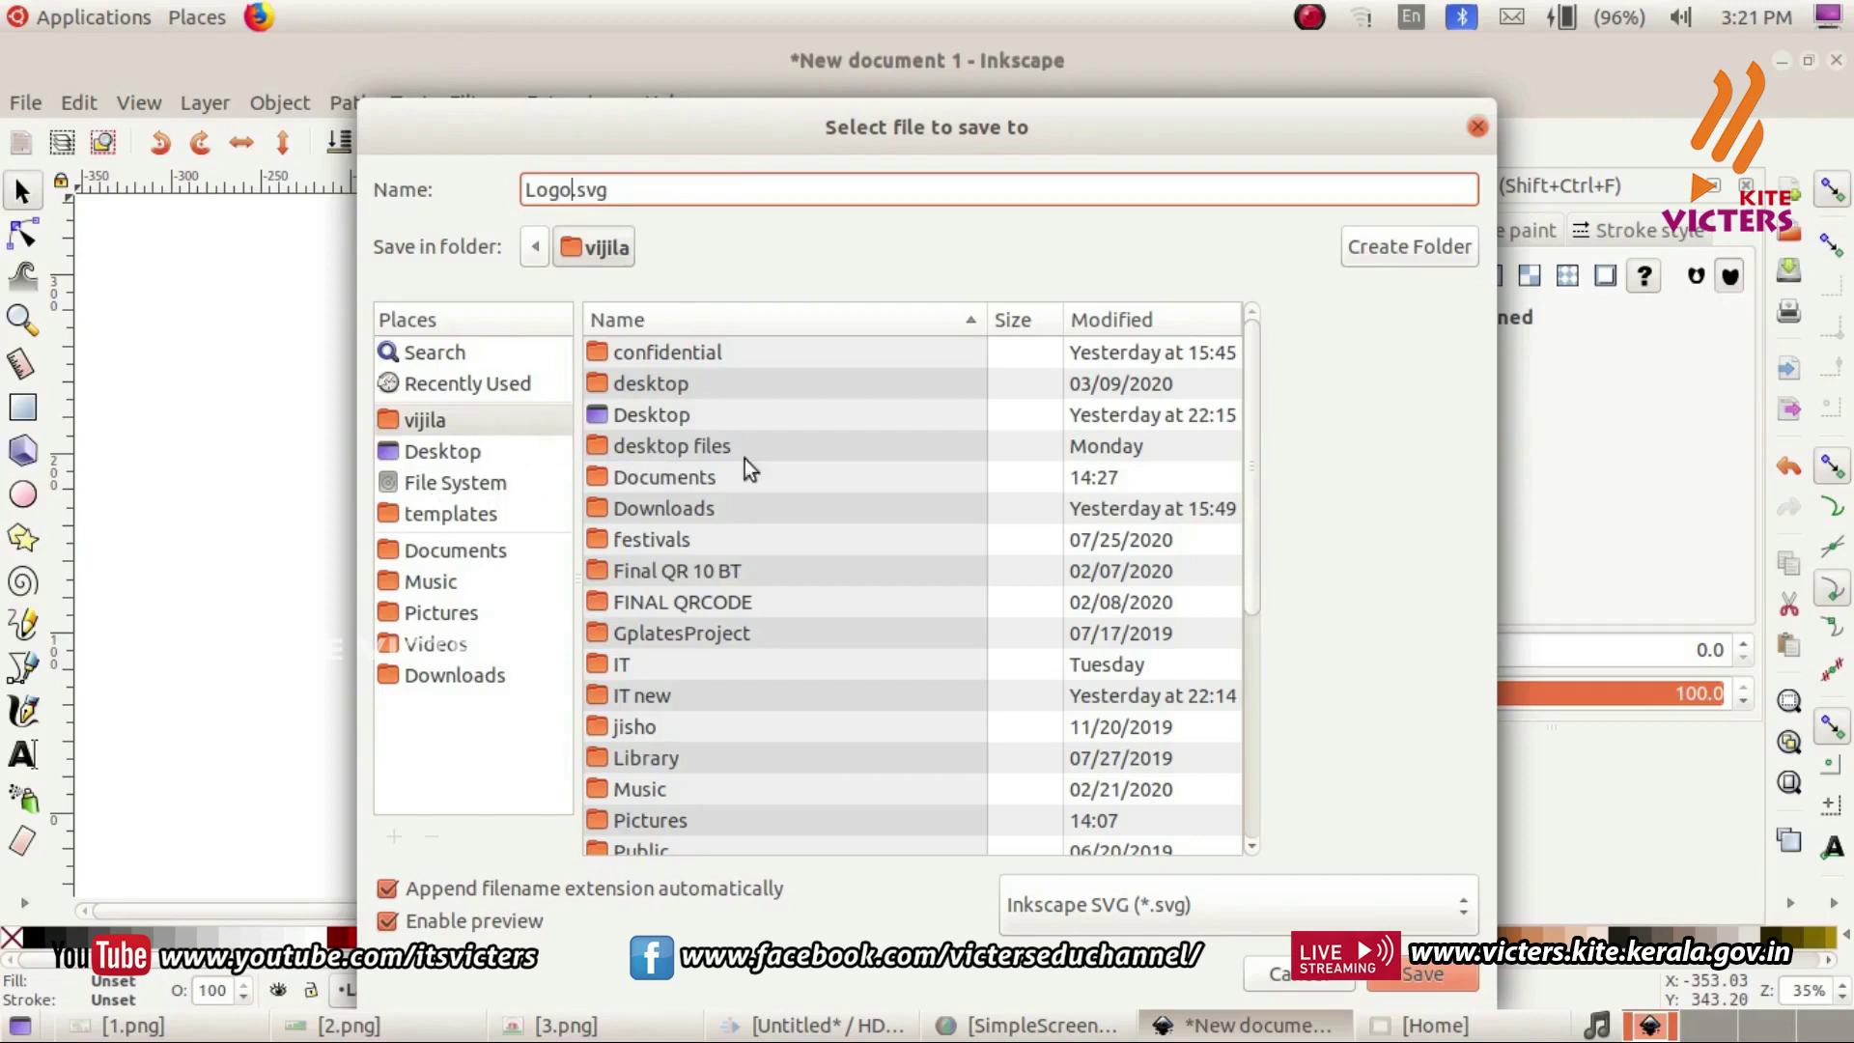
{"action": "scroll", "coordinate": [775, 466], "scroll_direction": "down", "scroll_amount": 5}
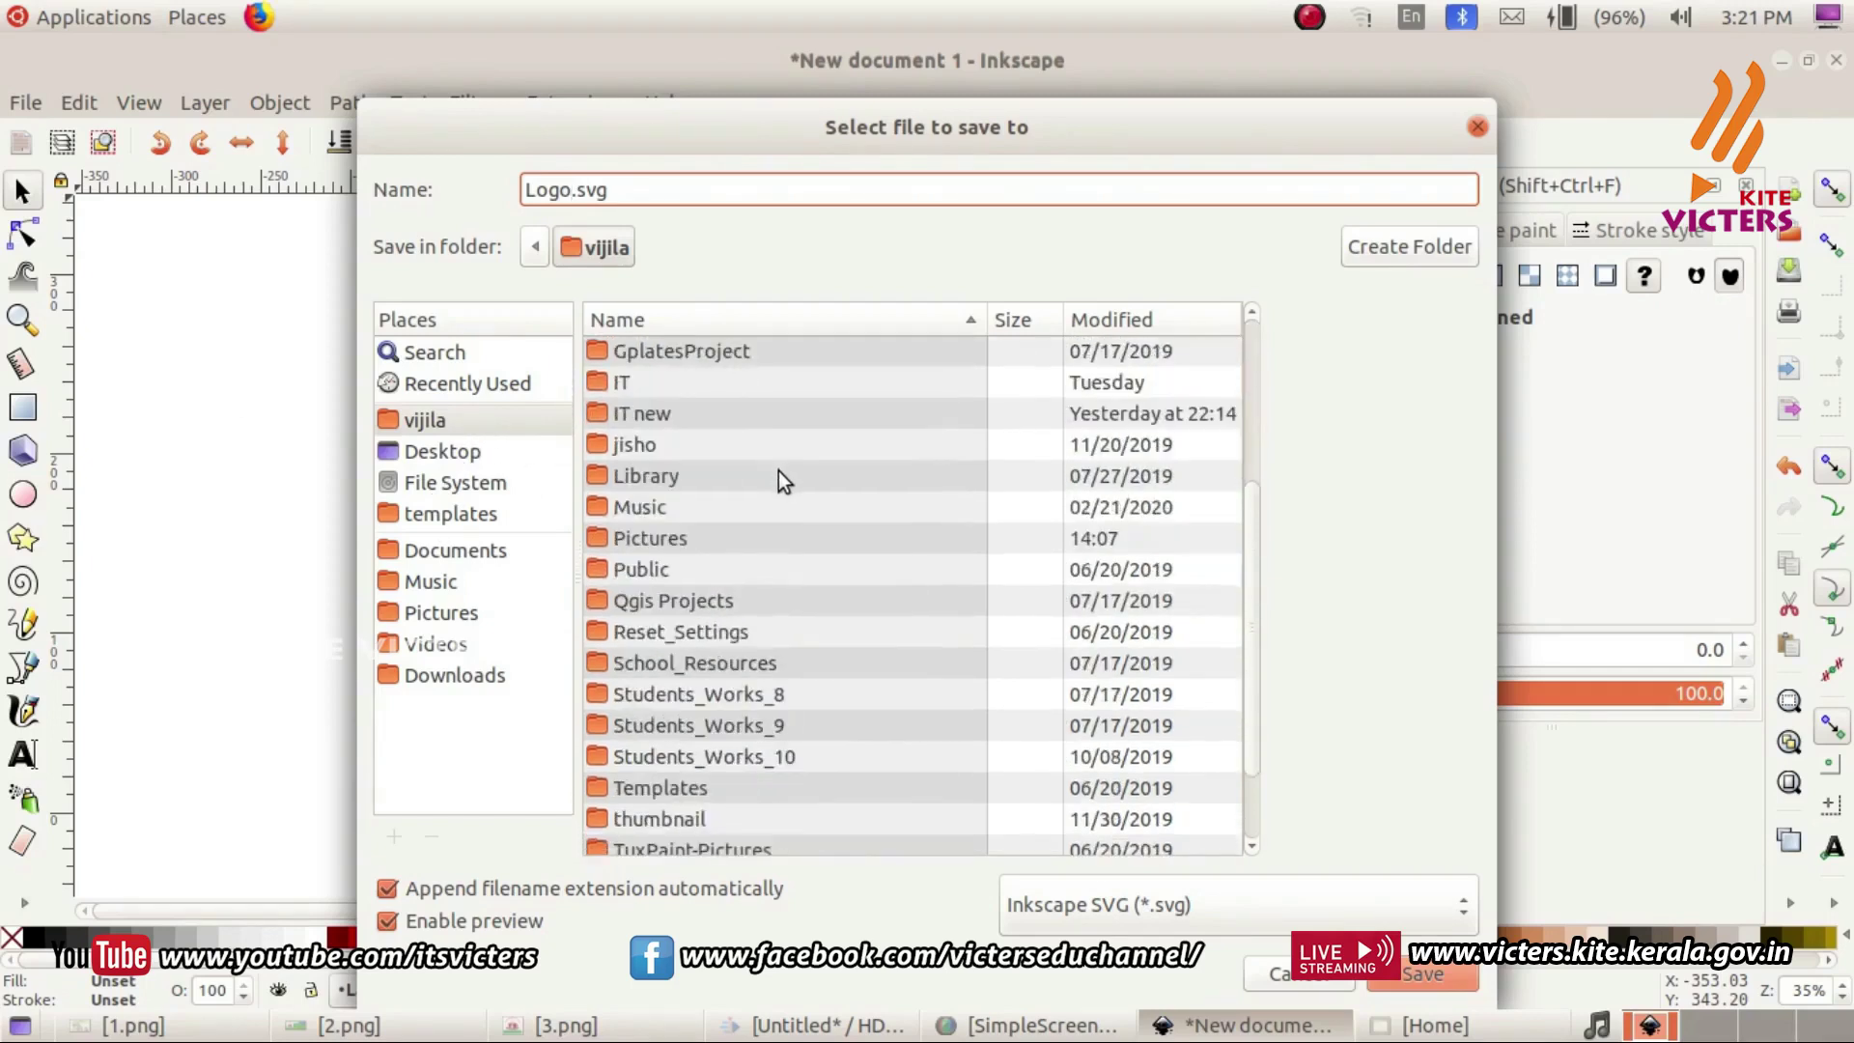
{"action": "scroll", "coordinate": [784, 483], "scroll_direction": "down", "scroll_amount": 2}
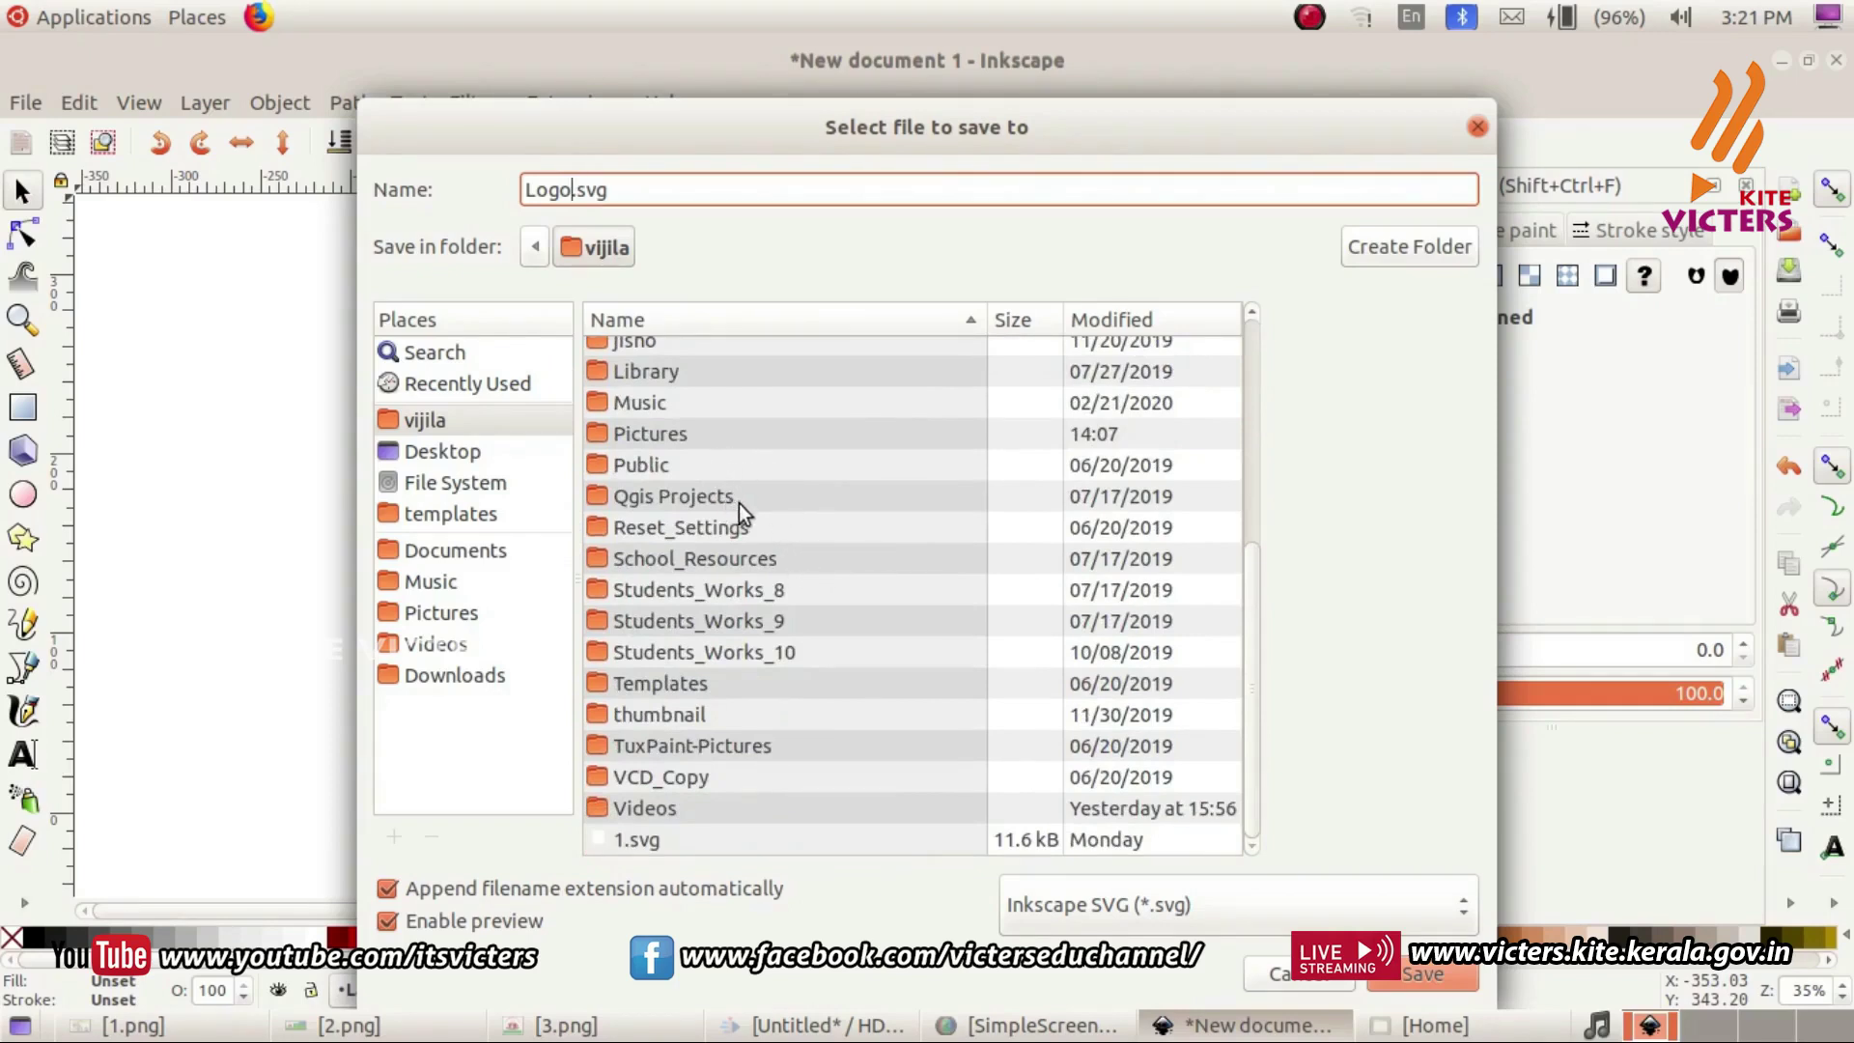
{"action": "double_click", "coordinate": [742, 652]}
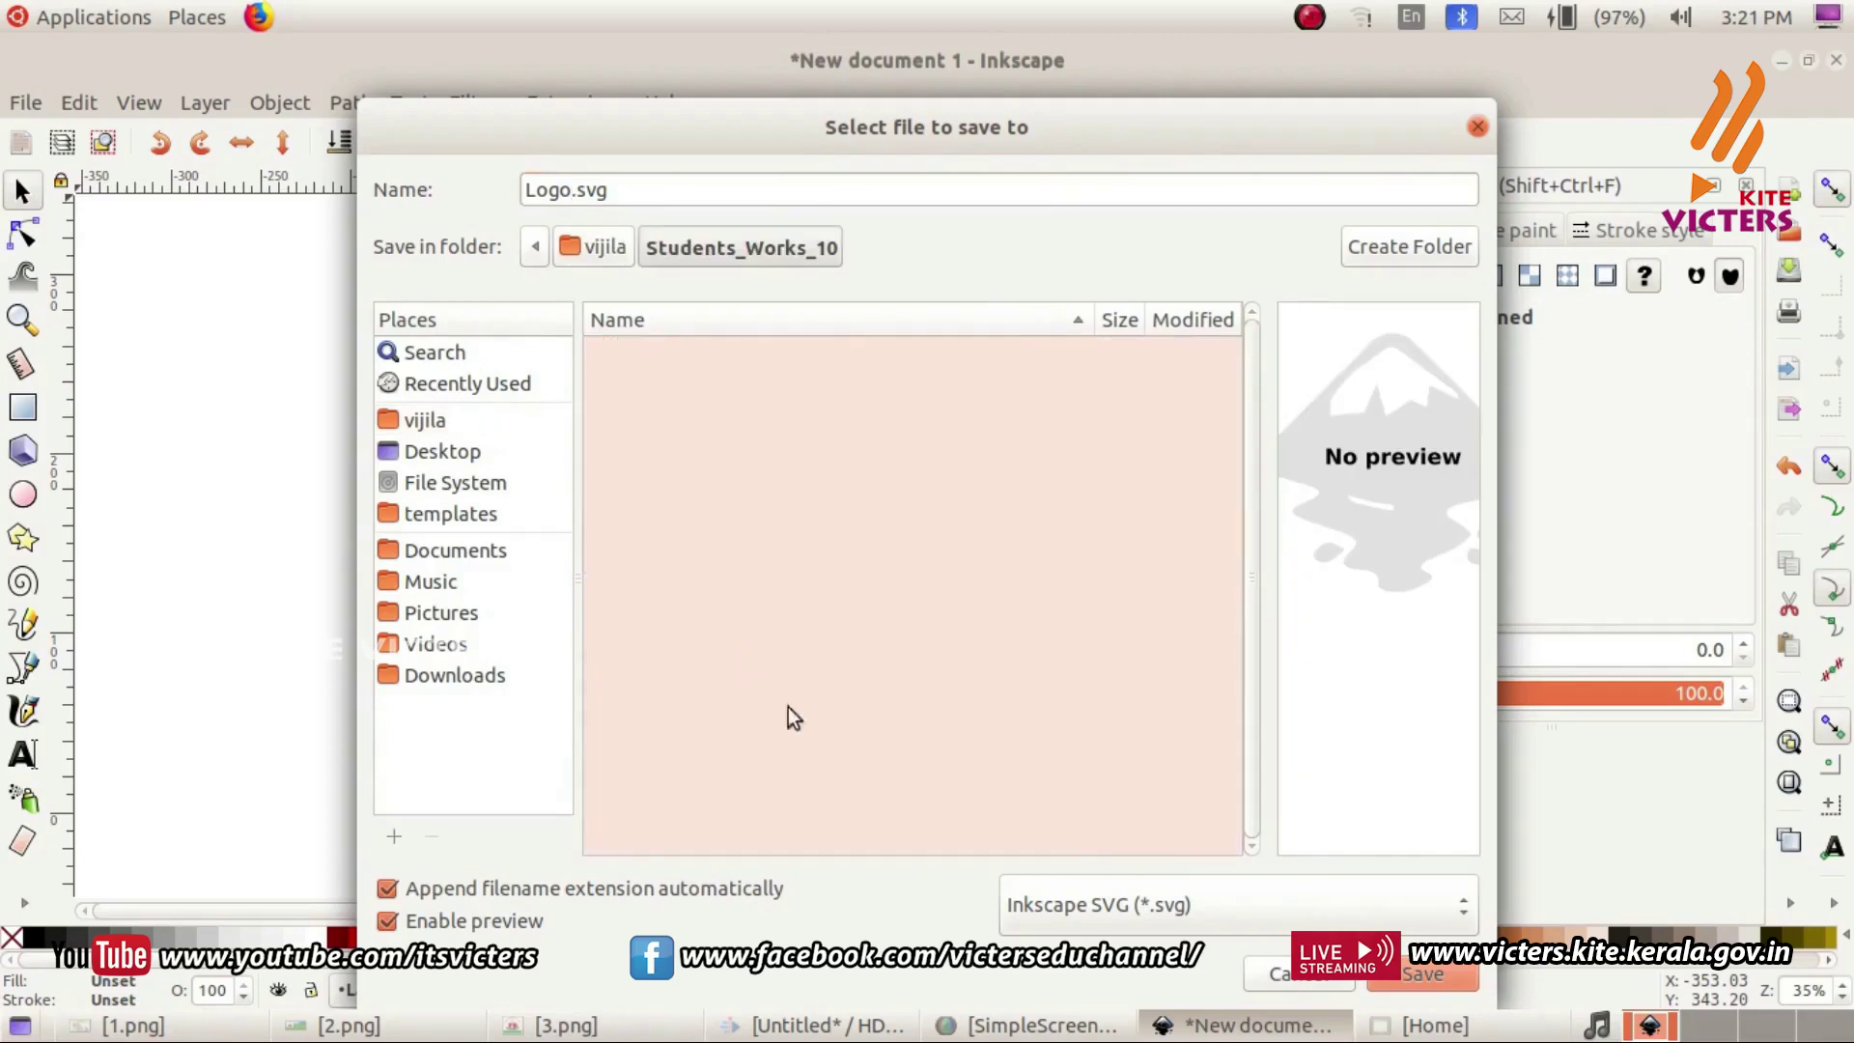
{"action": "left_click", "coordinate": [1428, 977]}
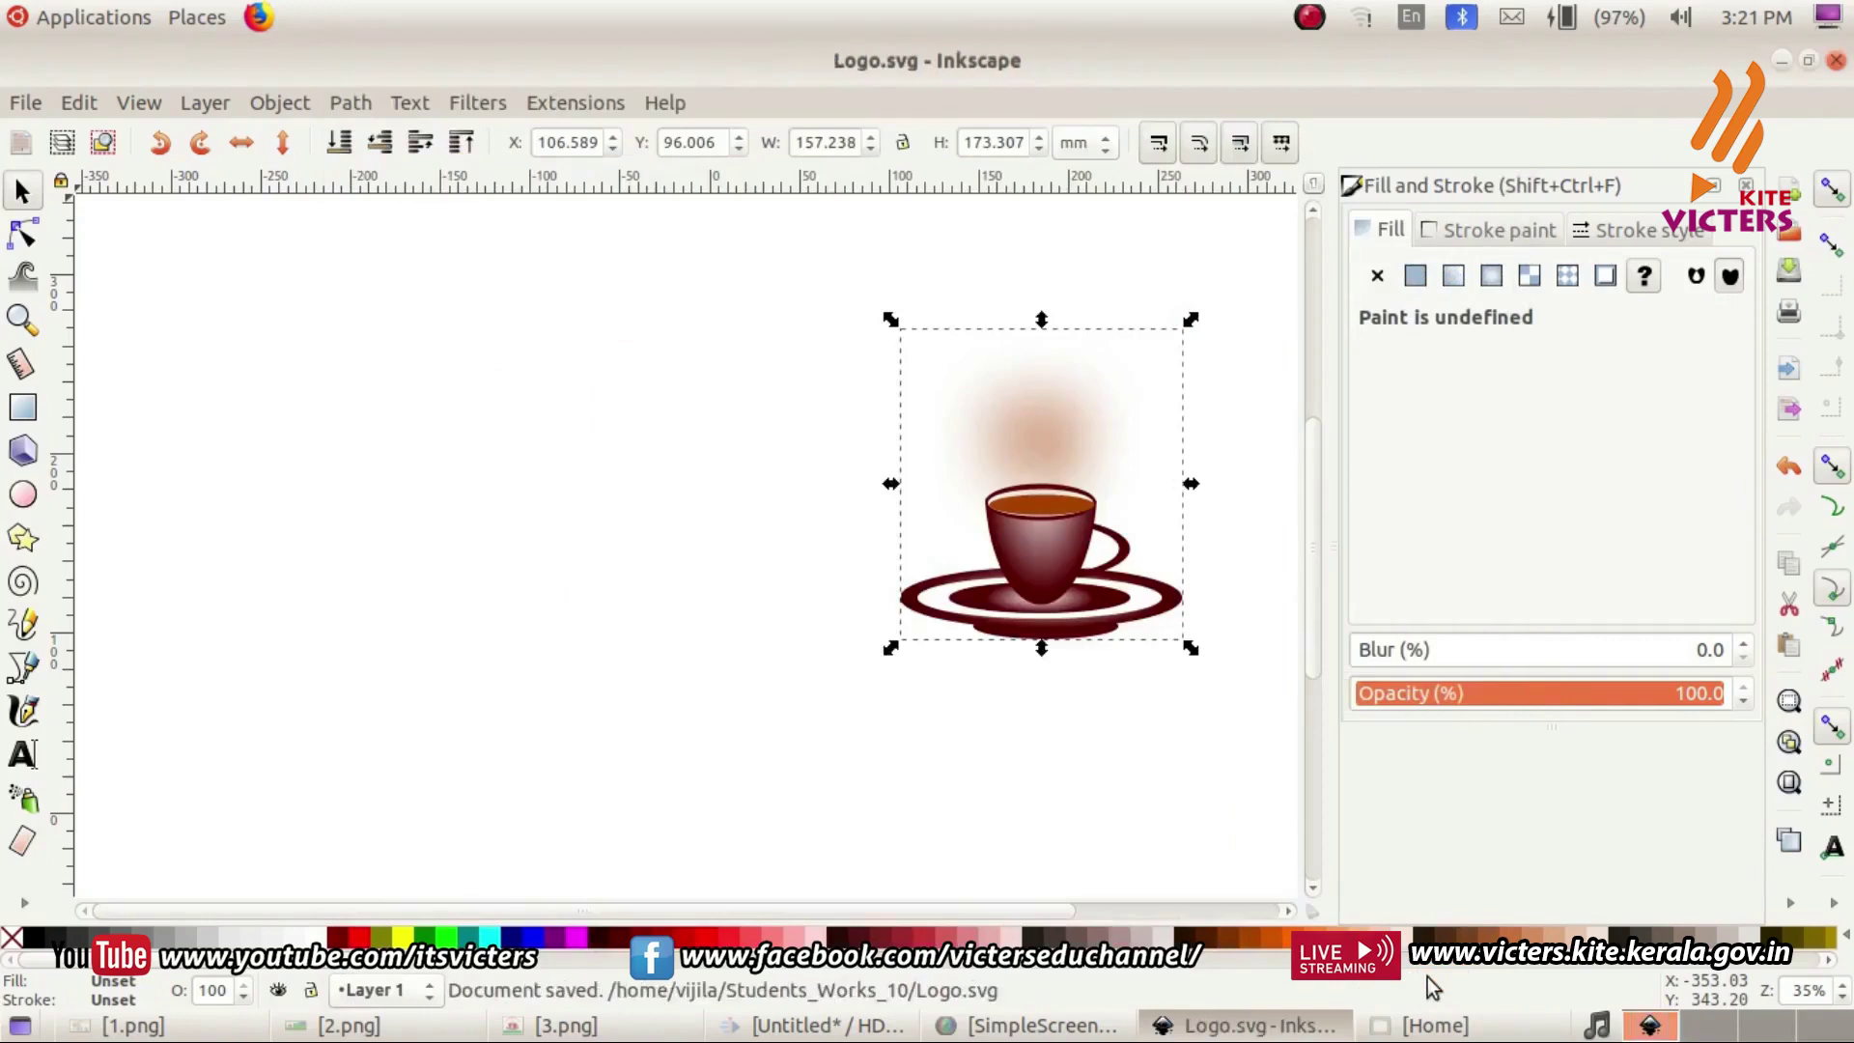